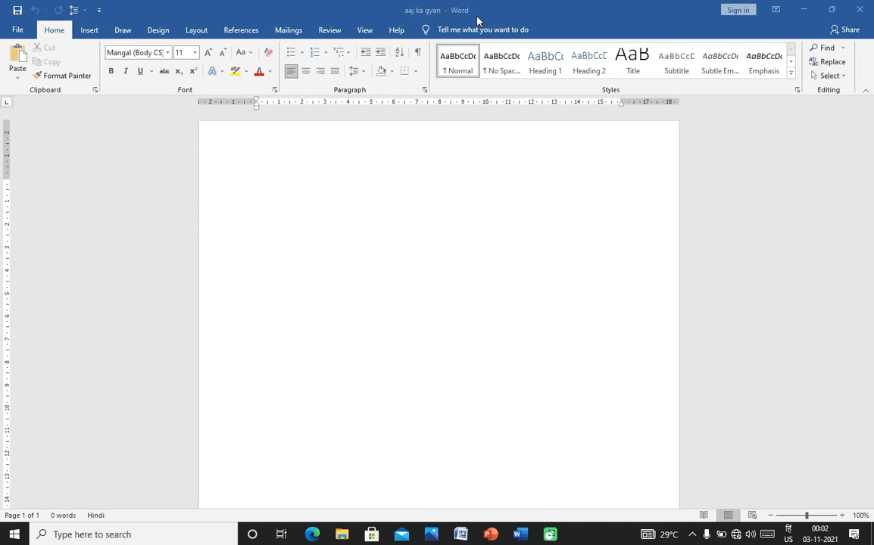
# - Create a new blank document, Document4, and bring its window to the front
pyautogui.click(17, 30)
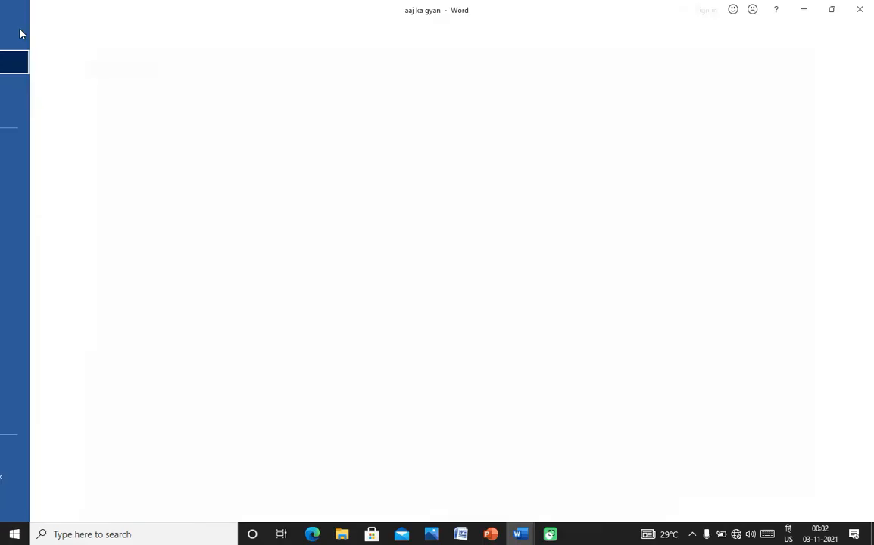
pyautogui.click(32, 95)
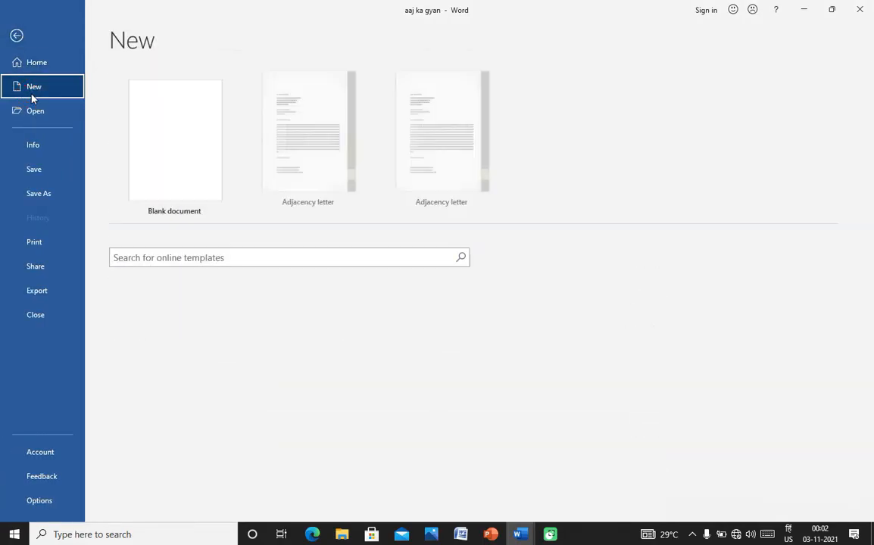
pyautogui.click(148, 159)
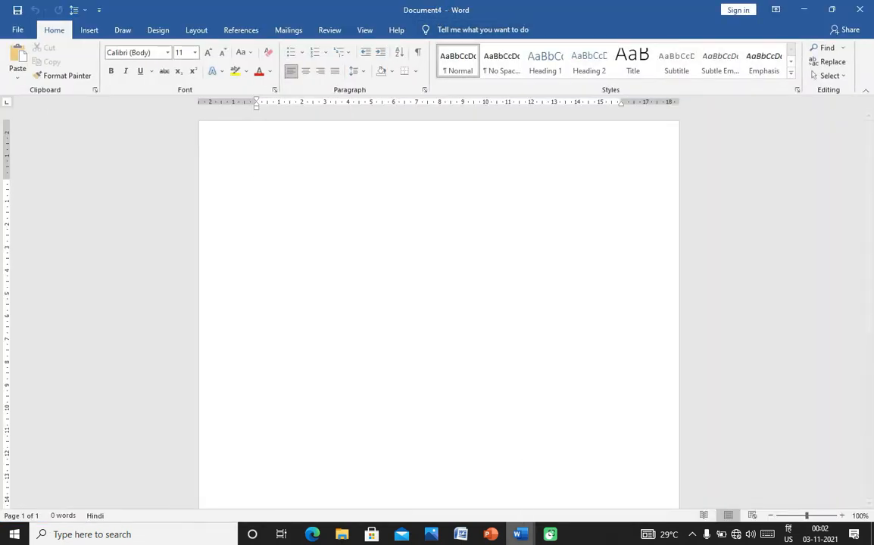
pyautogui.click(520, 536)
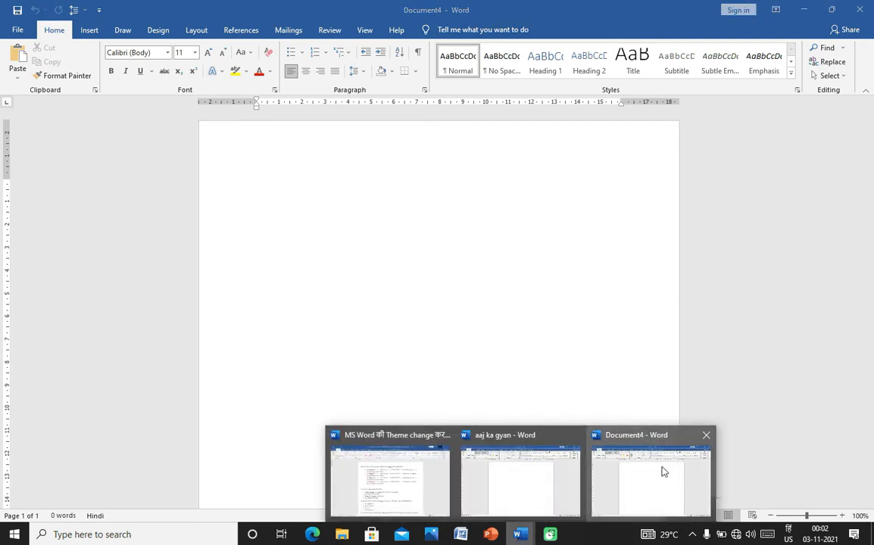
pyautogui.click(521, 324)
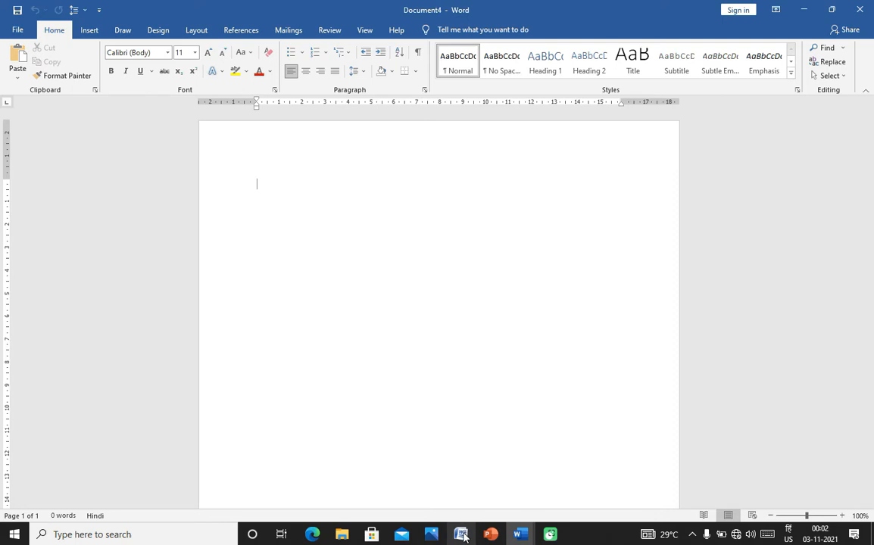
pyautogui.moveTo(463, 537)
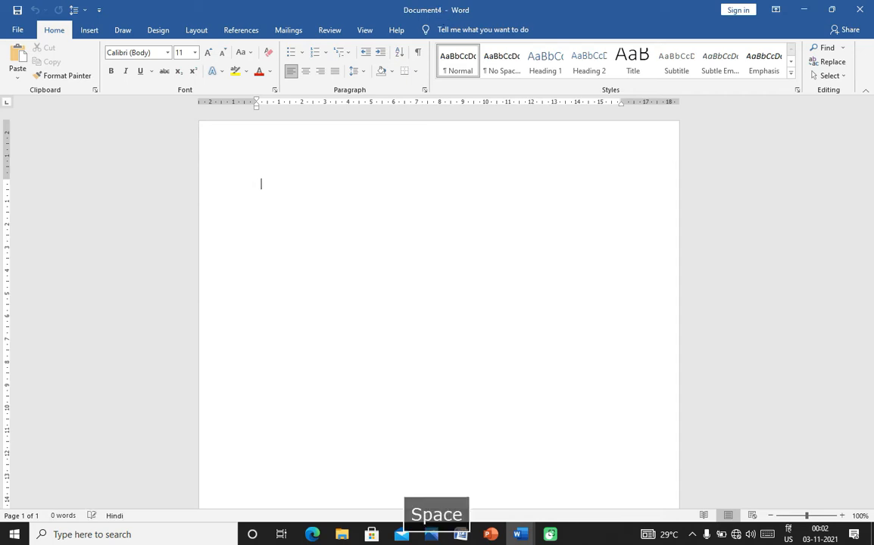
# - Generate five sample paragraphs with =rand() and place the cursor in the first paragraph
pyautogui.write('=')
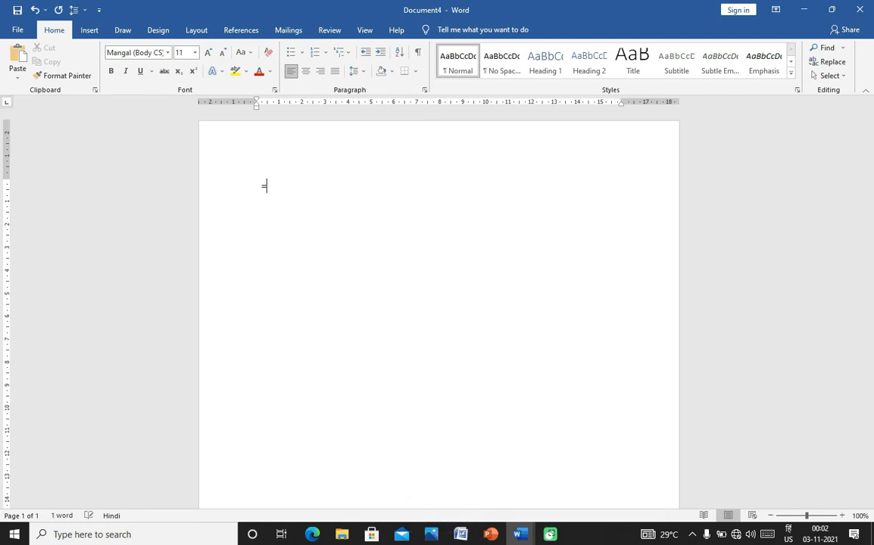
pyautogui.write('rand()')
pyautogui.press('Return')
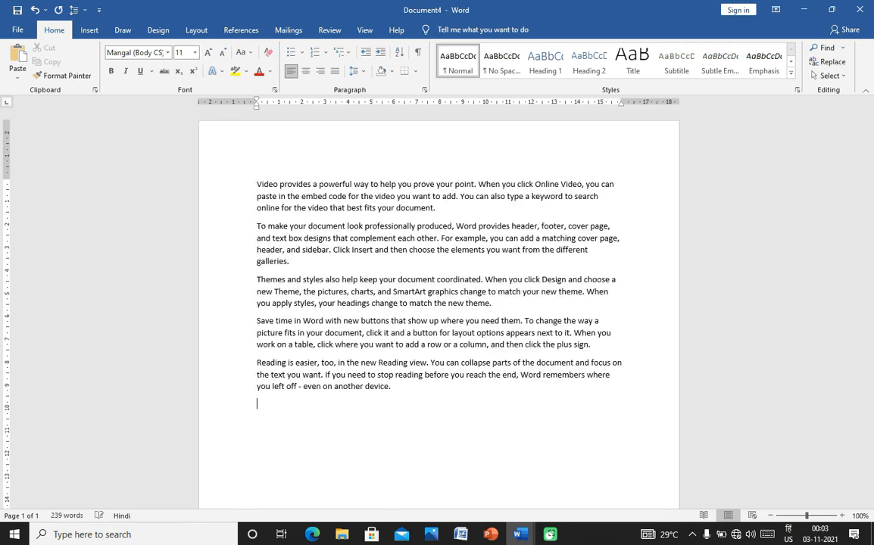
pyautogui.click(405, 155)
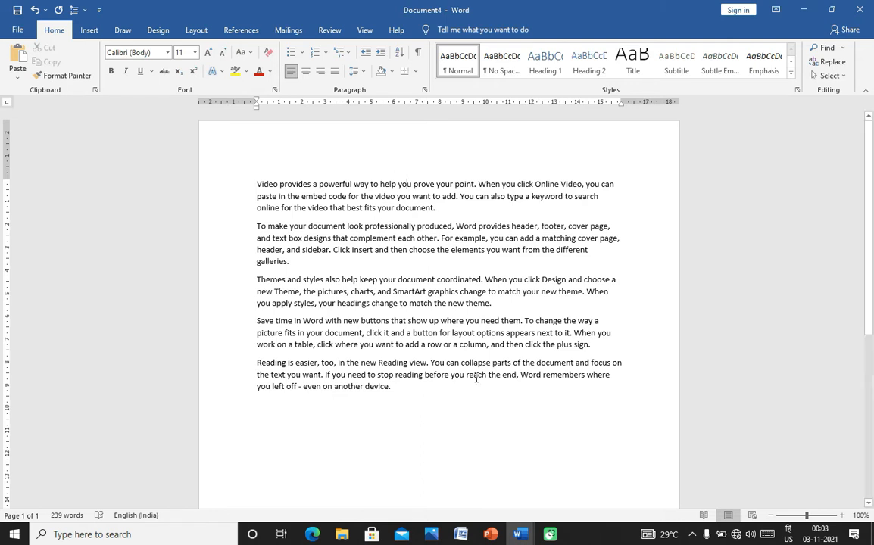
pyautogui.click(409, 185)
# - Save the document to the Documents folder, named with the author's full name
pyautogui.click(18, 31)
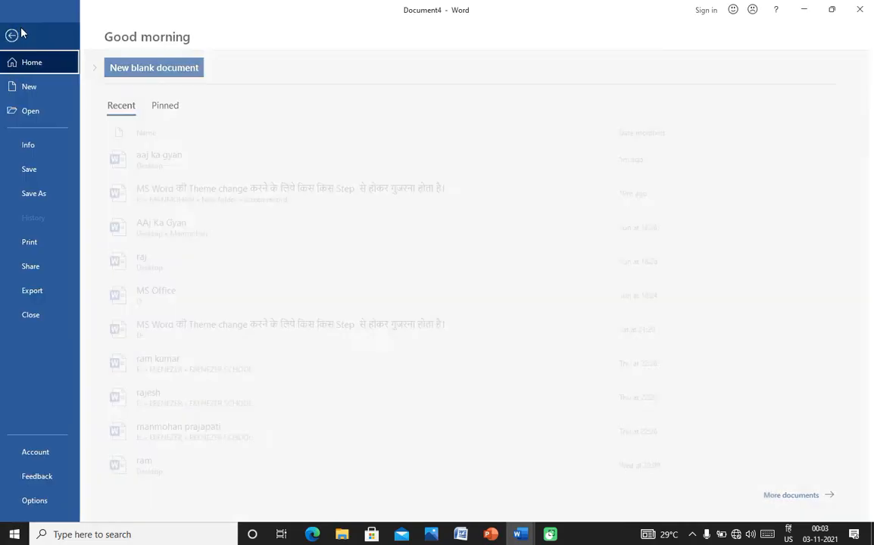
pyautogui.click(32, 170)
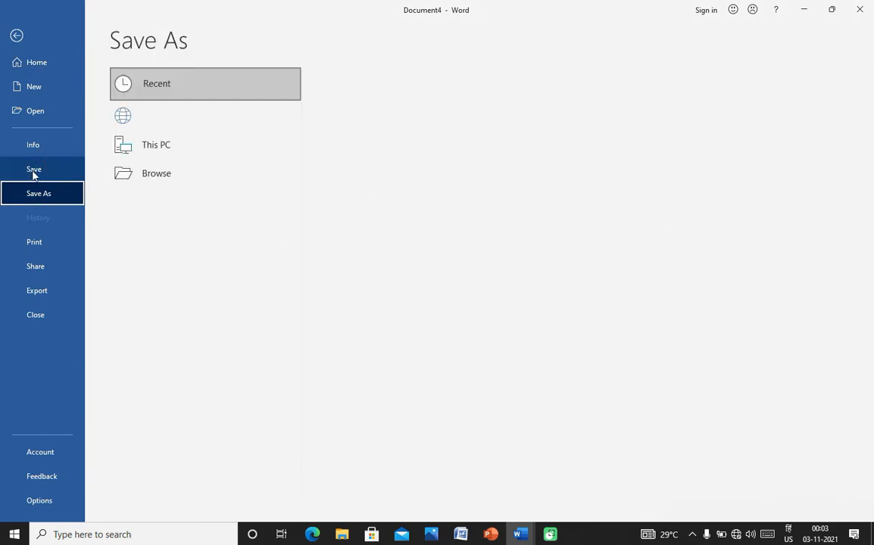
pyautogui.click(146, 205)
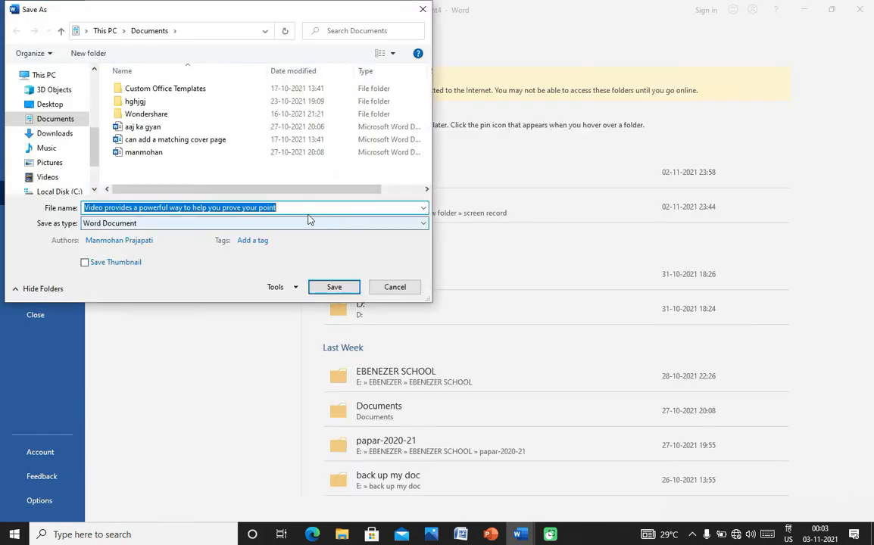
pyautogui.click(287, 207)
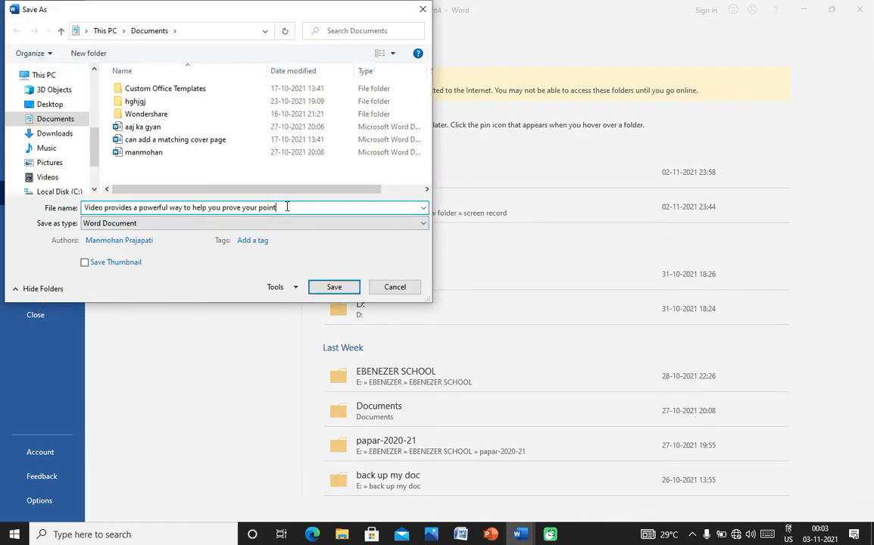
pyautogui.press('BackSpace')
pyautogui.press('BackSpace')
pyautogui.press('BackSpace')
pyautogui.press('BackSpace')
pyautogui.press('BackSpace')
pyautogui.press('BackSpace')
pyautogui.press('BackSpace')
pyautogui.press('BackSpace')
pyautogui.press('BackSpace')
pyautogui.press('BackSpace')
pyautogui.press('BackSpace')
pyautogui.press('BackSpace')
pyautogui.press('BackSpace')
pyautogui.press('BackSpace')
pyautogui.press('BackSpace')
pyautogui.press('BackSpace')
pyautogui.press('BackSpace')
pyautogui.press('BackSpace')
pyautogui.press('BackSpace')
pyautogui.press('BackSpace')
pyautogui.press('BackSpace')
pyautogui.press('BackSpace')
pyautogui.press('BackSpace')
pyautogui.press('BackSpace')
pyautogui.press('BackSpace')
pyautogui.press('BackSpace')
pyautogui.press('BackSpace')
pyautogui.press('BackSpace')
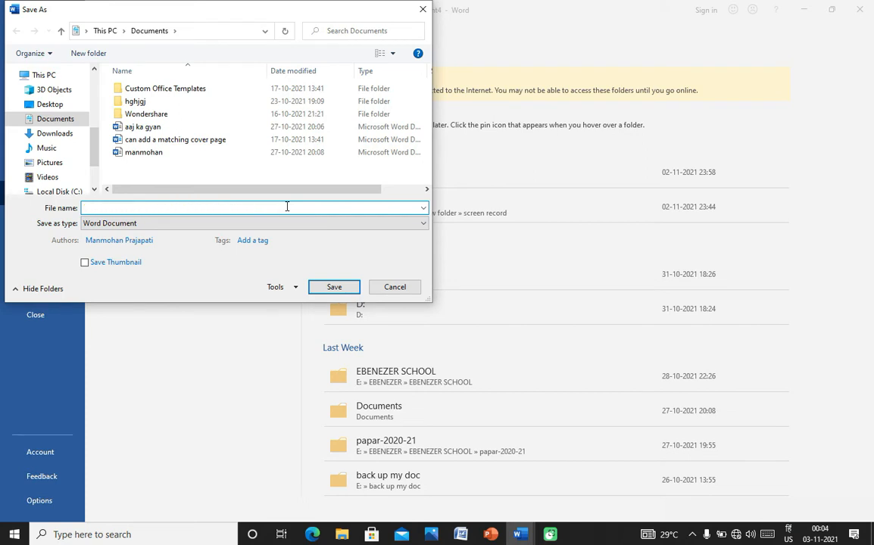
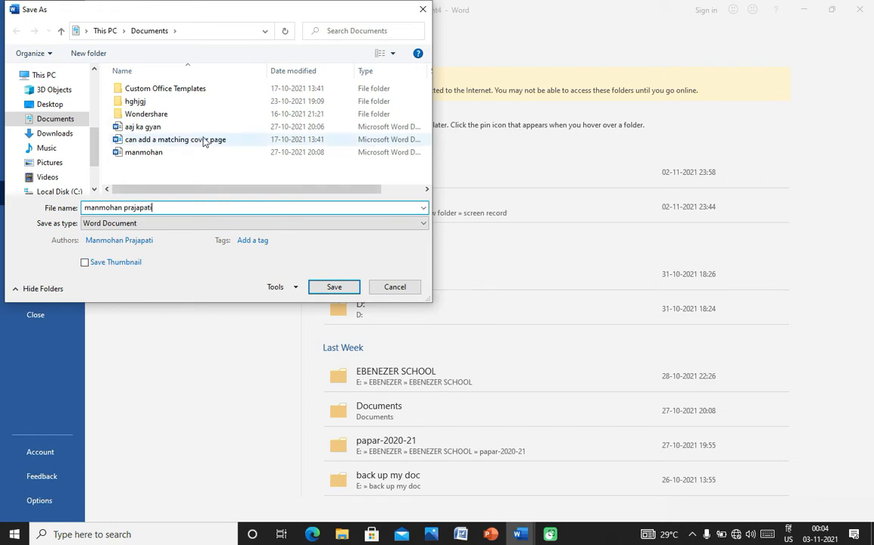
pyautogui.moveTo(95, 145)
pyautogui.mouseDown()
pyautogui.moveTo(93, 85)
pyautogui.moveTo(97, 158)
pyautogui.mouseUp()
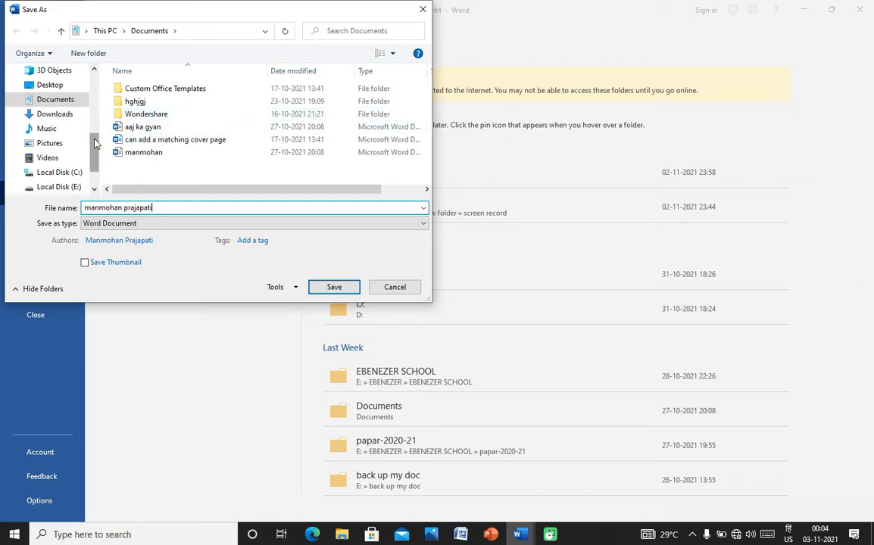
pyautogui.moveTo(95, 140)
pyautogui.mouseDown()
pyautogui.moveTo(96, 126)
pyautogui.moveTo(96, 137)
pyautogui.mouseUp()
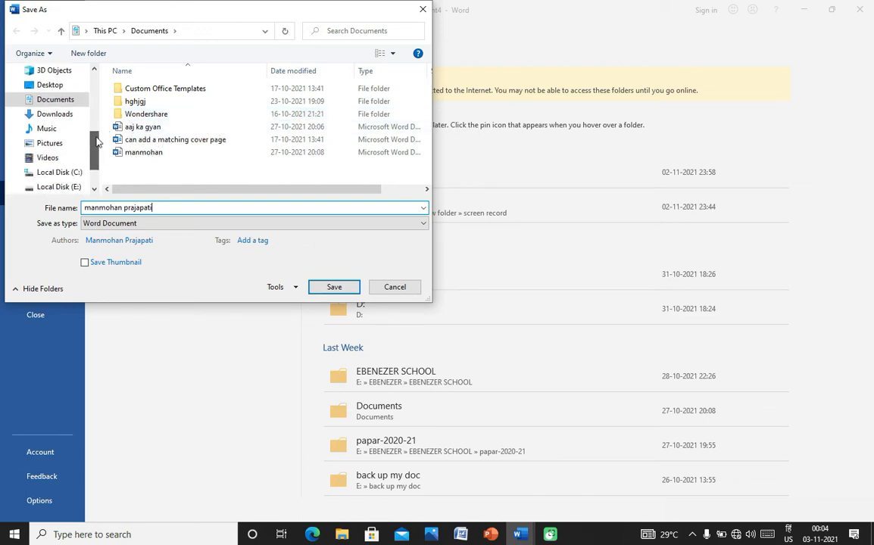
pyautogui.click(76, 99)
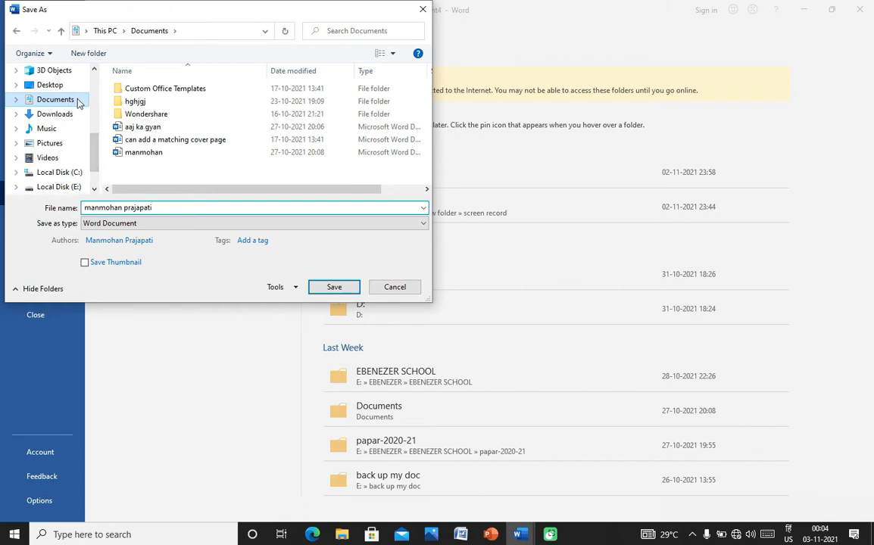
pyautogui.click(331, 290)
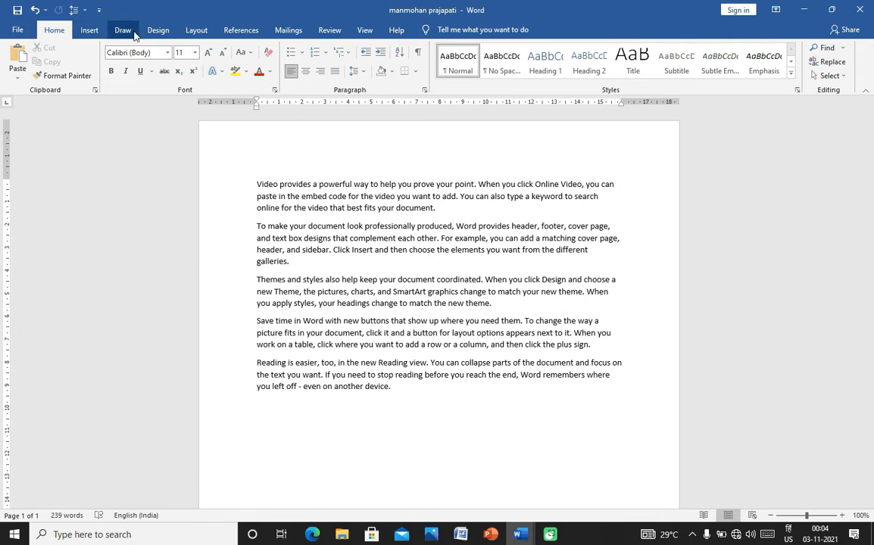
pyautogui.click(776, 11)
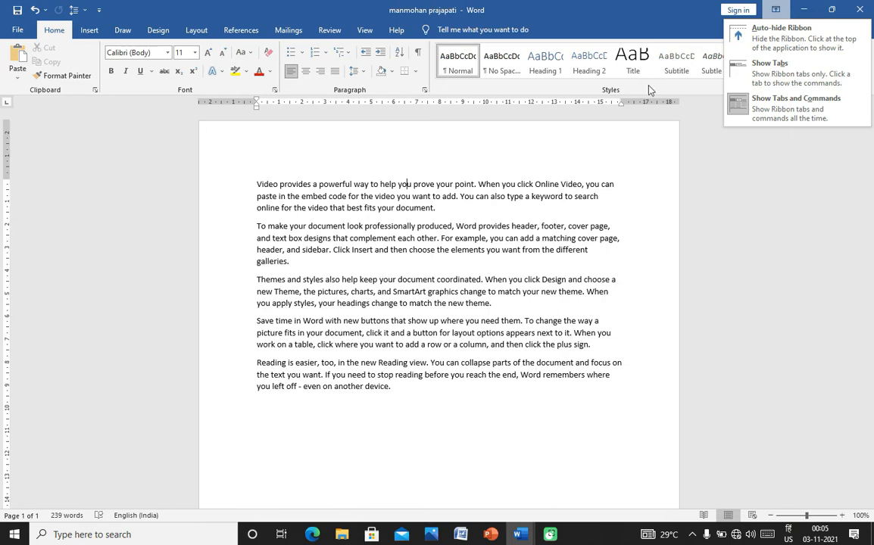
pyautogui.click(777, 35)
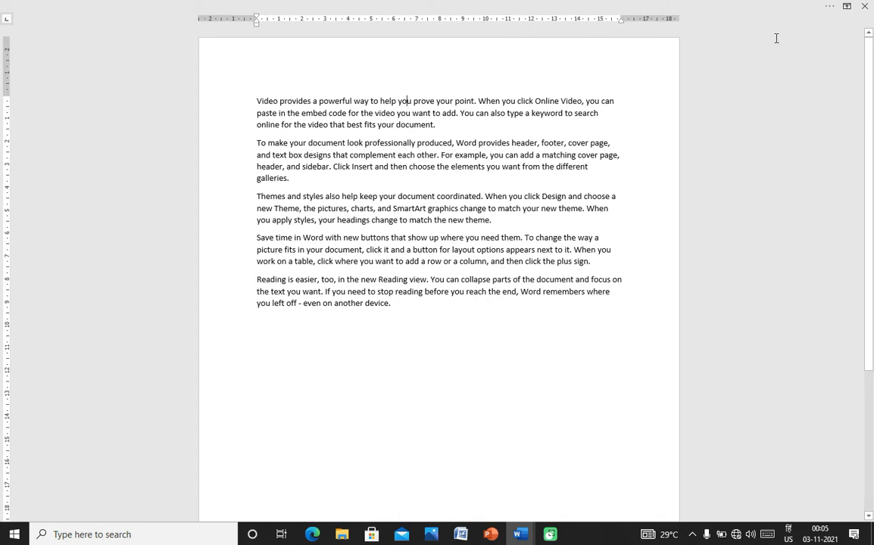
pyautogui.click(847, 6)
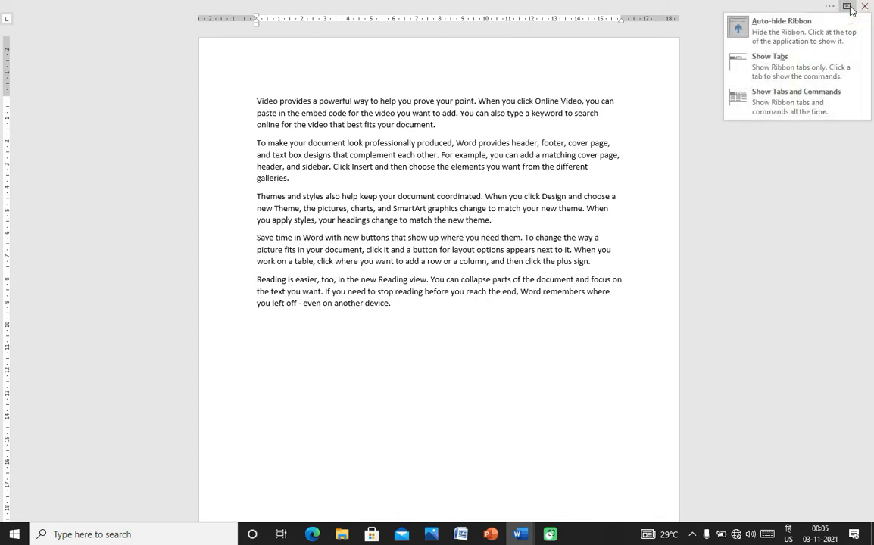
pyautogui.click(772, 70)
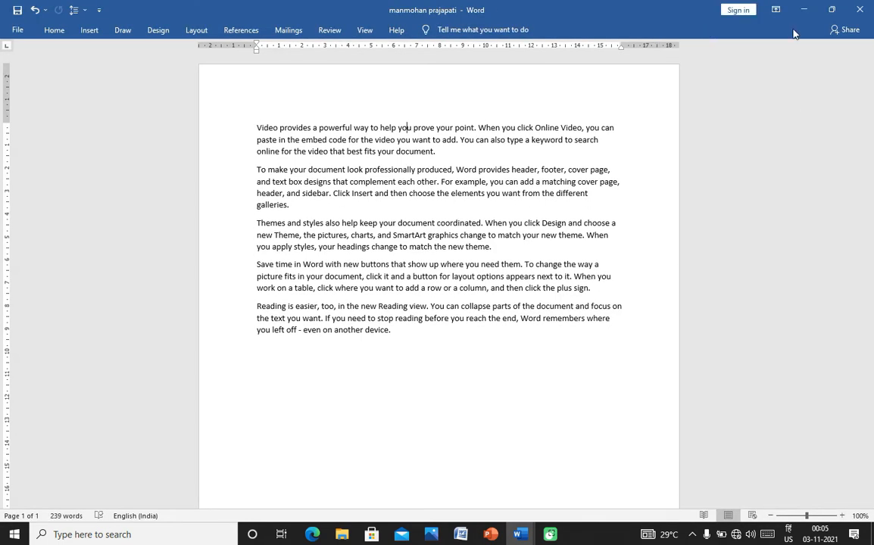
pyautogui.click(775, 10)
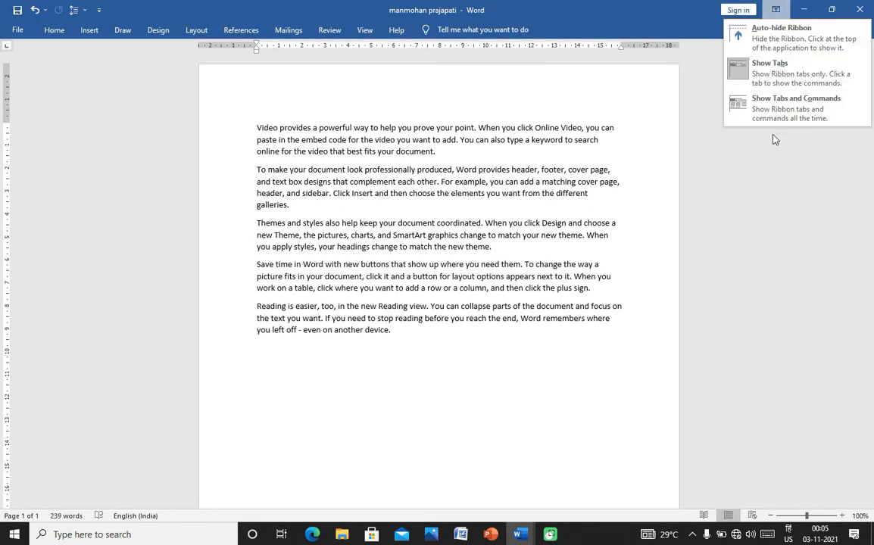
pyautogui.click(780, 107)
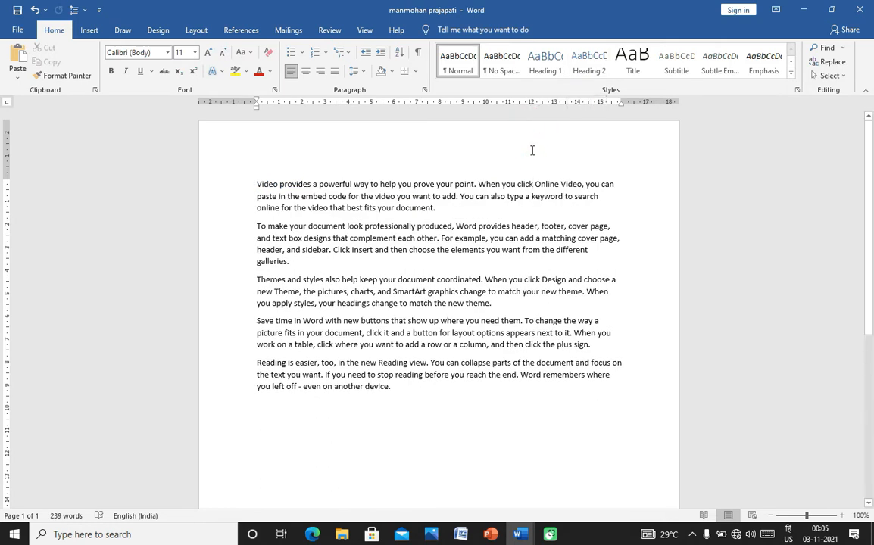
# - Switch the ribbon to Auto-hide and back to Show Tabs and Commands, twice, ending fully visible
pyautogui.click(777, 11)
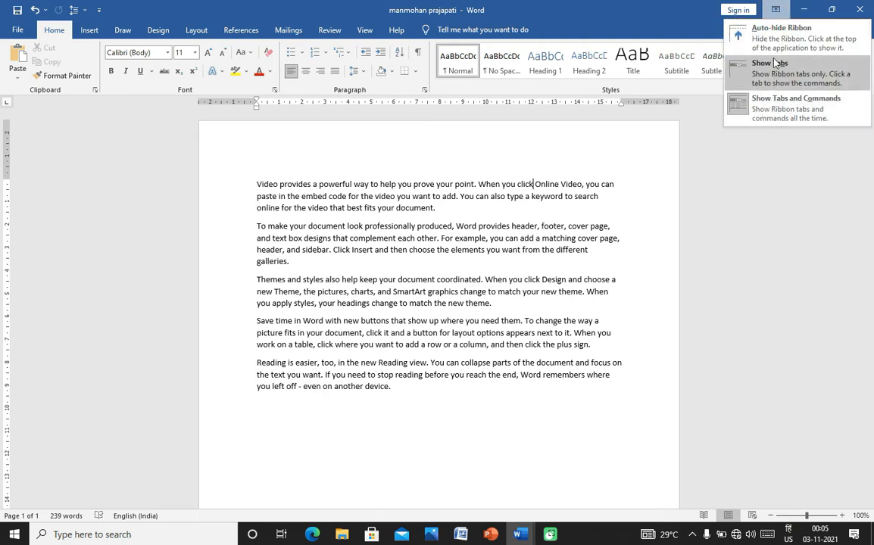
pyautogui.click(783, 30)
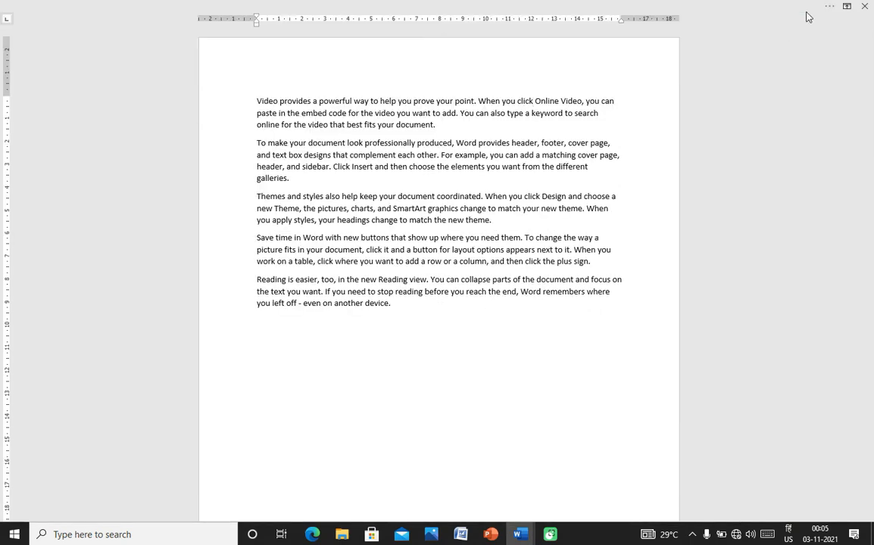
pyautogui.click(846, 6)
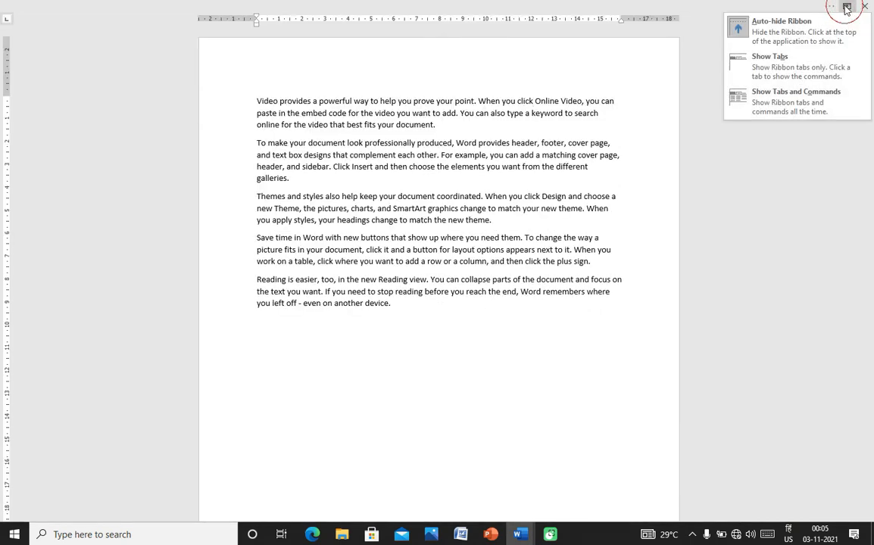
pyautogui.click(775, 105)
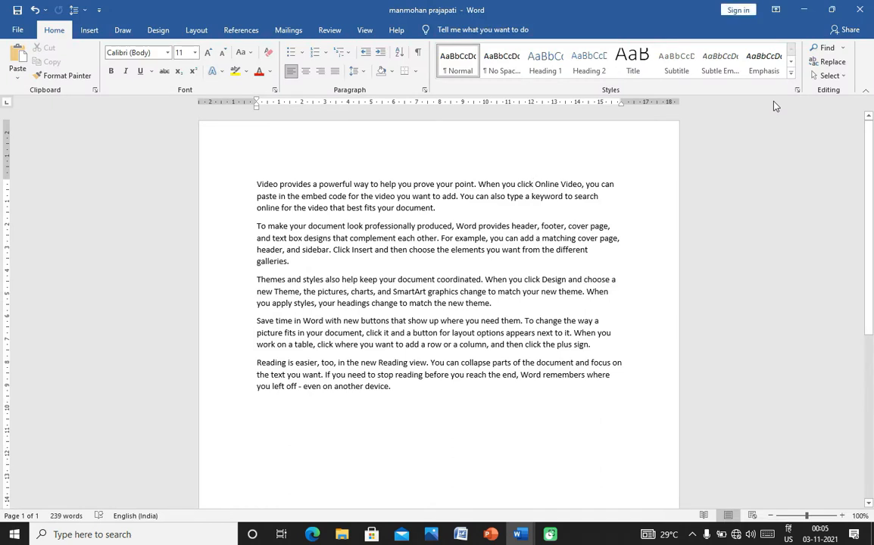
pyautogui.click(776, 10)
pyautogui.click(776, 31)
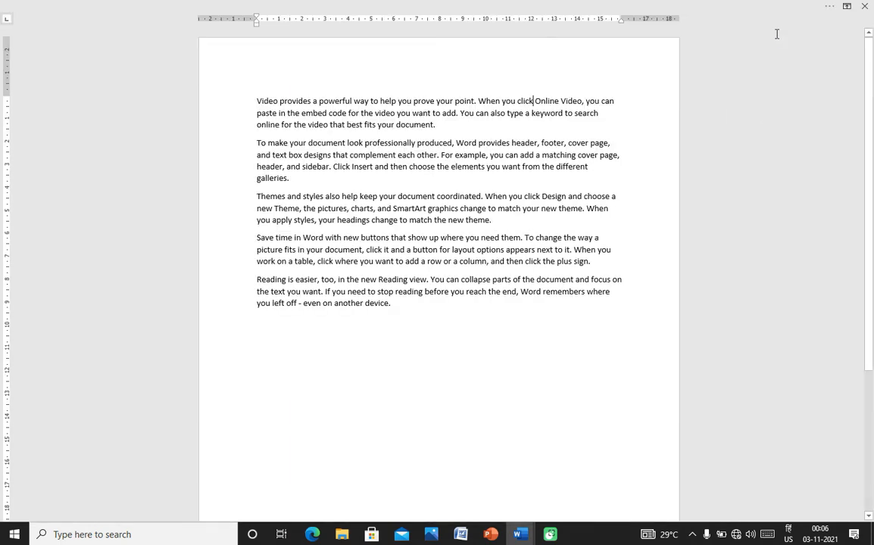
pyautogui.click(847, 8)
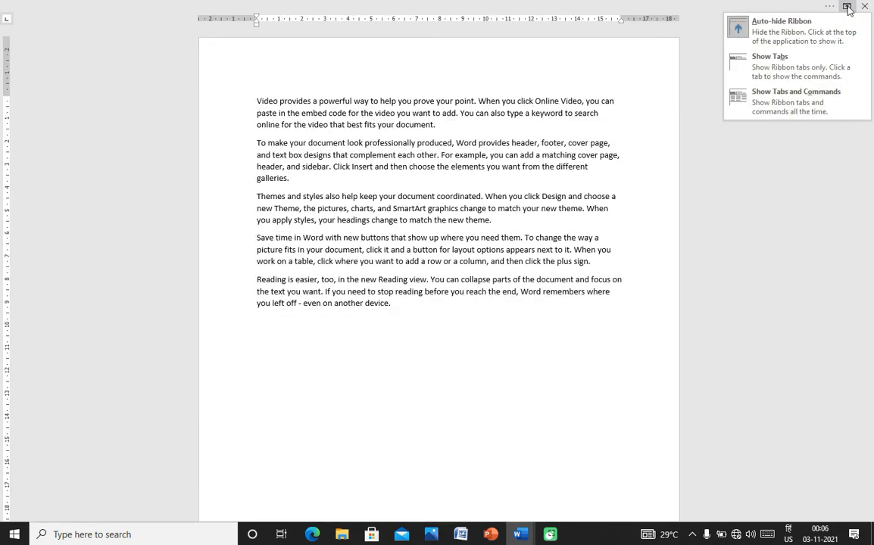
pyautogui.click(785, 112)
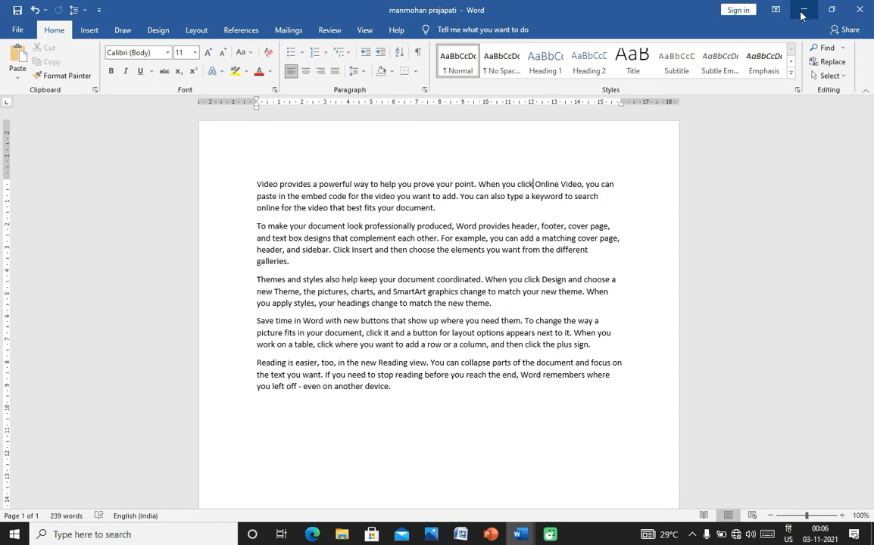
# - Minimize both Word documents, Document1, the next Word window and PowerPoint to reveal the desktop
pyautogui.click(803, 13)
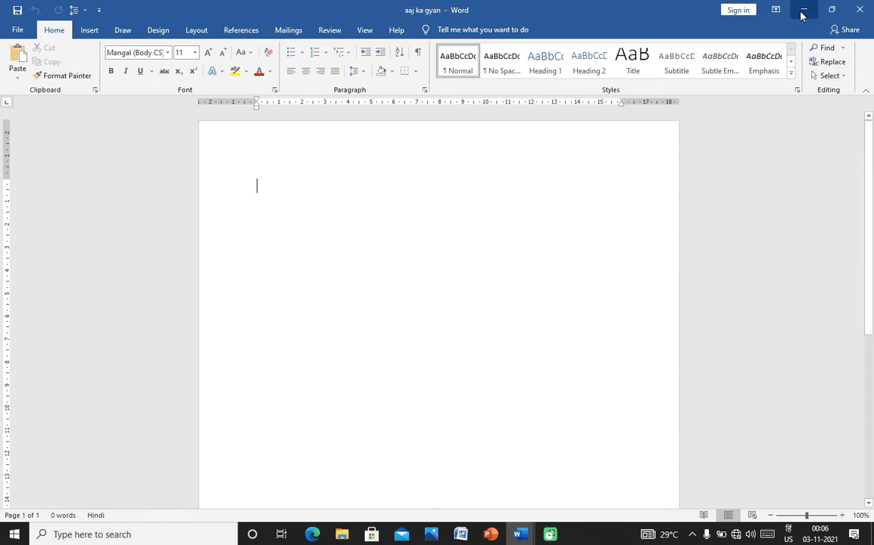
pyautogui.click(801, 14)
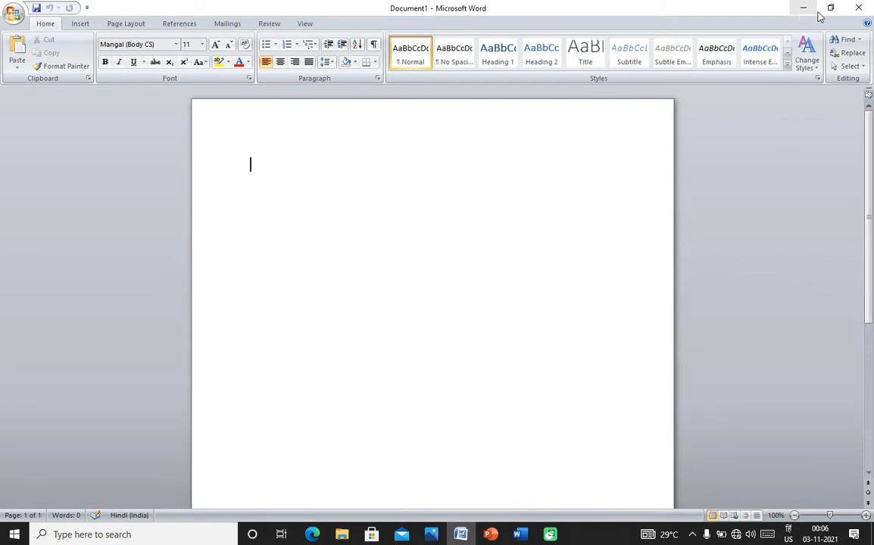
pyautogui.click(801, 10)
pyautogui.click(800, 11)
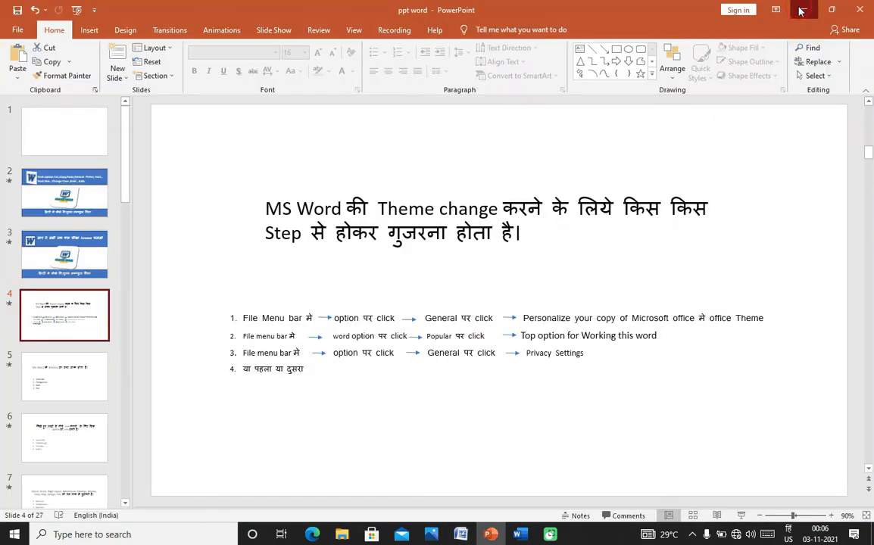
pyautogui.click(800, 11)
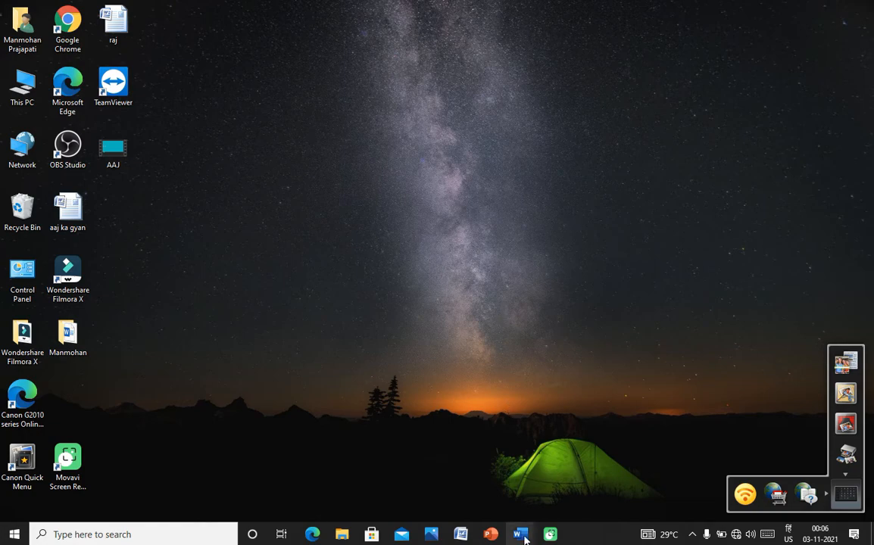
# - Restore the sample-paragraphs document from its Word taskbar preview
pyautogui.moveTo(524, 539)
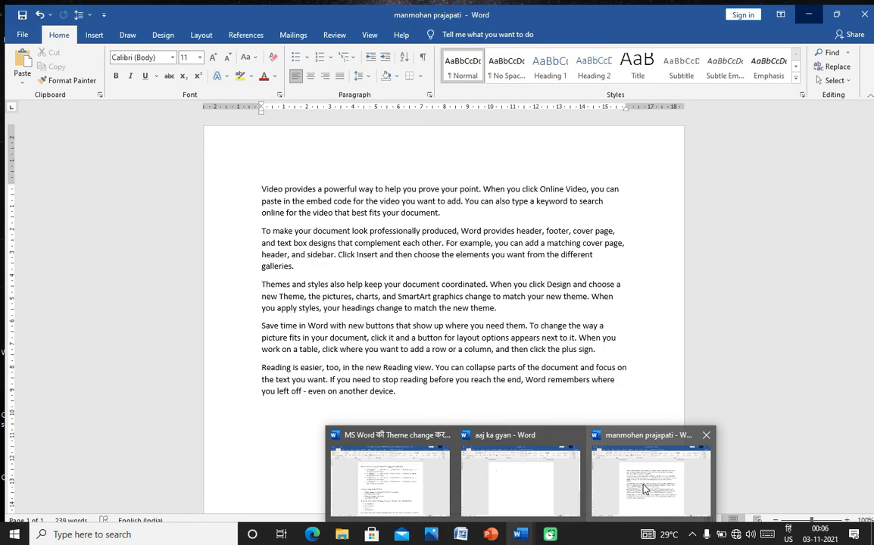
pyautogui.click(643, 484)
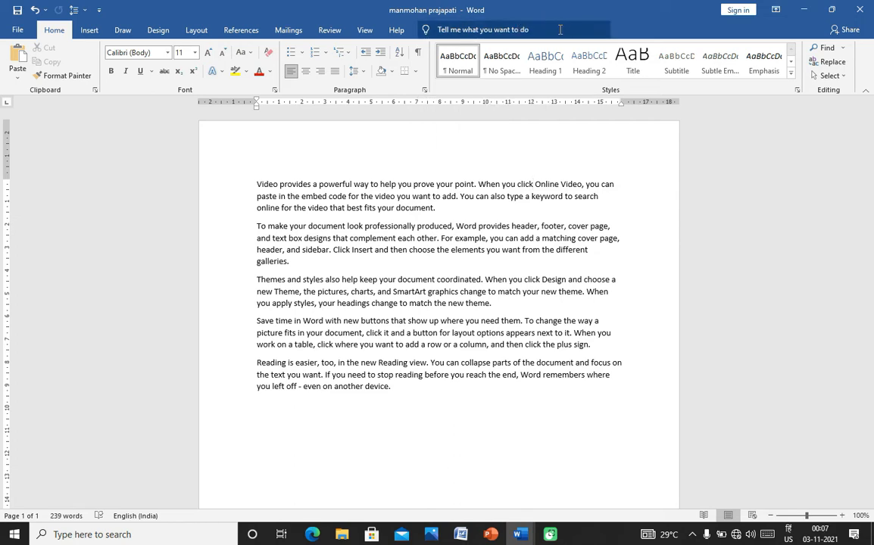
pyautogui.click(835, 13)
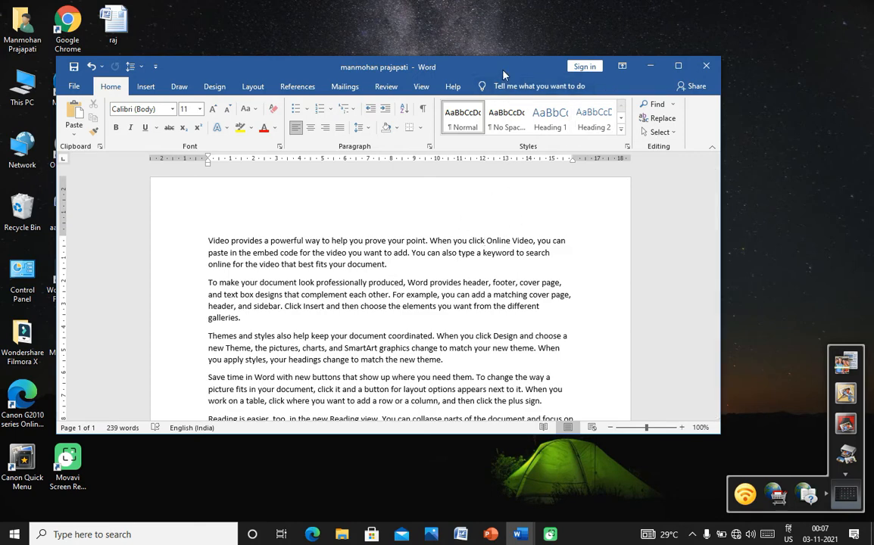
pyautogui.moveTo(503, 73); pyautogui.dragTo(562, 91)
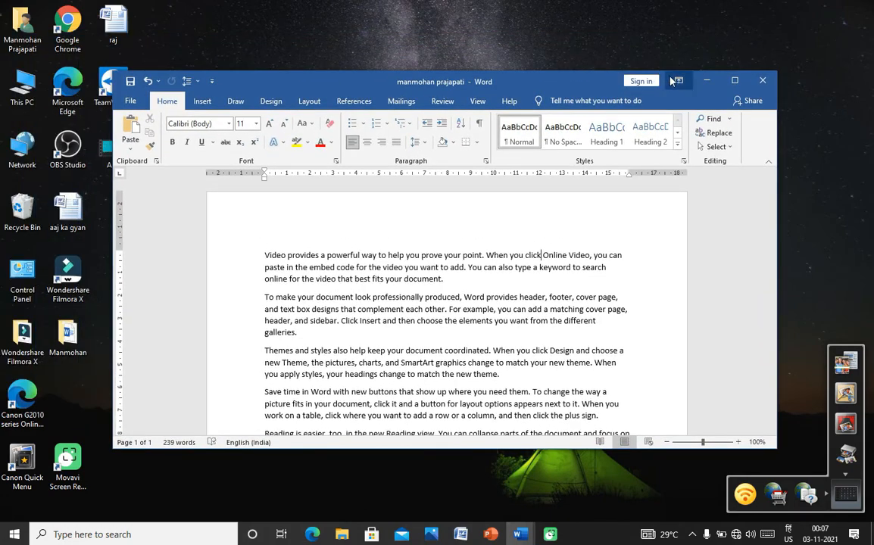
pyautogui.click(734, 81)
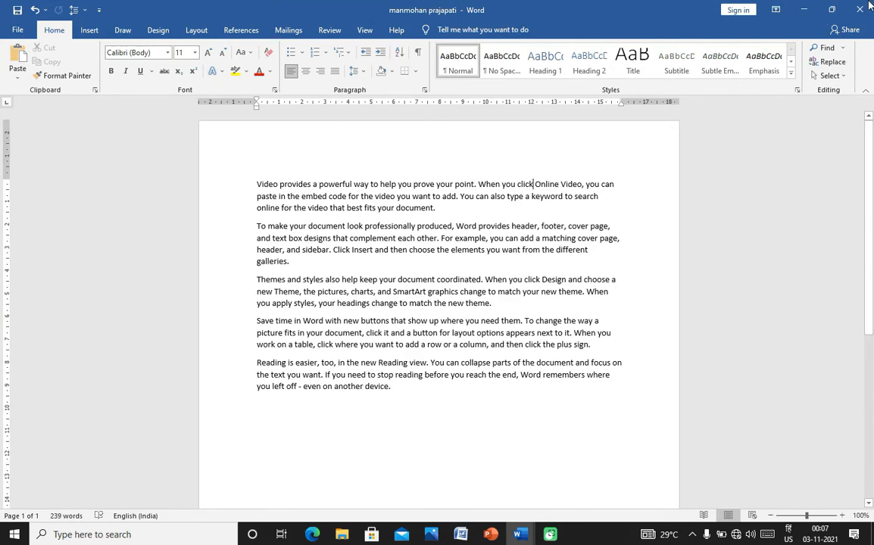
pyautogui.click(831, 9)
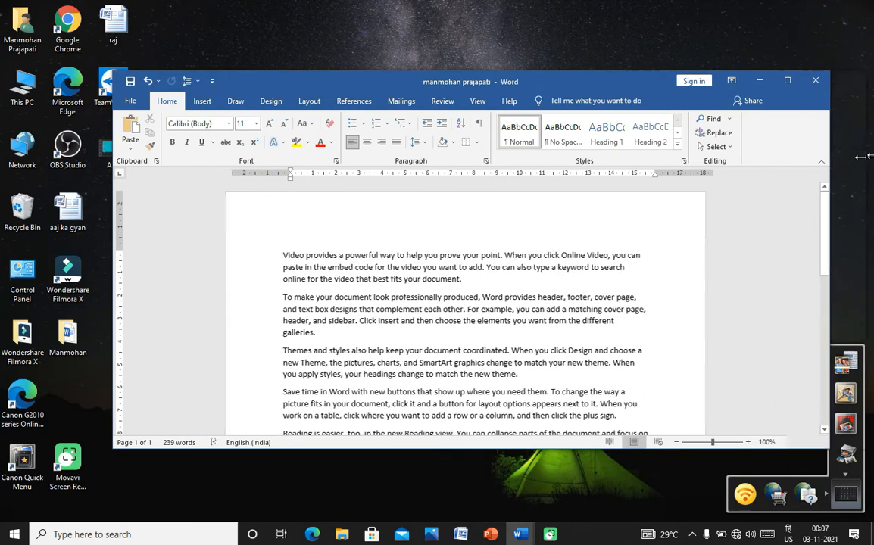
pyautogui.moveTo(779, 168); pyautogui.dragTo(555, 179)
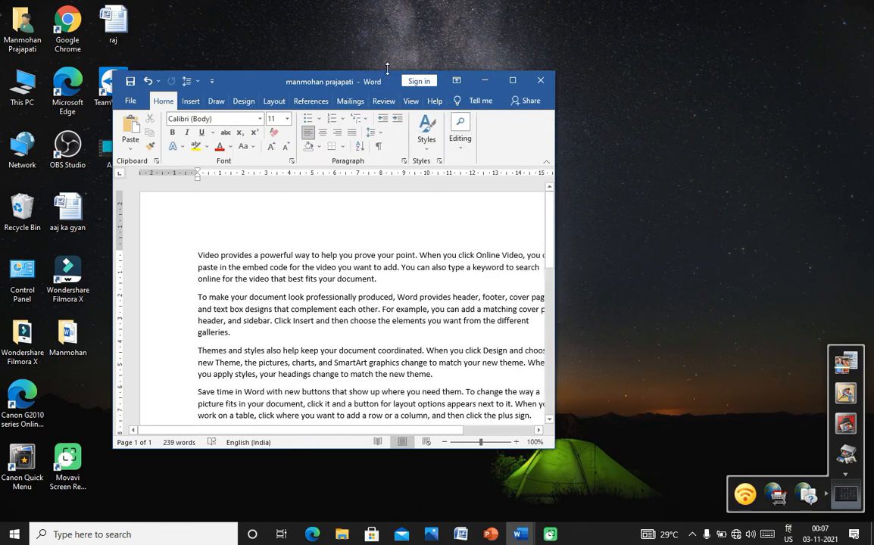
pyautogui.moveTo(387, 71); pyautogui.dragTo(421, 227)
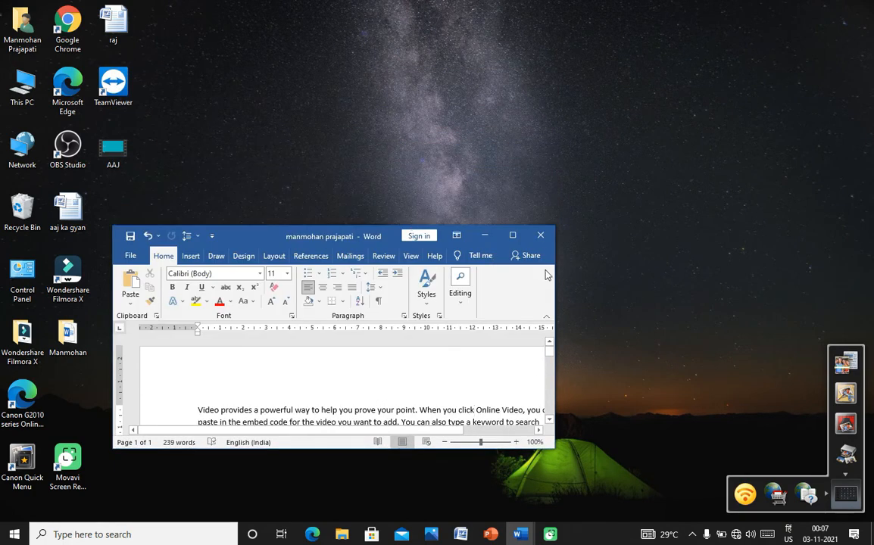
pyautogui.click(512, 234)
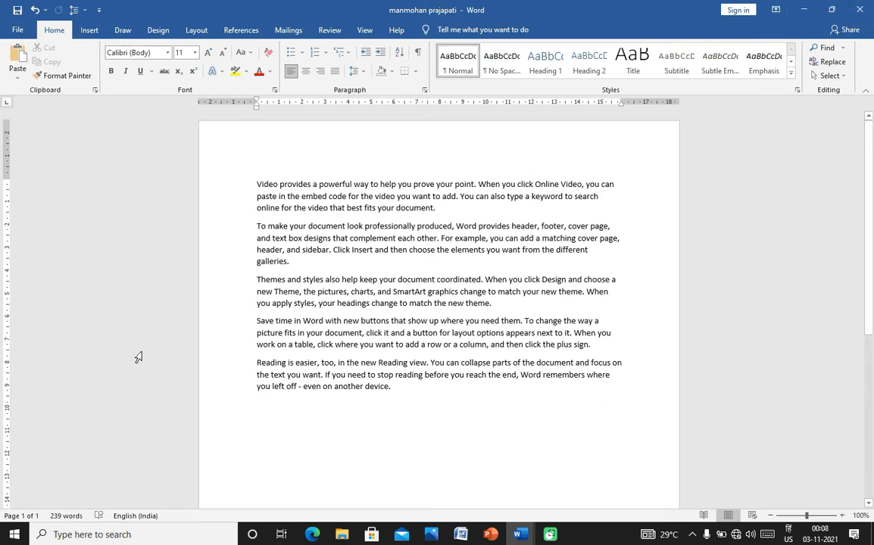
pyautogui.click(129, 534)
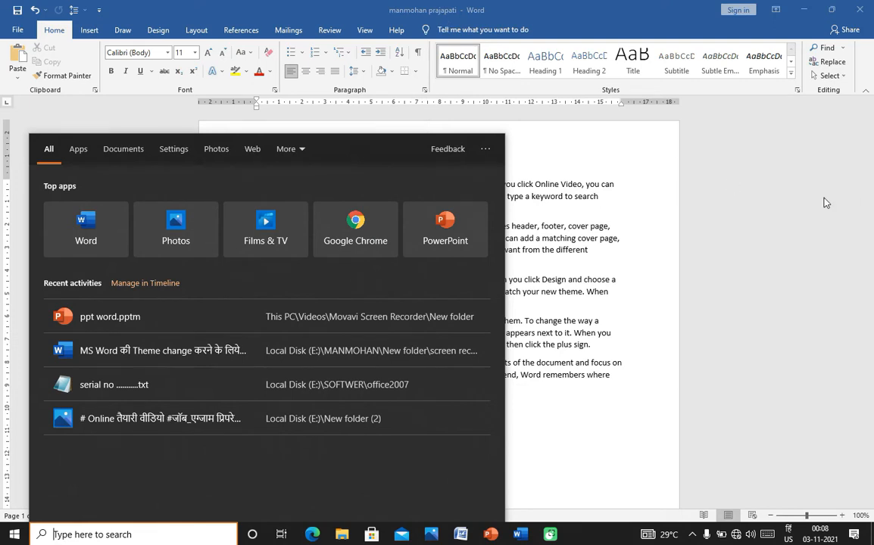
pyautogui.click(660, 209)
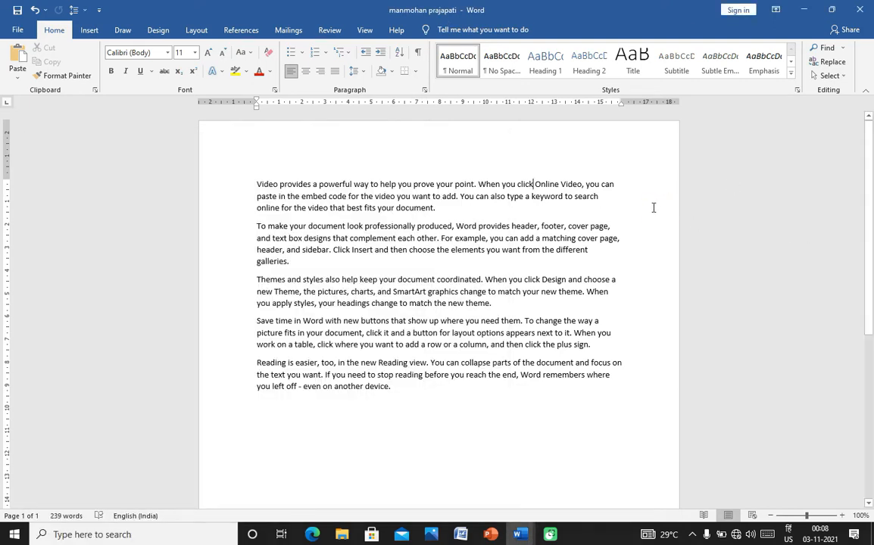
pyautogui.click(446, 209)
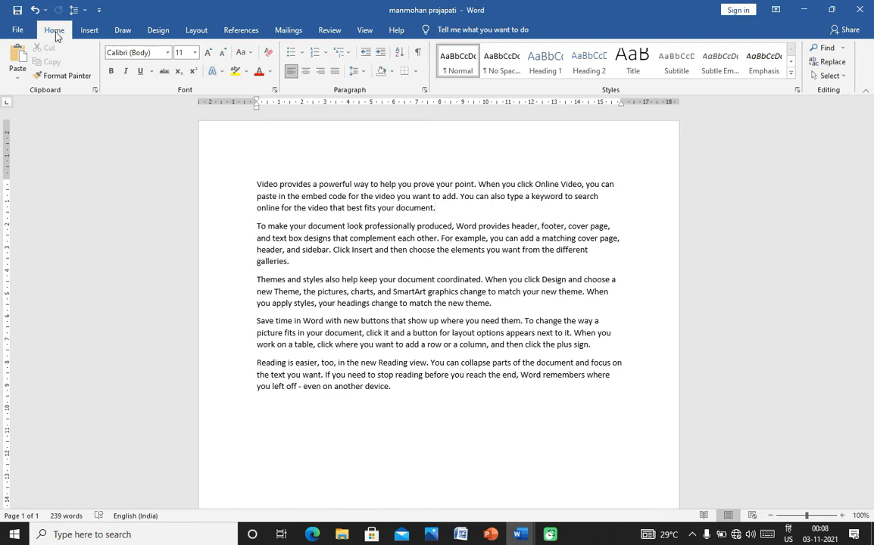
pyautogui.click(23, 31)
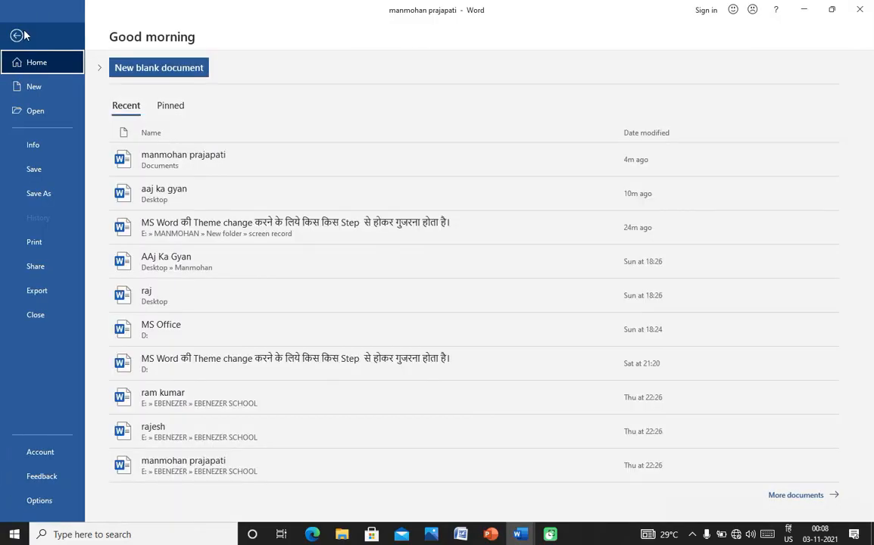
pyautogui.click(17, 36)
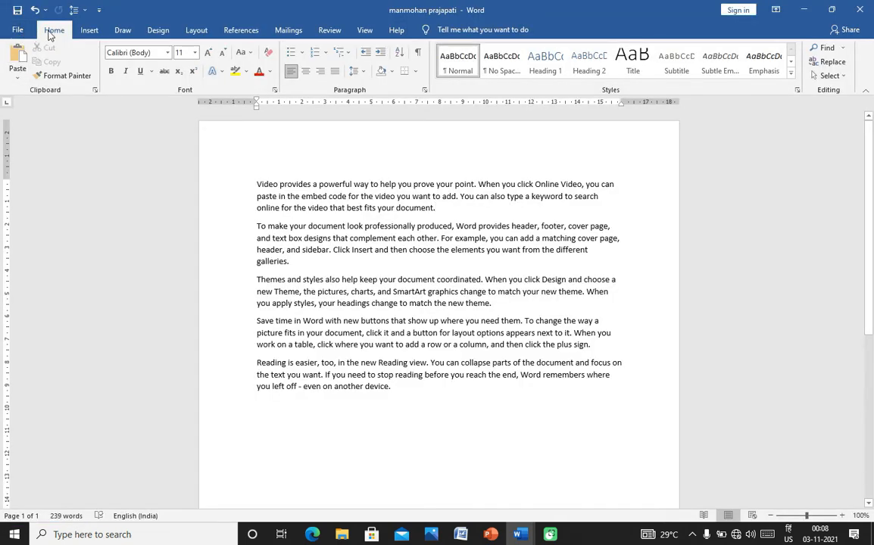
pyautogui.click(51, 33)
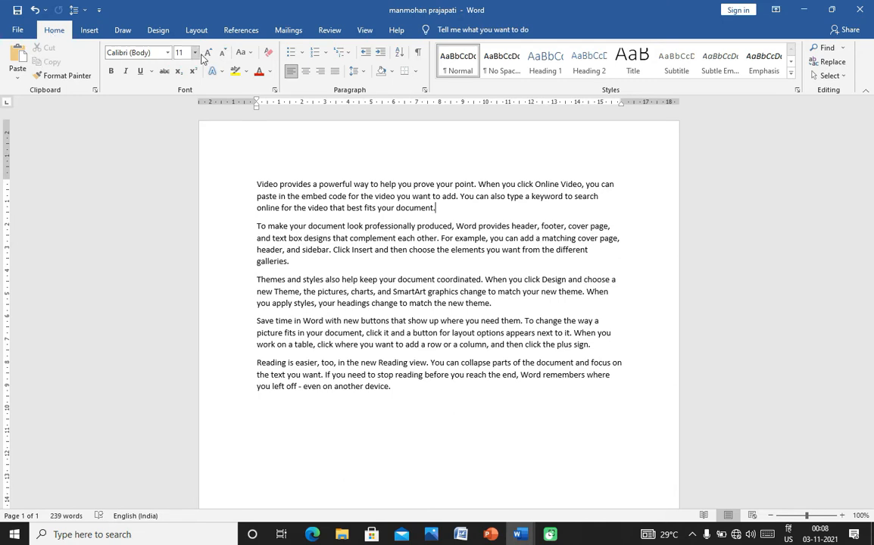
# - Browse the Insert, Draw and Design ribbon tabs, ending back on the Home tab
pyautogui.click(89, 32)
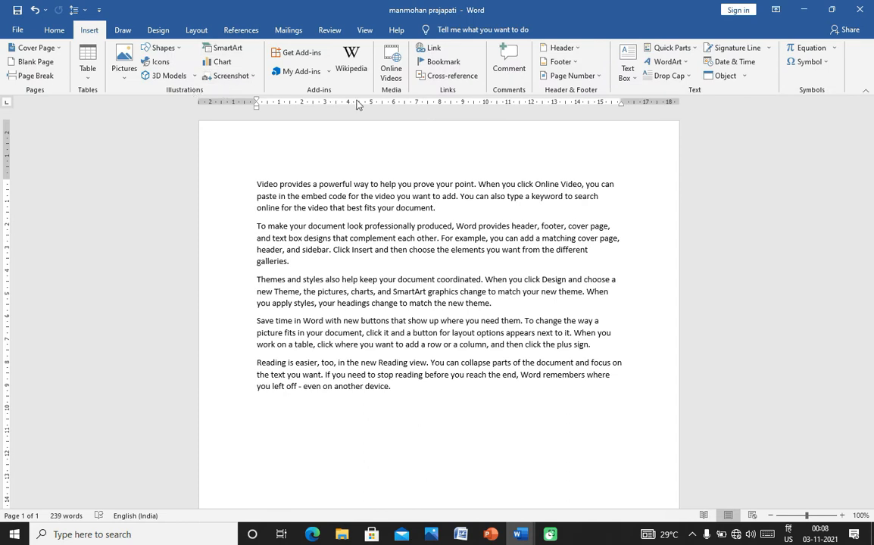
pyautogui.click(123, 32)
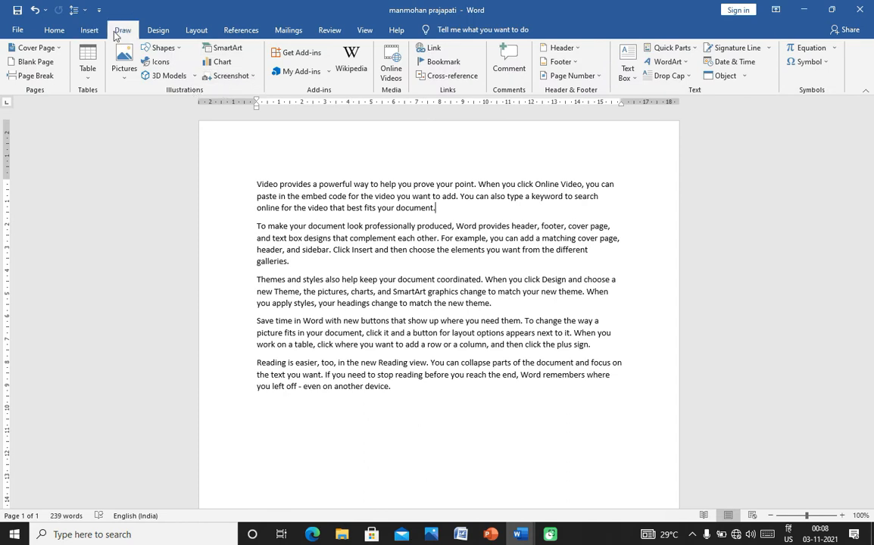
pyautogui.click(54, 30)
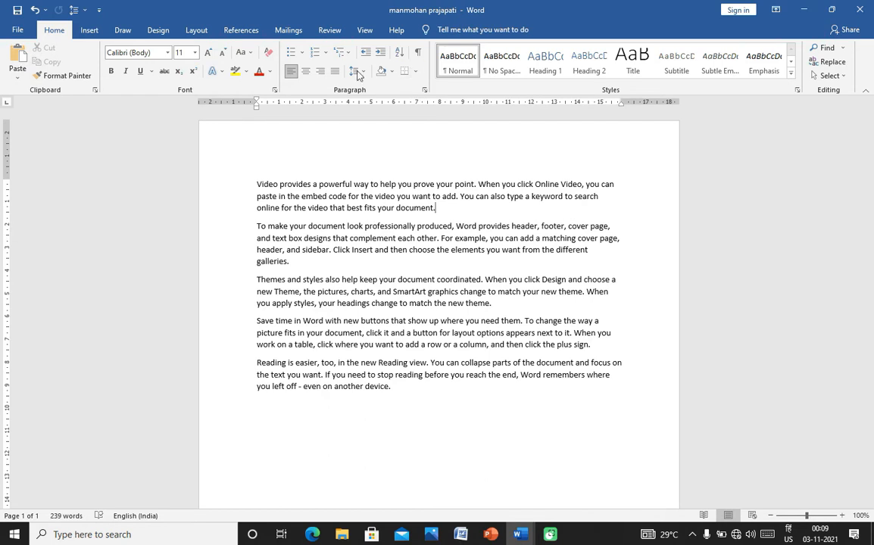
pyautogui.click(88, 30)
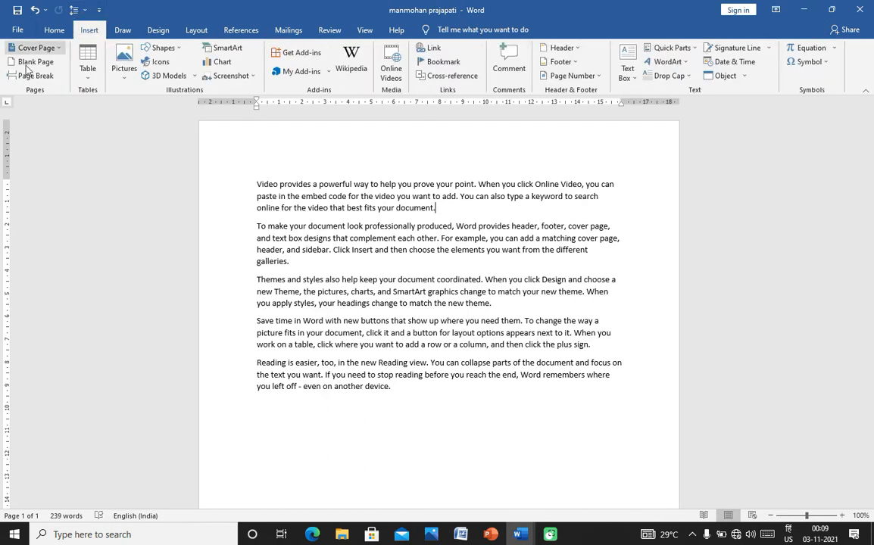
pyautogui.click(153, 30)
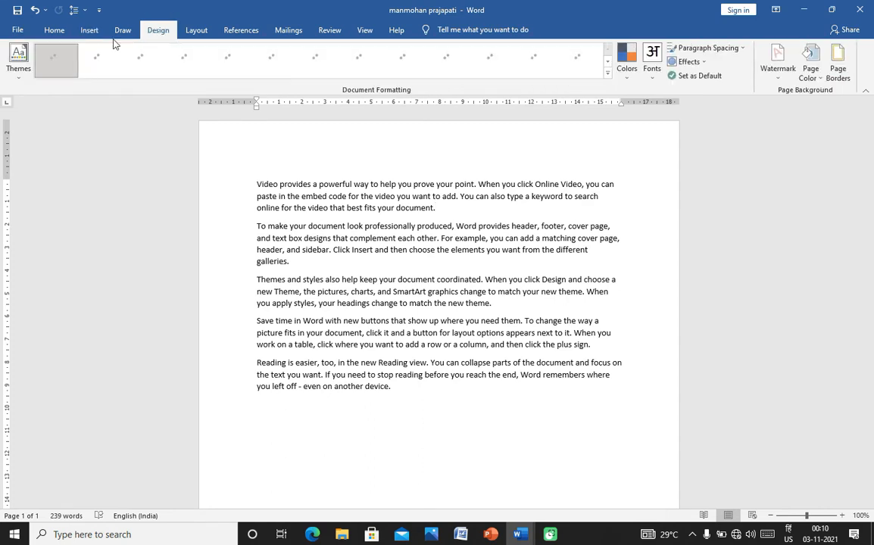
pyautogui.click(54, 30)
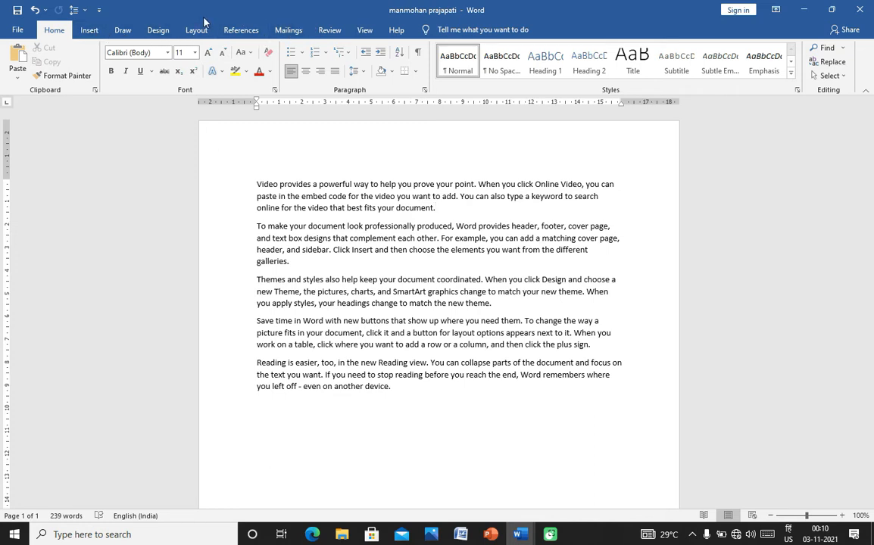
pyautogui.click(90, 29)
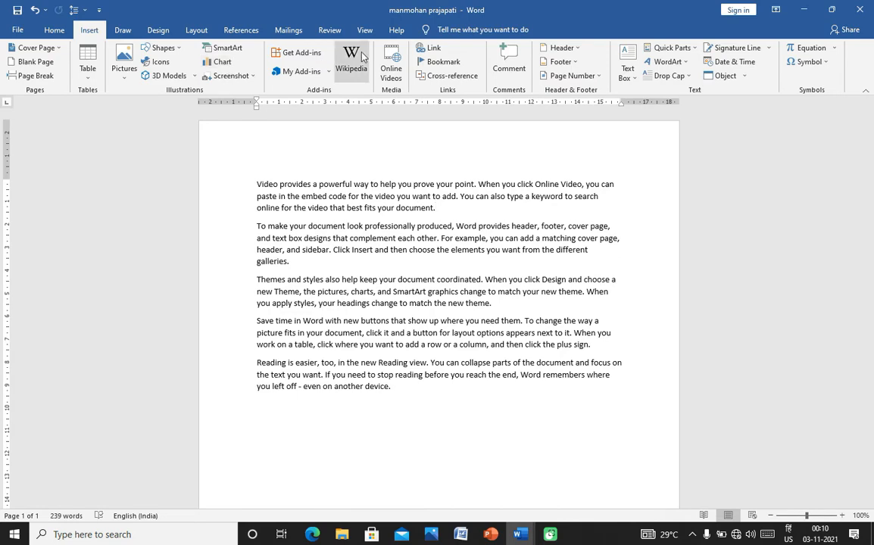
pyautogui.click(53, 30)
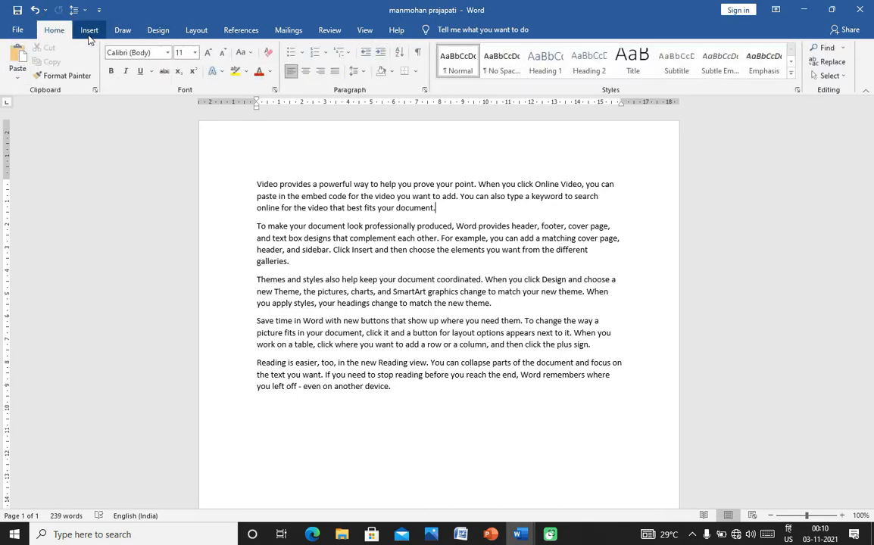
pyautogui.click(89, 31)
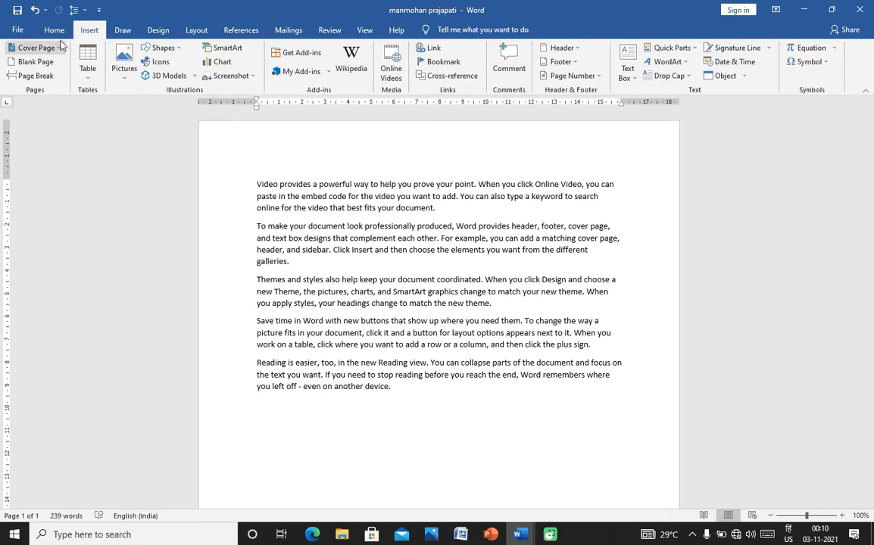
pyautogui.click(53, 30)
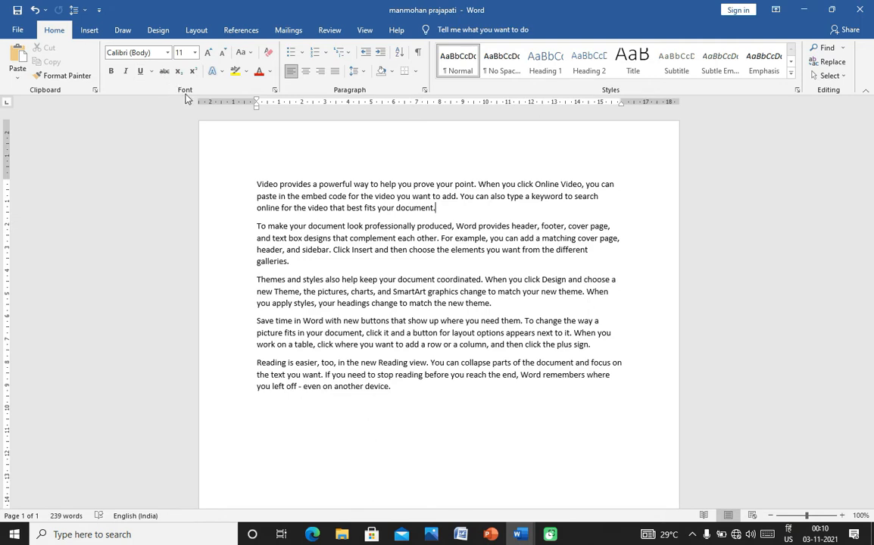
# - Drag the left margin outward and move the right indent from about 17.7 to 19
pyautogui.click(255, 100)
pyautogui.moveTo(255, 100); pyautogui.dragTo(221, 101)
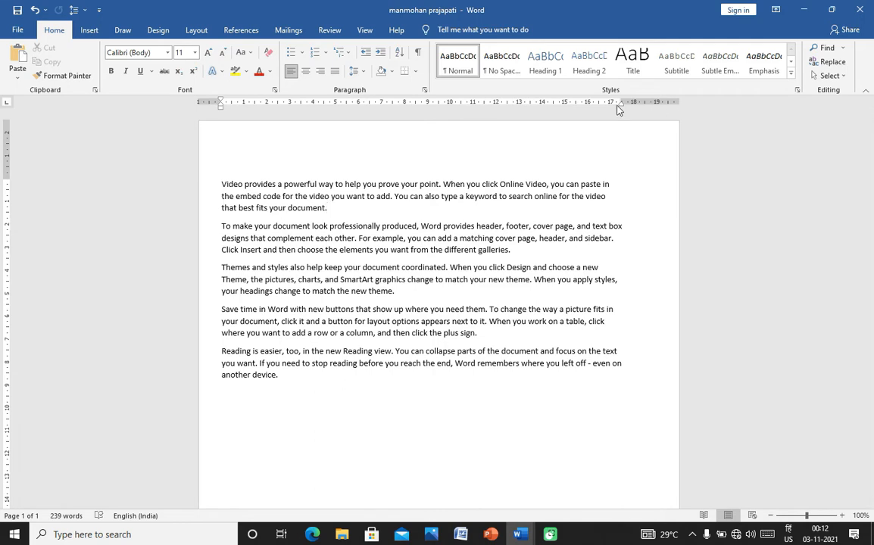
pyautogui.moveTo(621, 101); pyautogui.dragTo(655, 101)
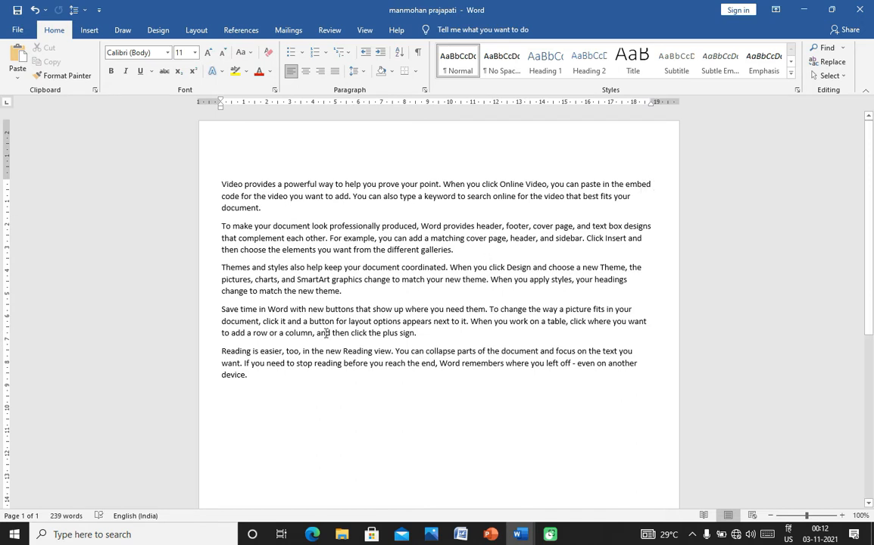
# - Type a long run of g's and a period right after 'device' in the last paragraph
pyautogui.click(244, 379)
pyautogui.write('ggggggggggggggggggggggggggggggggggggggggggggggggg')
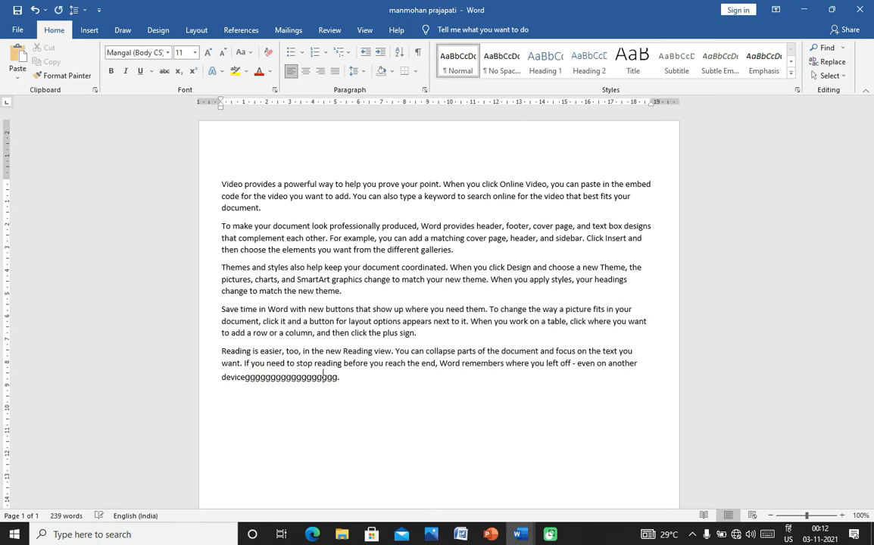
pyautogui.write('gggggggggggggggggggggggggggggggggggggggggggggggggggggggggggggg')
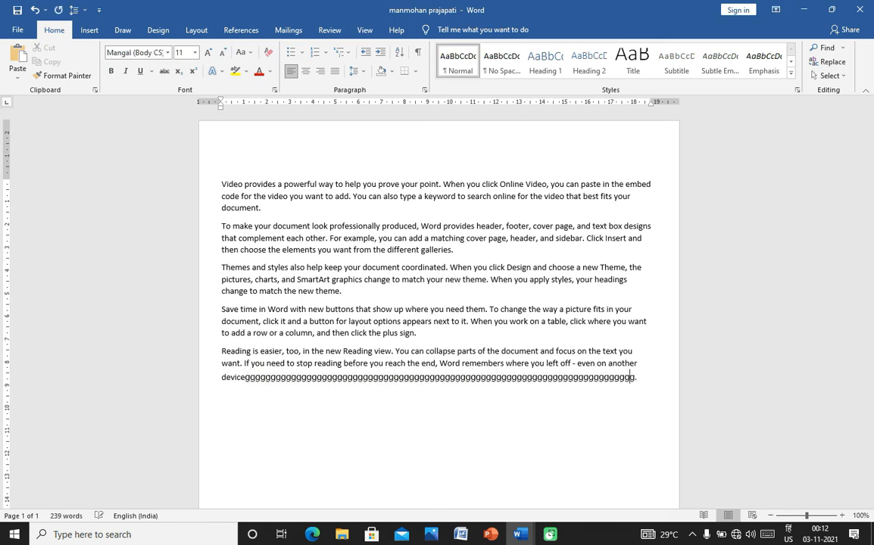
pyautogui.write('gggggggggggggggggggggggggggggggggggggggggggggggggggggggggggg')
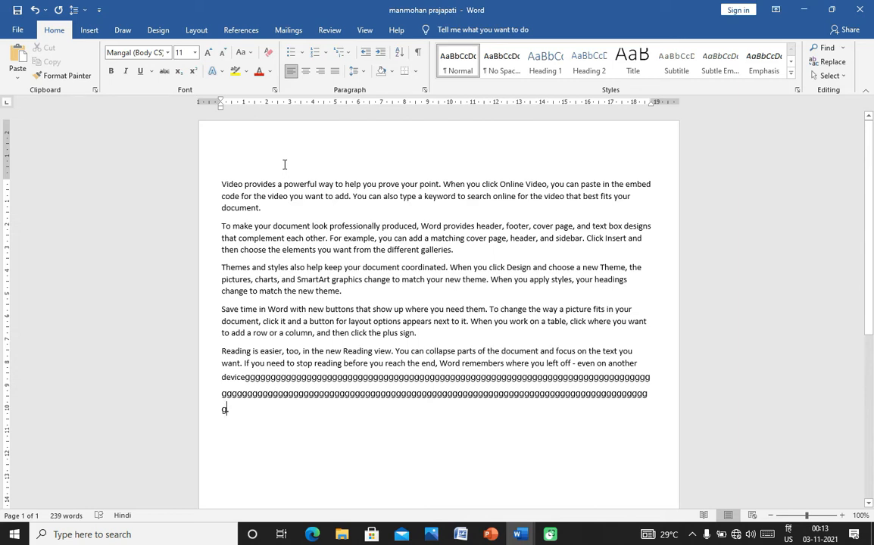
pyautogui.write('.')
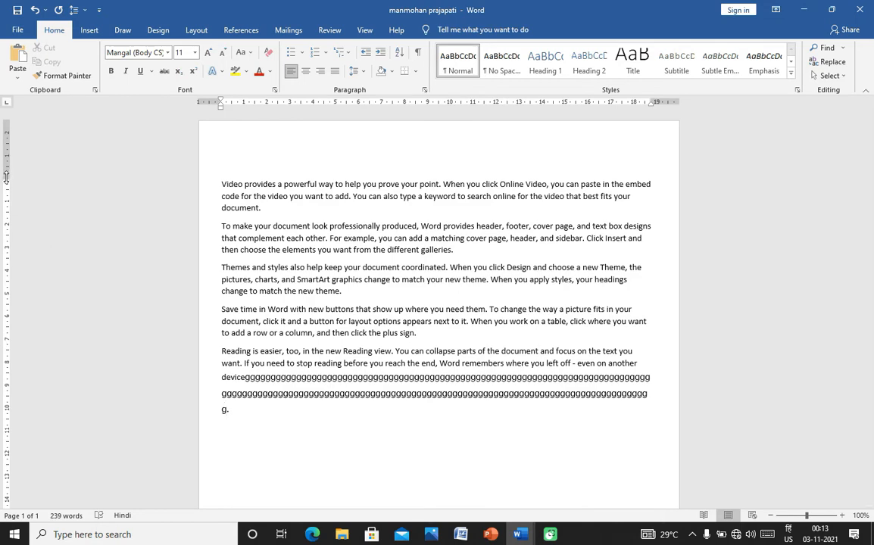
# - Move the top margin on the vertical ruler and delete some trailing g's from the last paragraph
pyautogui.moveTo(6, 178); pyautogui.dragTo(25, 330)
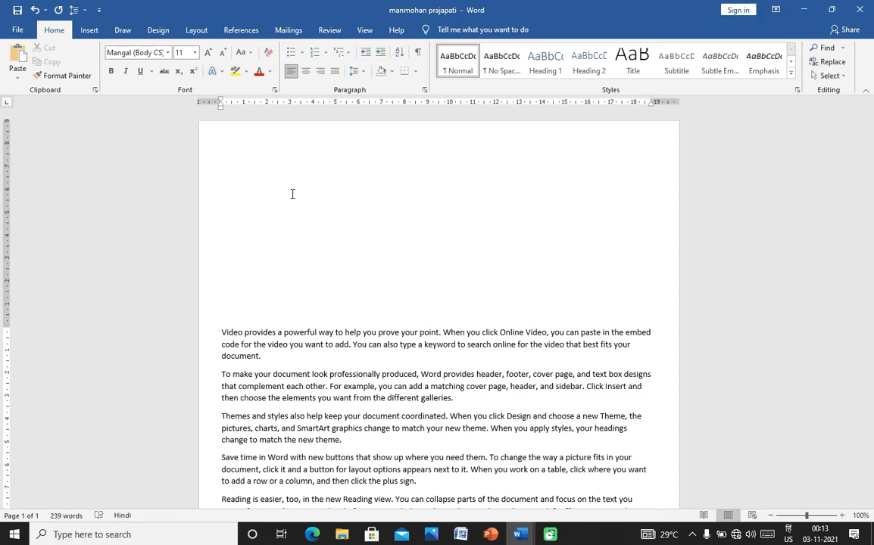
pyautogui.press('BackSpace')
pyautogui.press('BackSpace')
pyautogui.press('BackSpace')
pyautogui.press('BackSpace')
pyautogui.press('BackSpace')
pyautogui.press('BackSpace')
pyautogui.press('BackSpace')
pyautogui.press('BackSpace')
pyautogui.press('BackSpace')
pyautogui.press('BackSpace')
pyautogui.press('BackSpace')
pyautogui.press('BackSpace')
pyautogui.press('BackSpace')
pyautogui.press('BackSpace')
pyautogui.press('BackSpace')
pyautogui.press('BackSpace')
pyautogui.press('BackSpace')
pyautogui.press('BackSpace')
pyautogui.press('BackSpace')
pyautogui.press('BackSpace')
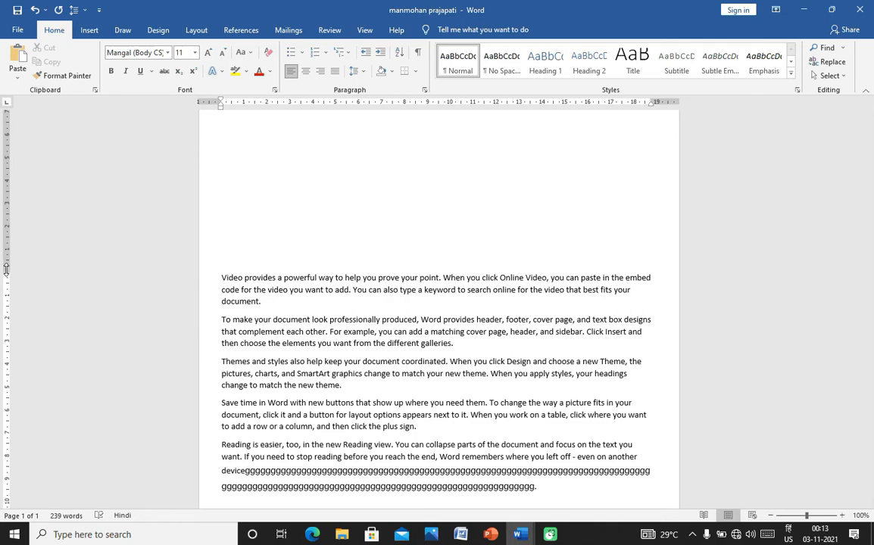
pyautogui.moveTo(6, 272); pyautogui.dragTo(6, 141)
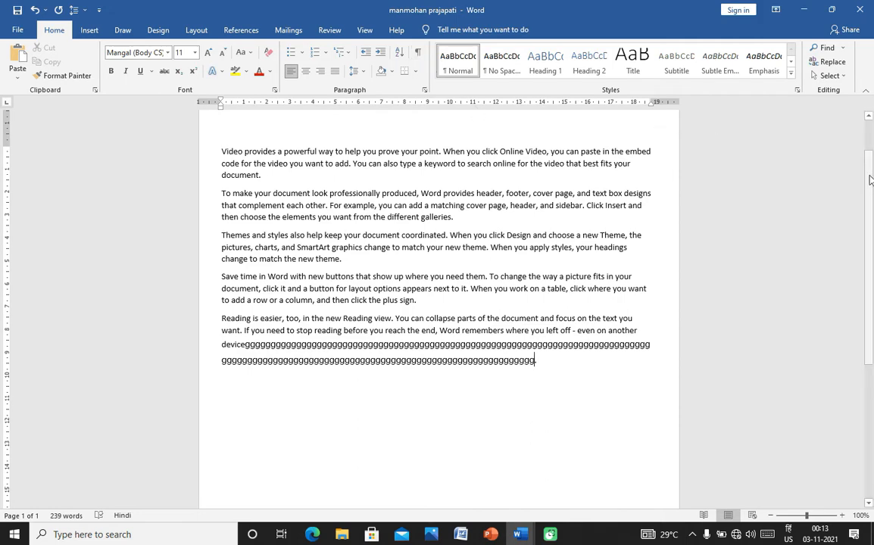
pyautogui.moveTo(870, 179)
pyautogui.mouseDown()
pyautogui.moveTo(870, 150)
pyautogui.moveTo(870, 290)
pyautogui.moveTo(872, 175)
pyautogui.mouseUp()
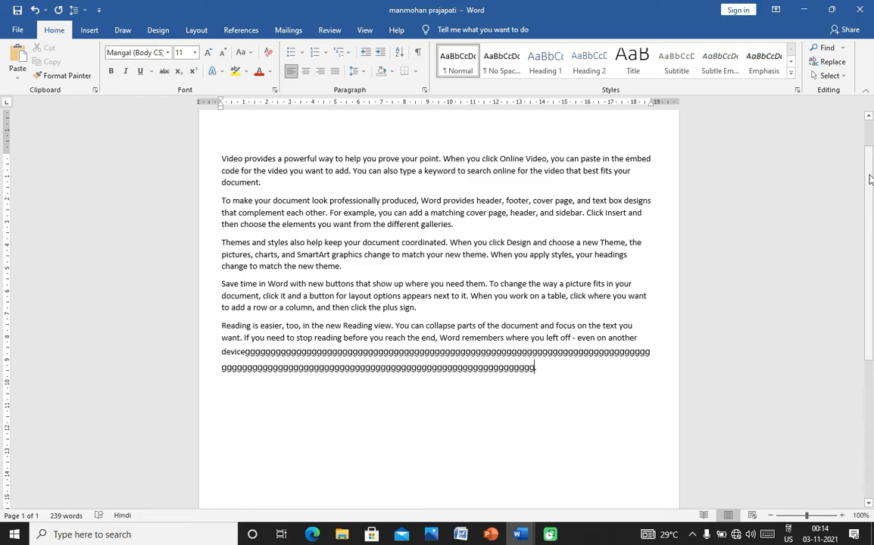
pyautogui.moveTo(870, 178); pyautogui.dragTo(870, 121)
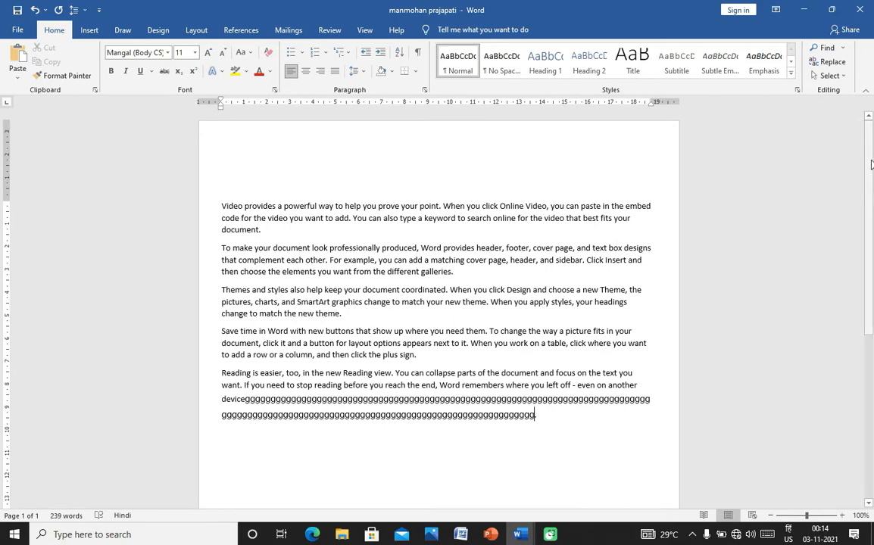
pyautogui.moveTo(871, 172)
pyautogui.mouseDown()
pyautogui.moveTo(870, 265)
pyautogui.moveTo(872, 158)
pyautogui.mouseUp()
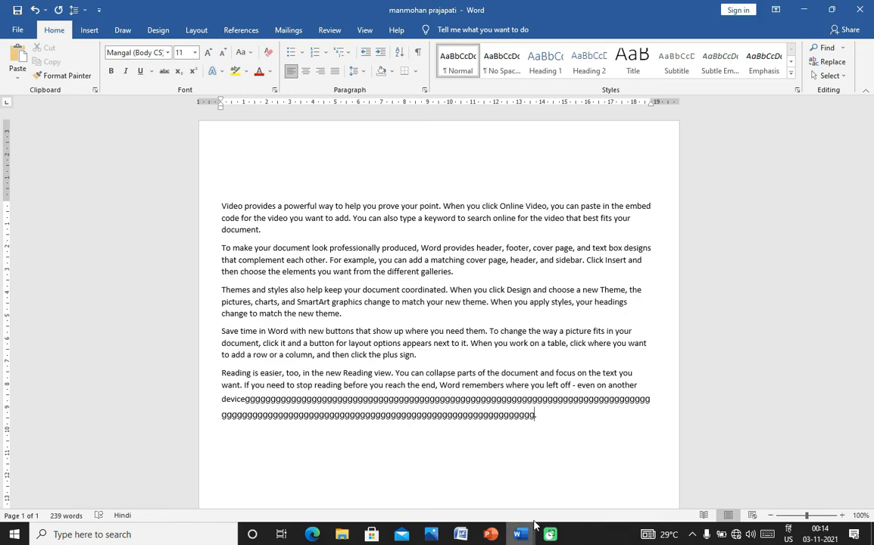
pyautogui.moveTo(519, 532)
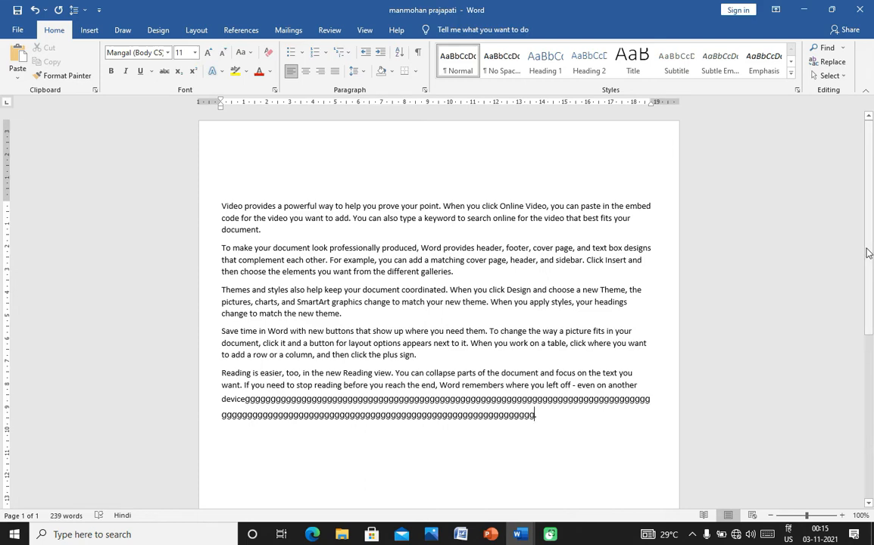
pyautogui.moveTo(868, 253); pyautogui.dragTo(871, 462)
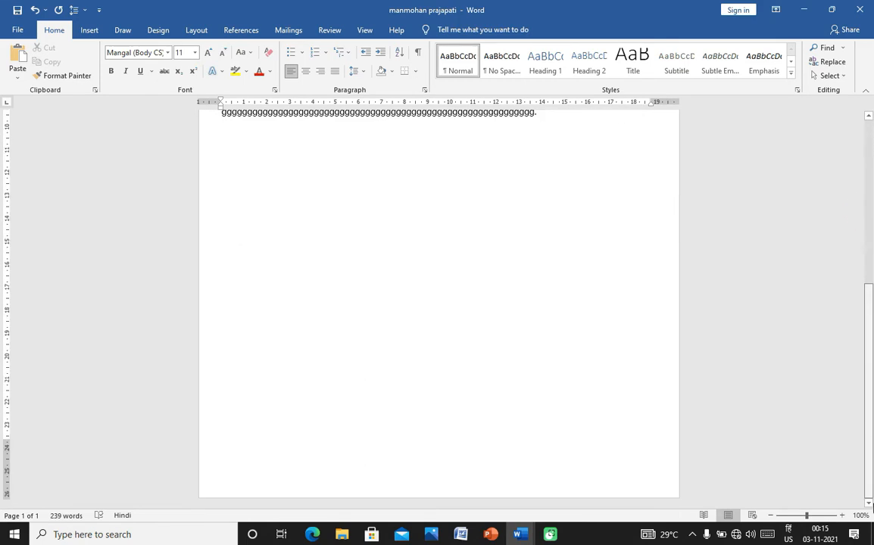
pyautogui.scroll(8, 752, 309)
pyautogui.scroll(-1, 598, 334)
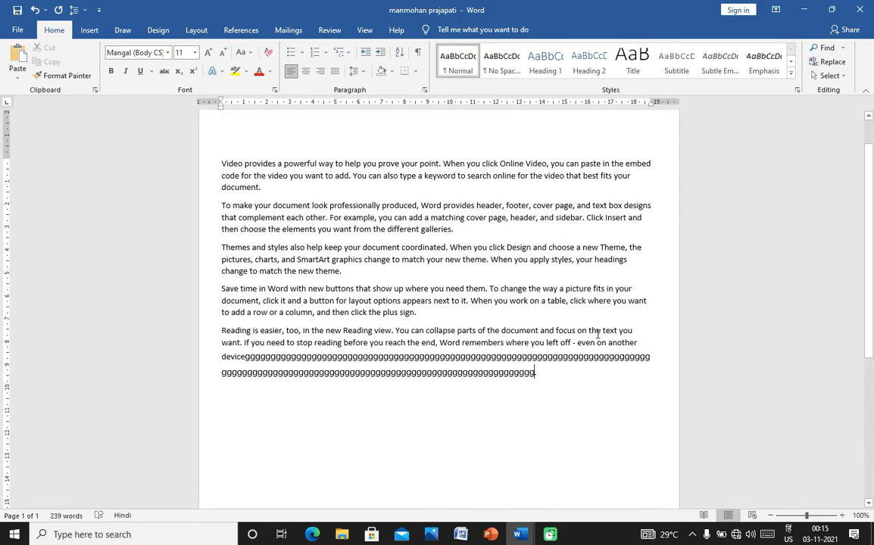
# - Add blank lines after the g's until the document spills onto page 2, and place the cursor there
pyautogui.press('Return')
pyautogui.press('Return')
pyautogui.press('Return')
pyautogui.press('Return')
pyautogui.press('Return')
pyautogui.press('Return')
pyautogui.press('Return')
pyautogui.press('Return')
pyautogui.press('Return')
pyautogui.press('Return')
pyautogui.press('Return')
pyautogui.press('Return')
pyautogui.press('Return')
pyautogui.press('Return')
pyautogui.press('Return')
pyautogui.press('Return')
pyautogui.press('Return')
pyautogui.press('Return')
pyautogui.press('Return')
pyautogui.press('Return')
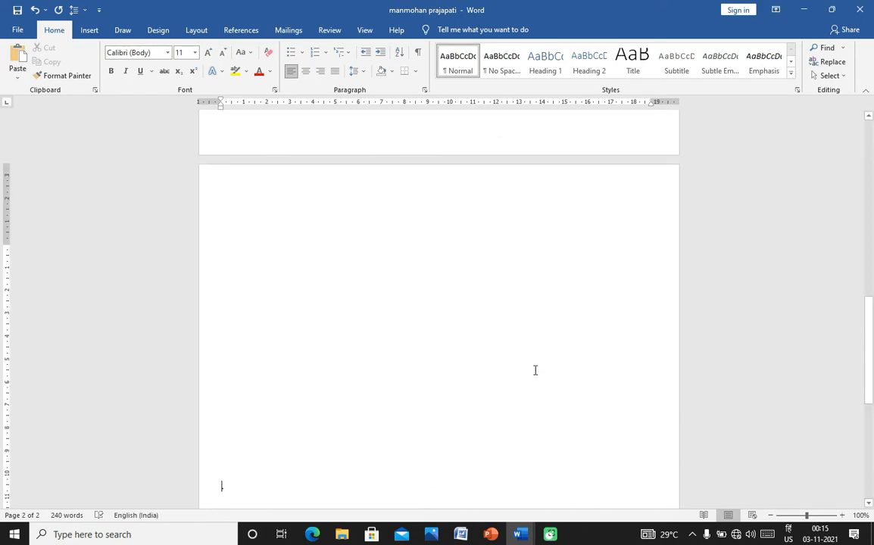
pyautogui.click(335, 247)
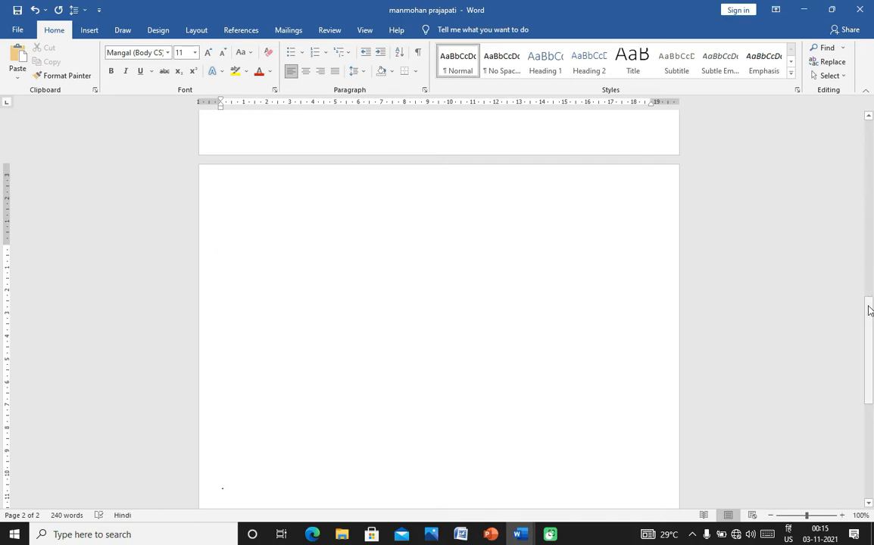
pyautogui.moveTo(868, 310); pyautogui.dragTo(867, 140)
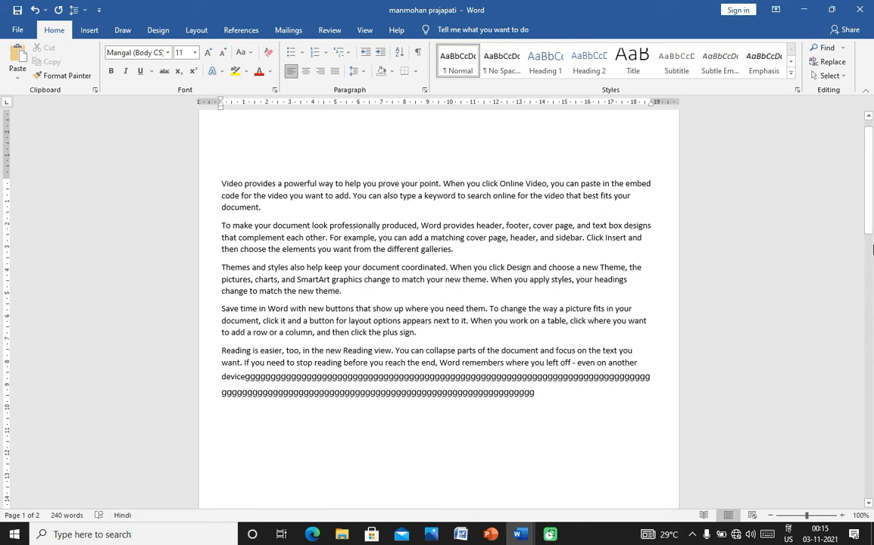
pyautogui.moveTo(870, 230); pyautogui.dragTo(860, 452)
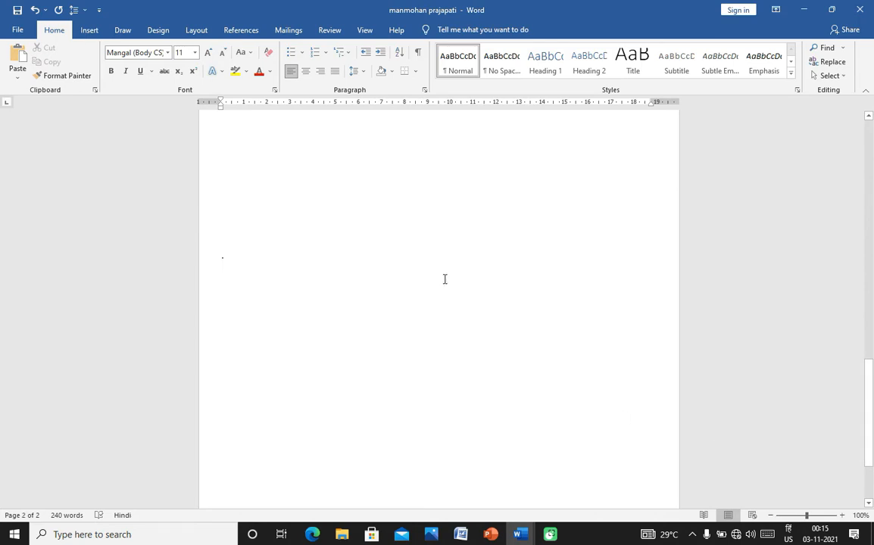
pyautogui.click(499, 167)
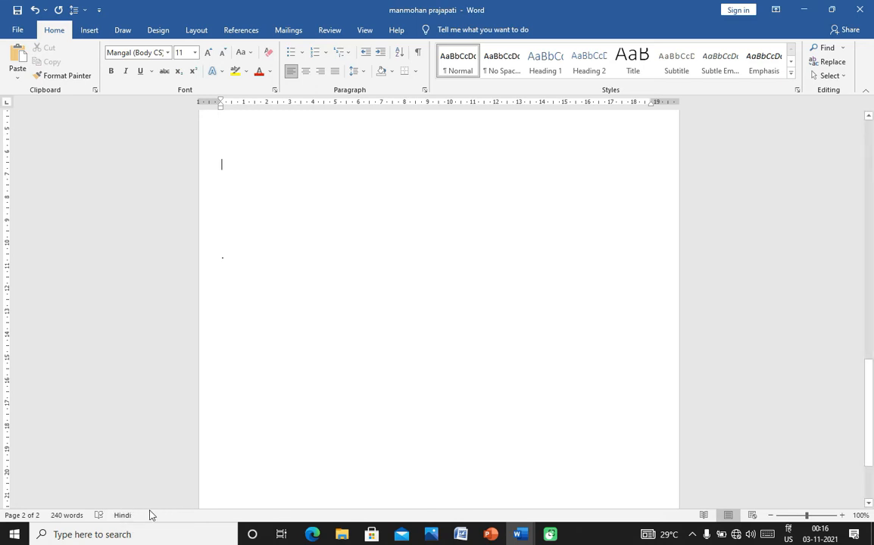
# - Change the taskbar input language to Hindi – Hindi Indic Input 3
pyautogui.click(788, 534)
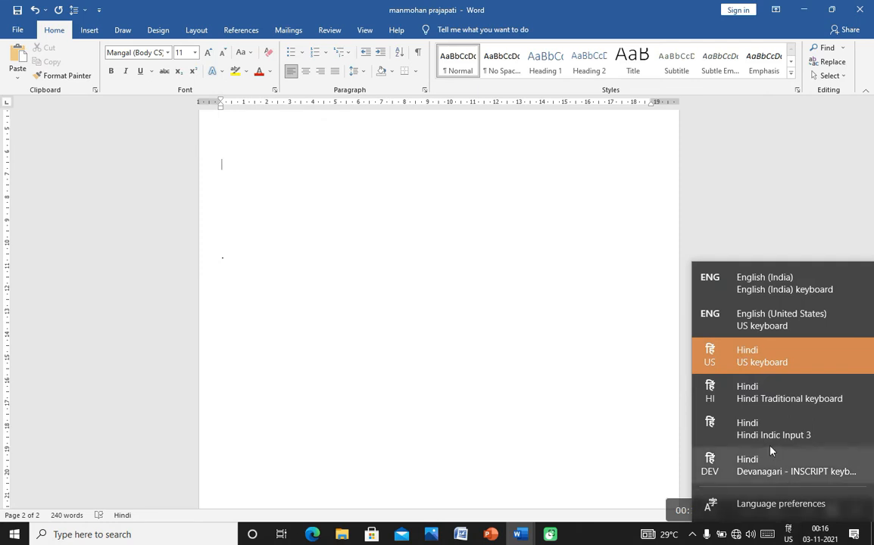
pyautogui.click(747, 427)
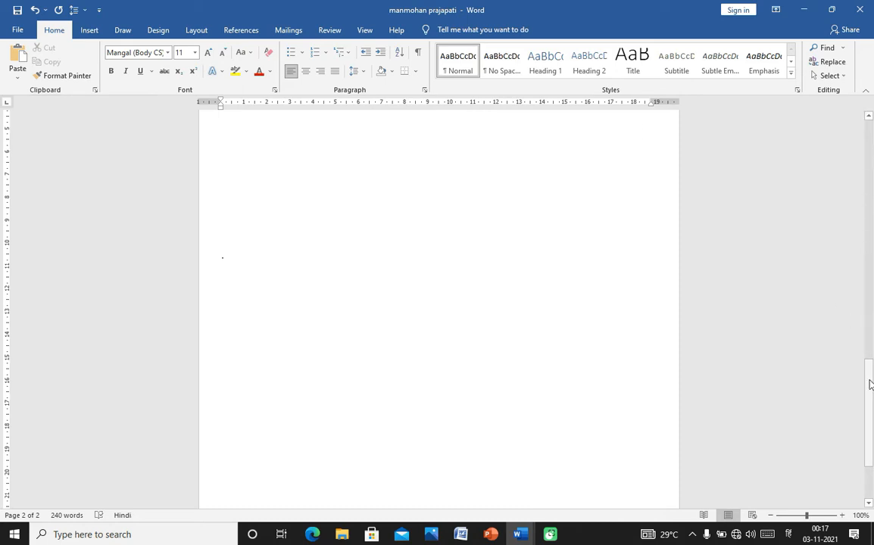
# - Set the cursor on the blank second page, then scroll back up to page 1
pyautogui.moveTo(870, 381); pyautogui.dragTo(858, 140)
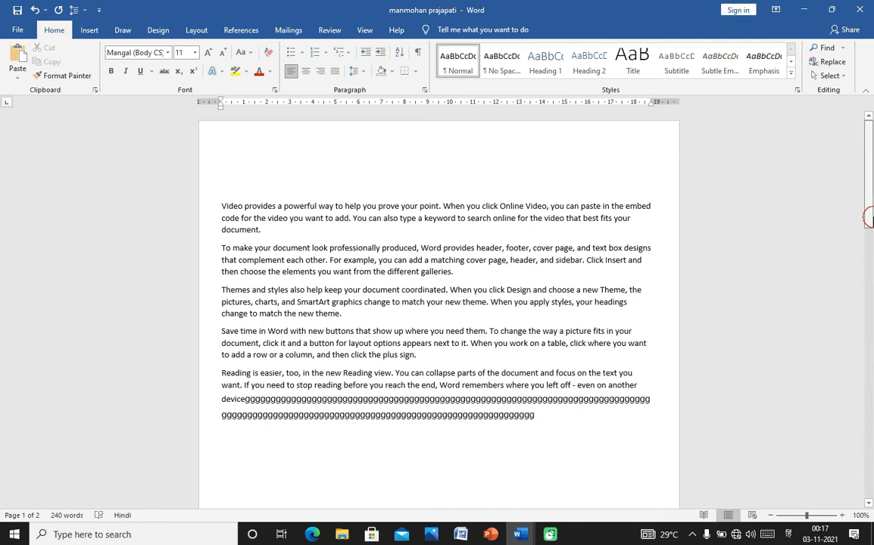
pyautogui.moveTo(871, 222); pyautogui.dragTo(870, 360)
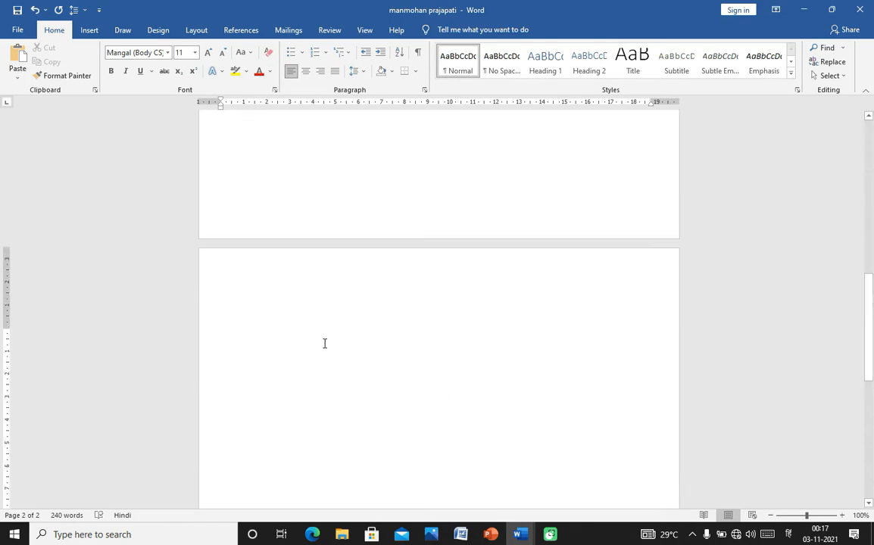
pyautogui.click(278, 330)
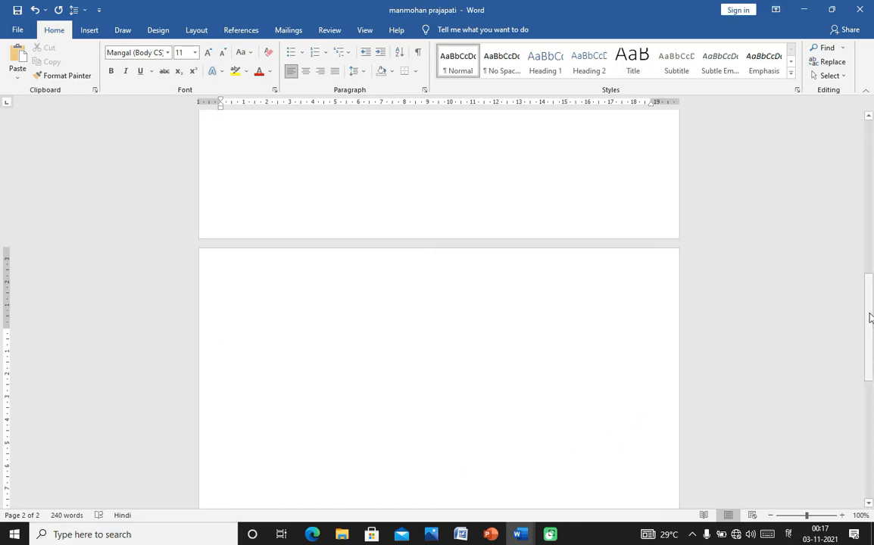
pyautogui.moveTo(870, 318); pyautogui.dragTo(871, 121)
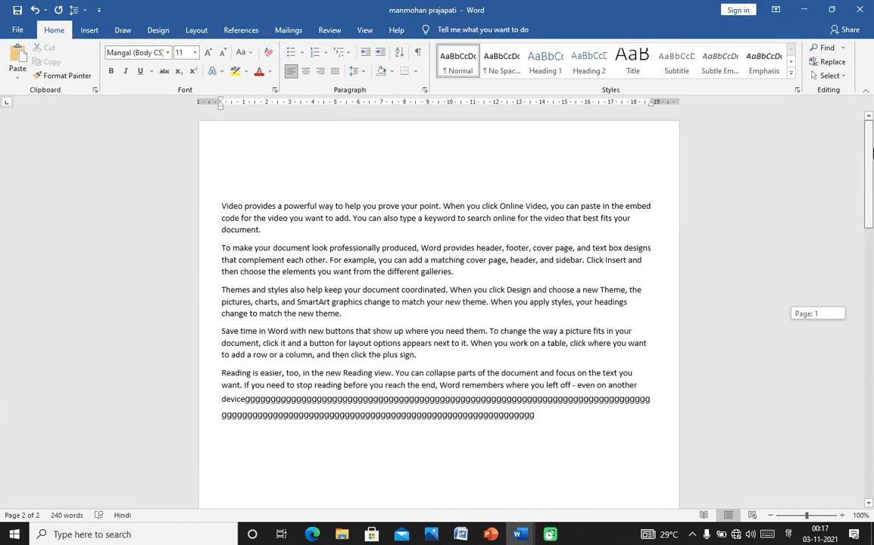
# - Cut the 'To make your document look professionally produced' paragraph and paste it onto page 2
pyautogui.tripleClick(222, 247)
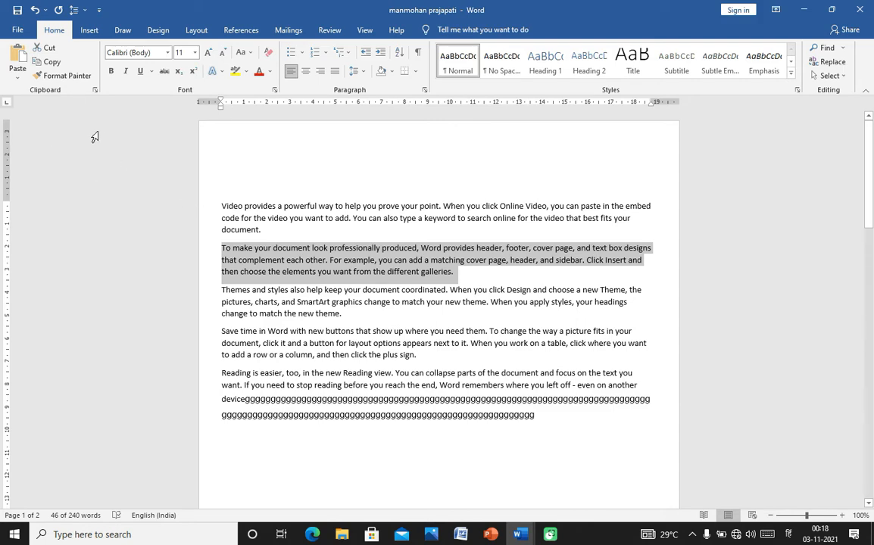
pyautogui.click(51, 48)
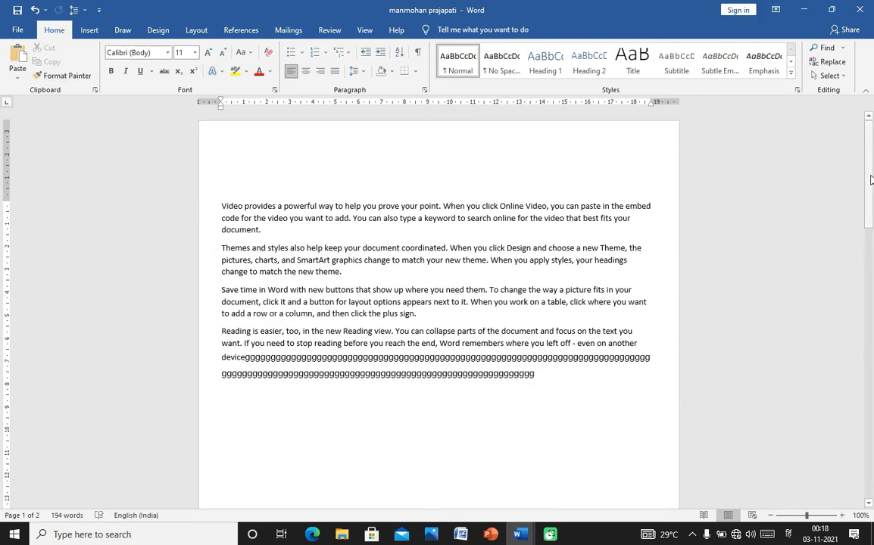
pyautogui.moveTo(871, 176); pyautogui.dragTo(871, 355)
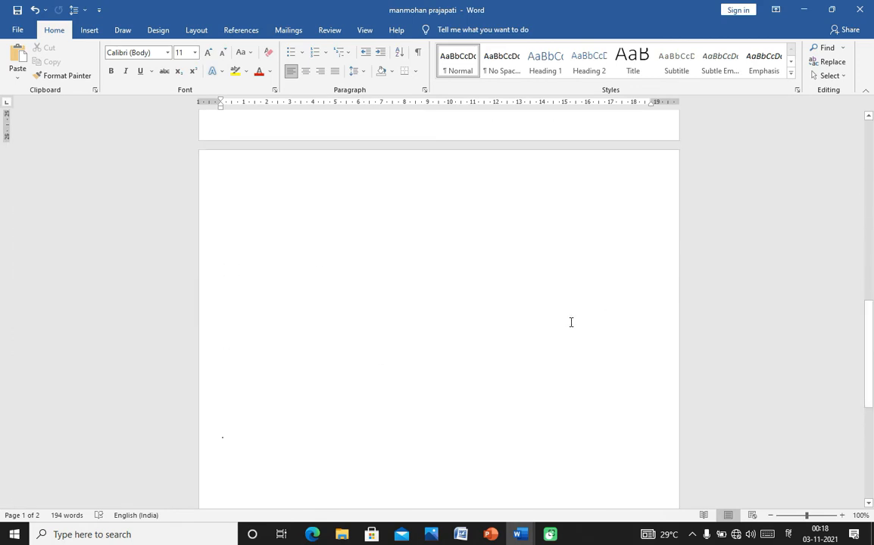
pyautogui.click(237, 192)
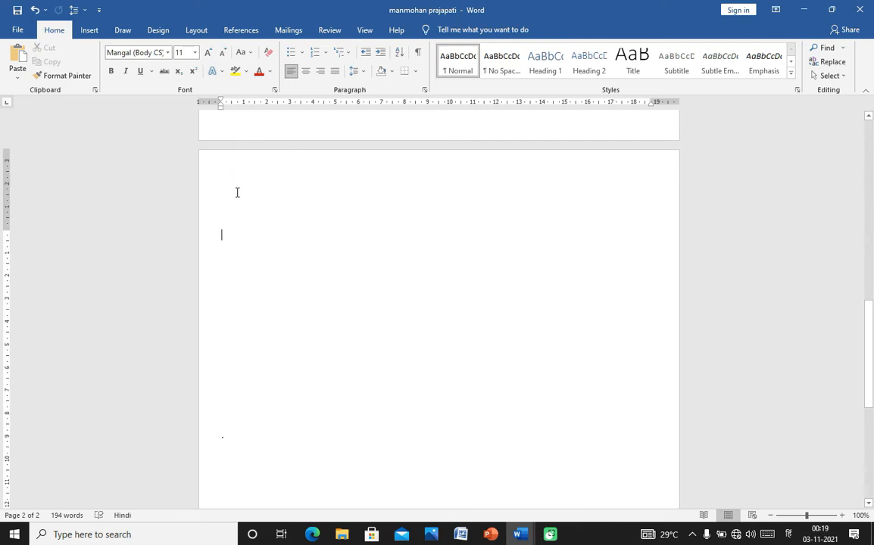
pyautogui.hotkey('ctrl', 'v')
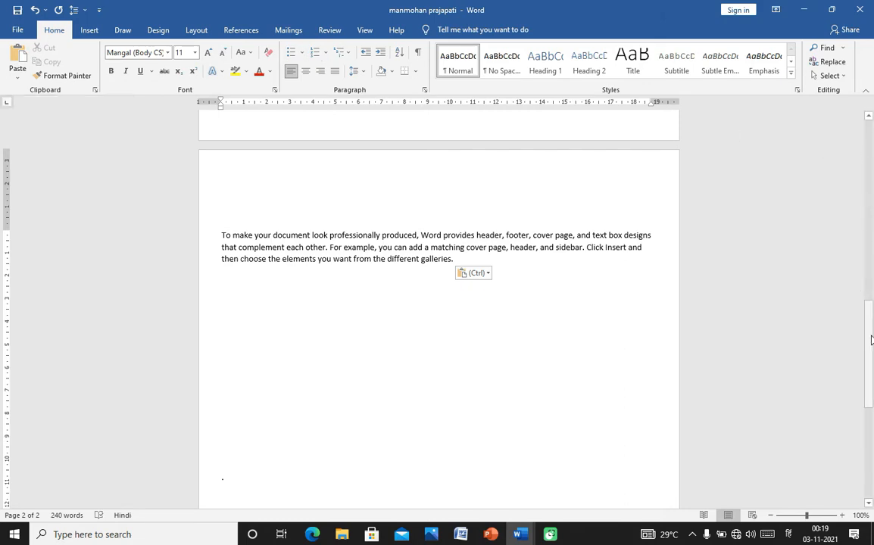
pyautogui.moveTo(868, 336); pyautogui.dragTo(863, 155)
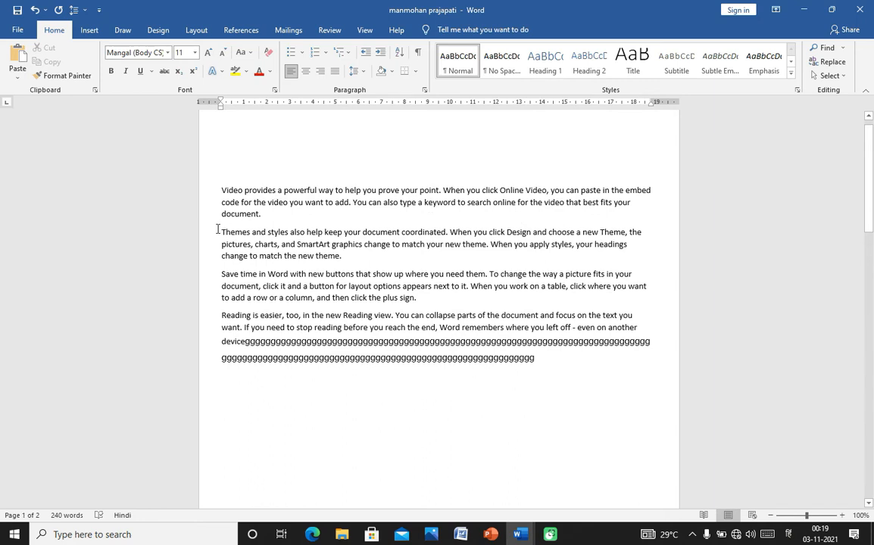
pyautogui.moveTo(220, 232); pyautogui.dragTo(348, 264)
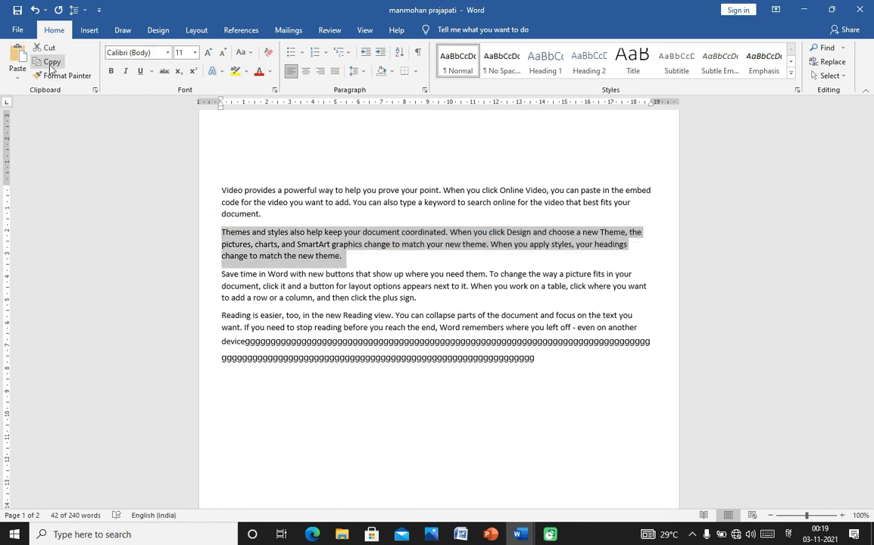
pyautogui.click(48, 49)
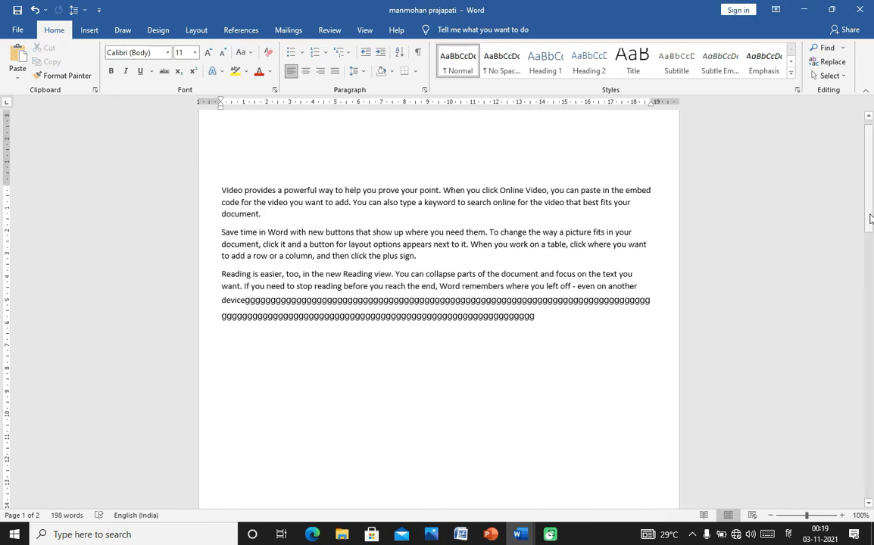
pyautogui.moveTo(868, 170); pyautogui.dragTo(870, 318)
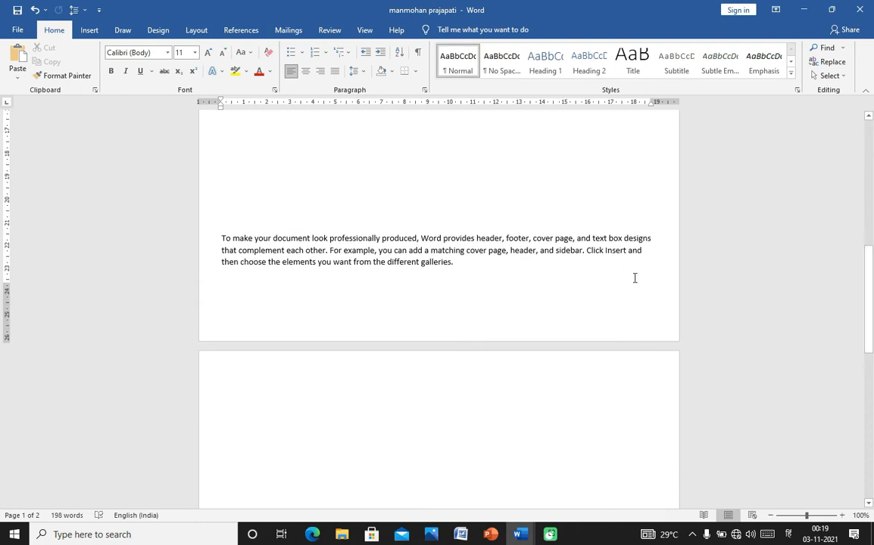
pyautogui.click(460, 271)
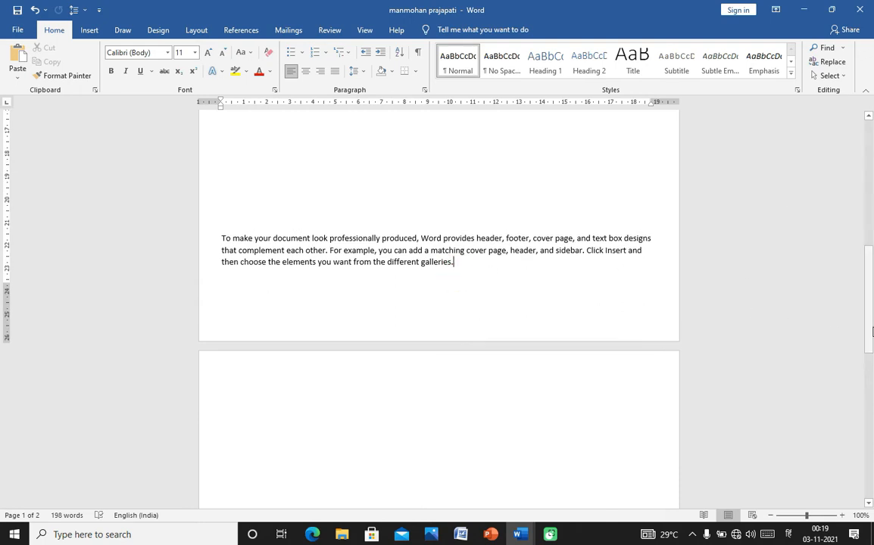
pyautogui.moveTo(869, 307)
pyautogui.mouseDown()
pyautogui.moveTo(869, 227)
pyautogui.moveTo(869, 297)
pyautogui.mouseUp()
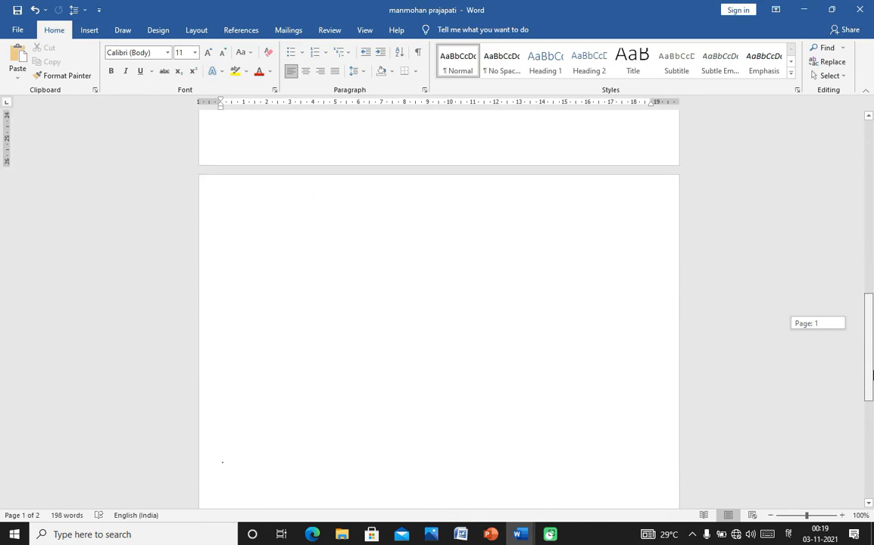
pyautogui.click(276, 207)
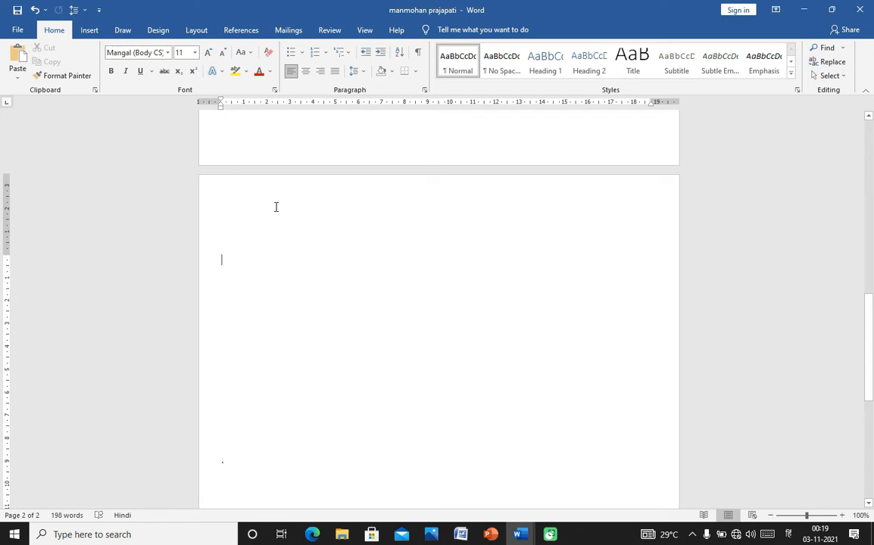
pyautogui.click(14, 58)
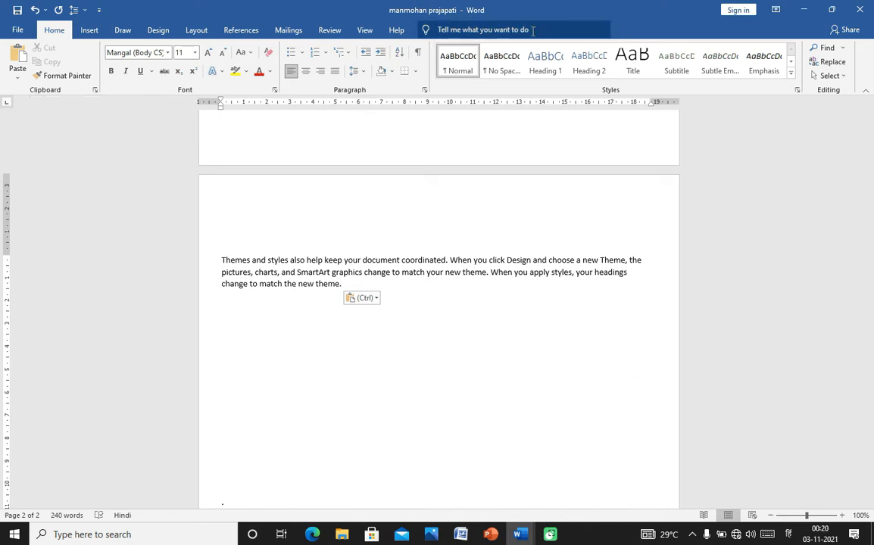
pyautogui.hotkey('ctrl', 'z')
pyautogui.hotkey('ctrl', 'z')
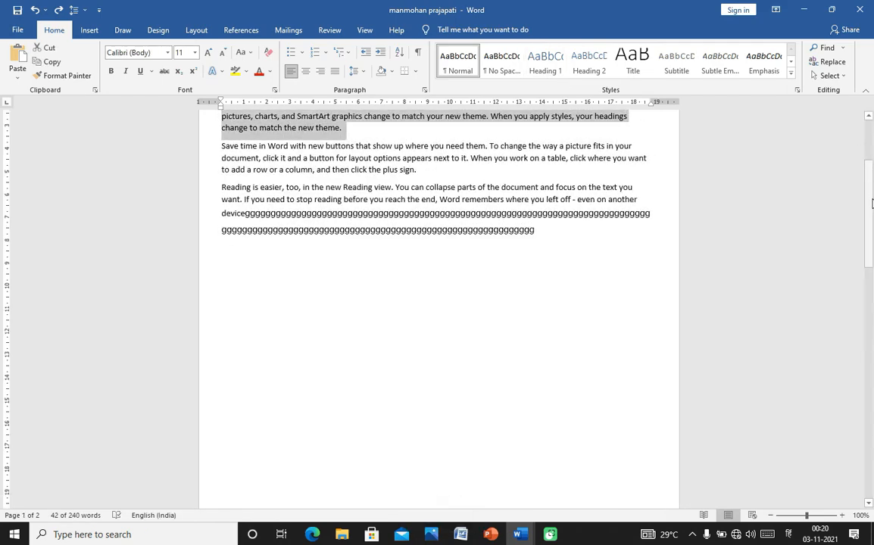
# - Select the 'Themes and styles also help keep your document coordinated' paragraph and copy it
pyautogui.moveTo(869, 198); pyautogui.dragTo(870, 166)
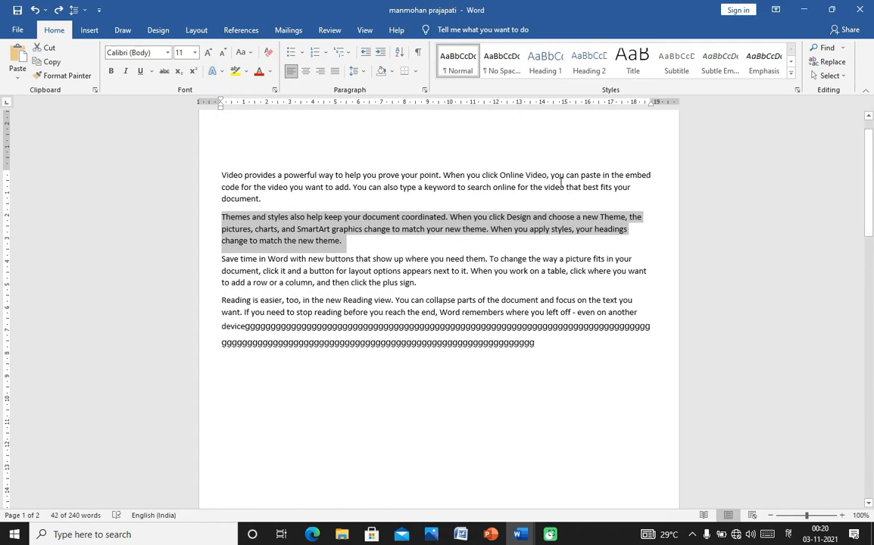
pyautogui.click(300, 171)
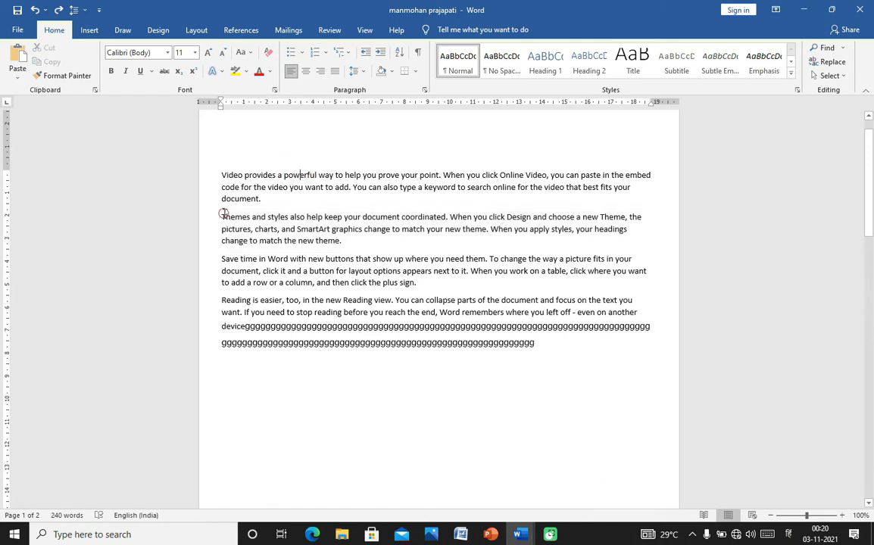
pyautogui.moveTo(222, 218); pyautogui.dragTo(352, 252)
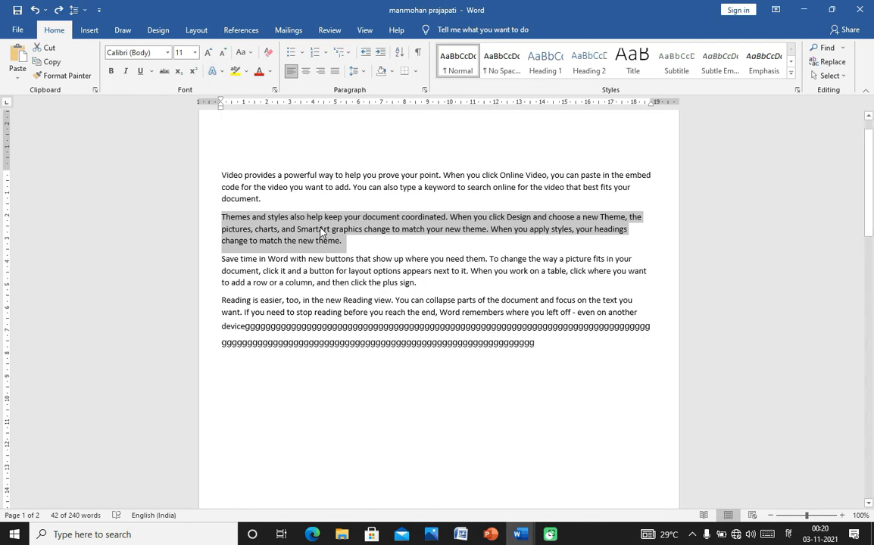
pyautogui.click(57, 64)
pyautogui.click(49, 66)
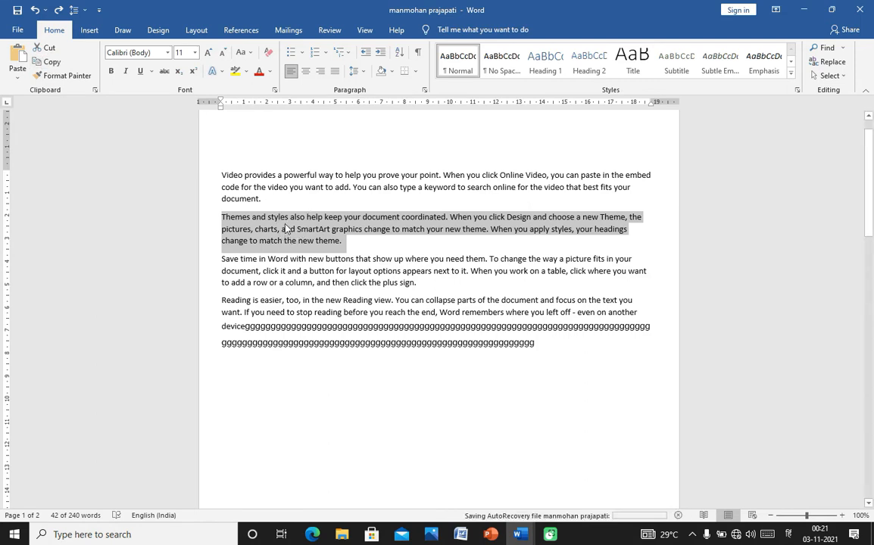
pyautogui.click(295, 202)
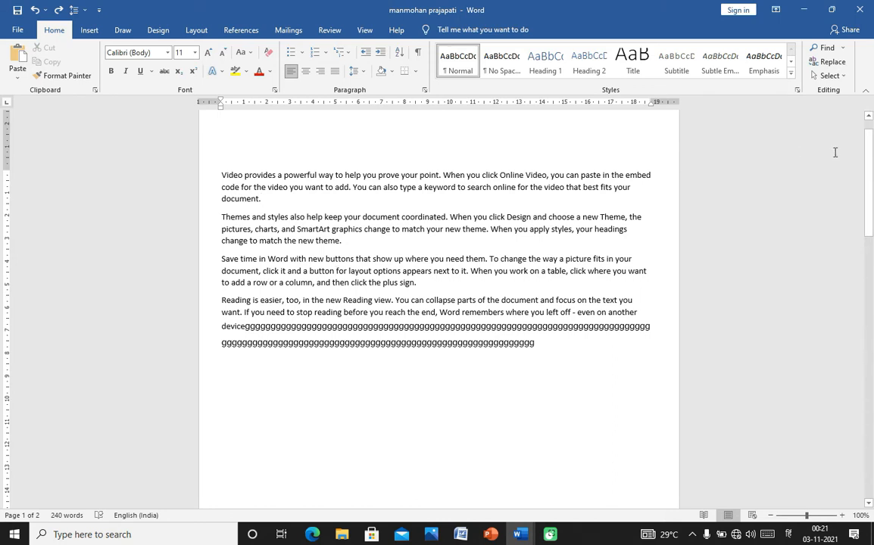
# - Undo the paragraph paste on page 2, dropping the word count from 240 to 194
pyautogui.click(95, 90)
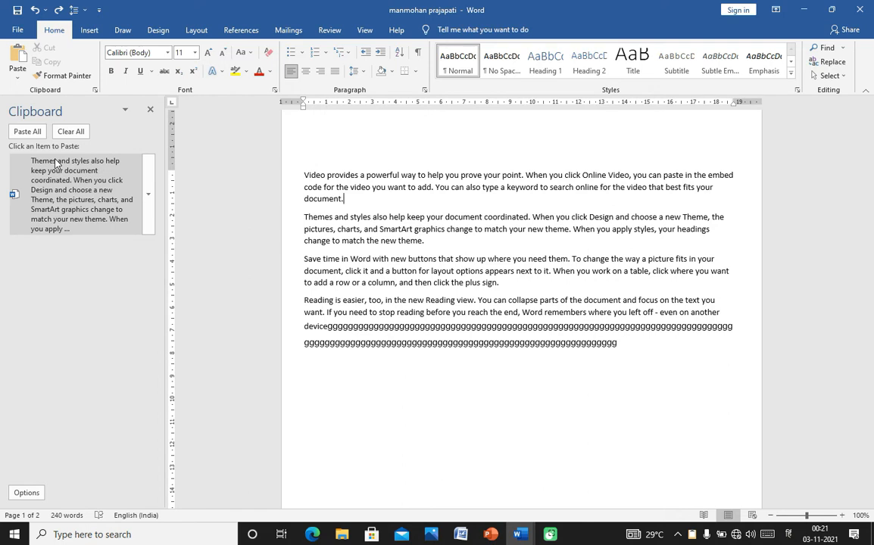
pyautogui.click(34, 12)
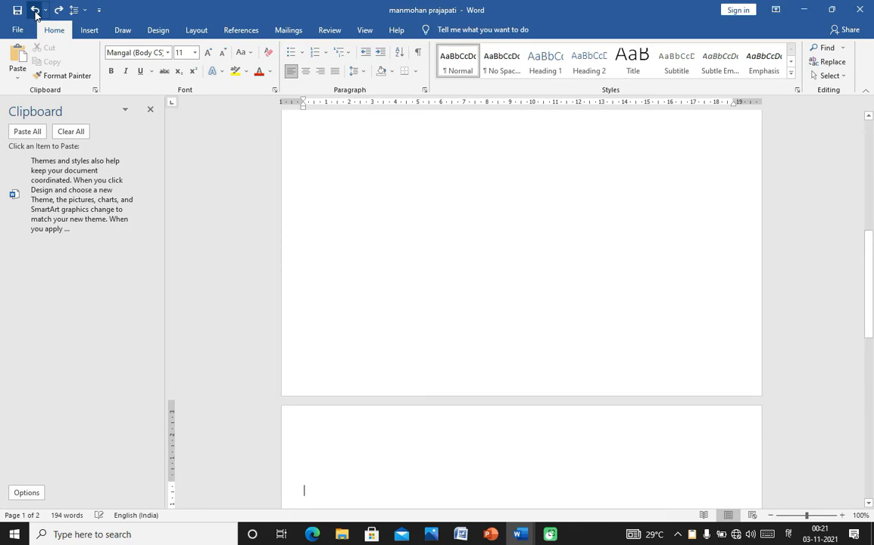
pyautogui.click(149, 111)
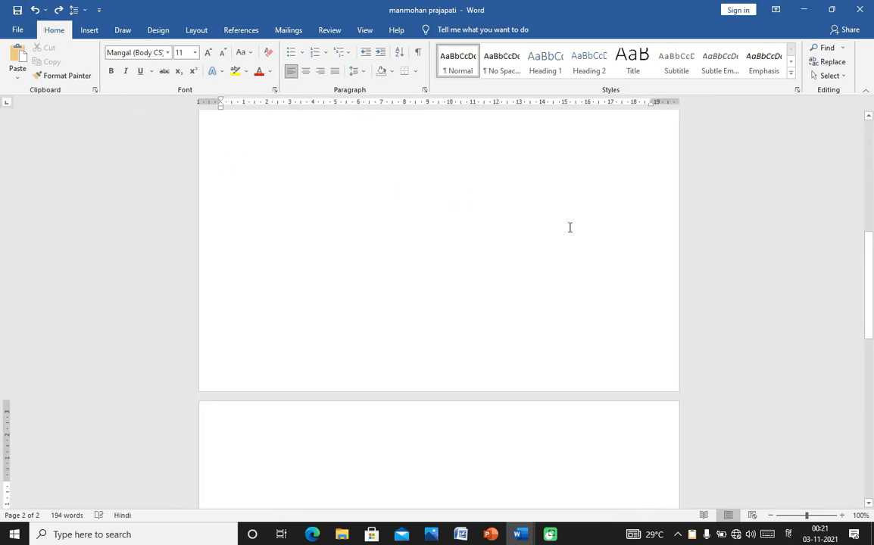
# - Select the 'Video provides…' and 'Themes and styles…' paragraphs on page 1 and copy them
pyautogui.moveTo(870, 308); pyautogui.dragTo(871, 187)
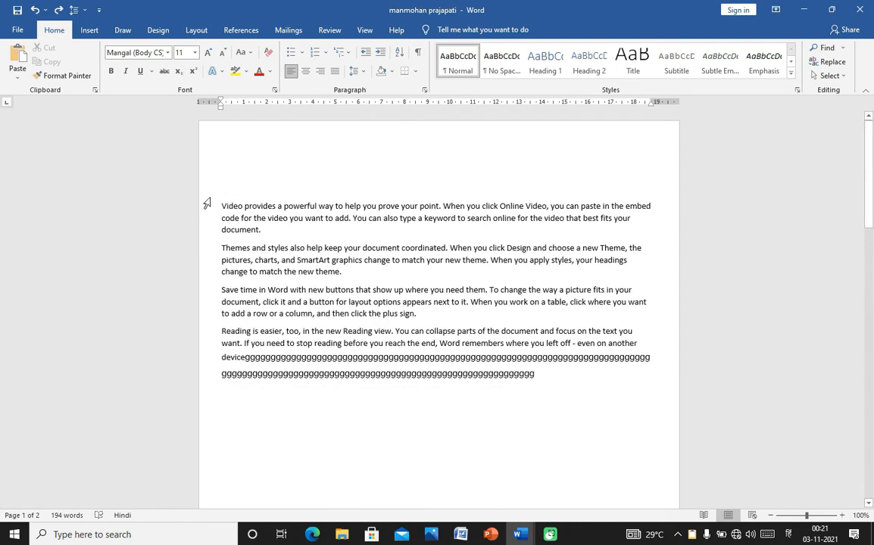
pyautogui.moveTo(221, 202); pyautogui.dragTo(376, 285)
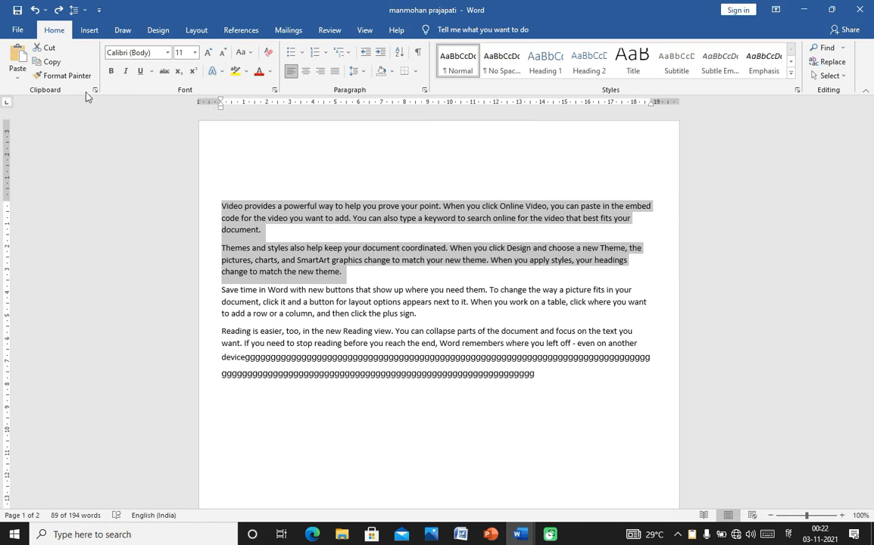
pyautogui.click(53, 64)
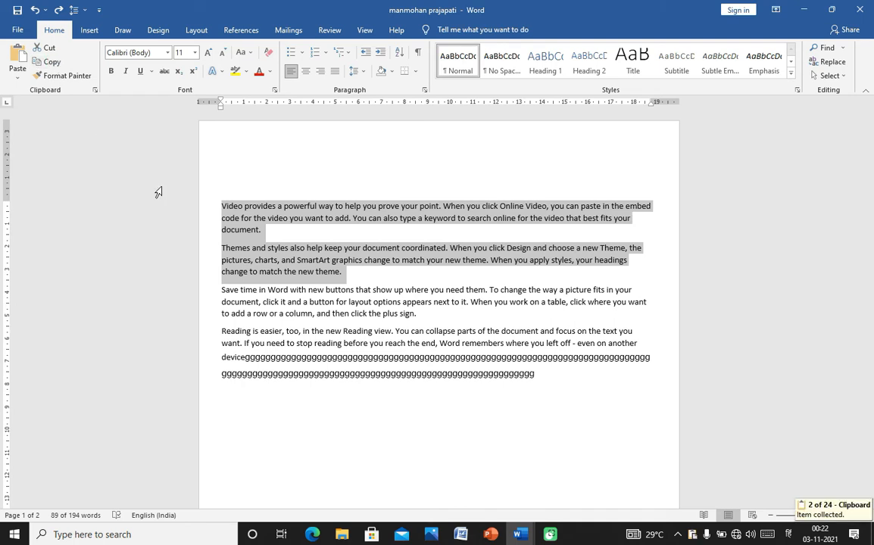
# - Clear All items from the Office Clipboard pane, close it, and deselect the paragraphs
pyautogui.click(94, 90)
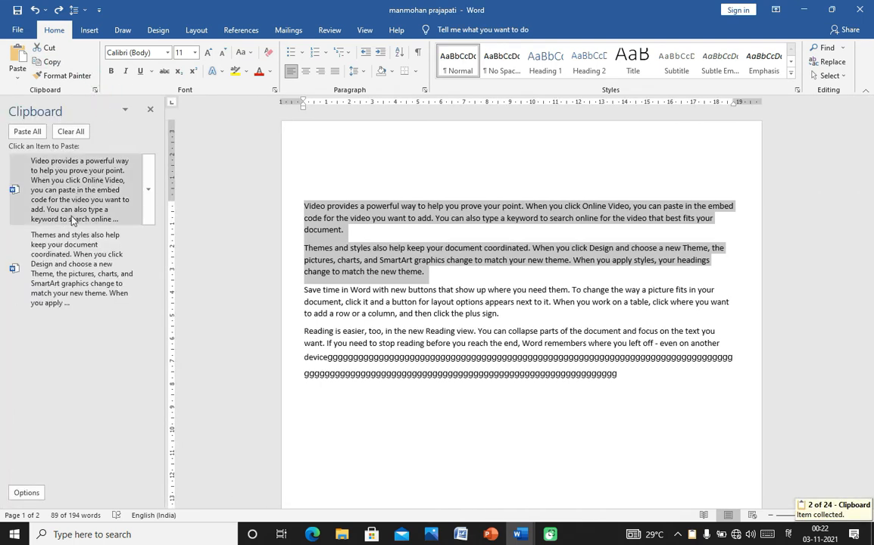
pyautogui.click(70, 133)
pyautogui.click(150, 109)
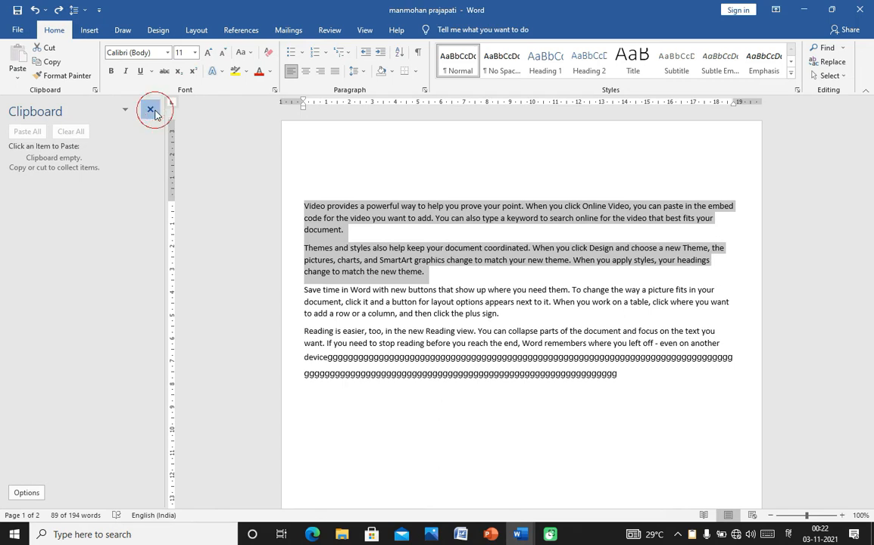
pyautogui.click(353, 251)
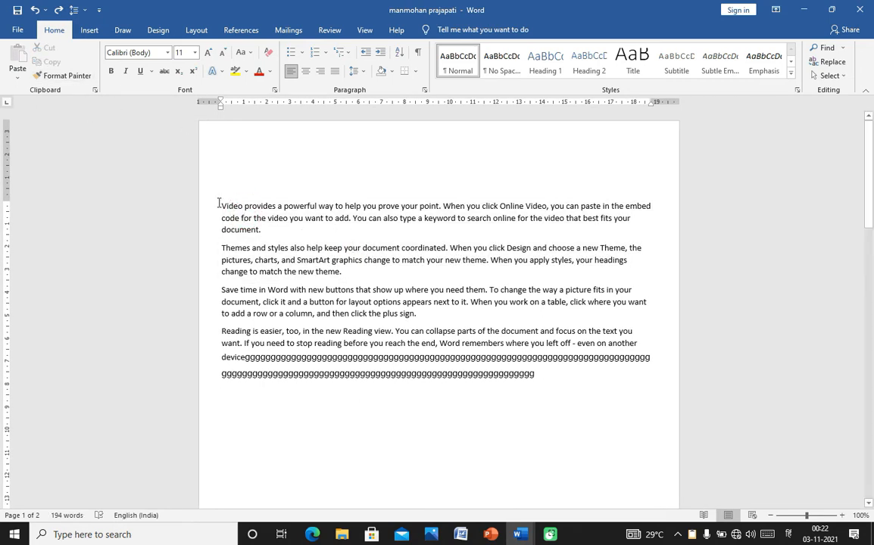
# - Paste copies of the Video and Themes paragraphs onto page 2 (283 words), then press Ctrl+Z
pyautogui.moveTo(221, 201); pyautogui.dragTo(317, 278)
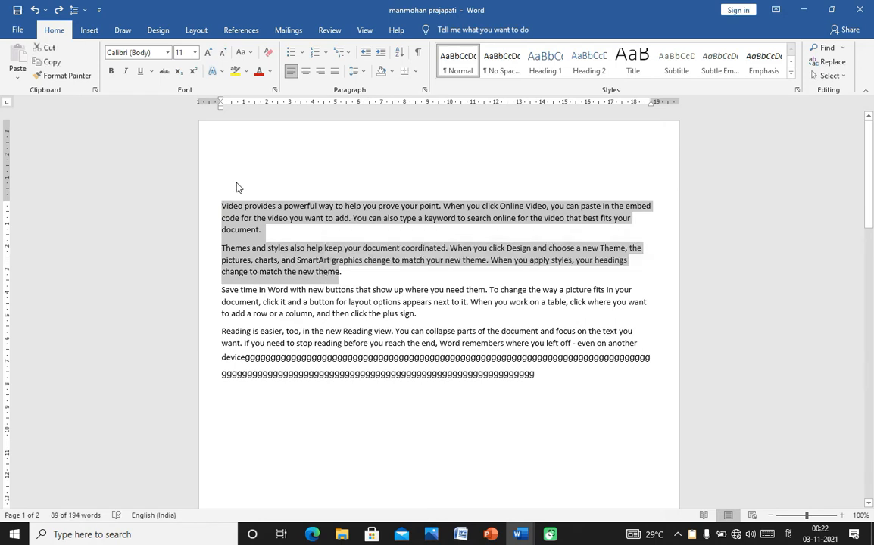
pyautogui.click(54, 60)
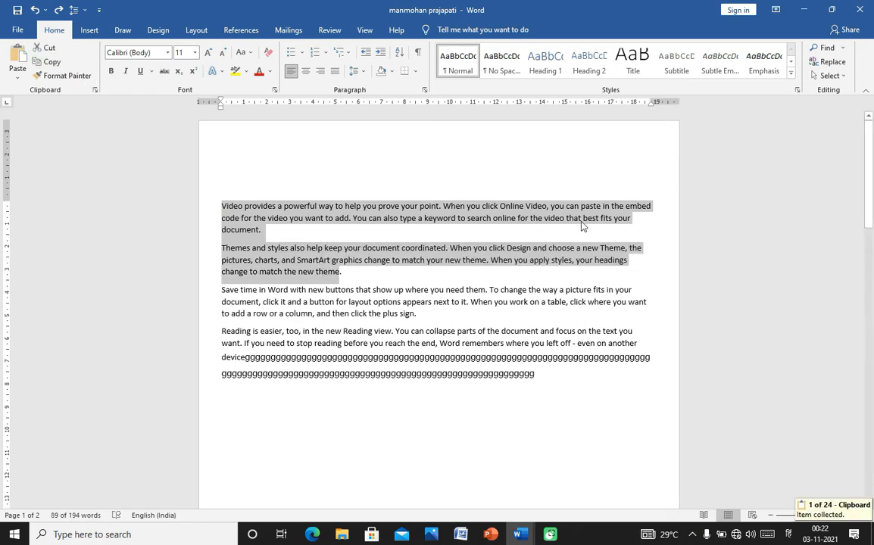
pyautogui.click(869, 192)
pyautogui.moveTo(869, 192); pyautogui.dragTo(869, 364)
pyautogui.click(329, 243)
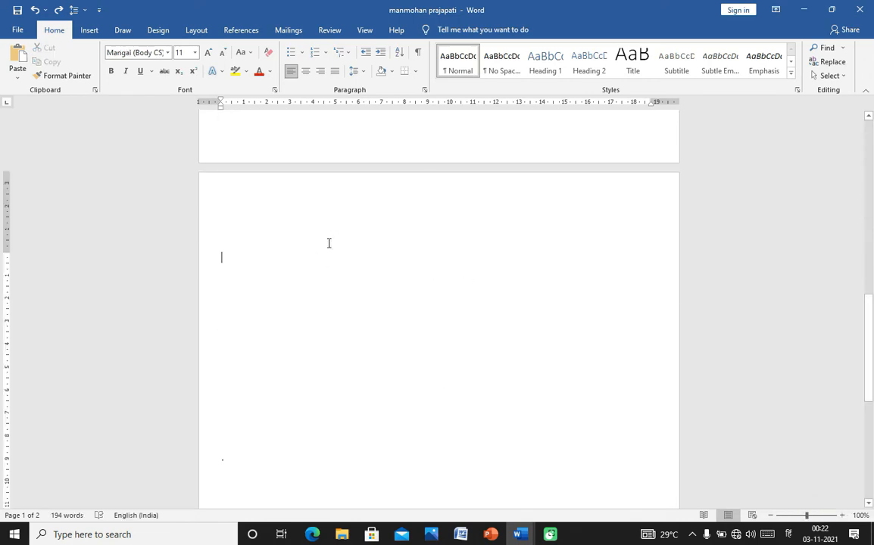
pyautogui.hotkey('ctrl', 'v')
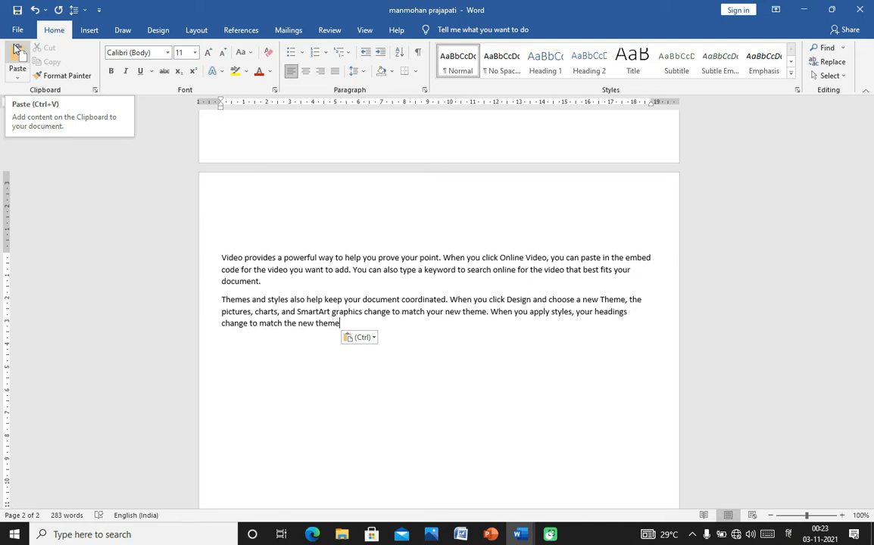
pyautogui.click(115, 183)
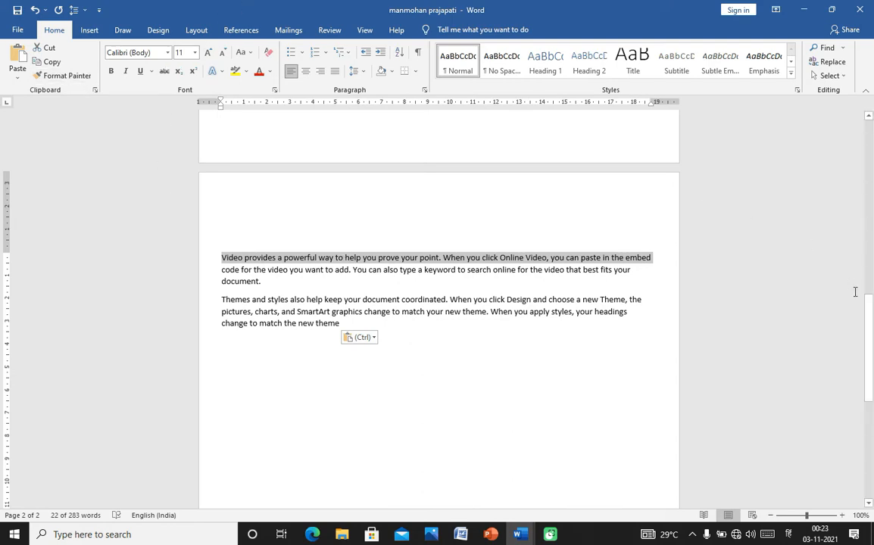
pyautogui.hotkey('ctrl', 'z')
pyautogui.hotkey('ctrl', 'z')
pyautogui.hotkey('ctrl', 'z')
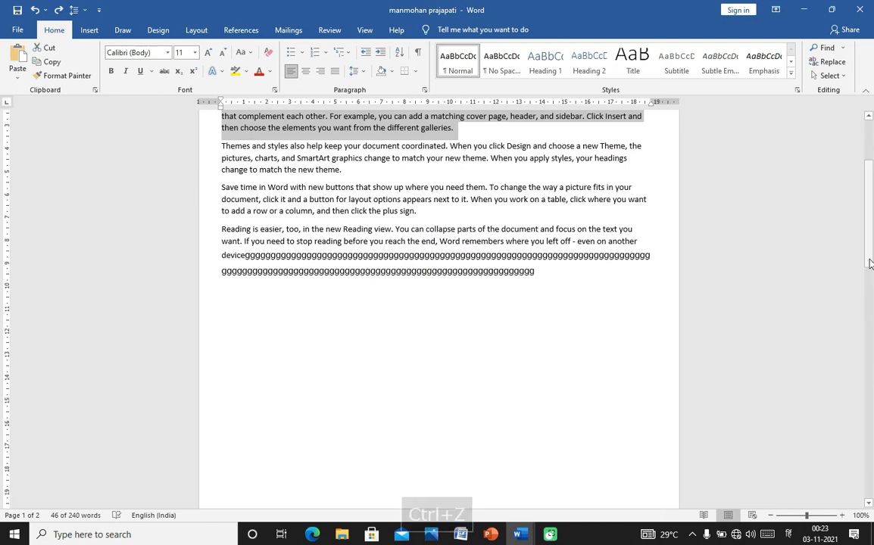
# - Try Bodoni MT Black on the 'To make your document…' paragraph, then revert to Calibri (Body)
pyautogui.moveTo(869, 263); pyautogui.dragTo(869, 221)
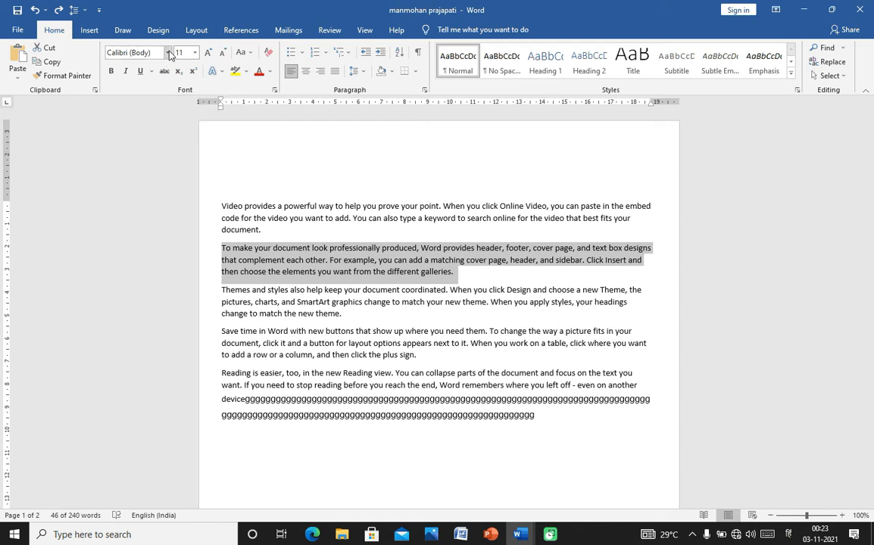
pyautogui.click(168, 53)
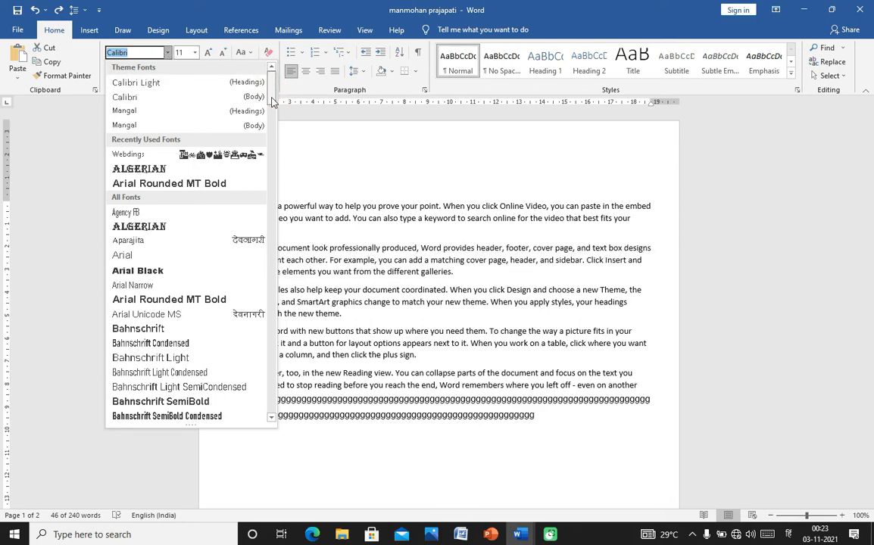
pyautogui.scroll(-7, 246, 95)
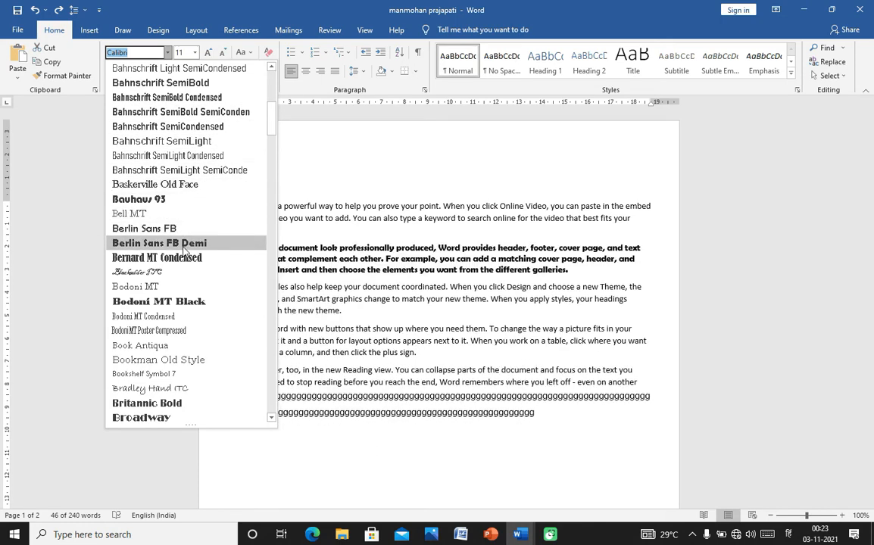
pyautogui.click(182, 302)
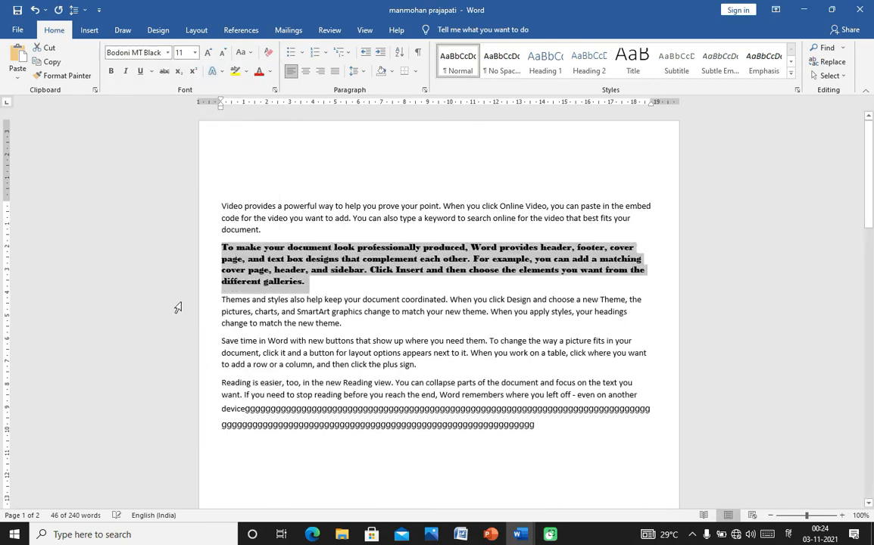
pyautogui.click(269, 282)
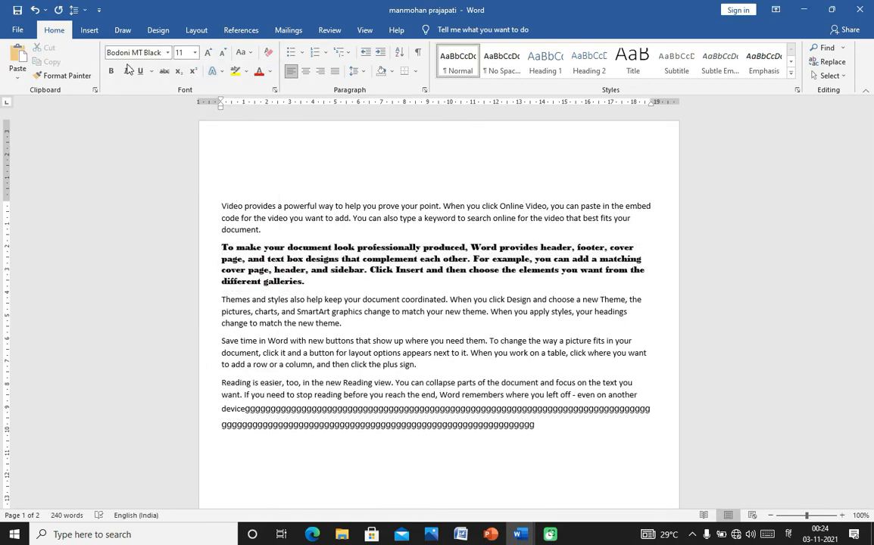
pyautogui.click(168, 53)
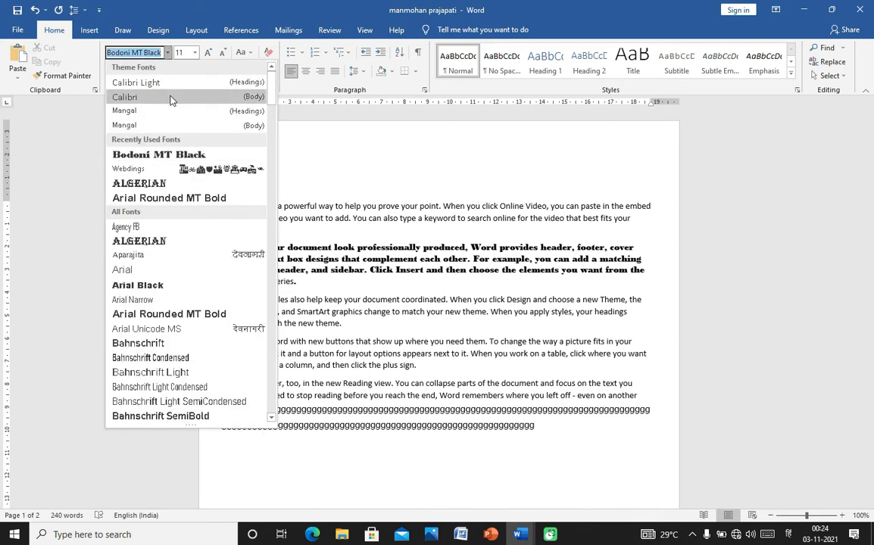
pyautogui.click(170, 97)
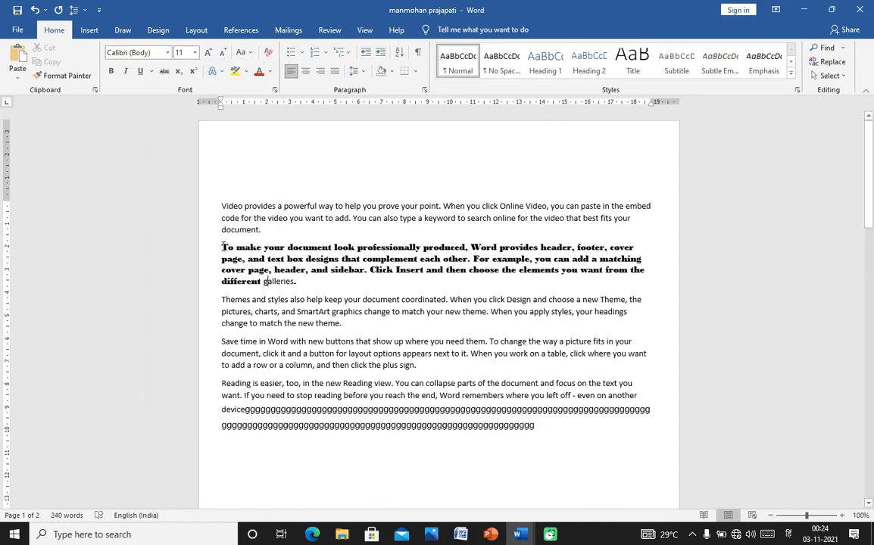
# - Apply the Algerian font to the whole 'To make your document…' paragraph
pyautogui.moveTo(210, 247); pyautogui.dragTo(296, 281)
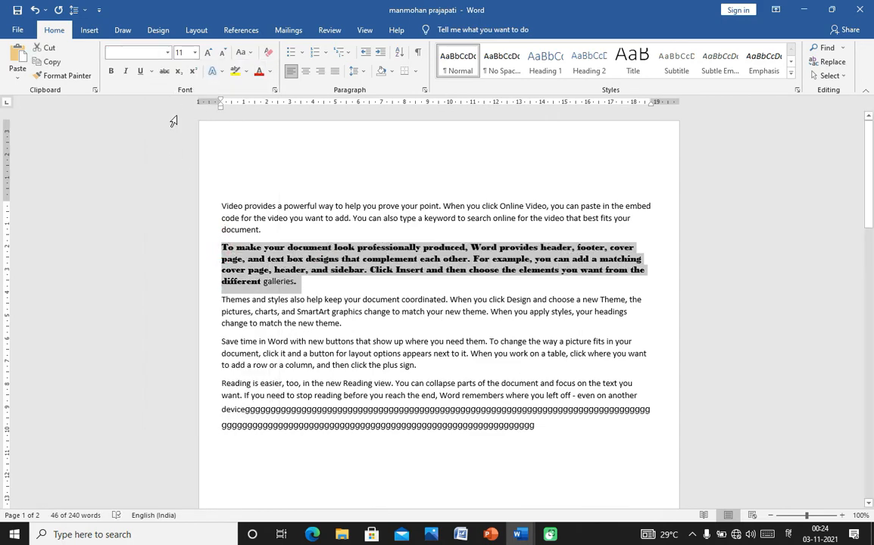
pyautogui.click(167, 51)
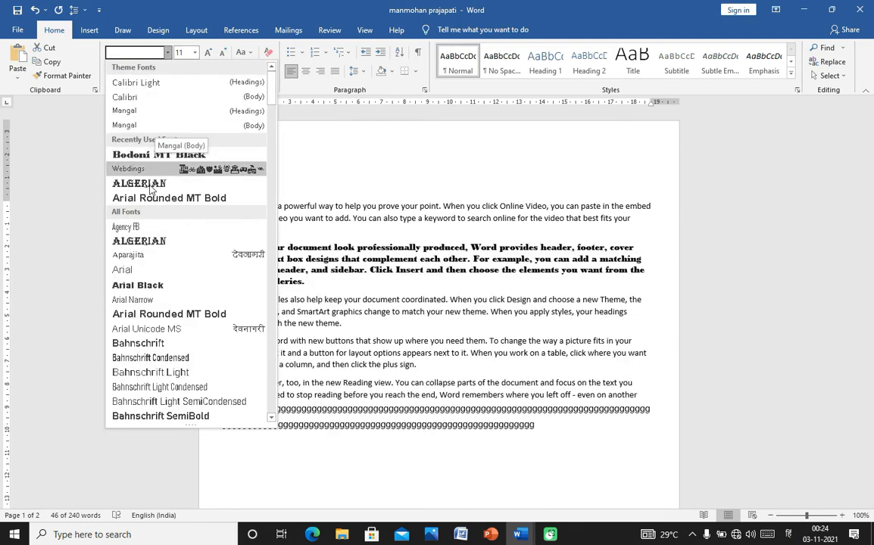
pyautogui.click(149, 189)
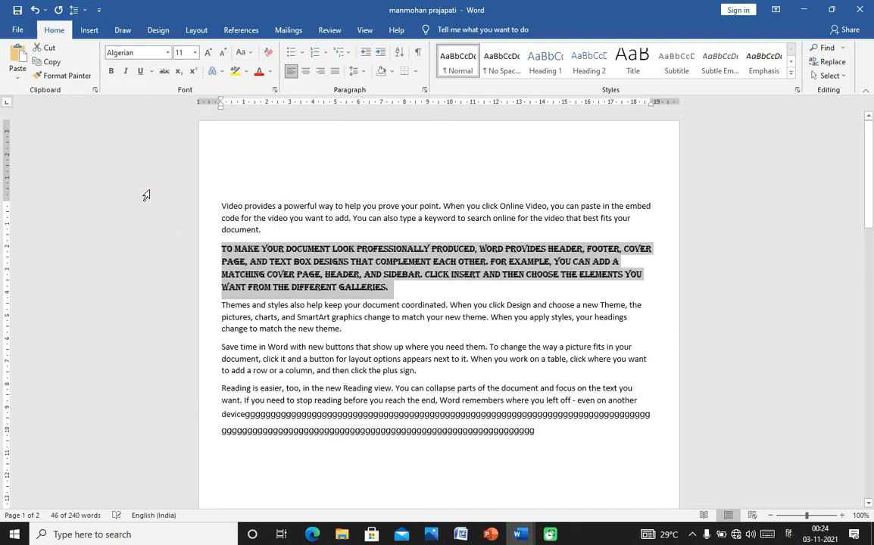
pyautogui.click(295, 189)
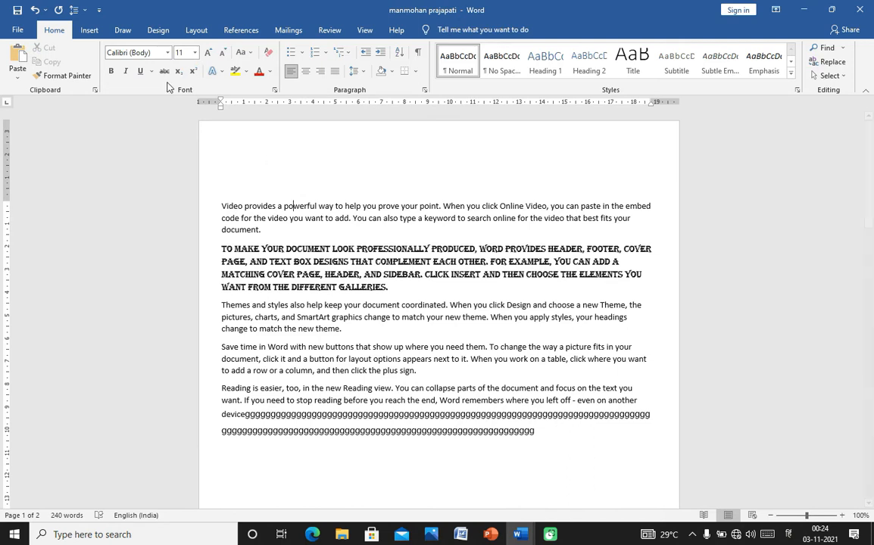
# - Change the font to Mangal (Body CS) for Hindi text
pyautogui.click(169, 53)
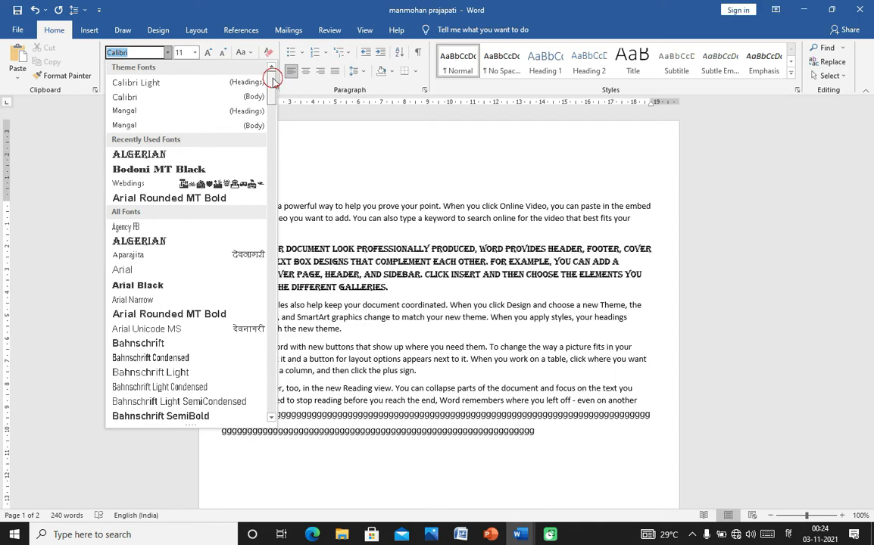
pyautogui.moveTo(271, 80)
pyautogui.mouseDown()
pyautogui.moveTo(279, 295)
pyautogui.moveTo(275, 78)
pyautogui.mouseUp()
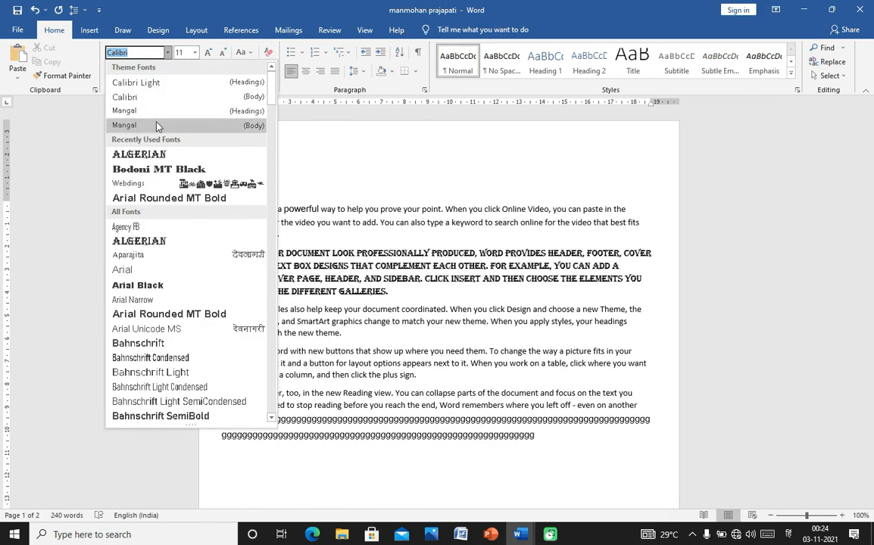
pyautogui.click(155, 128)
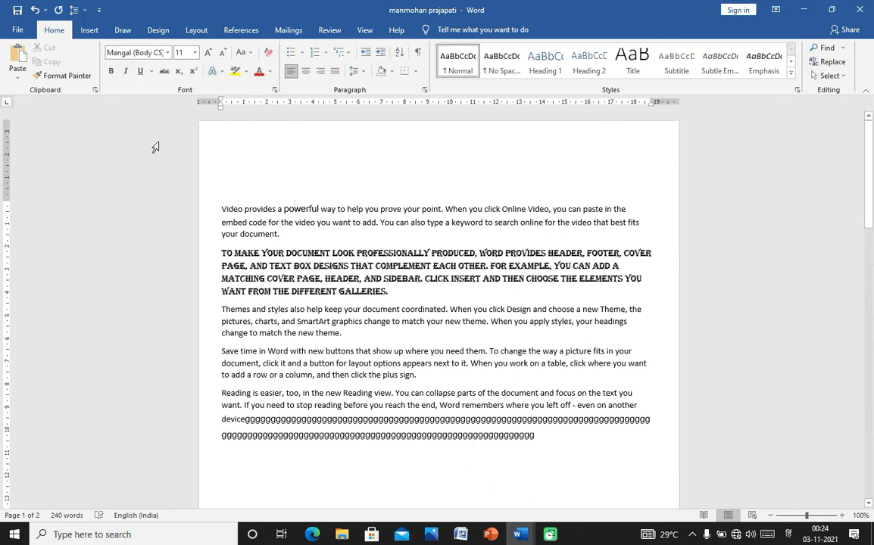
# - Type the Hindi words मन मोहन on a new line below the last paragraph
pyautogui.click(549, 439)
pyautogui.press('Return')
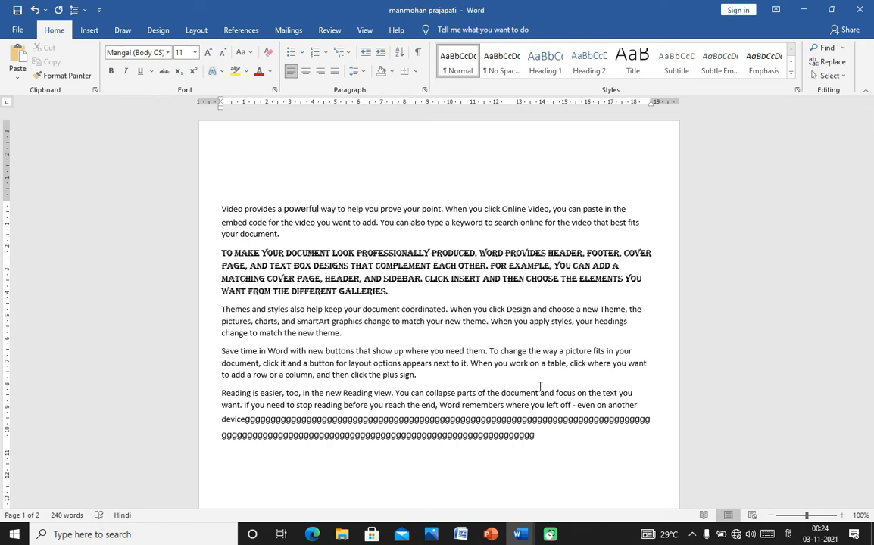
pyautogui.write('मन मोह')
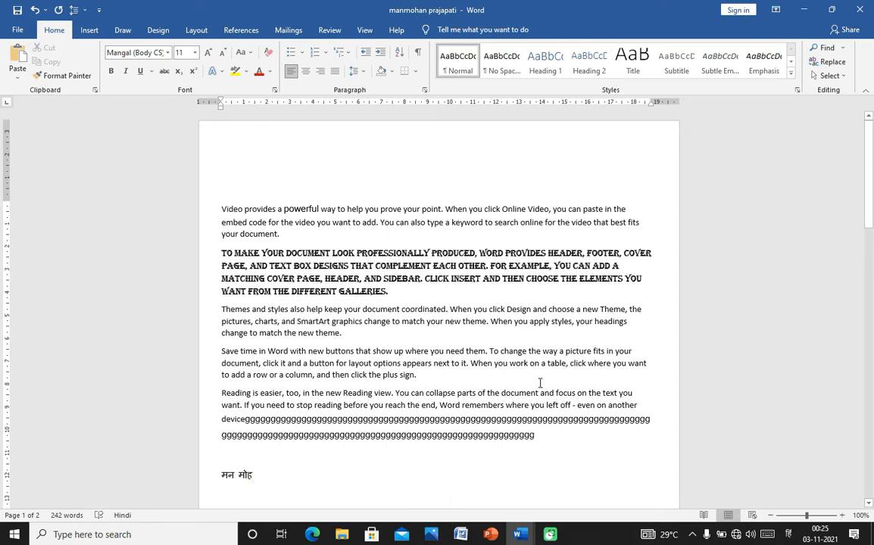
pyautogui.write('न')
pyautogui.click(290, 480)
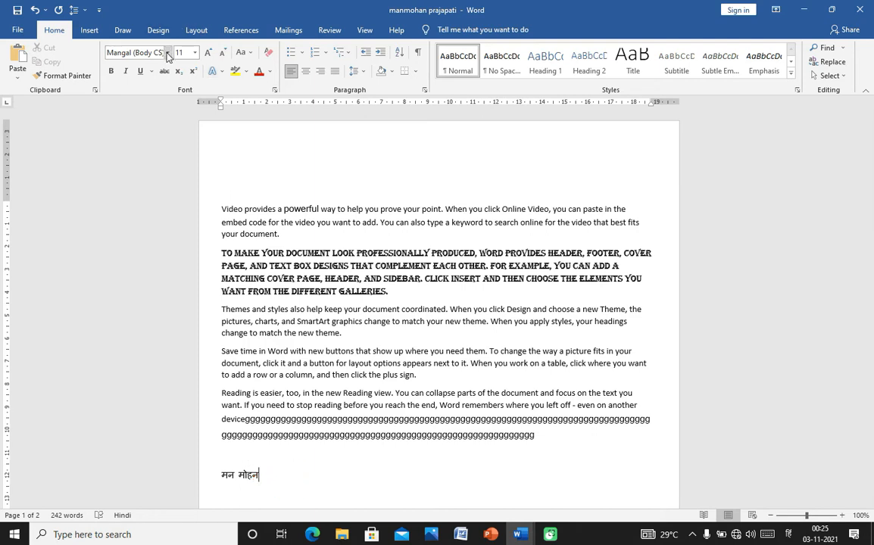
pyautogui.click(789, 534)
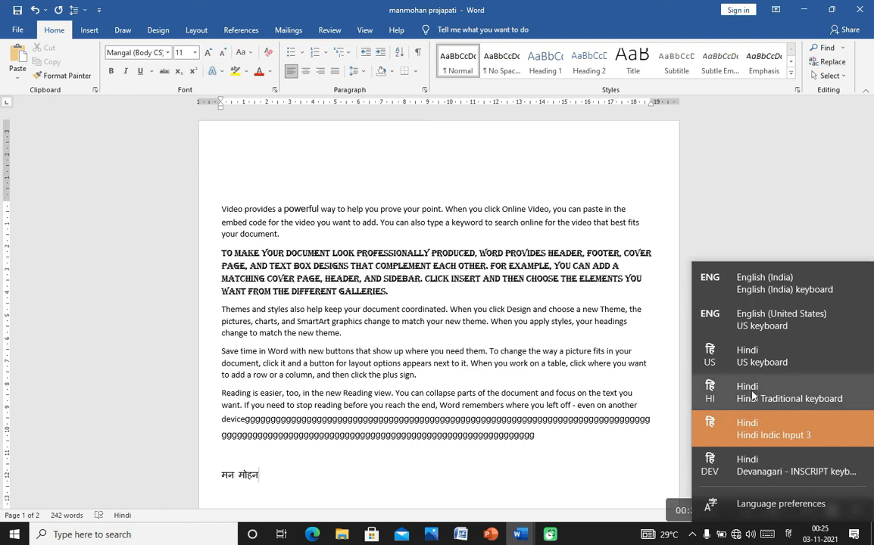
# - Switch keyboard input to English (India), deleting the test letters typed after मन मोहन
pyautogui.click(761, 283)
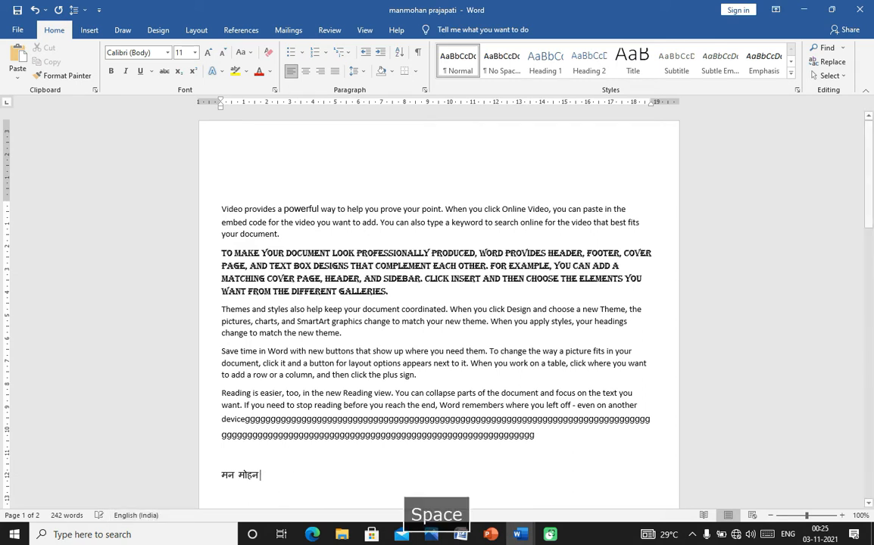
pyautogui.write('mn')
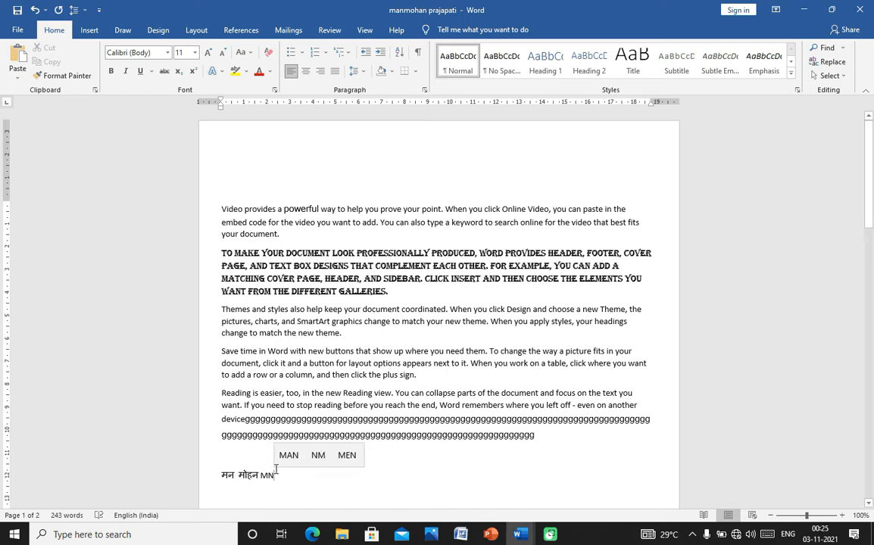
pyautogui.press('BackSpace')
pyautogui.press('BackSpace')
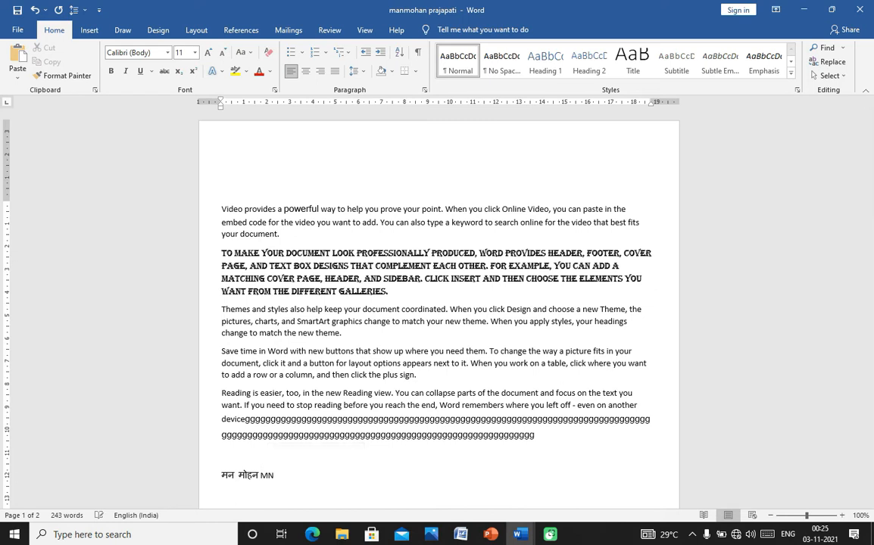
pyautogui.write('n')
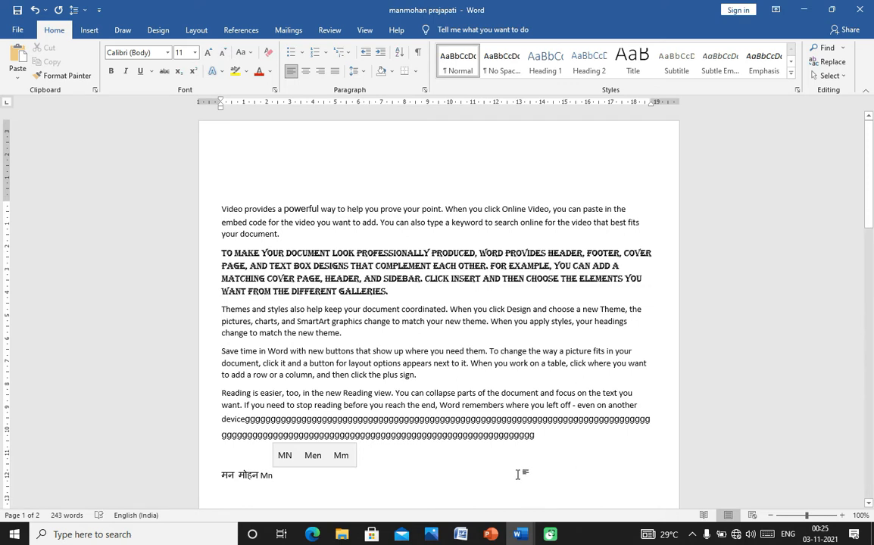
pyautogui.write('MOH')
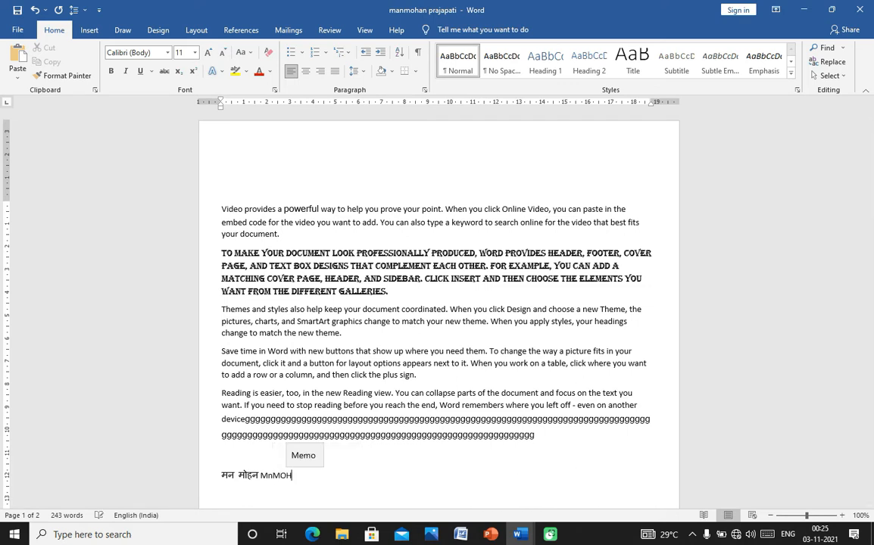
pyautogui.write('N')
pyautogui.moveTo(460, 535)
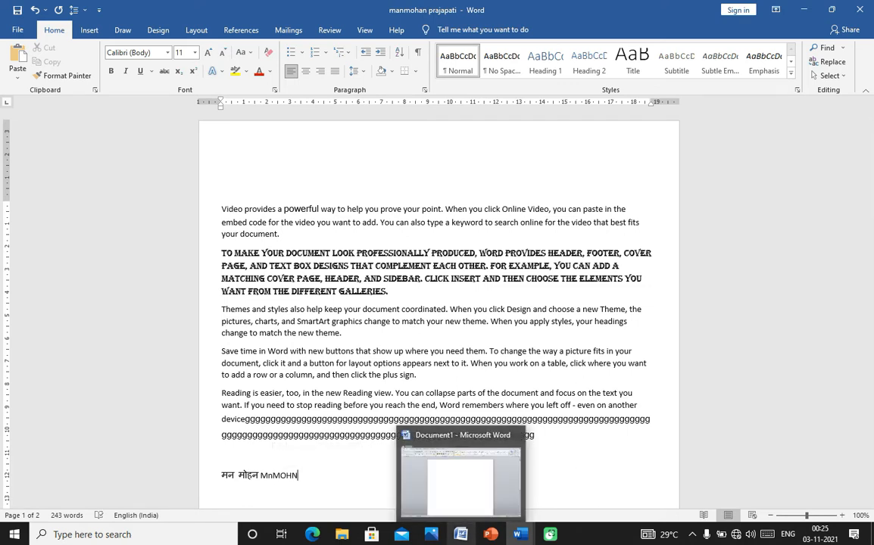
pyautogui.press('BackSpace')
pyautogui.press('BackSpace')
pyautogui.press('BackSpace')
pyautogui.press('BackSpace')
pyautogui.press('BackSpace')
pyautogui.press('BackSpace')
pyautogui.press('BackSpace')
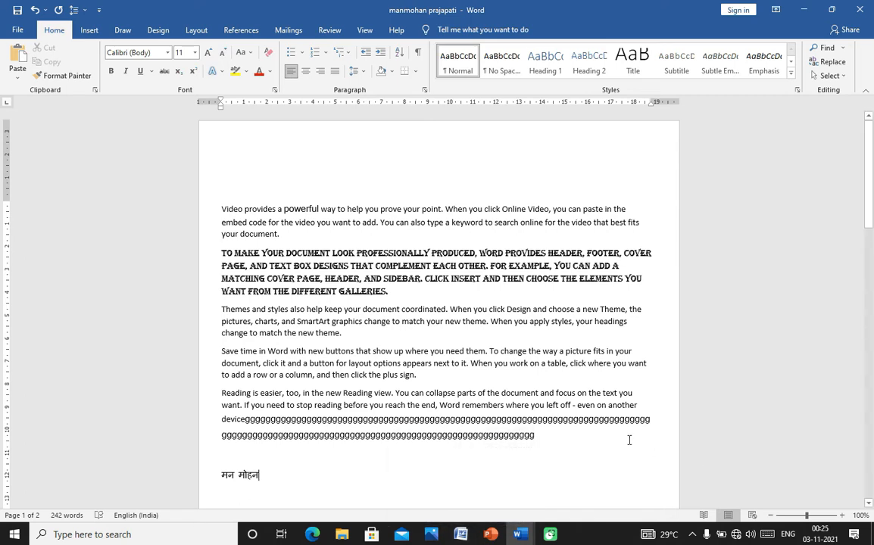
pyautogui.click(168, 53)
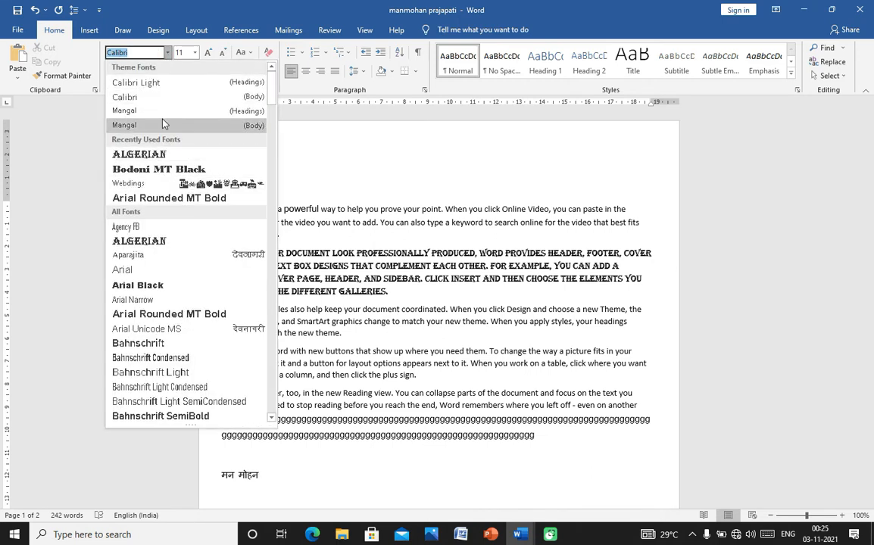
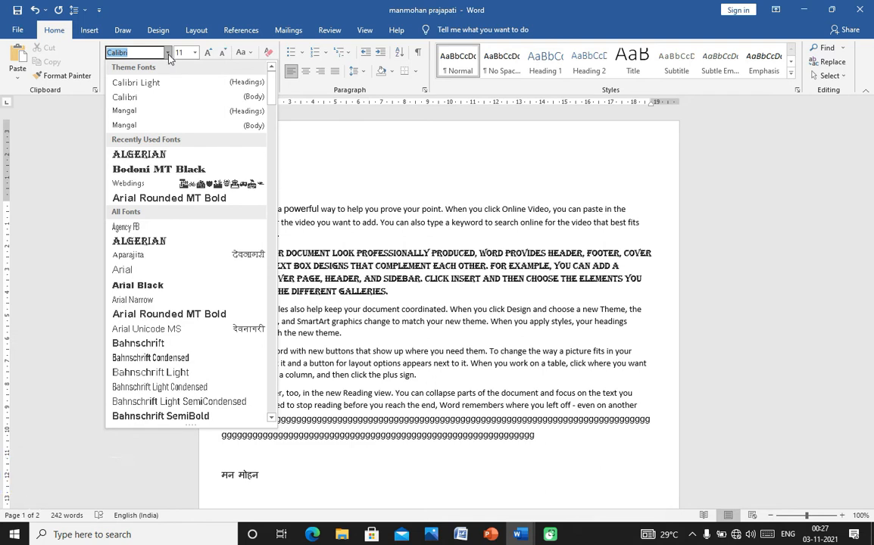
# - Browse the font list without changing the font
pyautogui.click(168, 53)
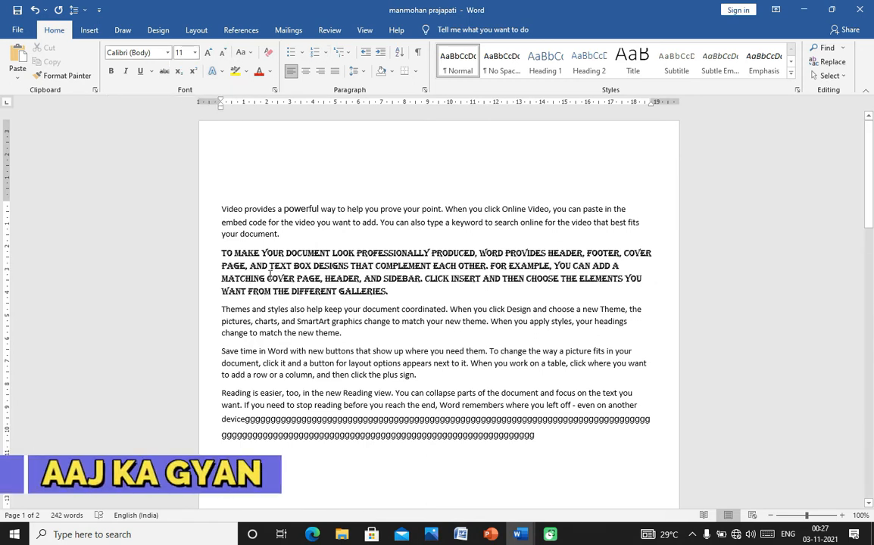
pyautogui.click(167, 52)
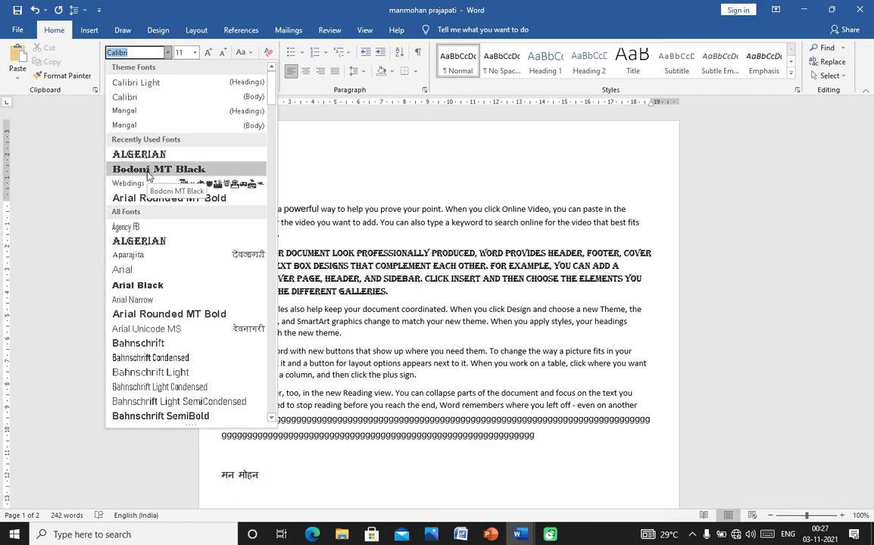
pyautogui.moveTo(273, 85)
pyautogui.mouseDown()
pyautogui.moveTo(275, 141)
pyautogui.moveTo(277, 85)
pyautogui.mouseUp()
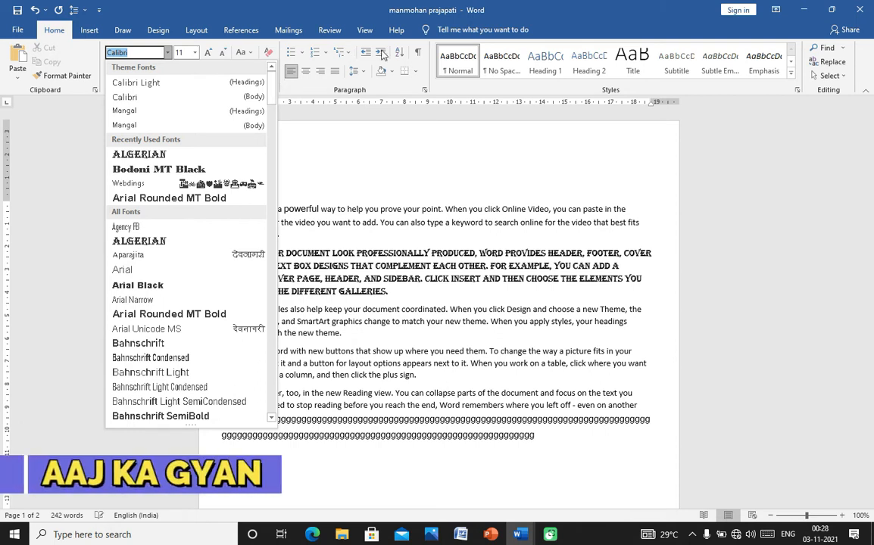
pyautogui.click(509, 92)
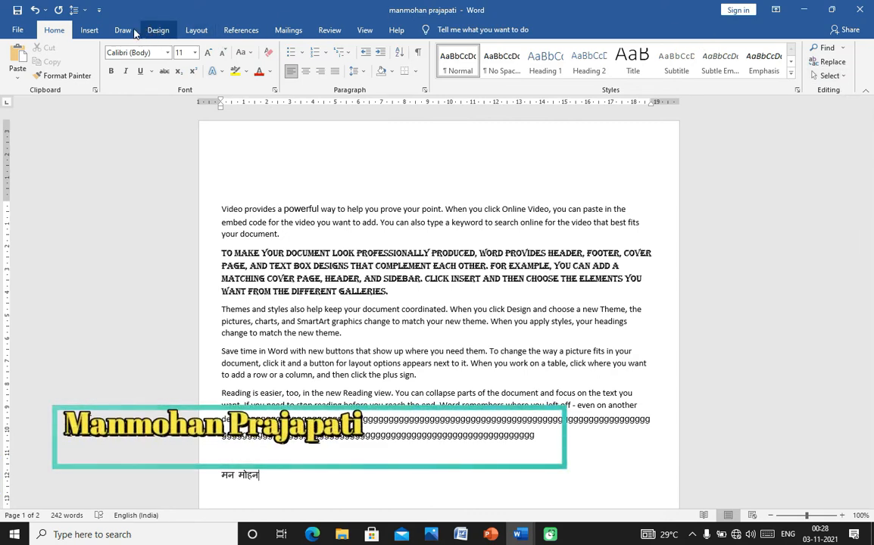
# - Preview the Symbol gallery, then try collapsing and auto-hiding the ribbon before restoring it
pyautogui.click(90, 32)
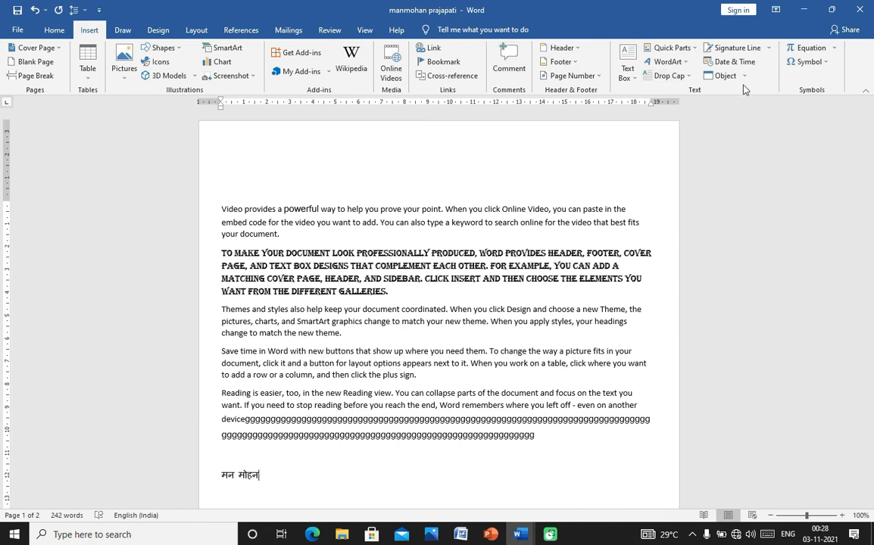
pyautogui.click(826, 62)
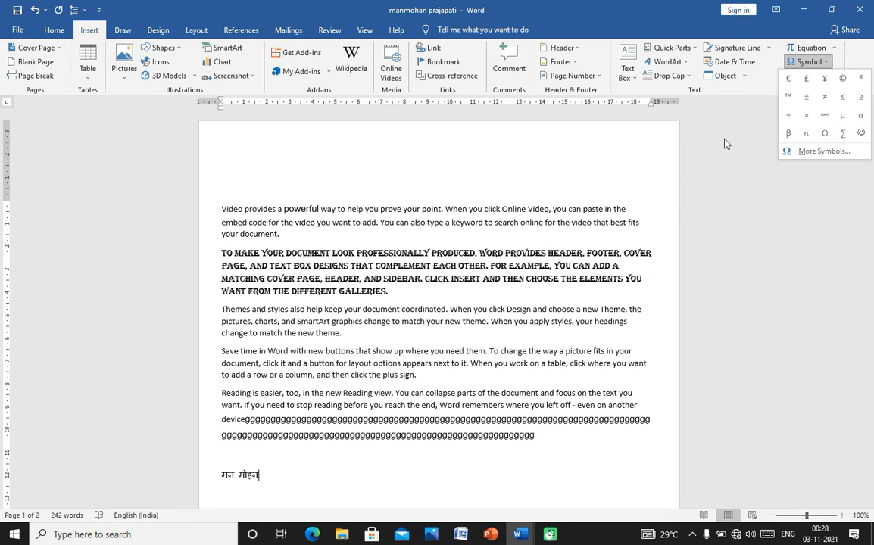
pyautogui.click(653, 125)
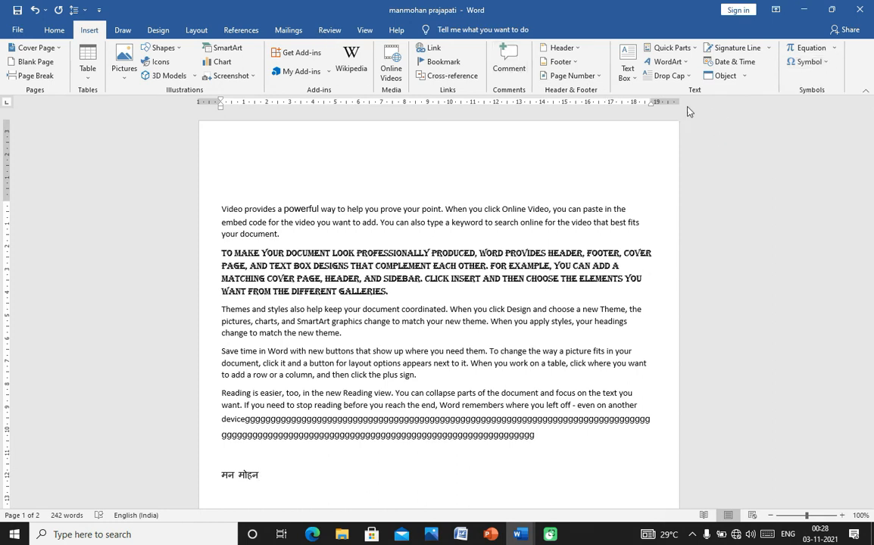
pyautogui.click(865, 90)
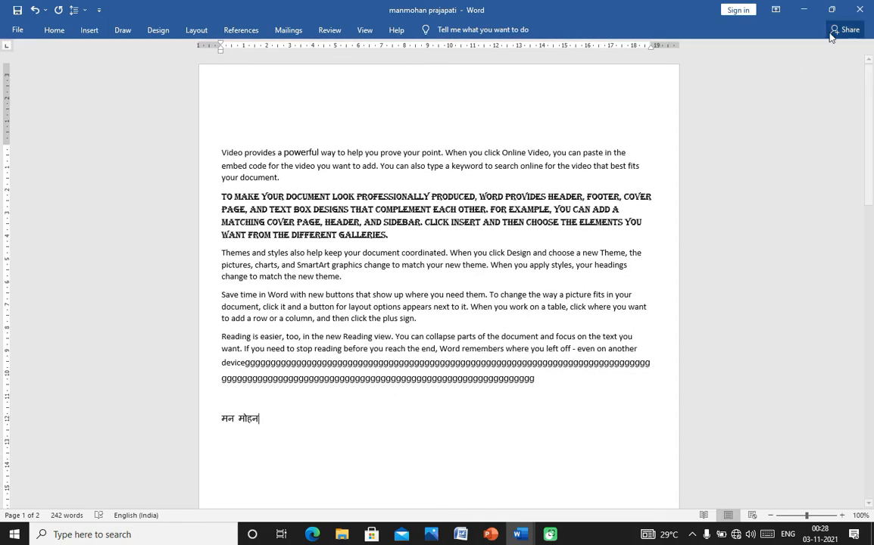
pyautogui.click(778, 11)
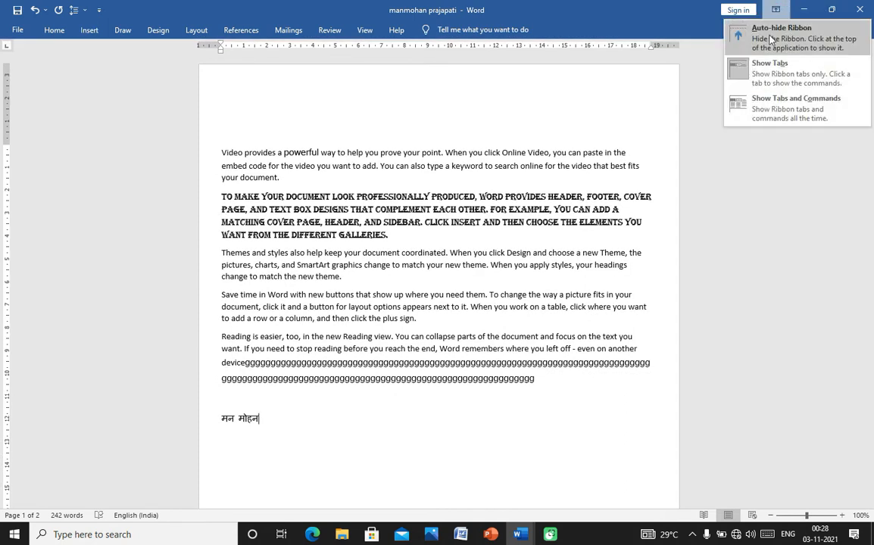
pyautogui.click(694, 29)
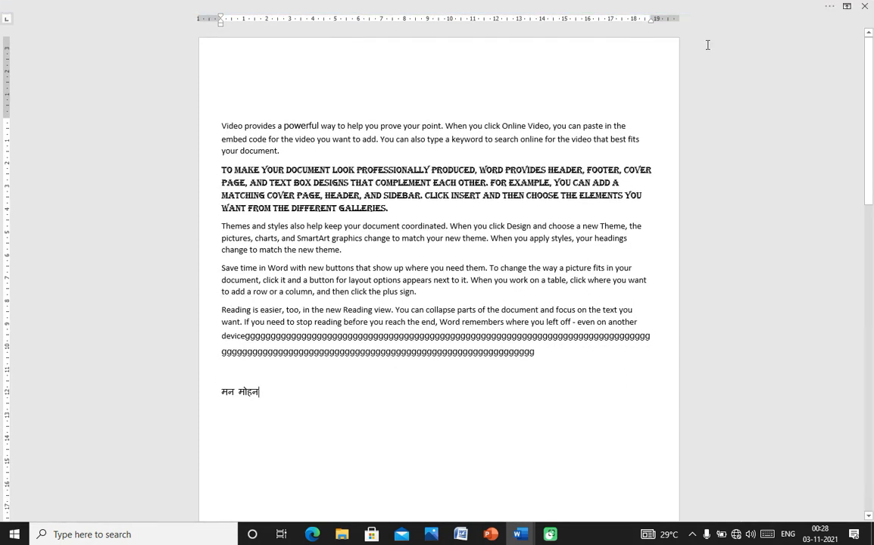
pyautogui.click(847, 7)
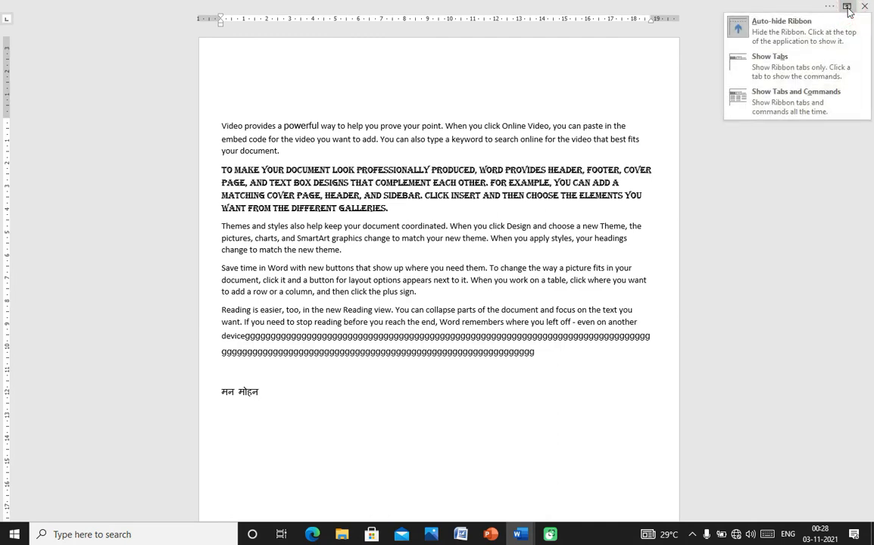
pyautogui.click(780, 97)
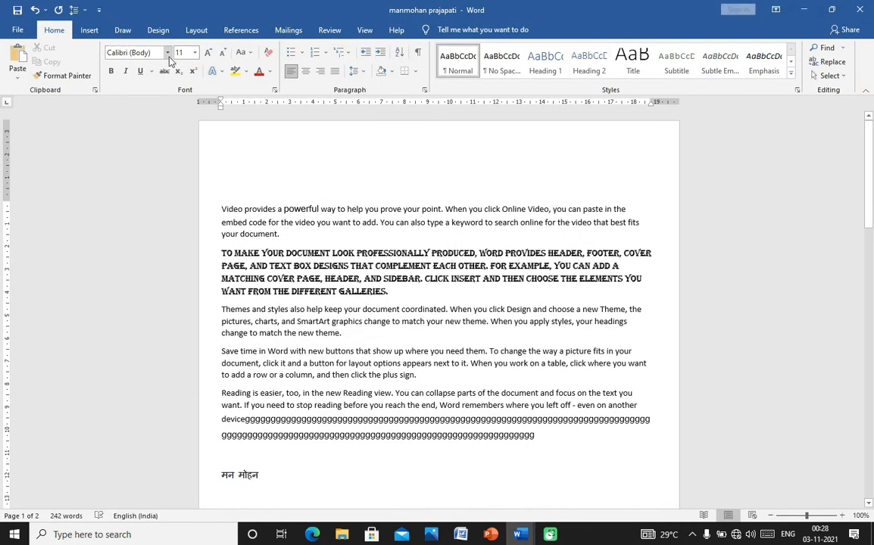
pyautogui.click(167, 52)
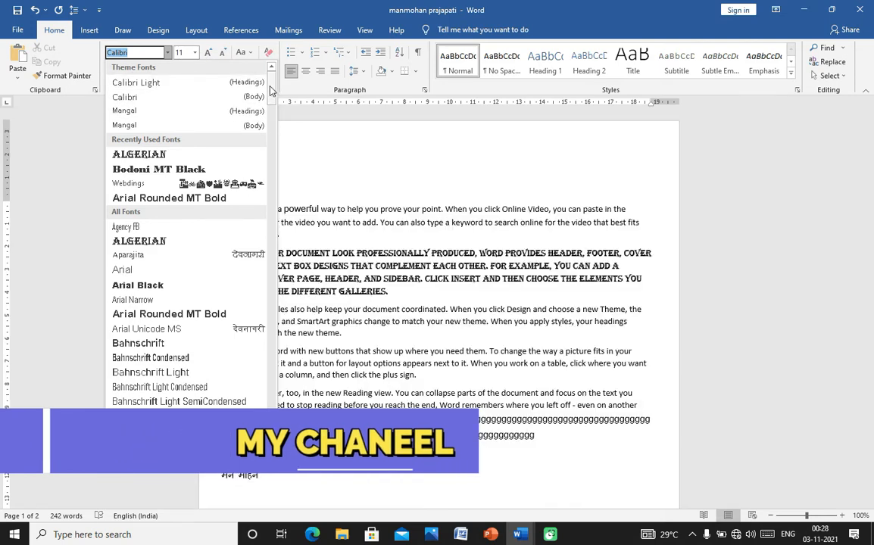
pyautogui.moveTo(271, 90); pyautogui.dragTo(271, 415)
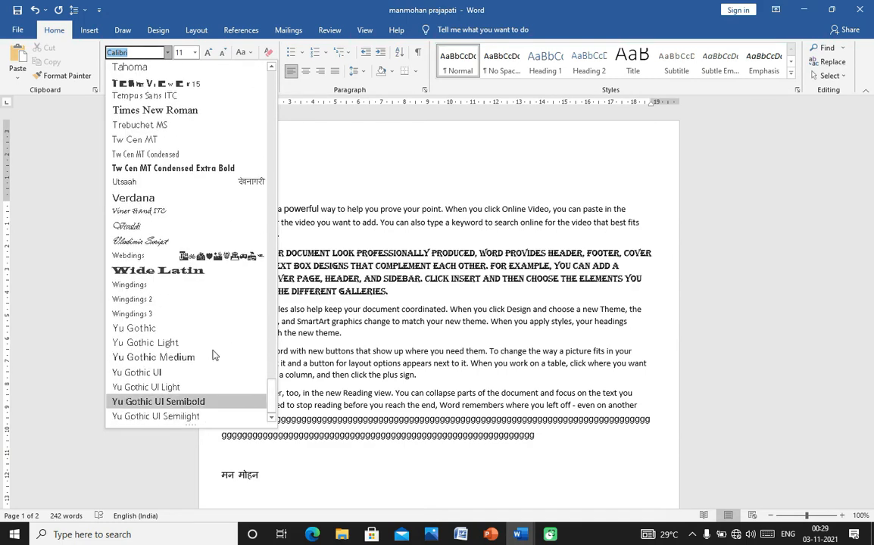
pyautogui.click(140, 301)
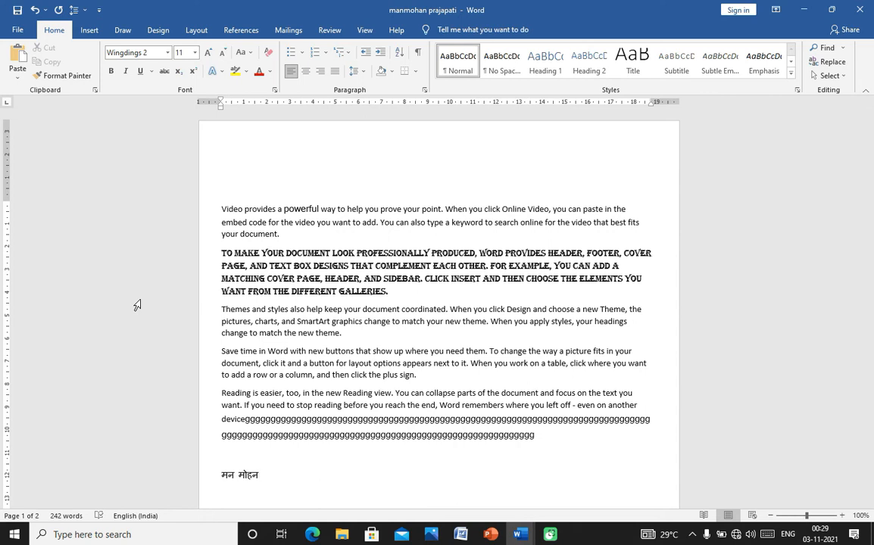
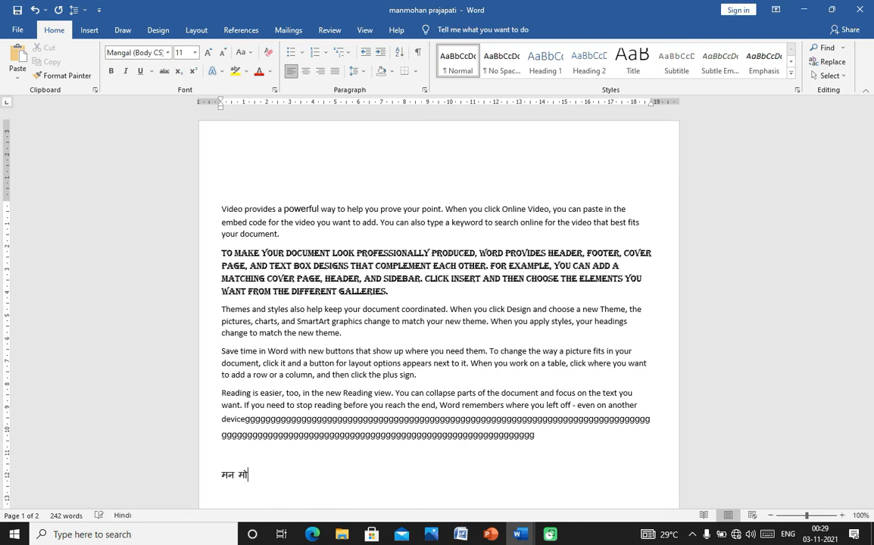
# - Replace the Hindi text on the last line with 'Aaj ka Gyan', fixing the mistyped last word
pyautogui.write('aaj ka ')
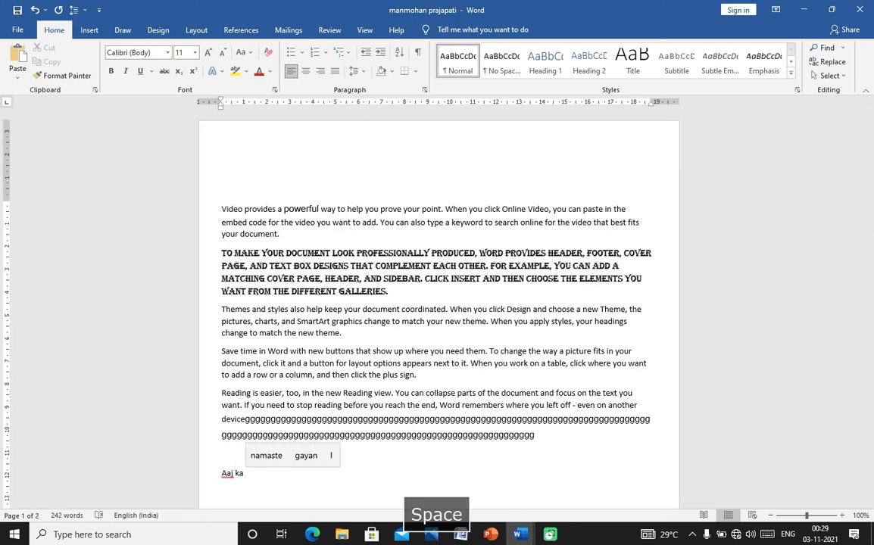
pyautogui.write('gyan')
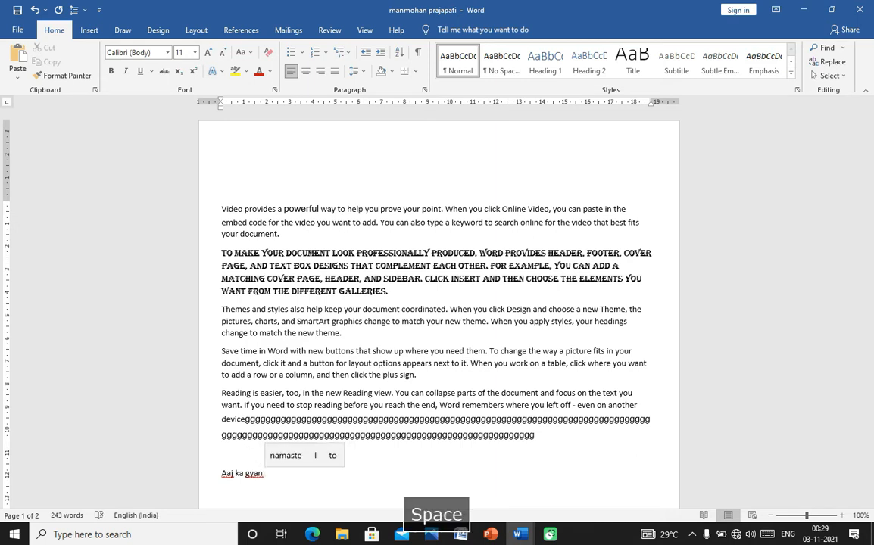
pyautogui.press('BackSpace')
pyautogui.press('BackSpace')
pyautogui.press('BackSpace')
pyautogui.press('BackSpace')
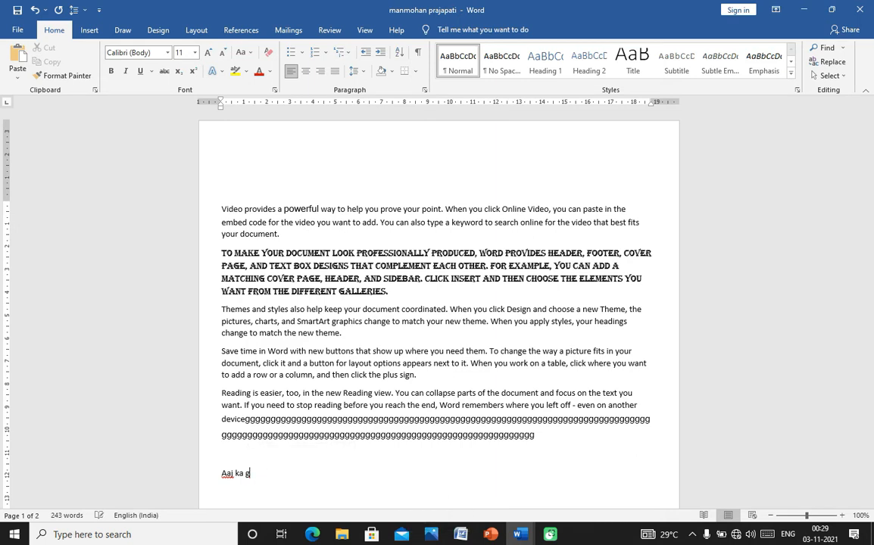
pyautogui.write('G')
pyautogui.press('BackSpace')
pyautogui.press('BackSpace')
pyautogui.write('Gyan')
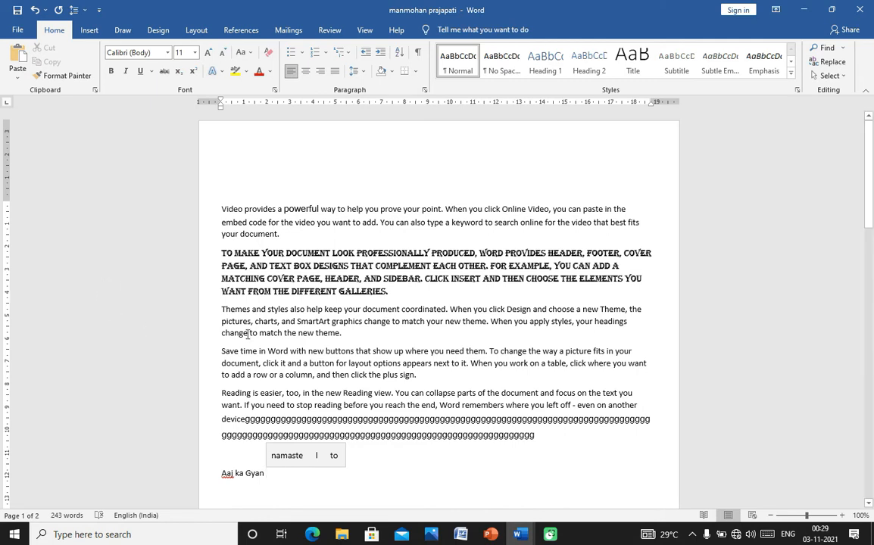
pyautogui.click(167, 52)
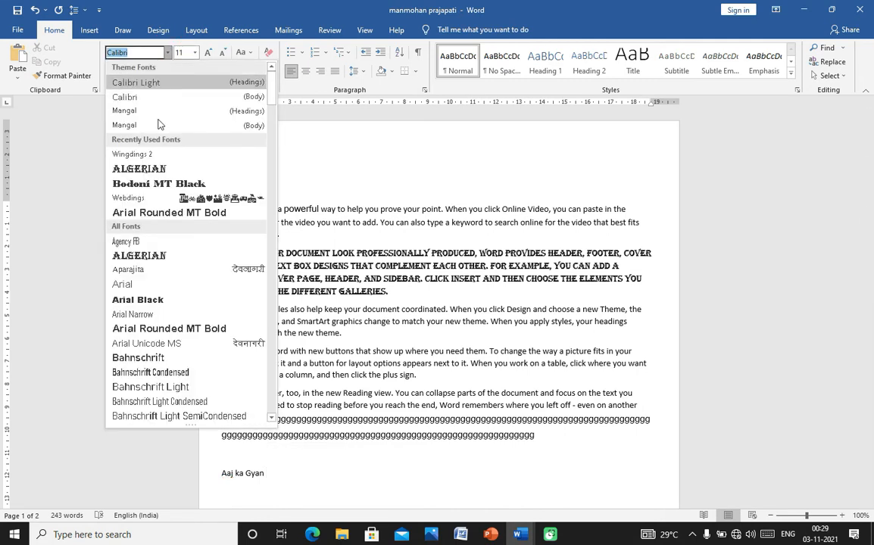
pyautogui.click(161, 155)
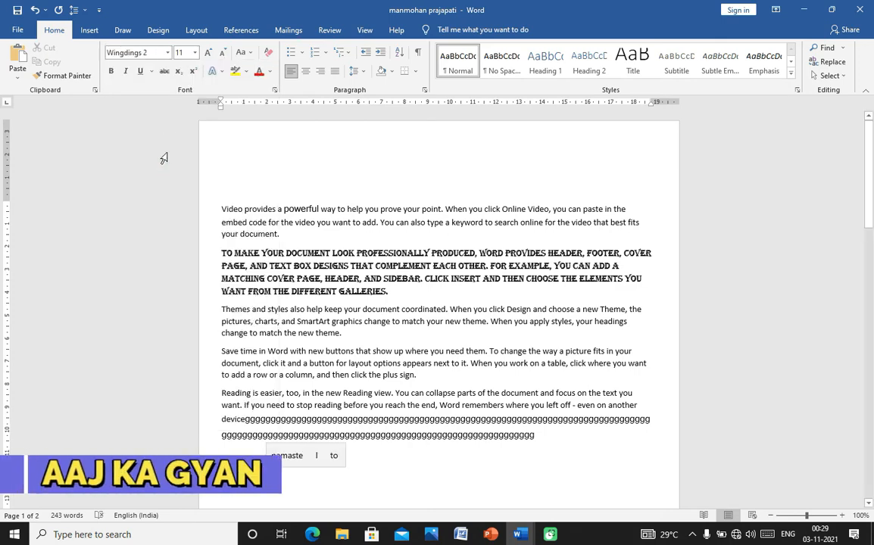
pyautogui.hotkey('ctrl', 'p')
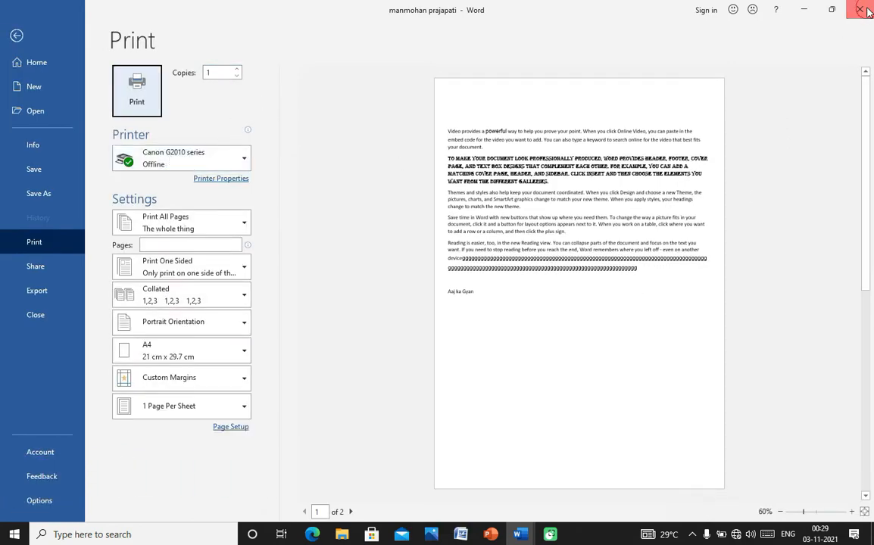
pyautogui.hotkey('ctrl', 'w')
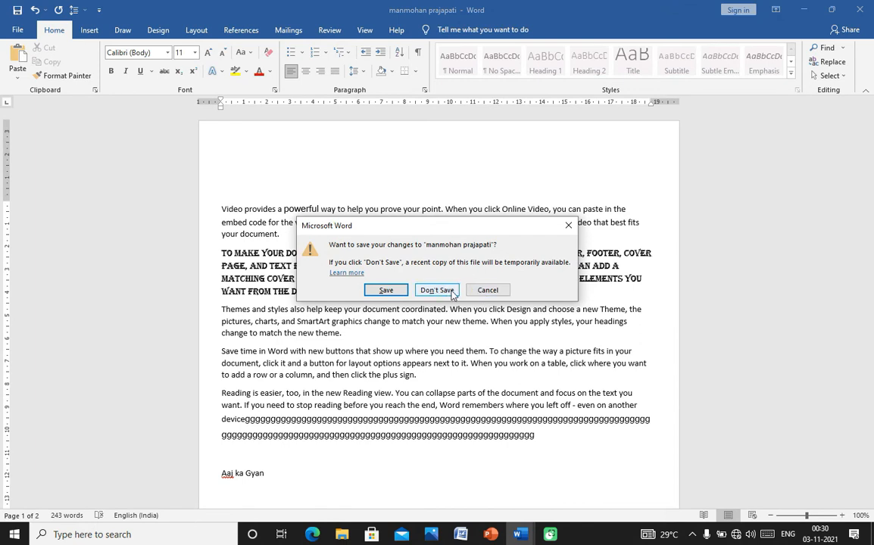
pyautogui.click(487, 291)
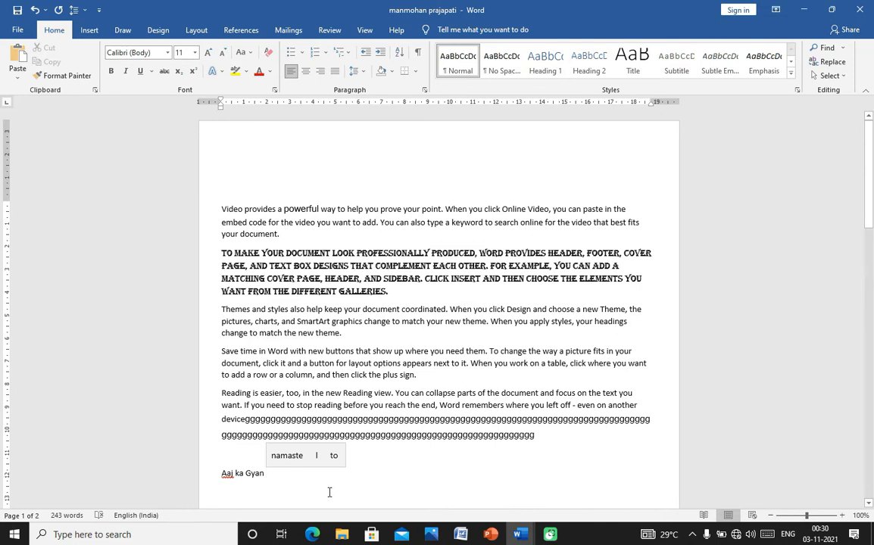
pyautogui.hotkey('alt', 'o')
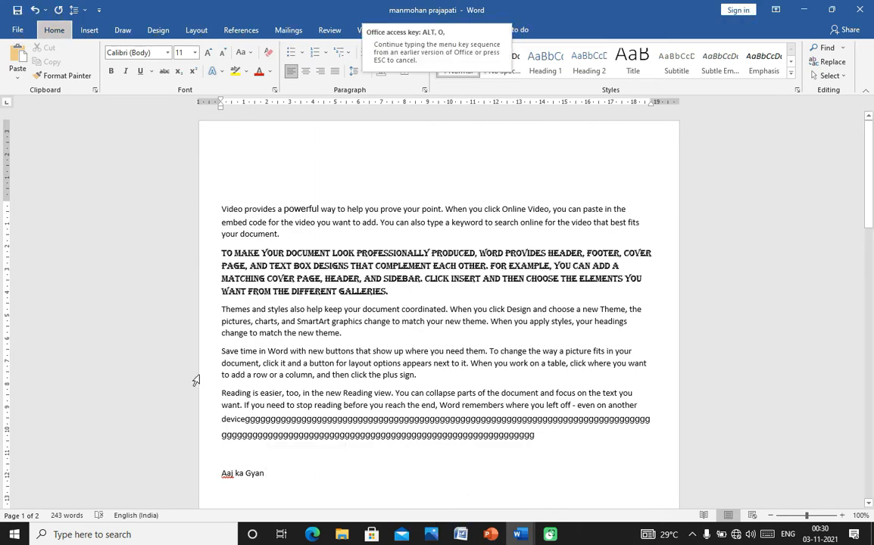
# - Switch the font to Wingdings 2, preview the document in Print, then return to the text
pyautogui.click(151, 52)
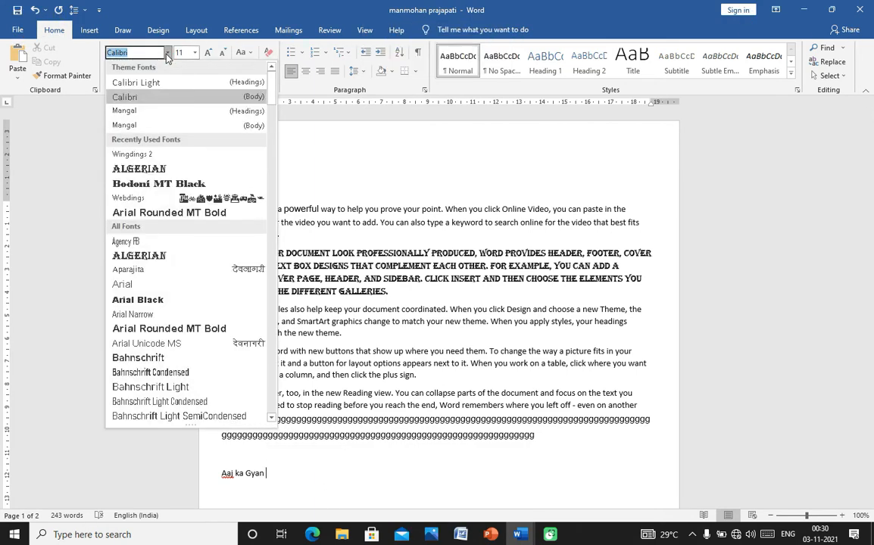
pyautogui.click(143, 154)
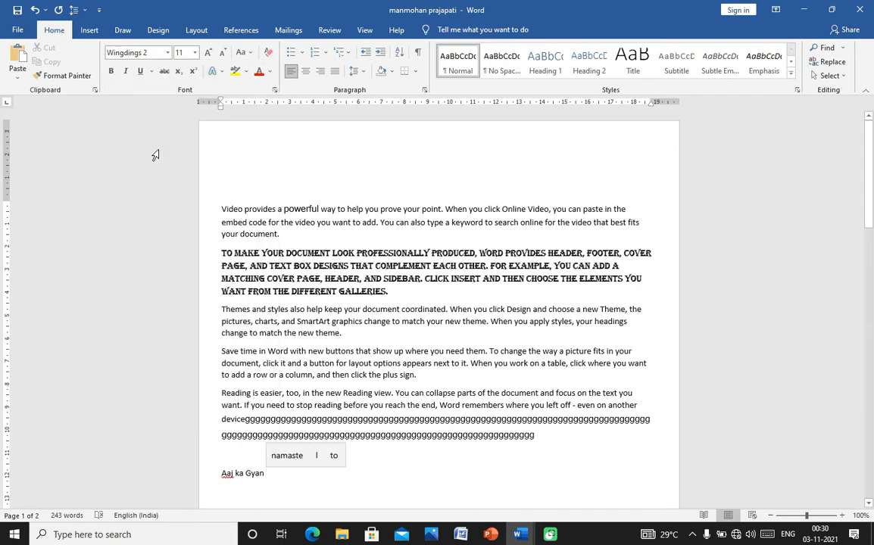
pyautogui.hotkey('ctrl', 'p')
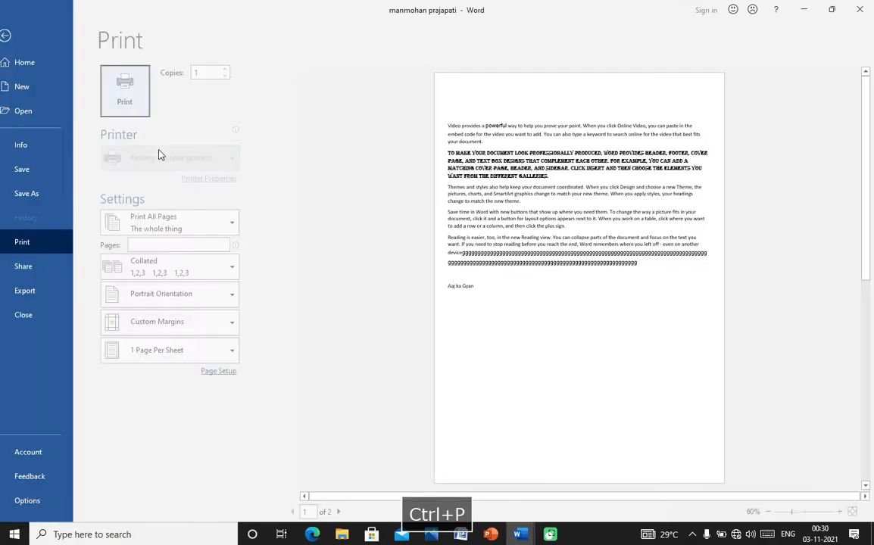
pyautogui.click(17, 35)
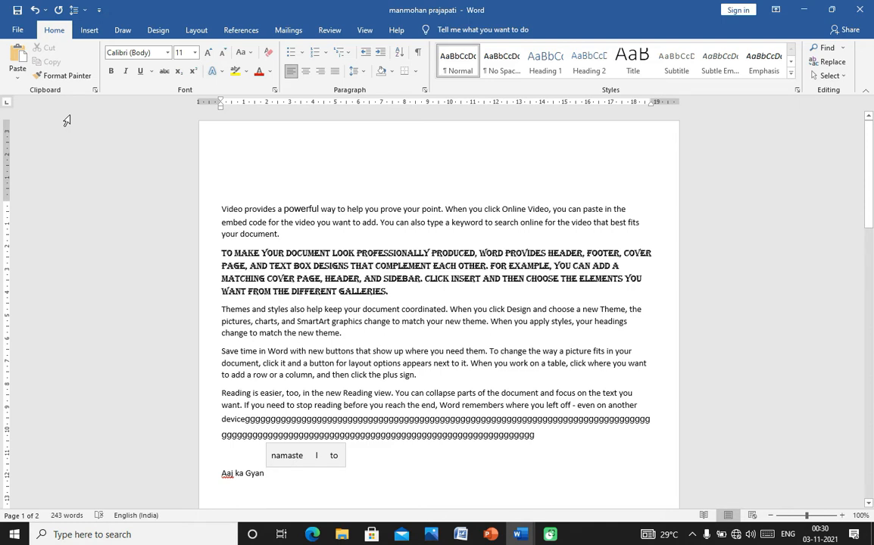
pyautogui.hotkey('alt', 'p')
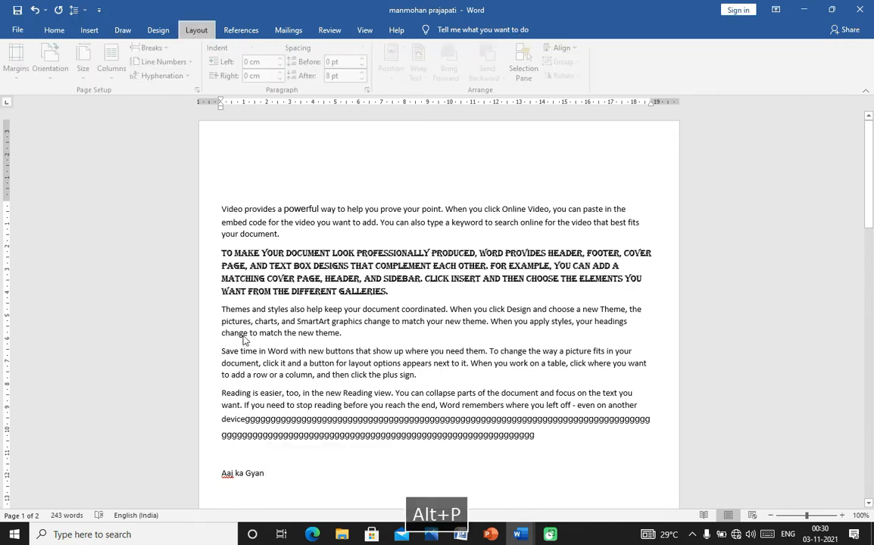
pyautogui.click(582, 211)
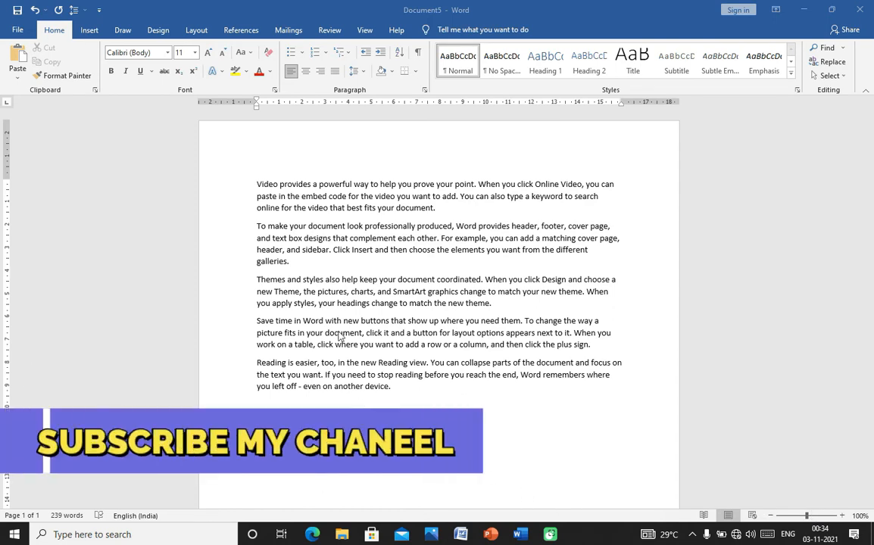
# - In Wingdings 2, type a cross (O) followed by a long row of check marks (P), then start a new line
pyautogui.click(167, 53)
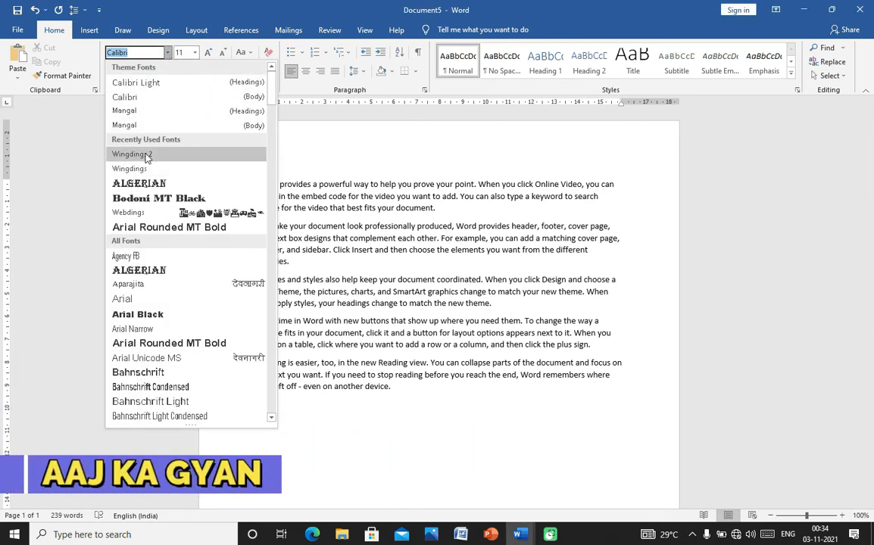
pyautogui.click(132, 154)
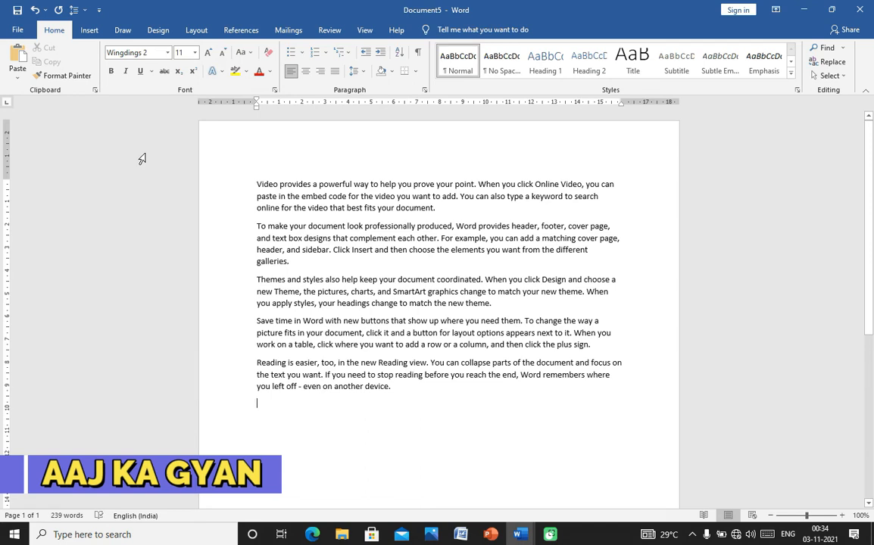
pyautogui.write('O')
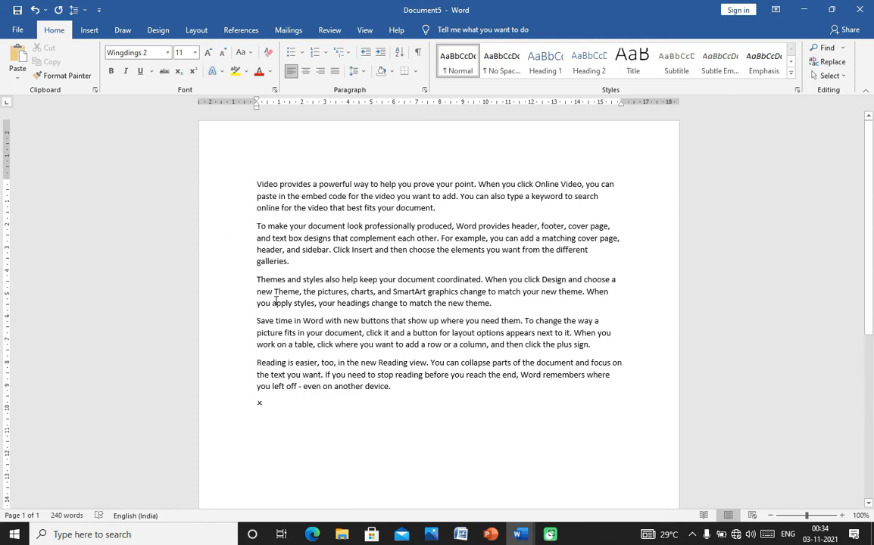
pyautogui.write('P')
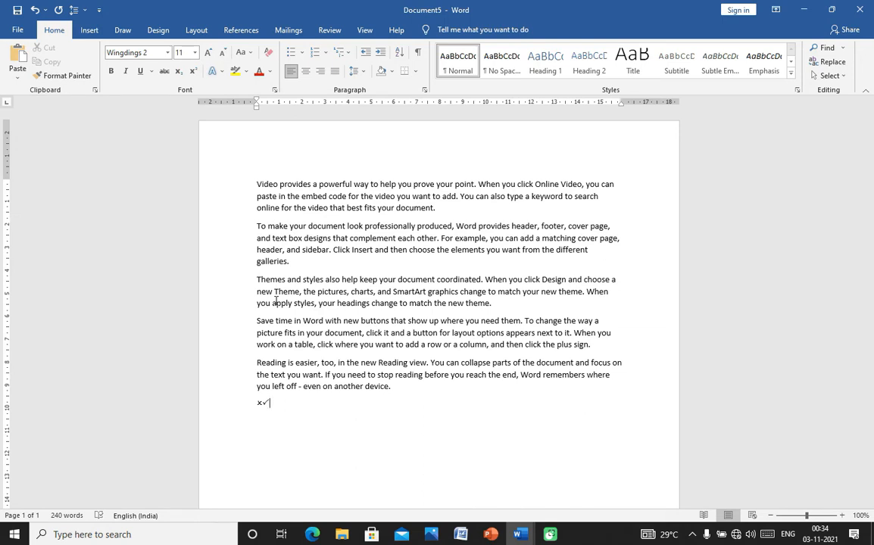
pyautogui.write('PPPPPPPPPPPPPPPPPPPPPPPPPPPPPPPPPPPPPPPPPPPPPPPPPPPPPPPP')
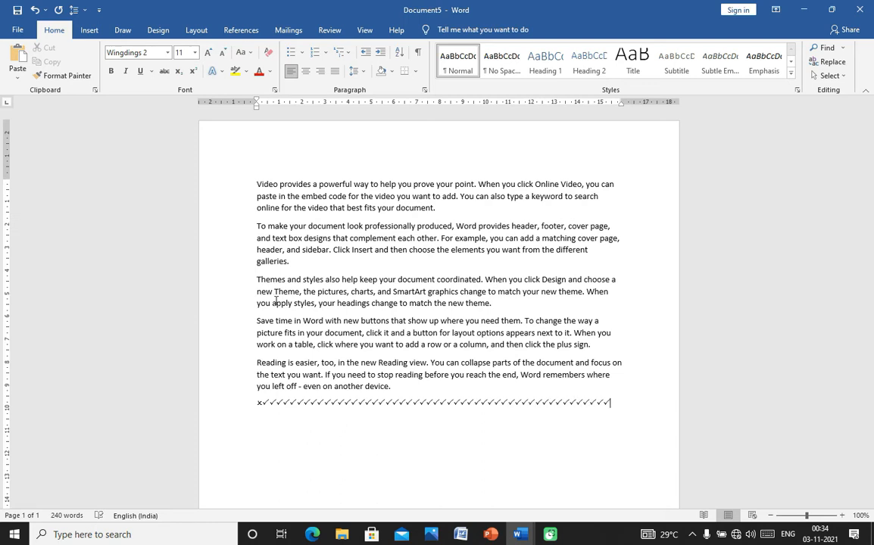
pyautogui.press('Return')
pyautogui.press('Return')
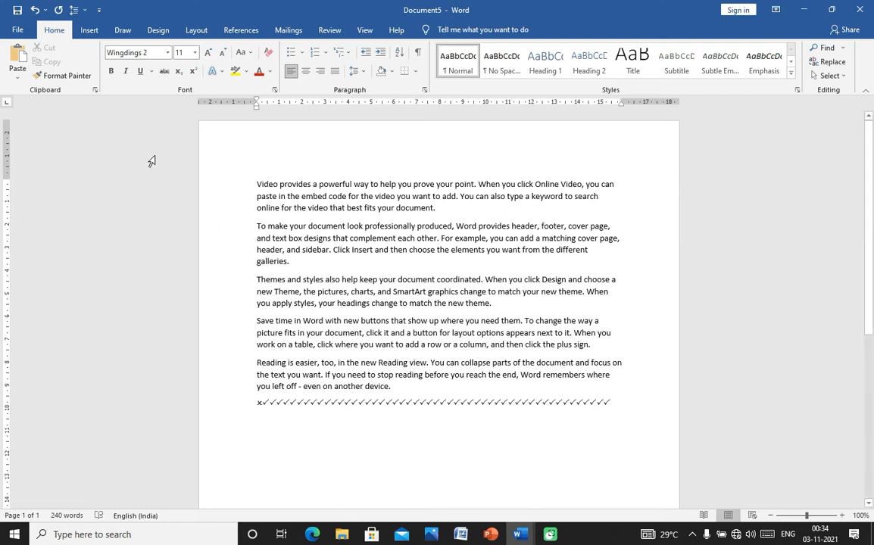
pyautogui.click(167, 53)
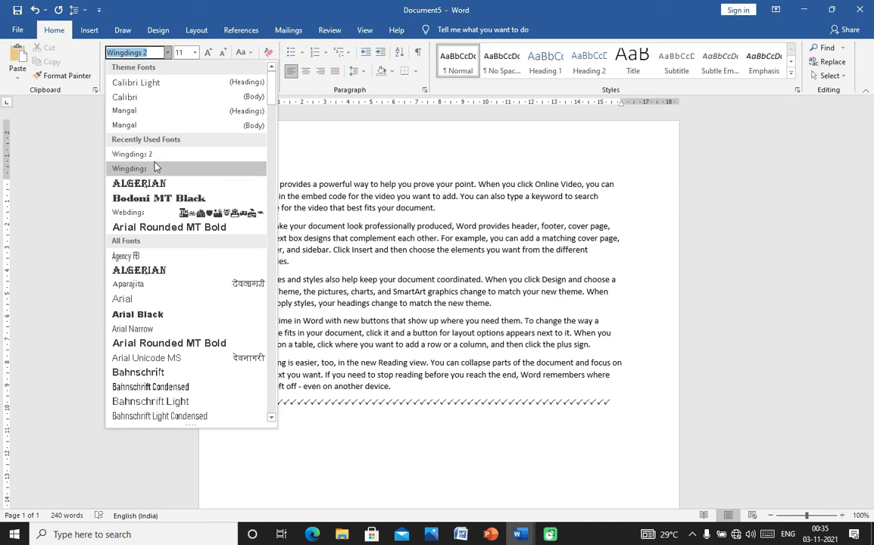
# - Add another cross-and-check symbol line below the first one
pyautogui.click(168, 53)
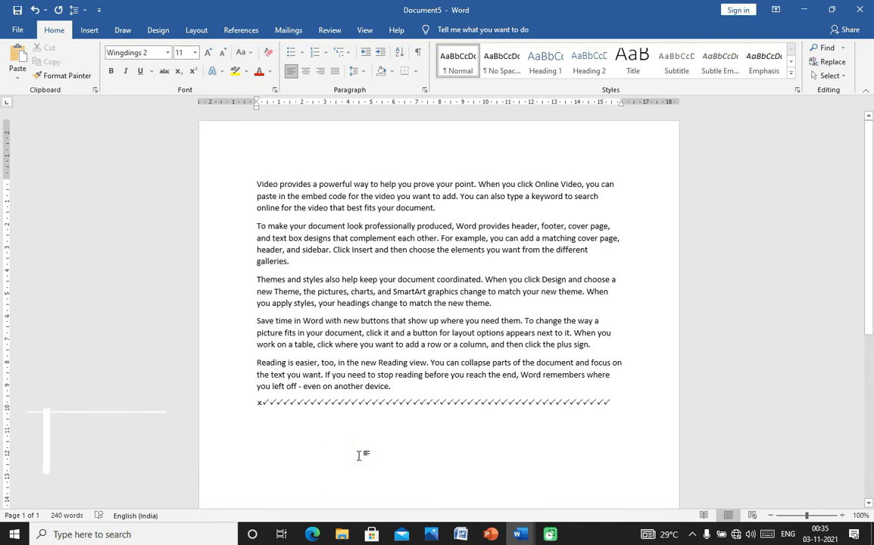
pyautogui.write('P')
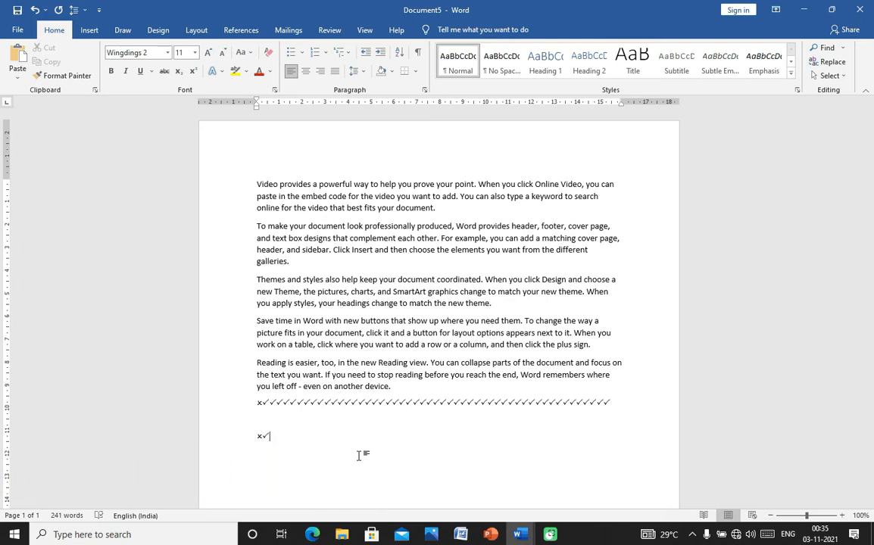
pyautogui.click(166, 52)
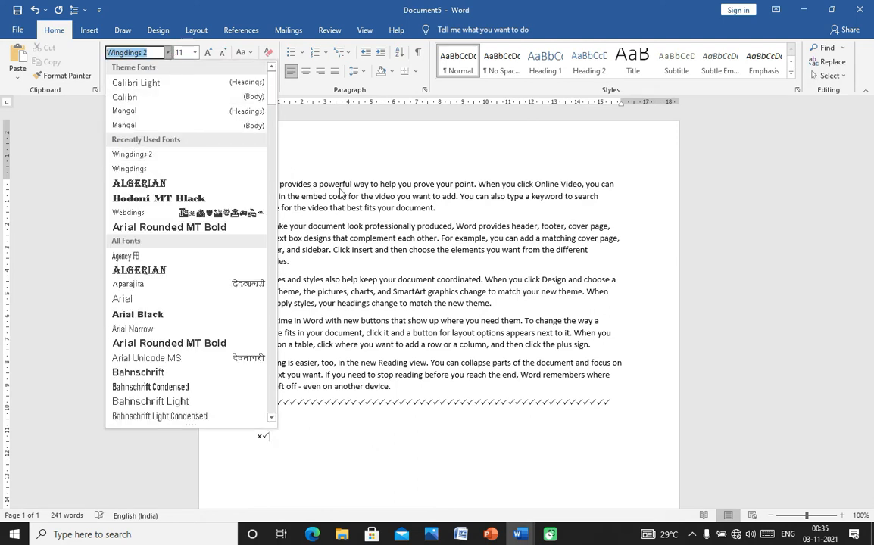
pyautogui.click(336, 171)
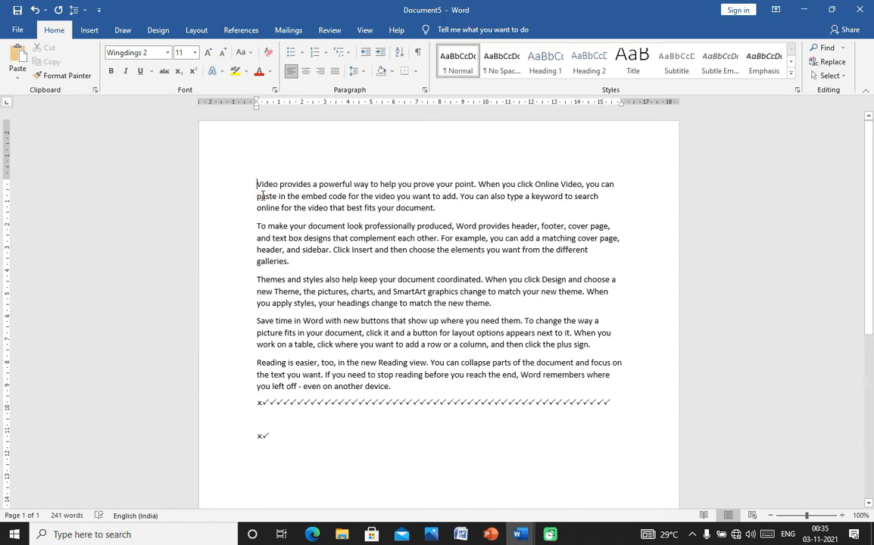
# - Set the text from 'Video' through 'To make your document look' in the Algerian font
pyautogui.moveTo(258, 185); pyautogui.dragTo(364, 226)
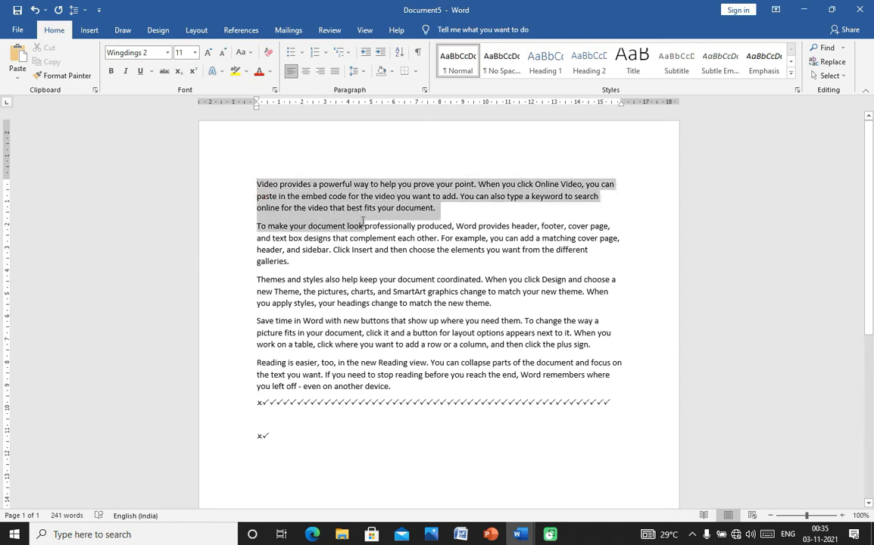
pyautogui.click(167, 53)
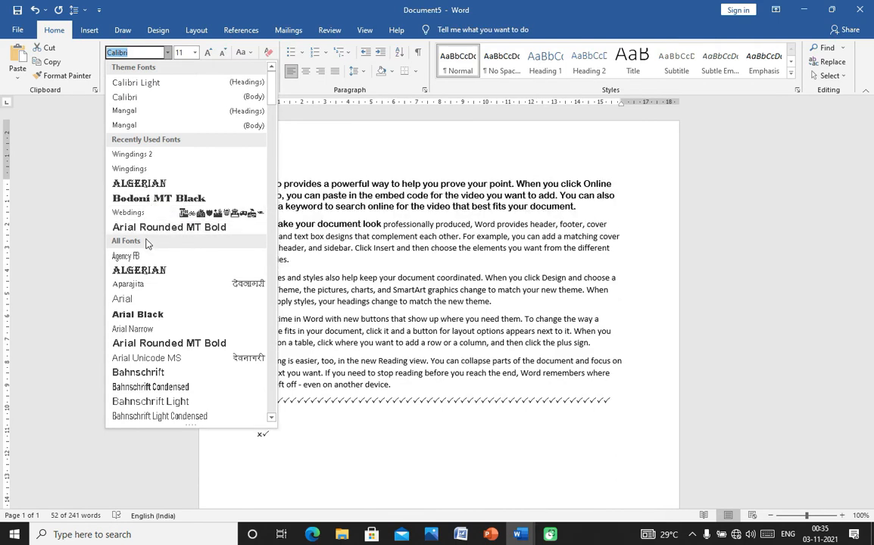
pyautogui.click(125, 270)
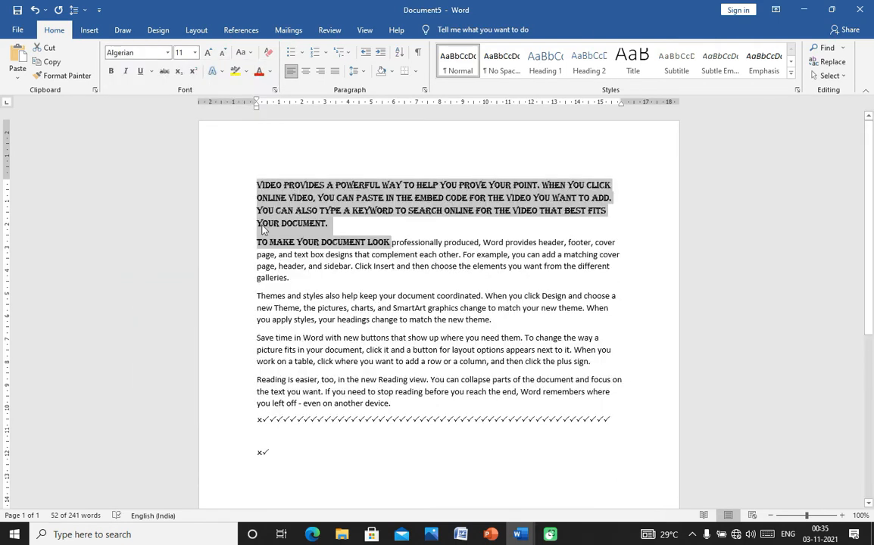
pyautogui.click(312, 152)
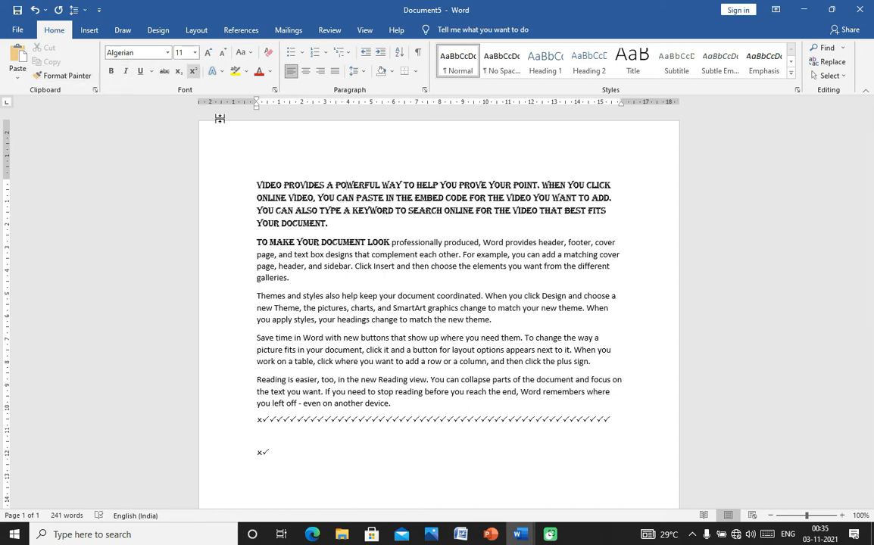
# - Select the first Algerian paragraph, checking the size list while leaving it at 11 pt
pyautogui.moveTo(254, 185); pyautogui.dragTo(319, 227)
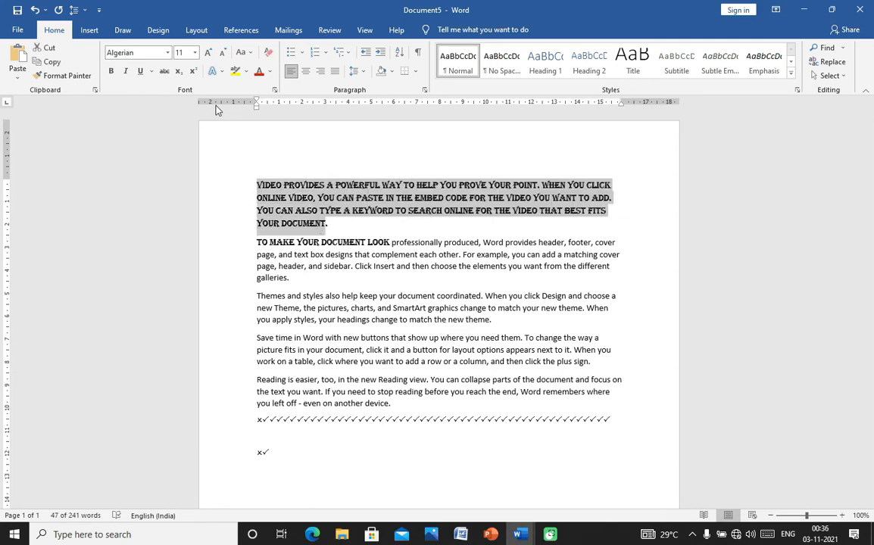
pyautogui.click(177, 52)
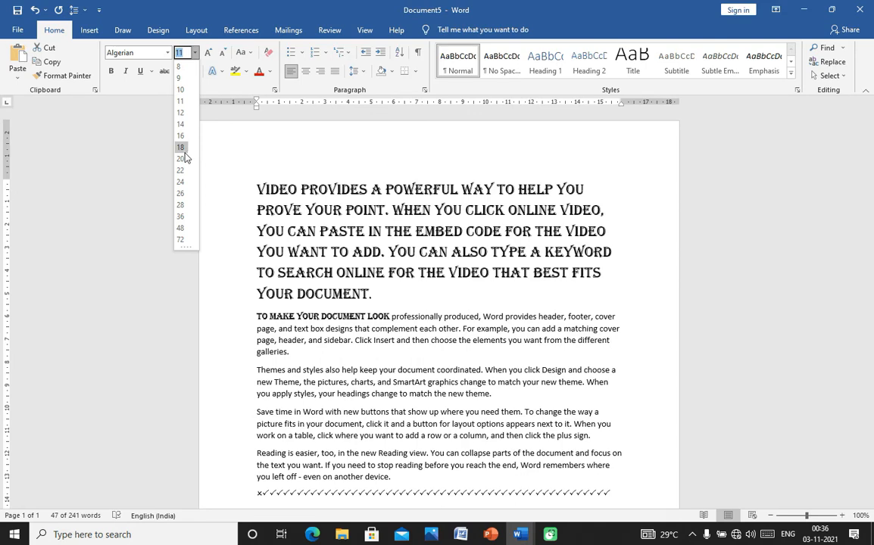
pyautogui.click(181, 102)
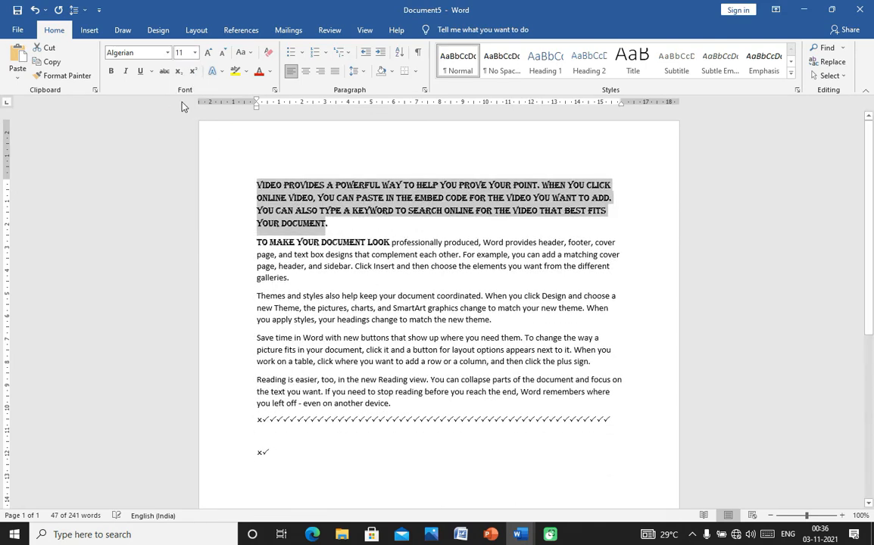
pyautogui.click(236, 181)
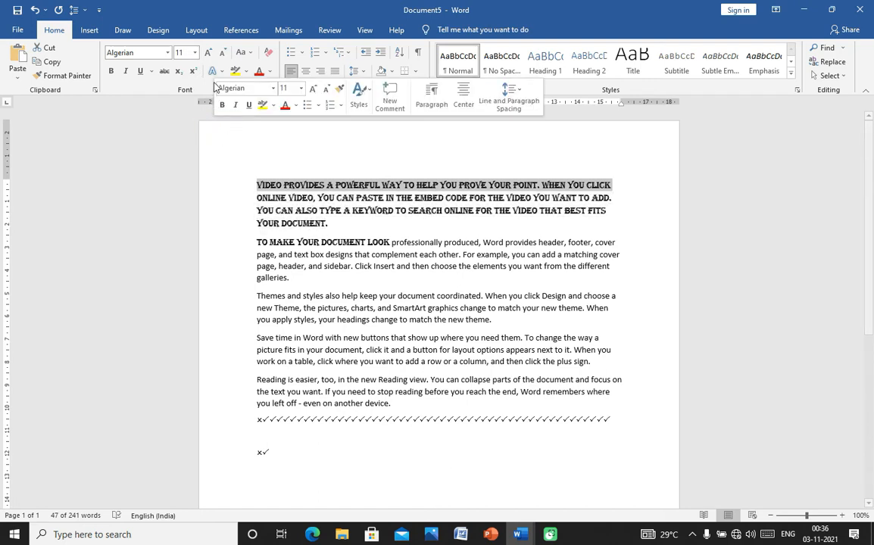
pyautogui.click(258, 185)
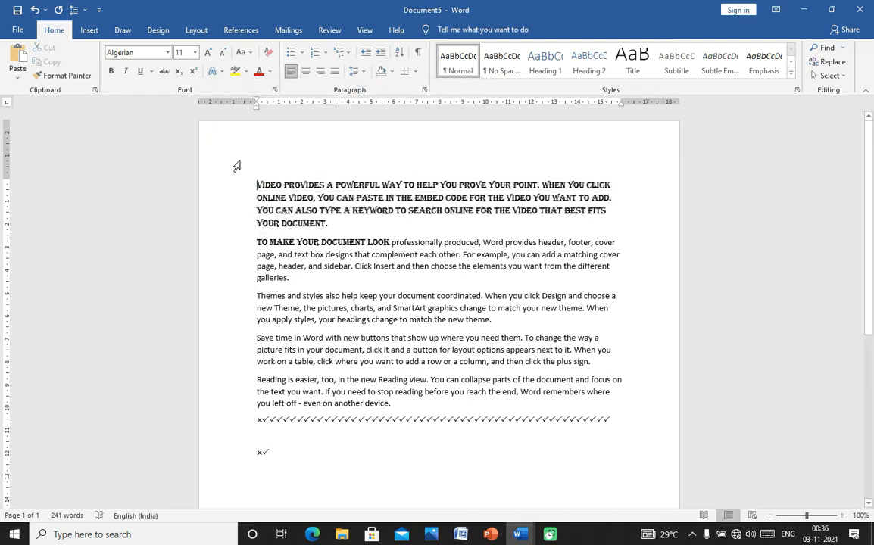
pyautogui.doubleClick(251, 184)
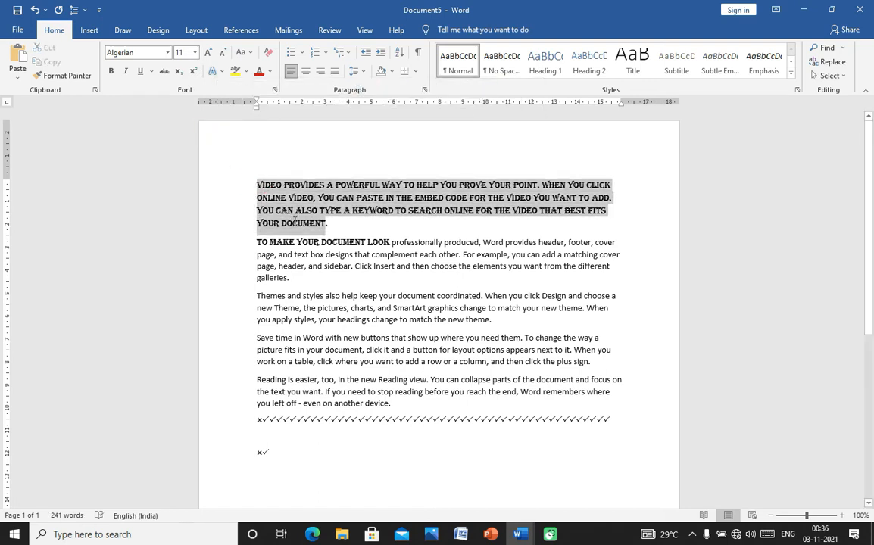
pyautogui.click(195, 53)
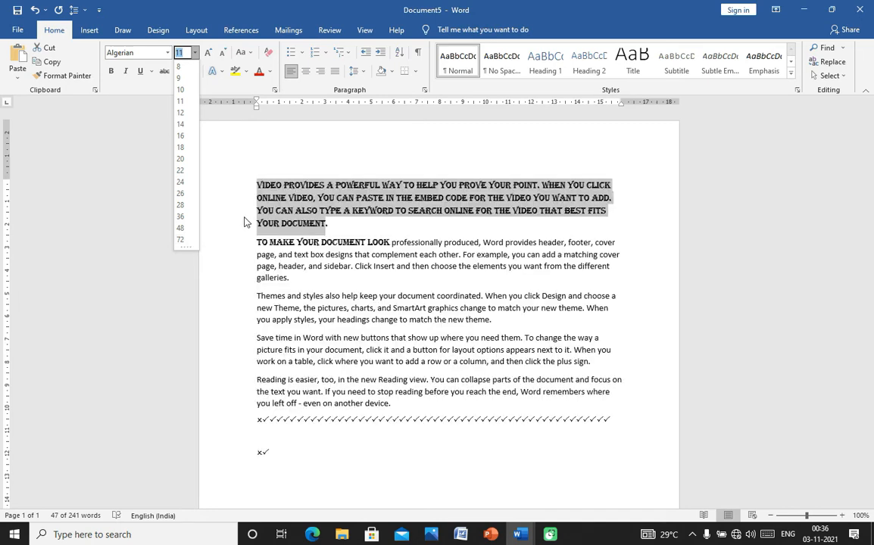
pyautogui.click(294, 149)
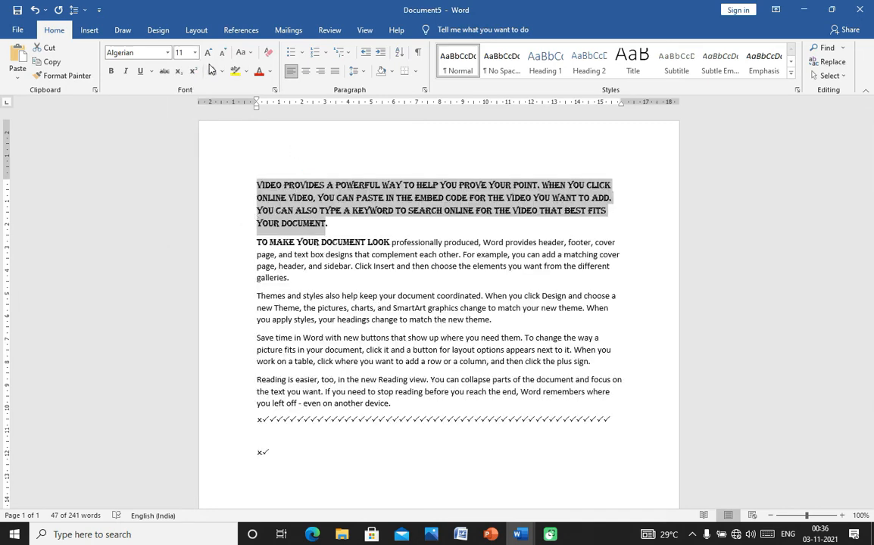
# - Try 120 pt on the first paragraph, then settle on 12 pt
pyautogui.click(182, 52)
pyautogui.press('BackSpace')
pyautogui.write('120')
pyautogui.press('Return')
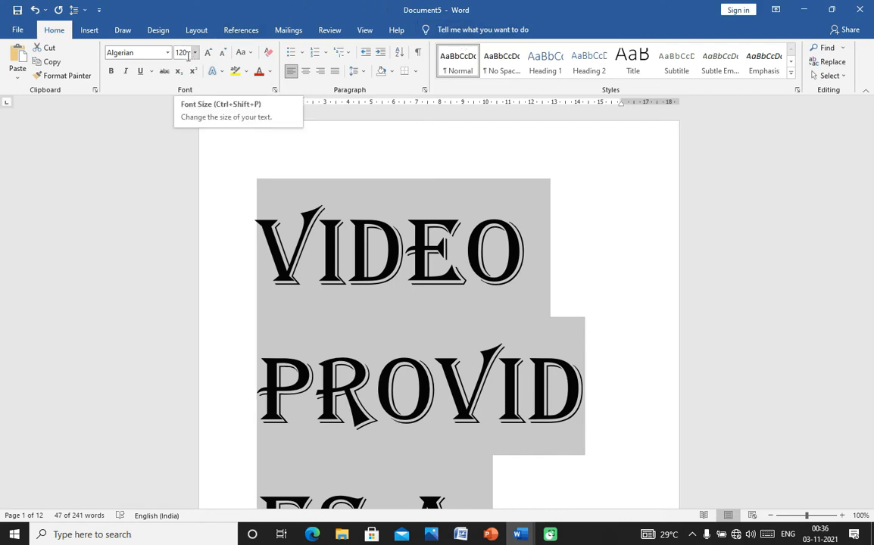
pyautogui.click(194, 53)
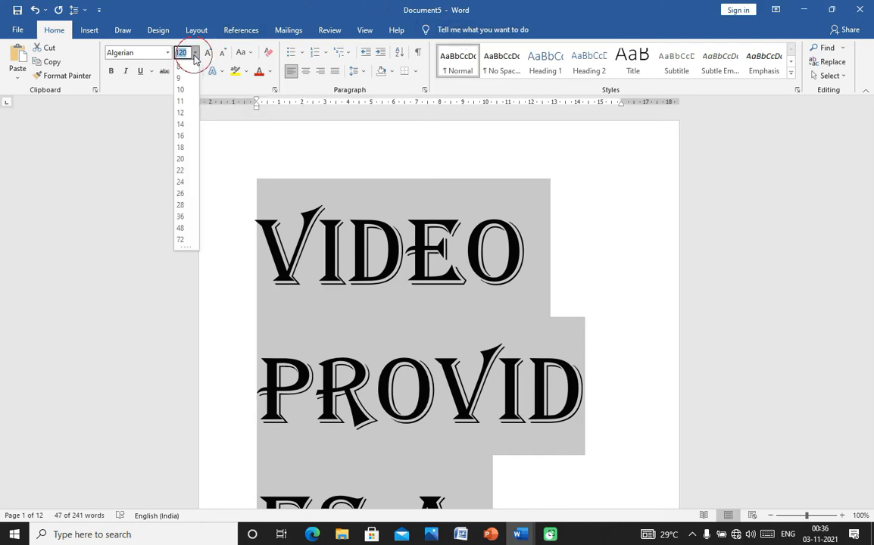
pyautogui.click(181, 113)
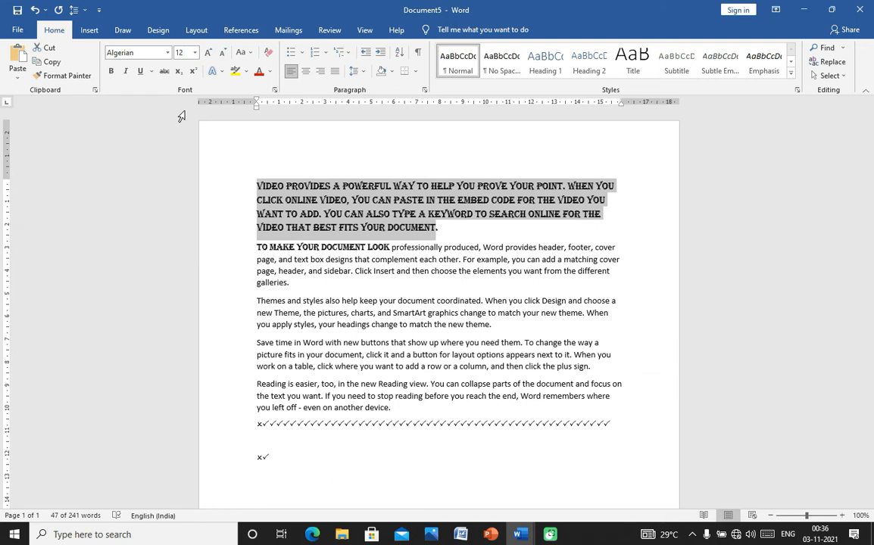
pyautogui.click(231, 186)
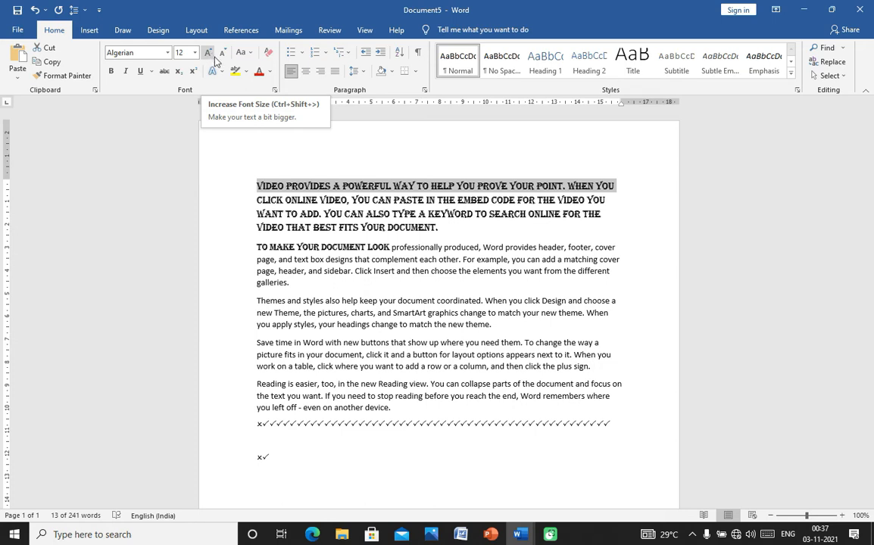
# - Grow the selected opening lines to 18 pt, then shrink them back to 11 pt
pyautogui.moveTo(244, 191); pyautogui.dragTo(271, 198)
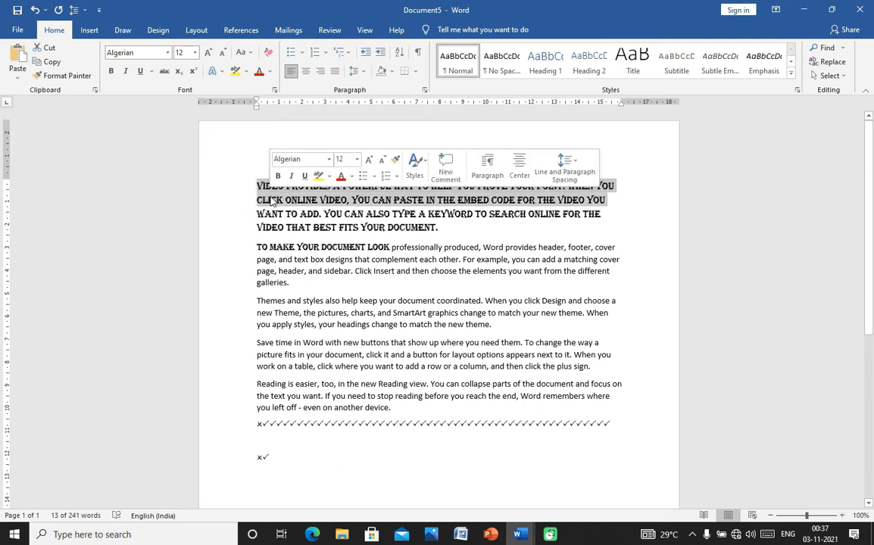
pyautogui.click(207, 52)
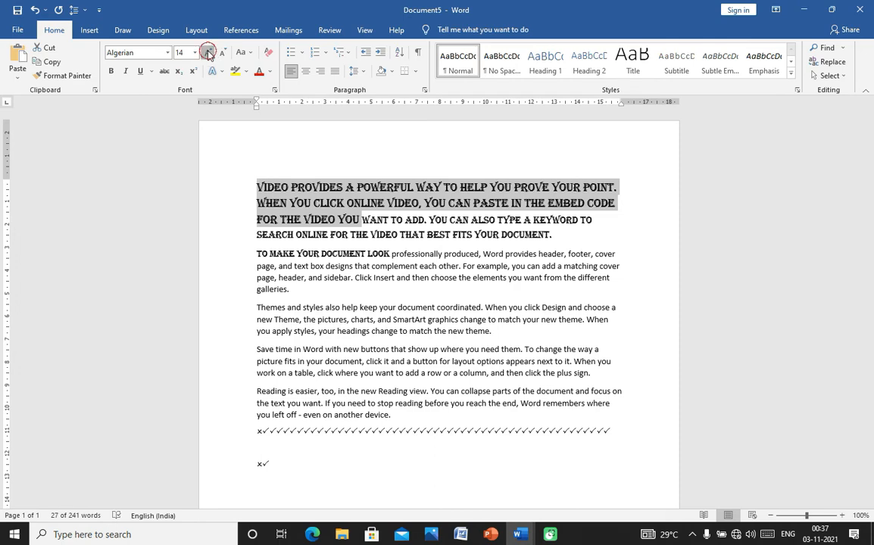
pyautogui.click(209, 54)
pyautogui.click(208, 53)
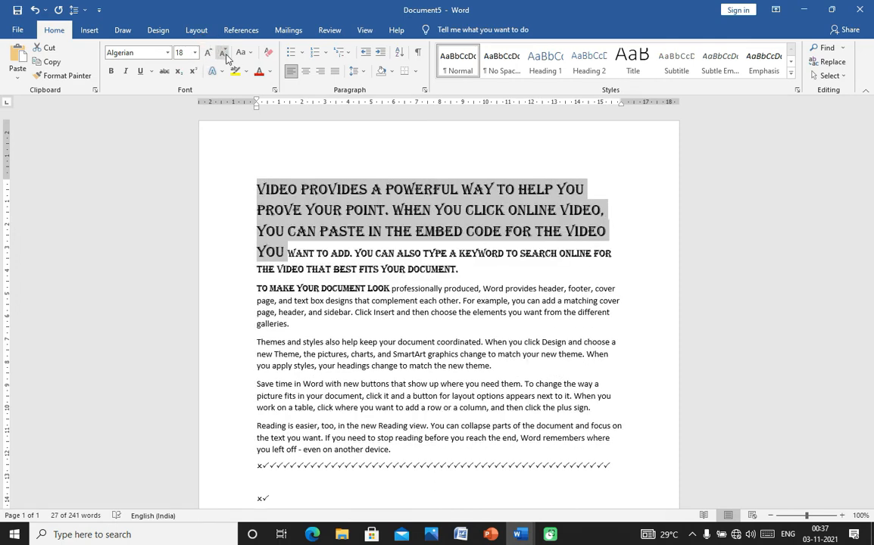
pyautogui.click(224, 53)
pyautogui.click(224, 54)
pyautogui.click(224, 53)
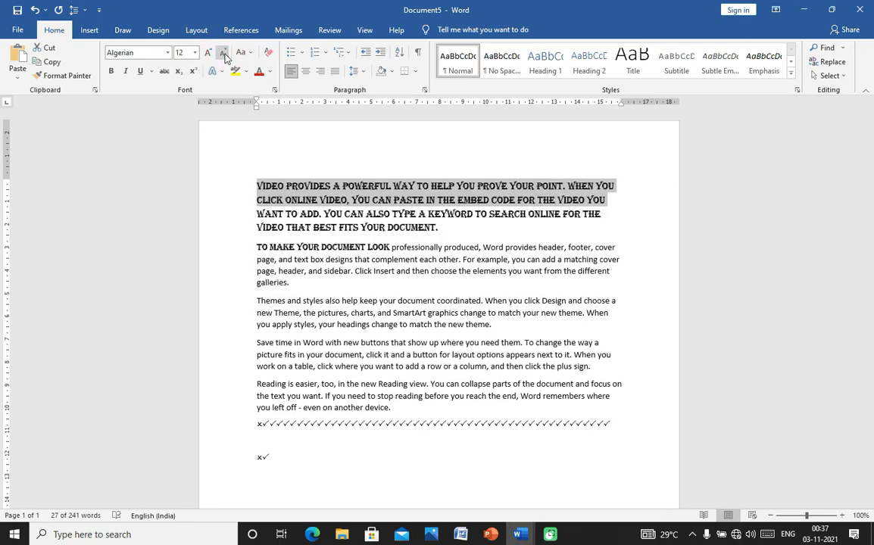
pyautogui.click(224, 54)
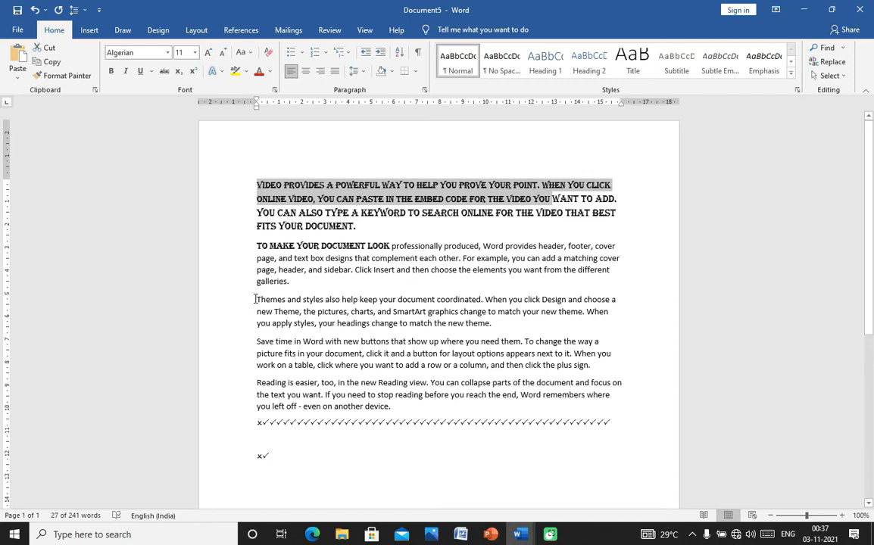
pyautogui.moveTo(255, 299); pyautogui.dragTo(437, 303)
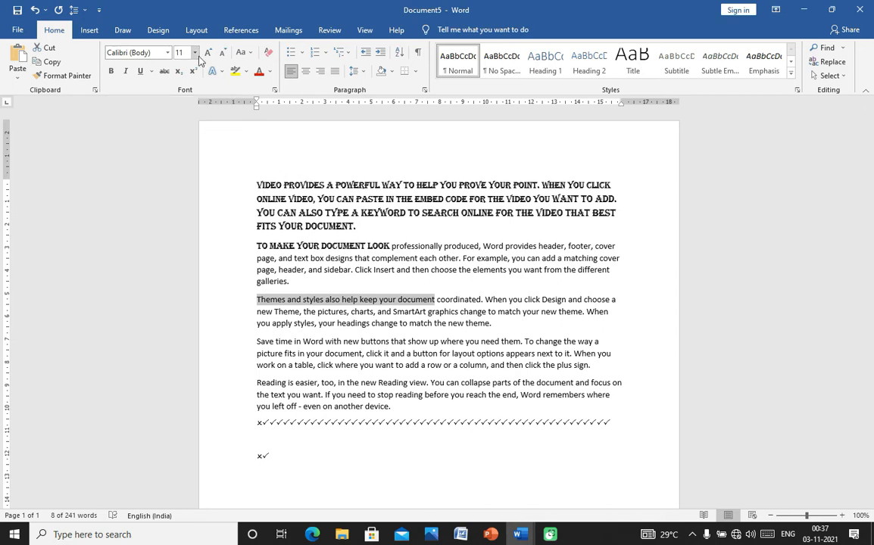
# - Bold the phrase 'Themes and styles also help keep your document' at the start of the third paragraph
pyautogui.click(167, 53)
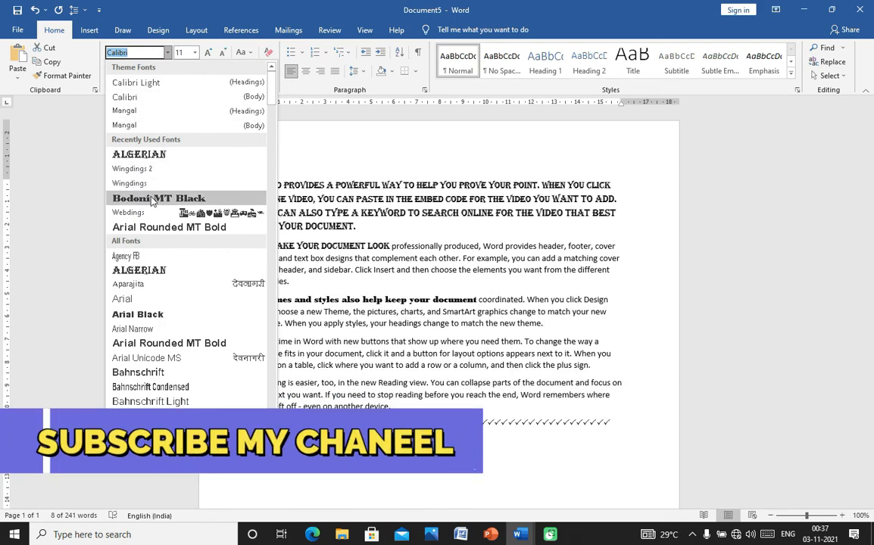
pyautogui.click(287, 130)
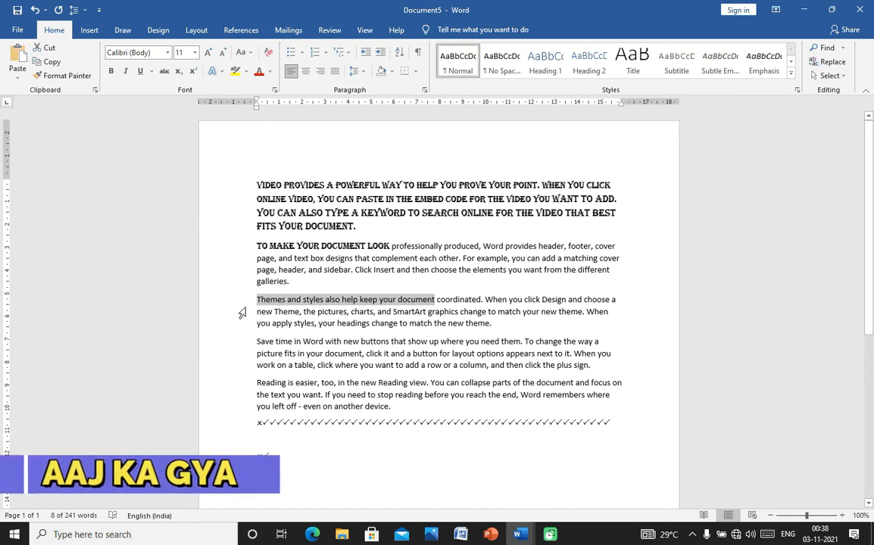
pyautogui.click(111, 71)
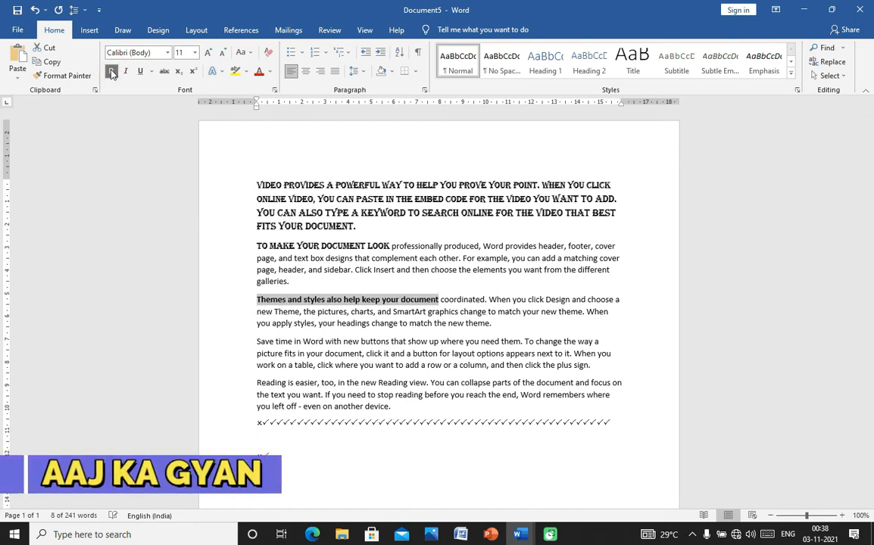
pyautogui.click(355, 278)
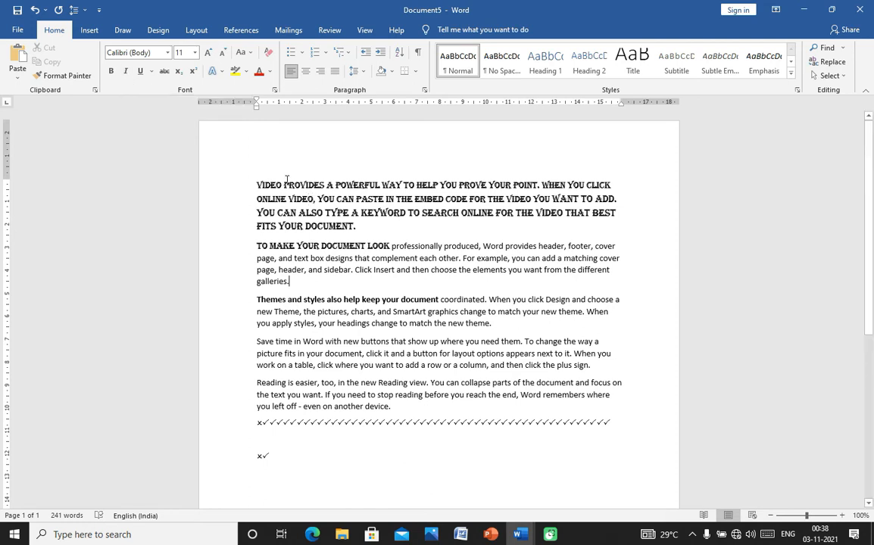
pyautogui.moveTo(254, 182); pyautogui.dragTo(359, 235)
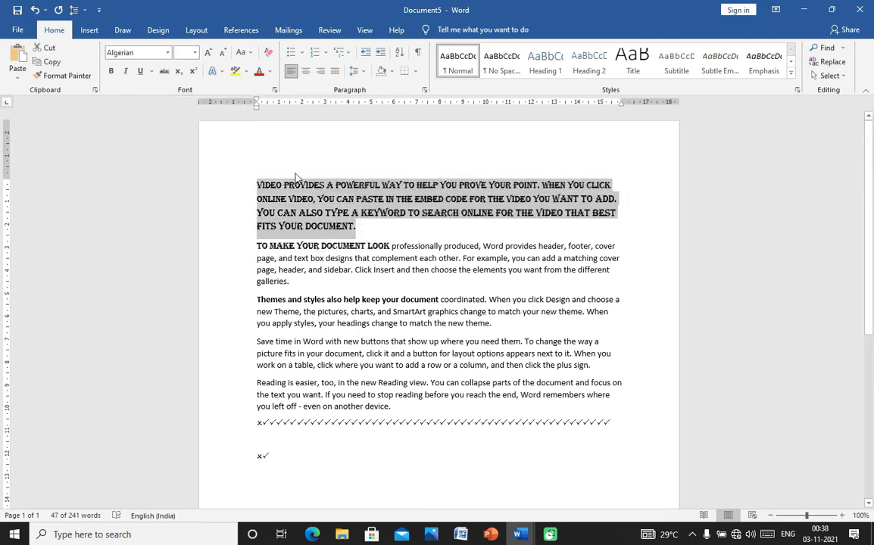
pyautogui.click(126, 72)
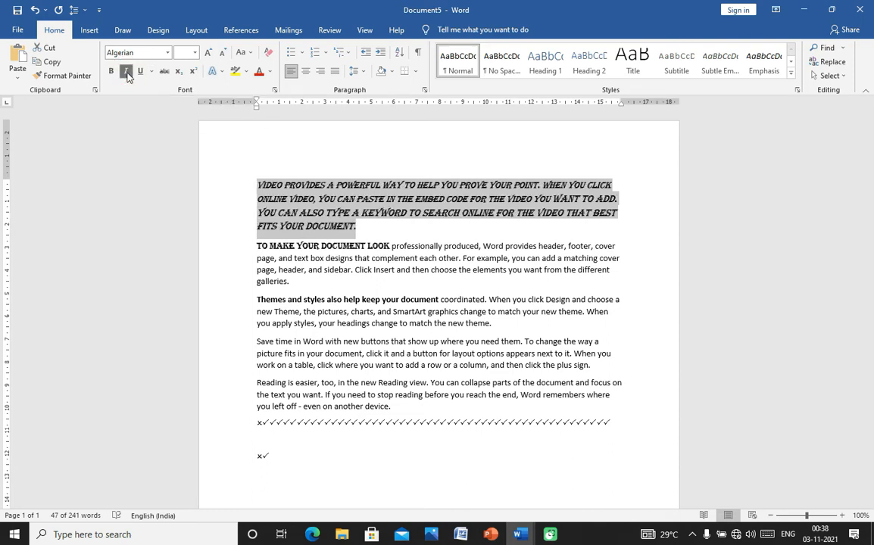
pyautogui.click(125, 72)
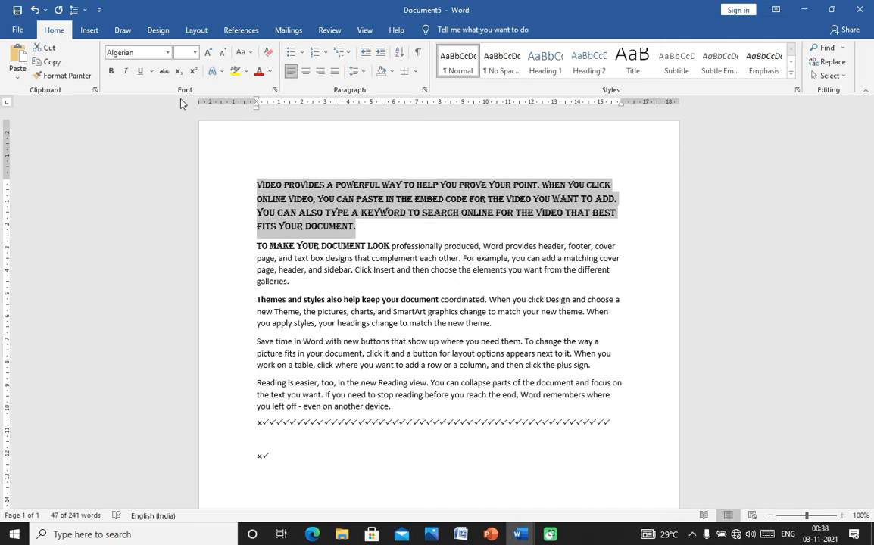
pyautogui.click(126, 73)
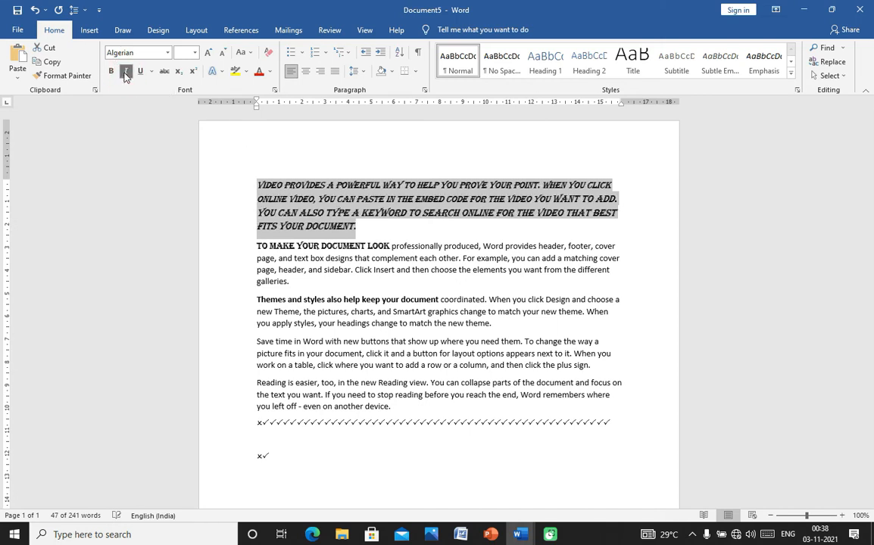
pyautogui.click(126, 72)
pyautogui.click(125, 72)
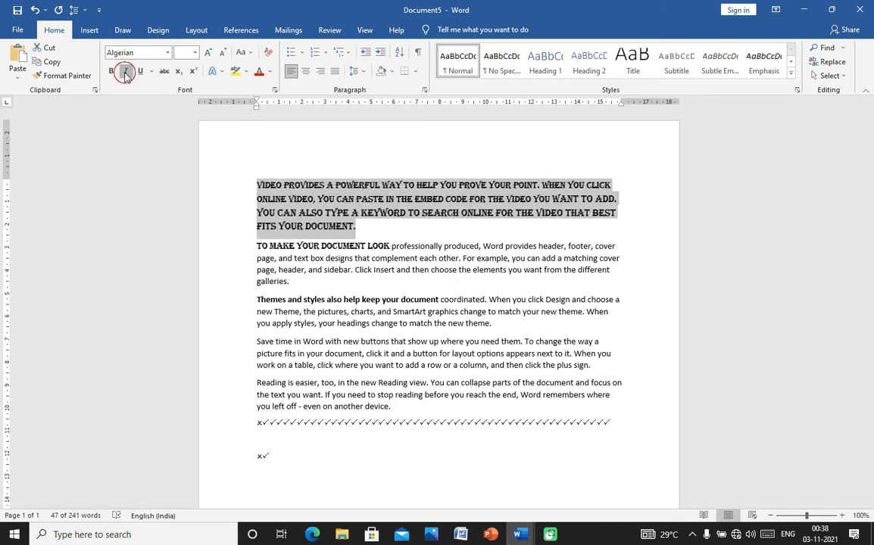
pyautogui.click(126, 73)
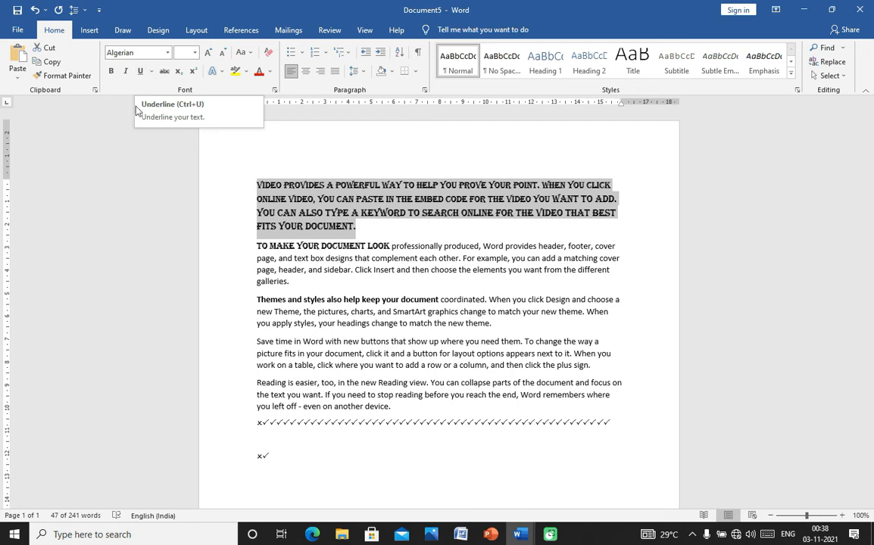
# - Insert blank lines above the first paragraph and type the indented title 'Resume' in Algerian capitals
pyautogui.click(313, 151)
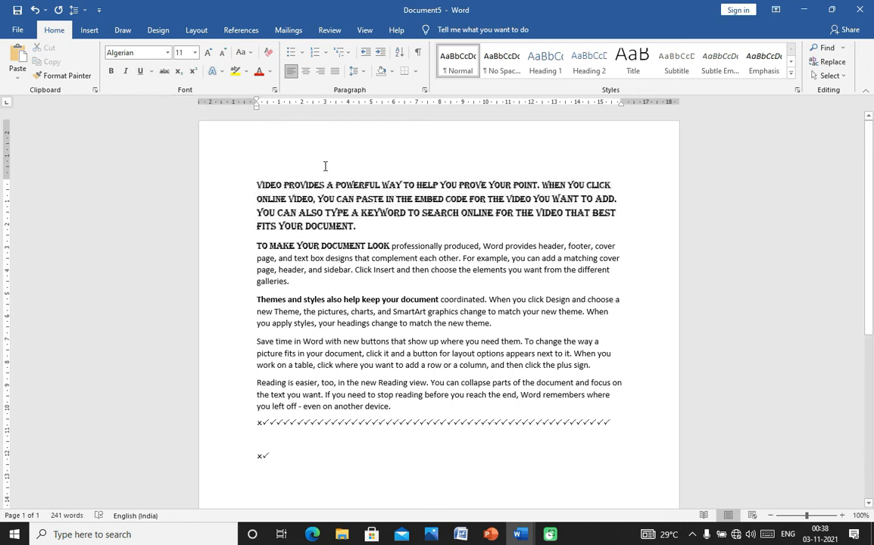
pyautogui.click(325, 165)
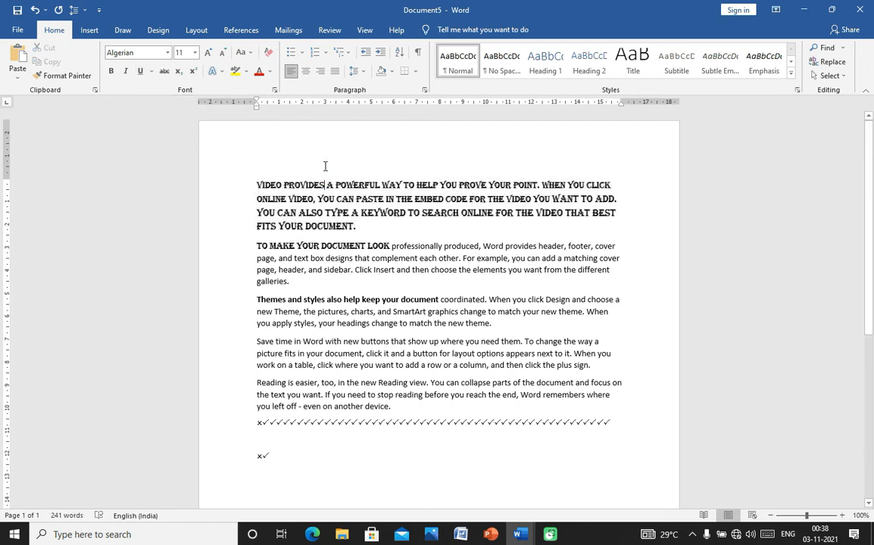
pyautogui.click(255, 182)
pyautogui.press('Return')
pyautogui.press('Return')
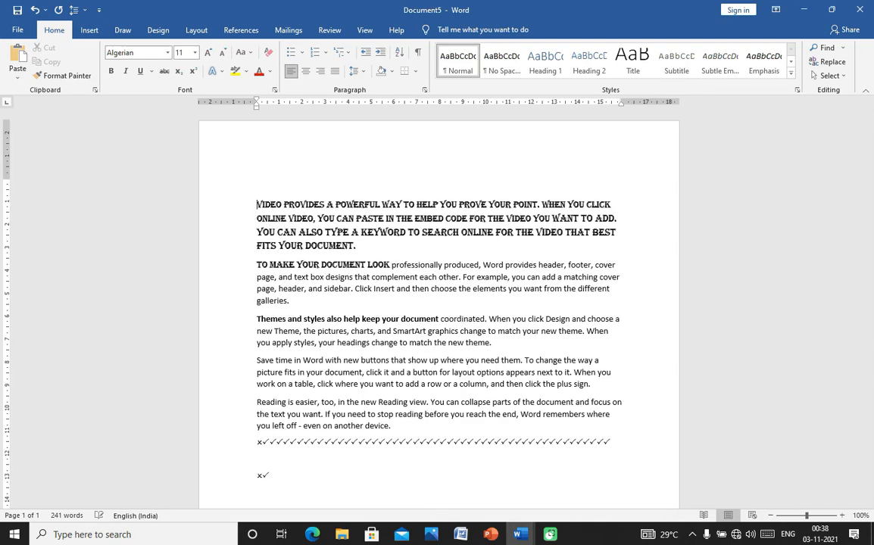
pyautogui.click(328, 186)
pyautogui.press('Tab')
pyautogui.press('Tab')
pyautogui.press('Tab')
pyautogui.press('Tab')
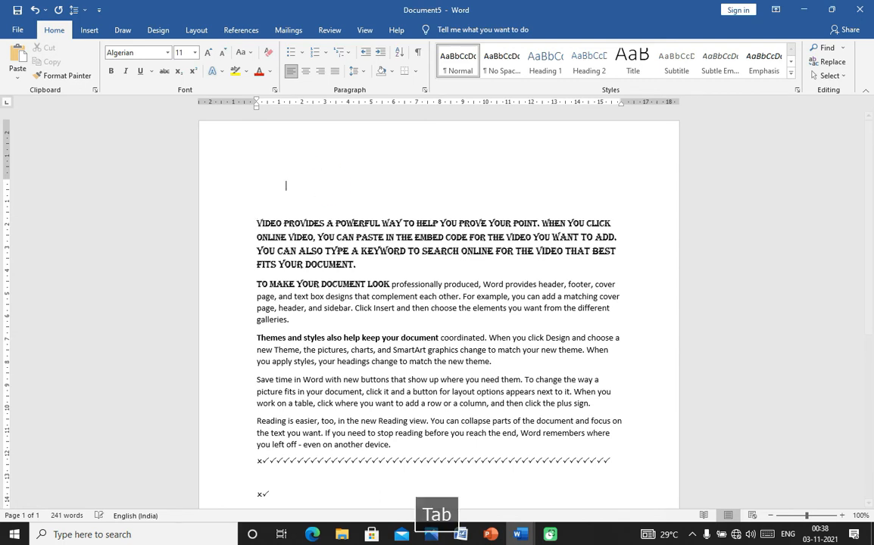
pyautogui.press('BackSpace')
pyautogui.press('BackSpace')
pyautogui.press('BackSpace')
pyautogui.press('BackSpace')
pyautogui.press('BackSpace')
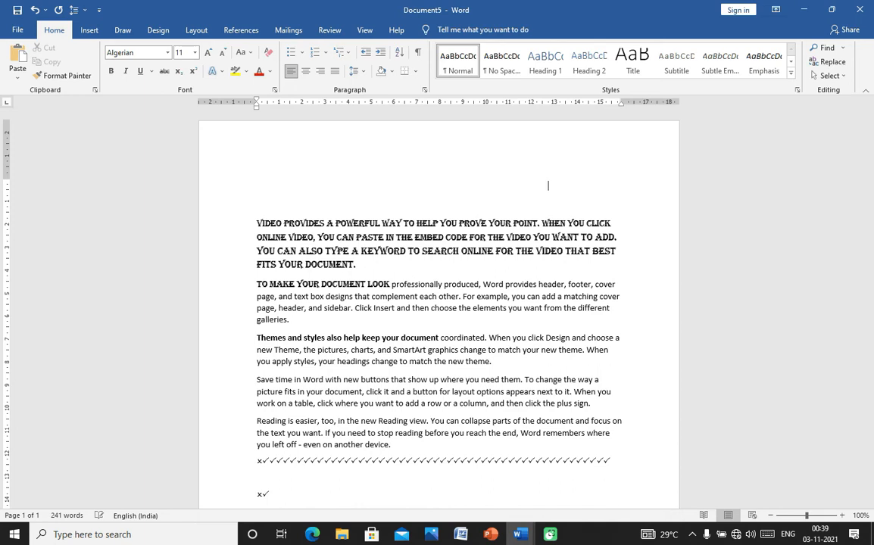
pyautogui.press('BackSpace')
pyautogui.press('BackSpace')
pyautogui.press('BackSpace')
pyautogui.press('BackSpace')
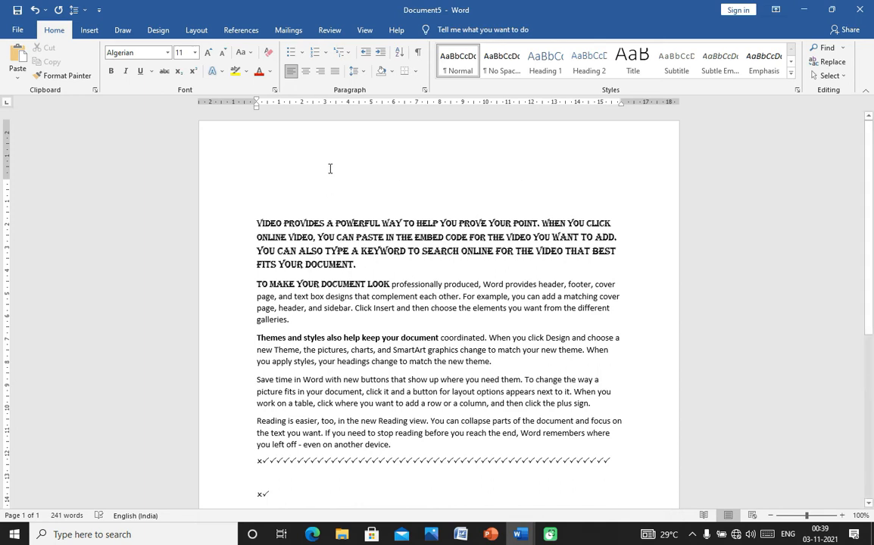
pyautogui.write('Resu')
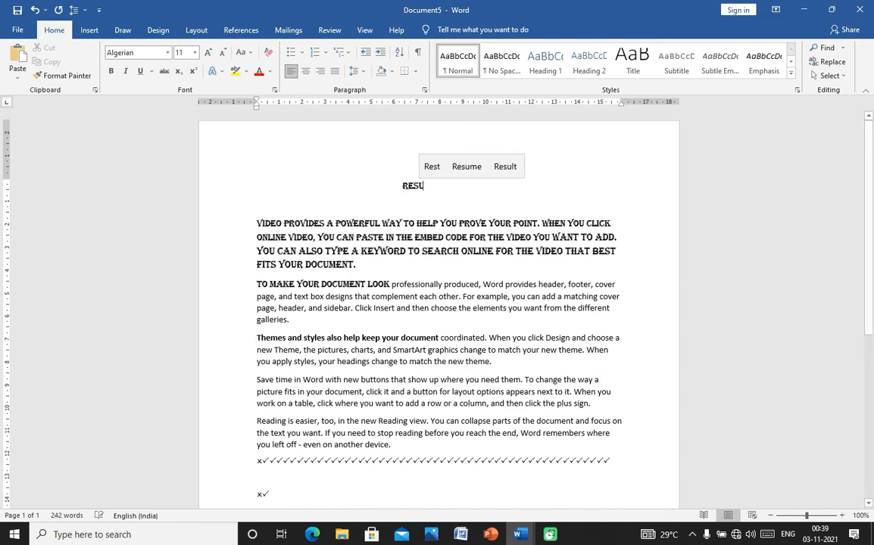
pyautogui.write('me')
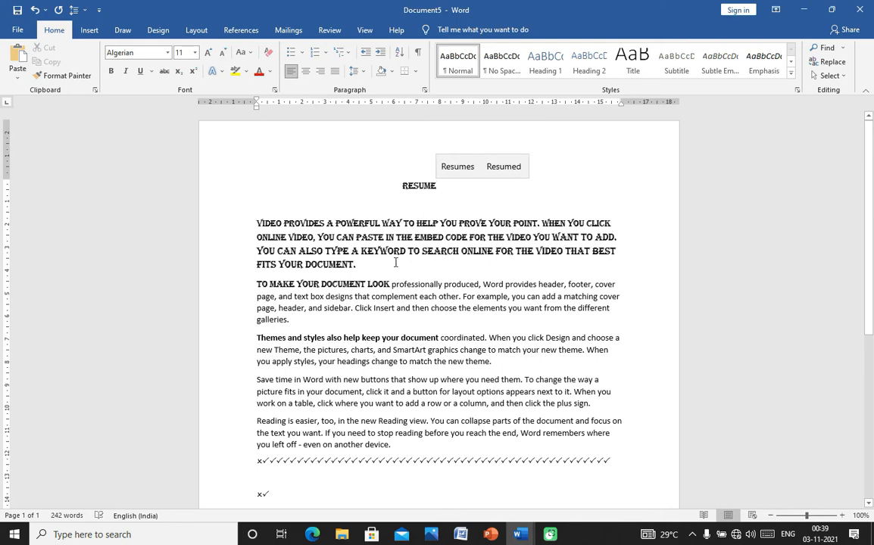
pyautogui.doubleClick(410, 186)
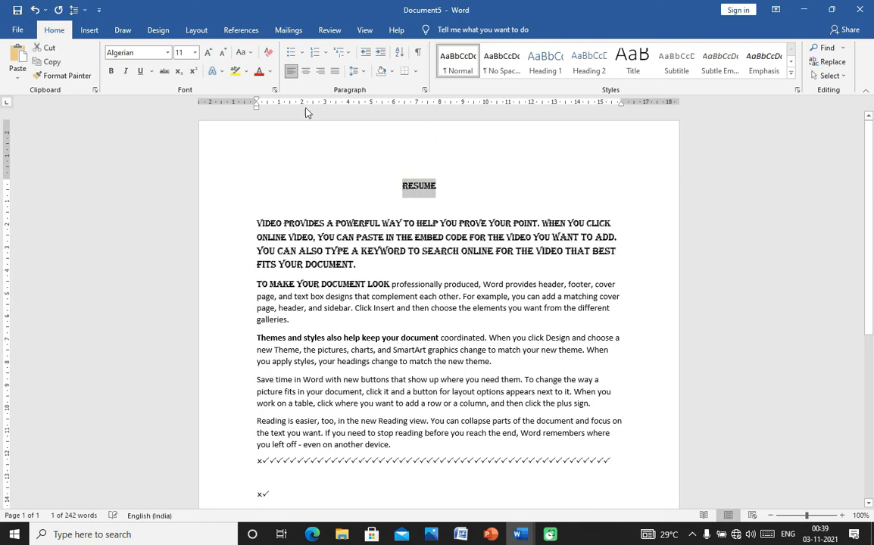
# - Apply a double underline to the RESUME heading
pyautogui.click(140, 72)
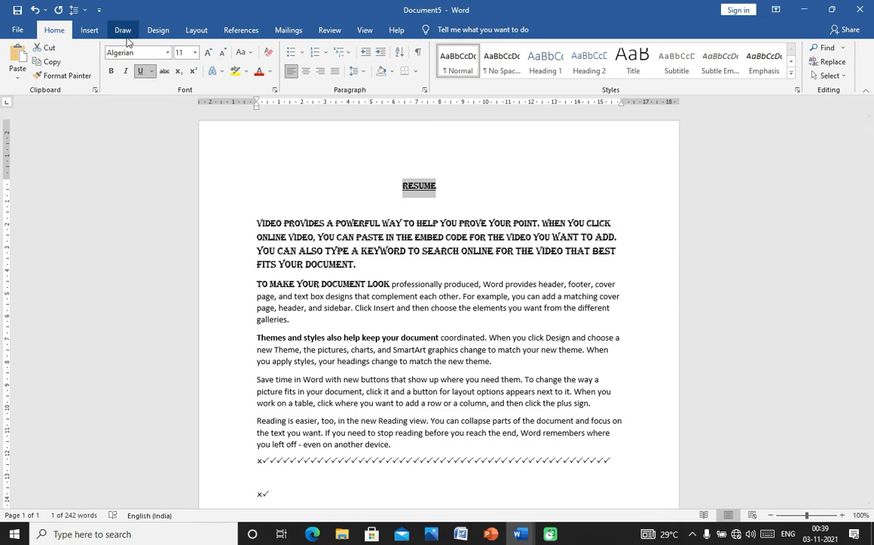
pyautogui.click(151, 71)
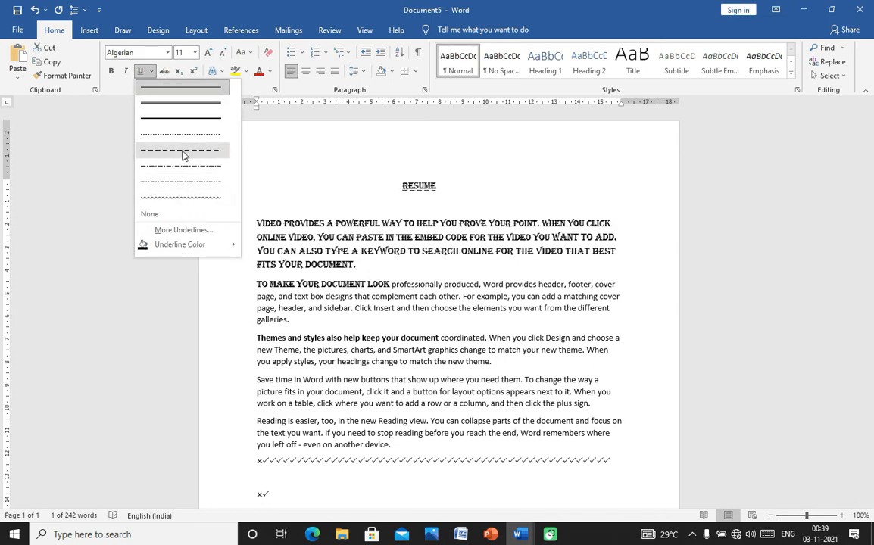
pyautogui.click(199, 105)
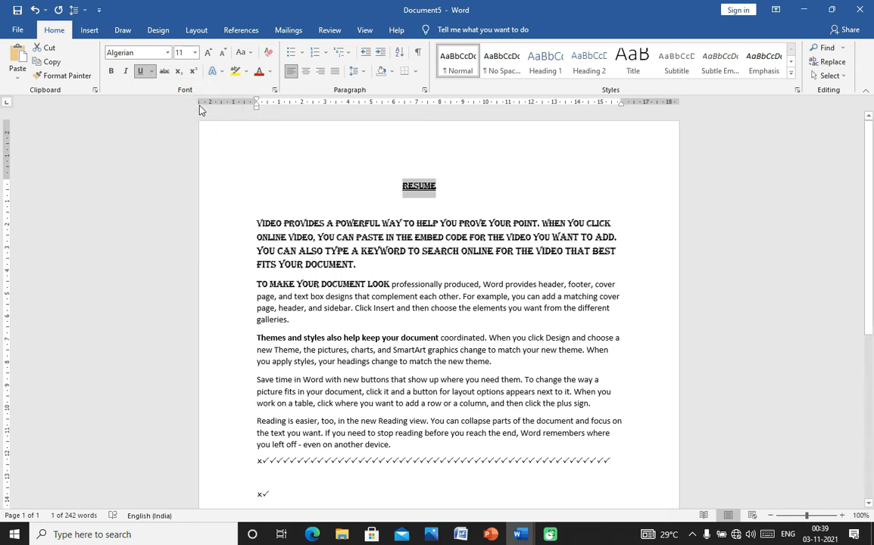
pyautogui.click(466, 172)
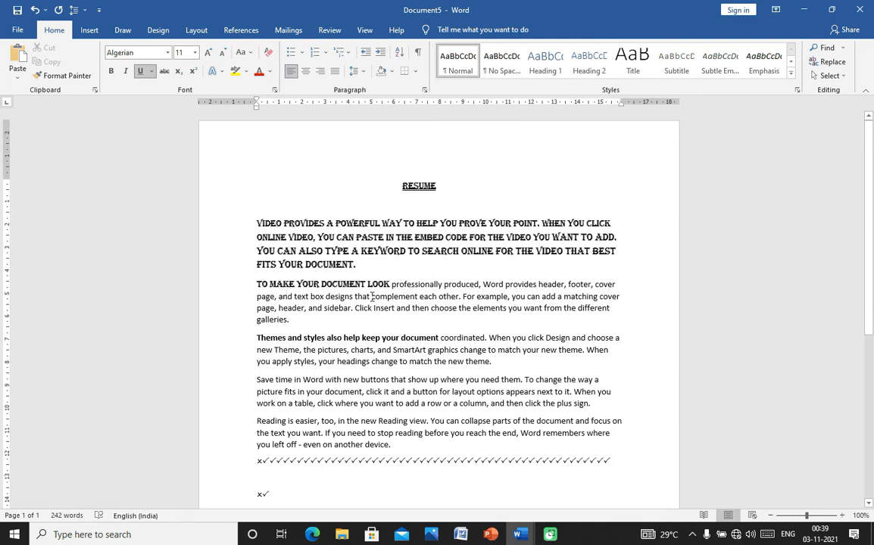
# - Strike through 'complement' in the second paragraph, then select the bold Themes phrase
pyautogui.moveTo(372, 296); pyautogui.dragTo(420, 302)
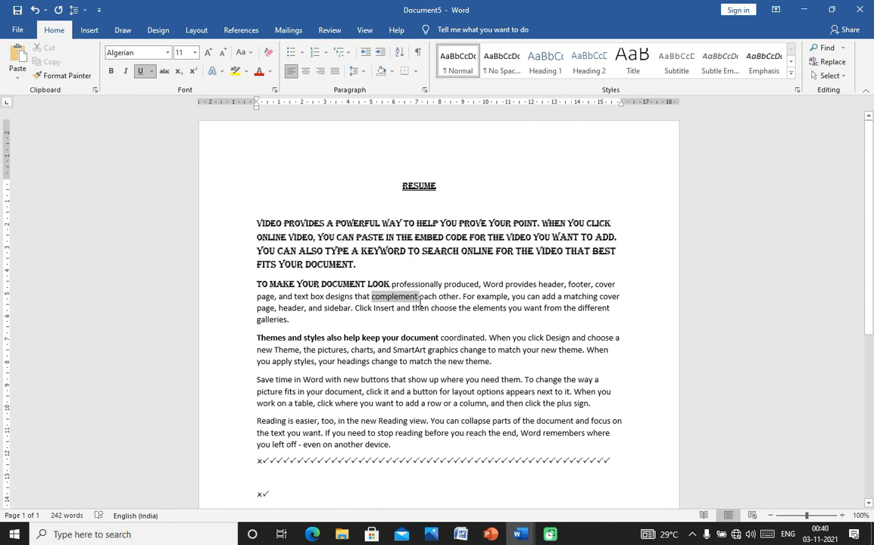
pyautogui.moveTo(421, 301); pyautogui.dragTo(421, 301)
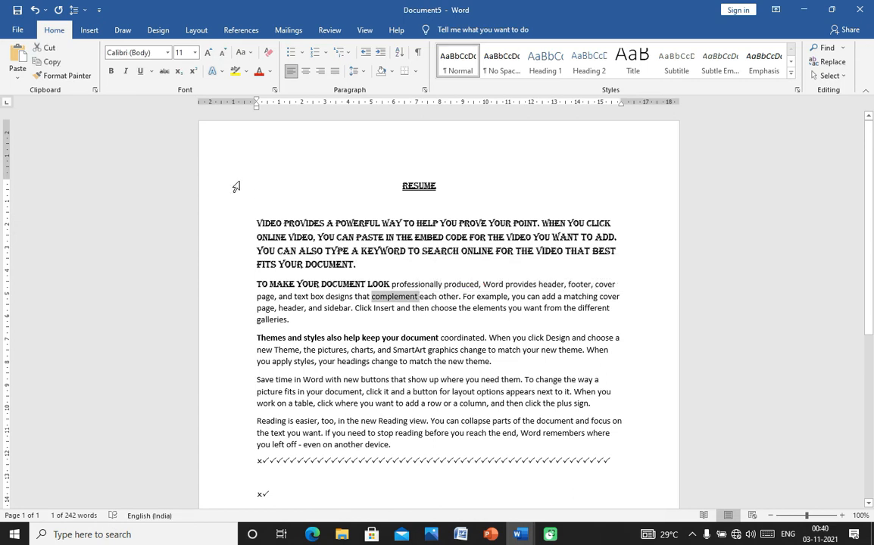
pyautogui.click(164, 71)
pyautogui.moveTo(258, 337); pyautogui.dragTo(437, 342)
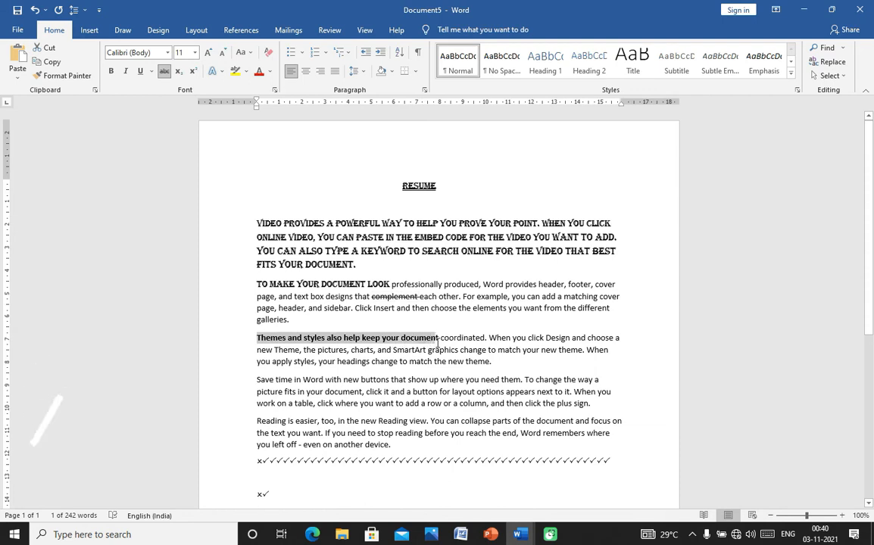
# - Apply strikethrough to the selected Themes phrase
pyautogui.click(164, 71)
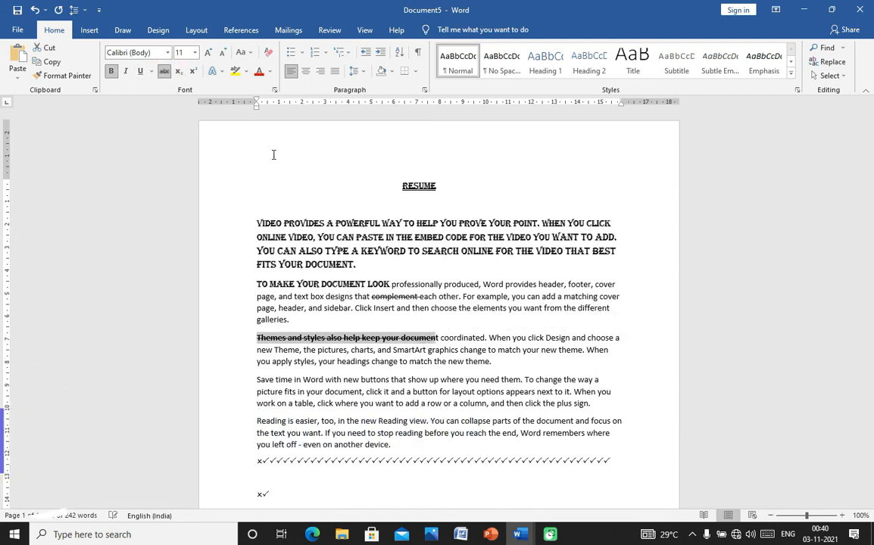
pyautogui.click(410, 324)
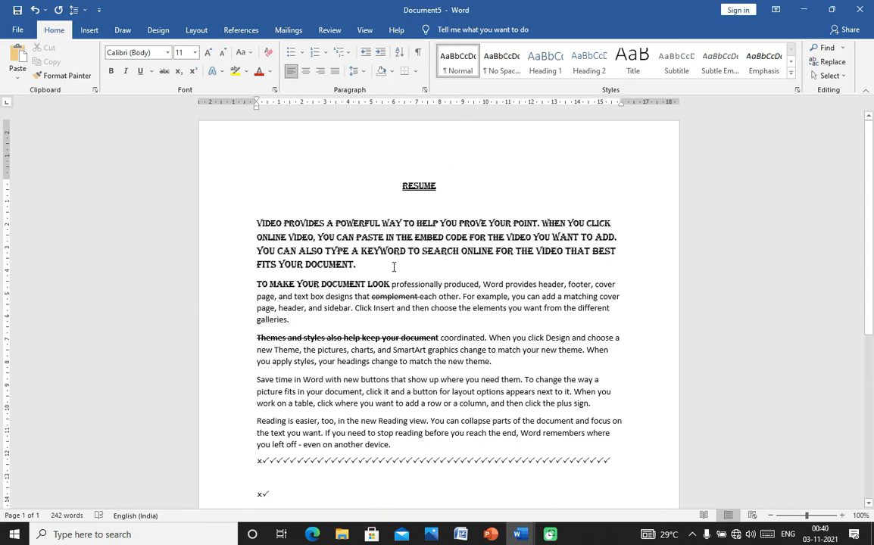
pyautogui.click(352, 240)
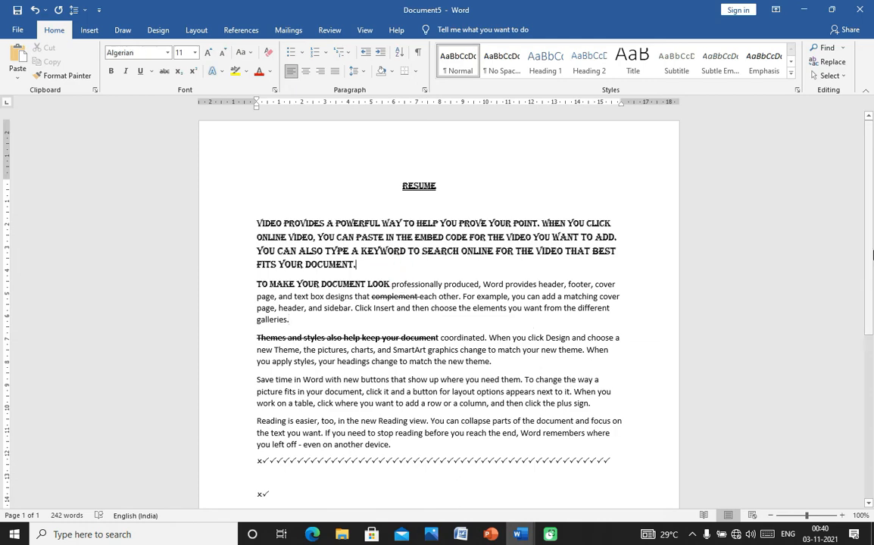
# - Type another Wingdings 2 symbol right after the ×✓ characters
pyautogui.scroll(-5, 616, 353)
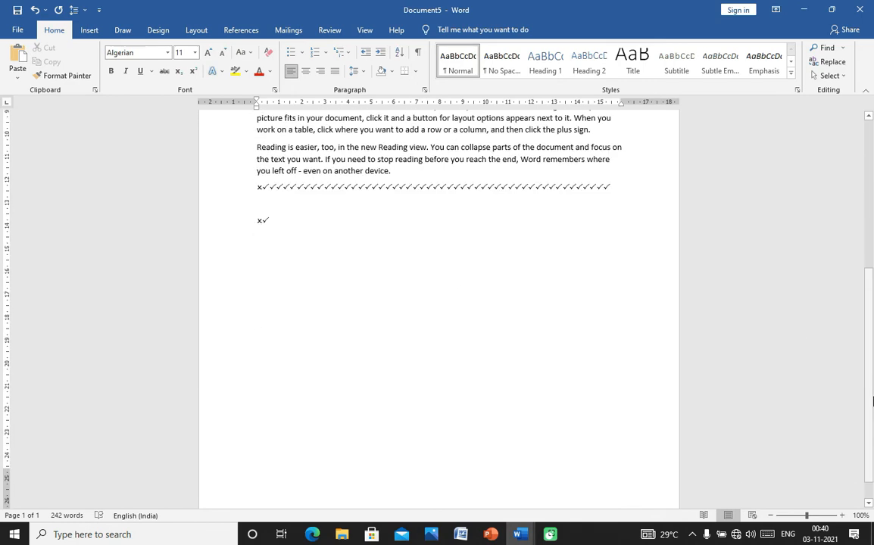
pyautogui.click(387, 262)
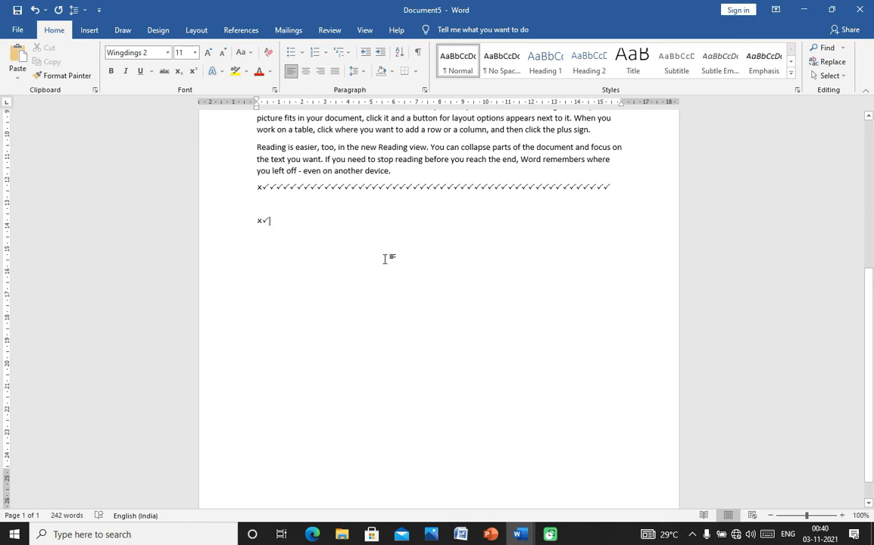
pyautogui.write('g')
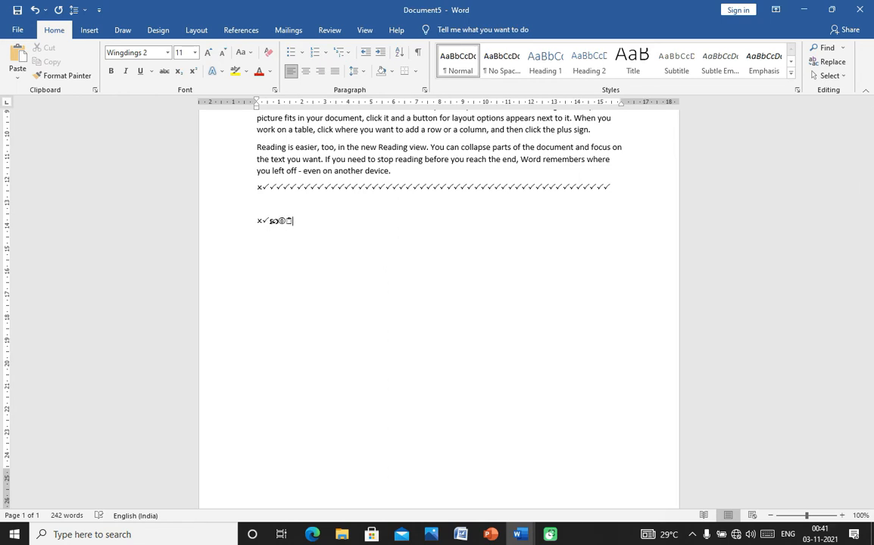
pyautogui.click(168, 53)
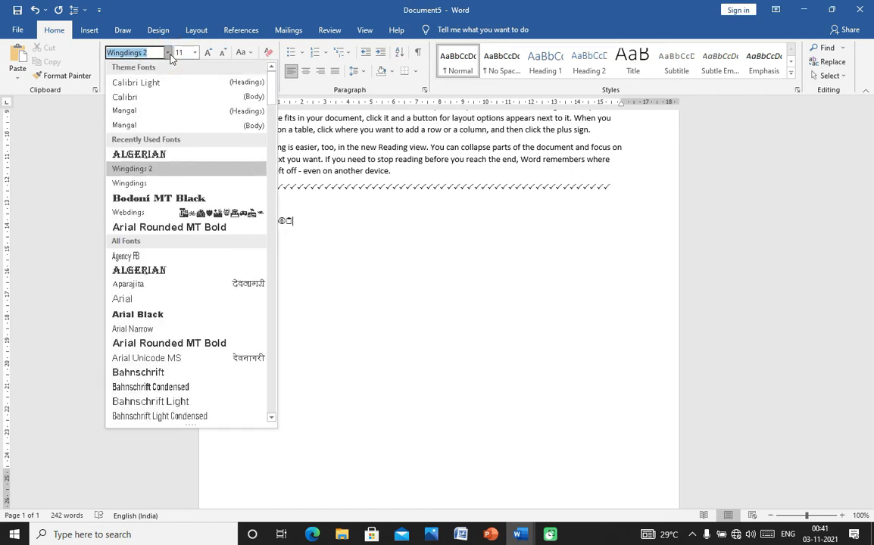
# - Start a new Mangal line reading 'Co2' with the 2 in subscript
pyautogui.click(152, 111)
pyautogui.press('Return')
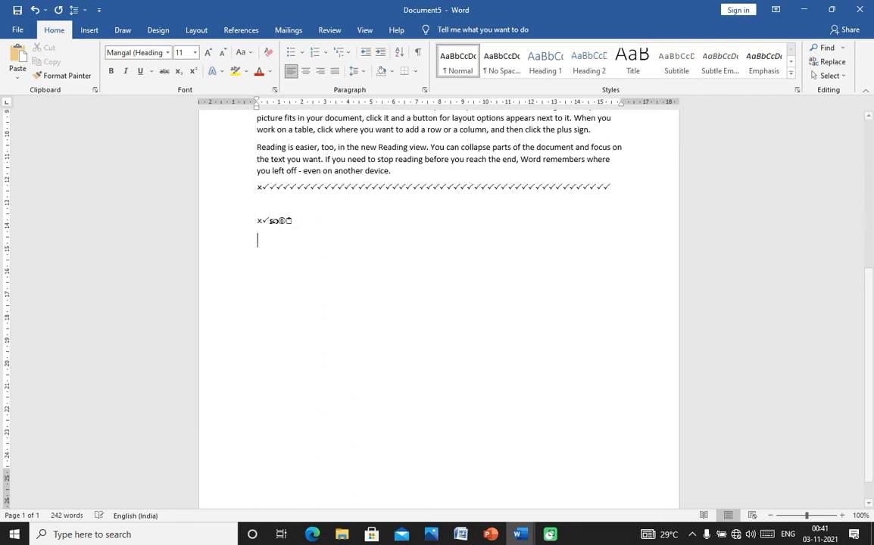
pyautogui.write('Co2')
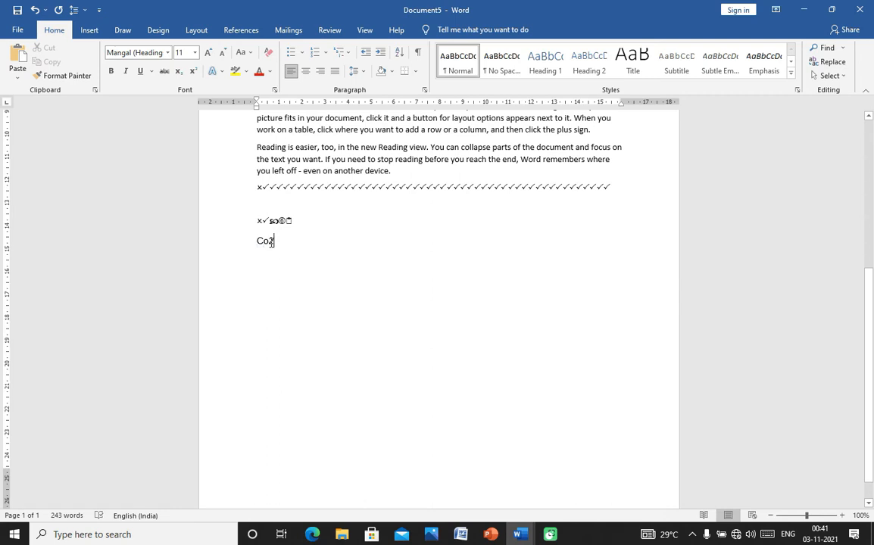
pyautogui.moveTo(270, 241); pyautogui.dragTo(276, 244)
pyautogui.click(179, 72)
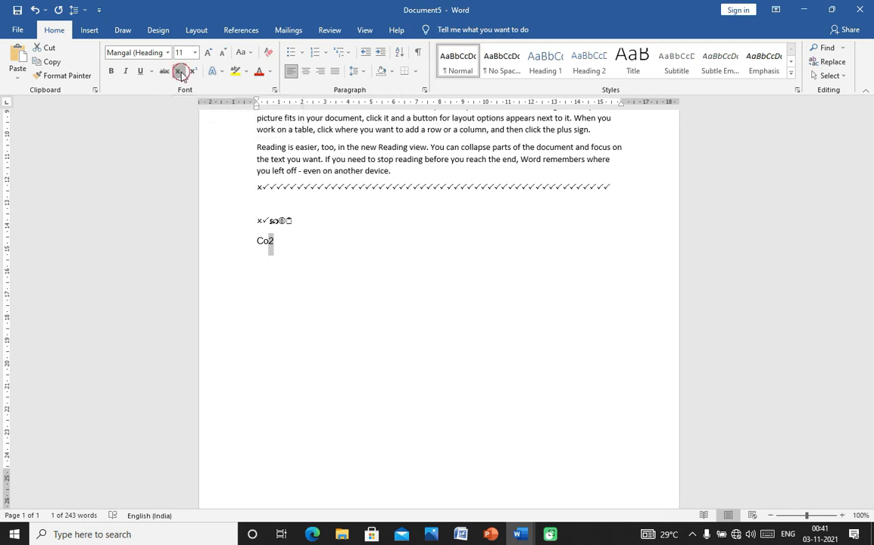
pyautogui.click(284, 241)
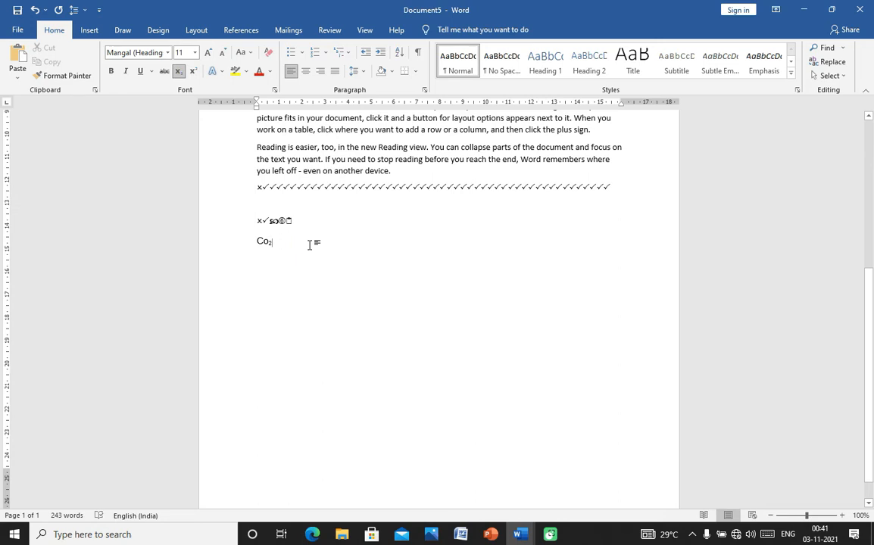
# - Continue with subscript '10' and 'h', then normal-size 'dsfsdfs', ending with a new line
pyautogui.write('10')
pyautogui.press('Return')
pyautogui.press('Return')
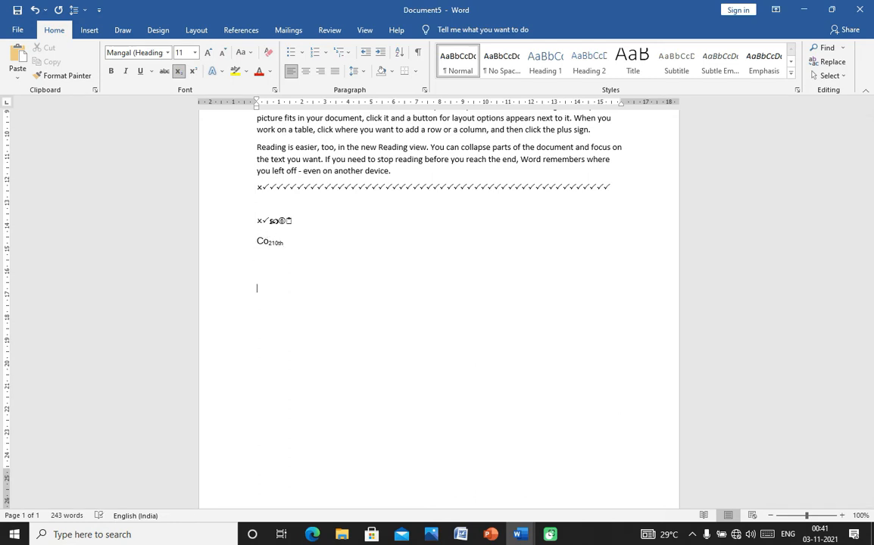
pyautogui.click(283, 244)
pyautogui.write('h')
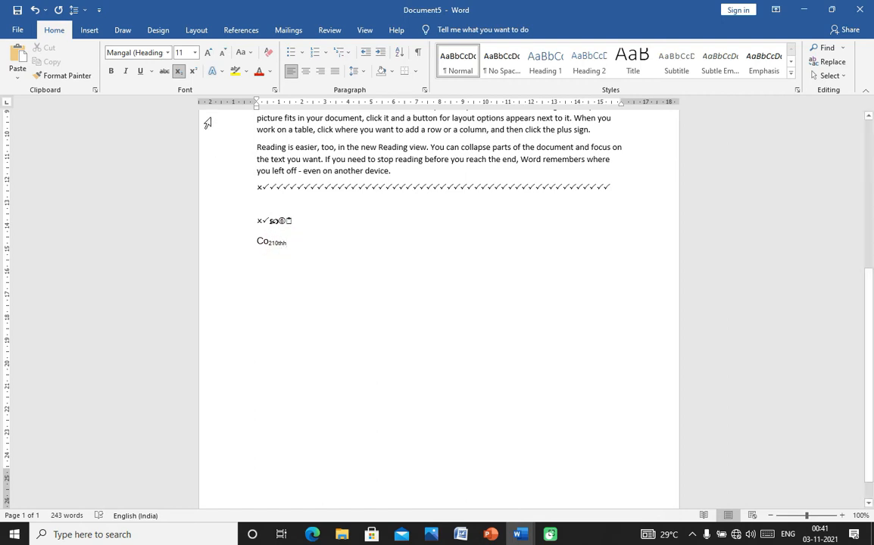
pyautogui.click(178, 72)
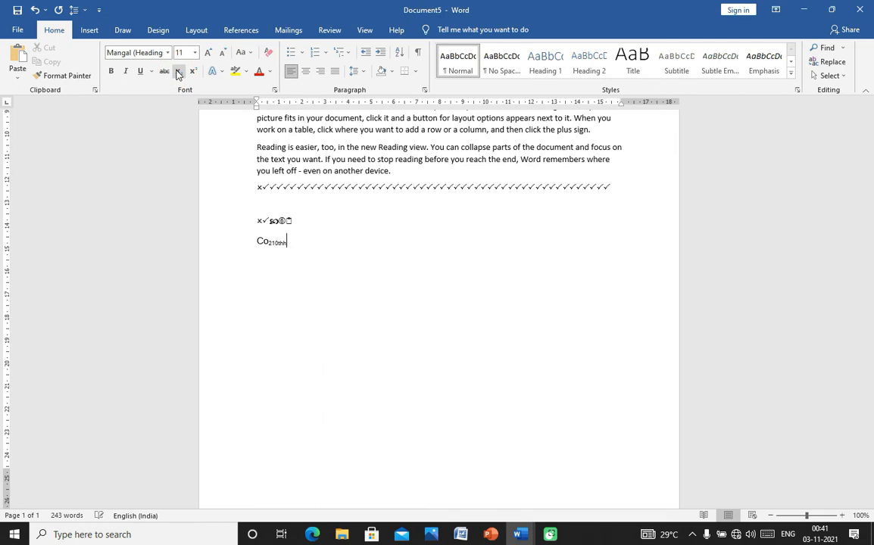
pyautogui.write('dsfsdfs')
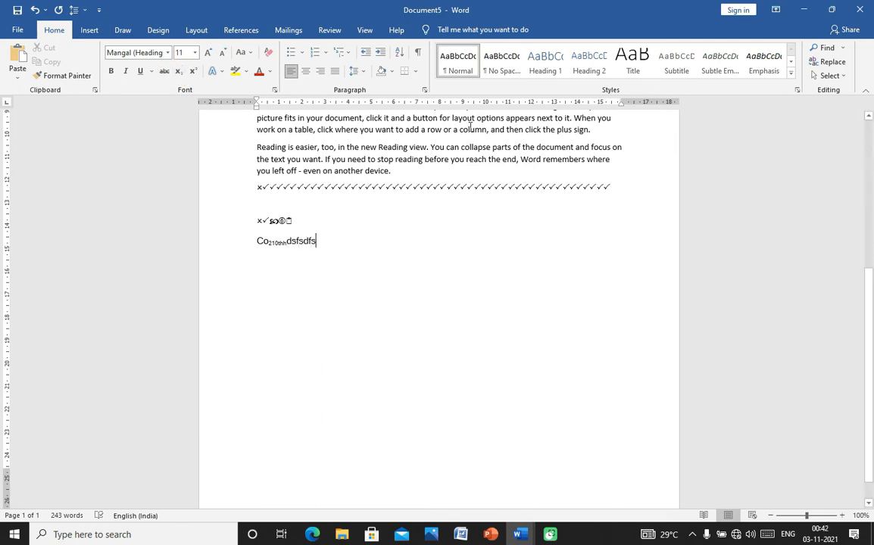
pyautogui.press('Return')
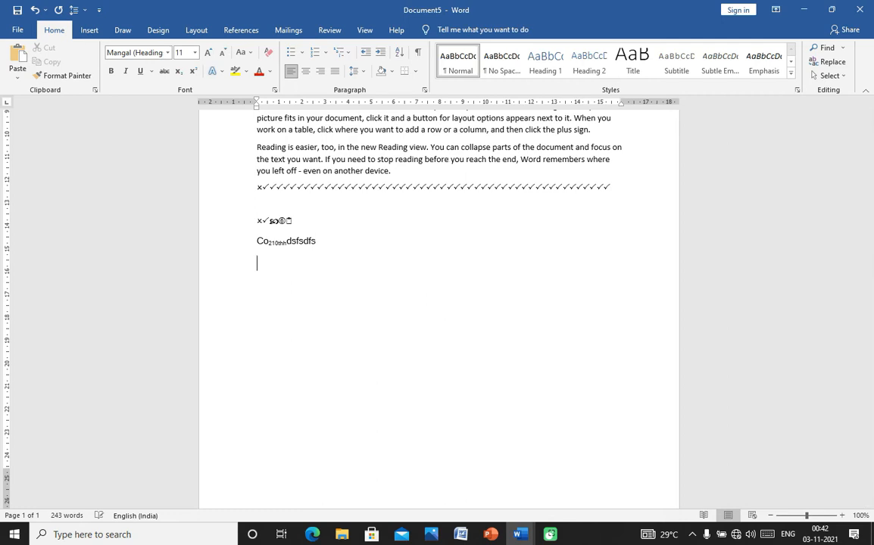
# - Type '10th' on the new line and raise 'th' to superscript
pyautogui.write('10th')
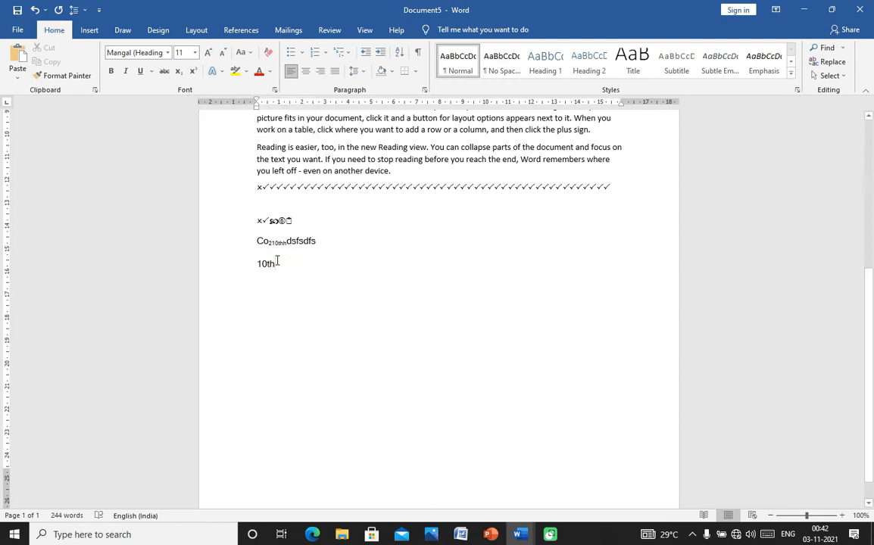
pyautogui.moveTo(277, 260); pyautogui.dragTo(269, 263)
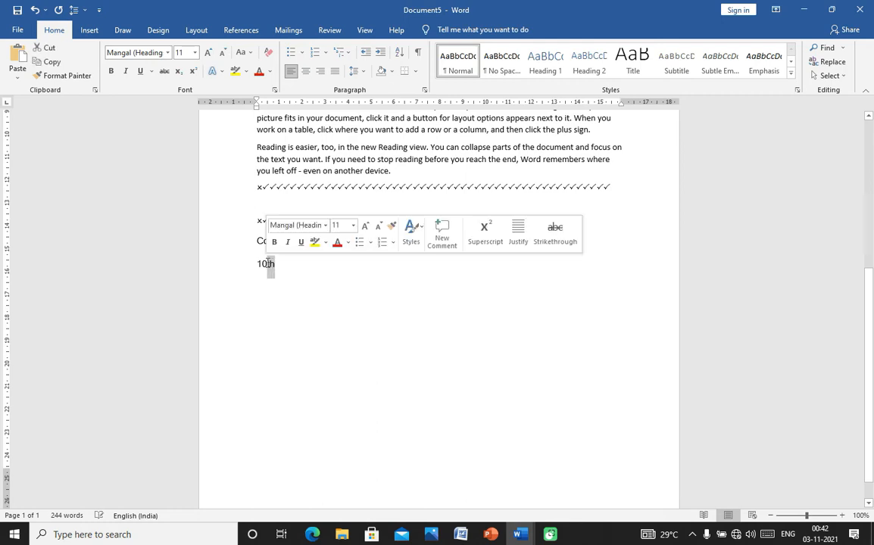
pyautogui.click(194, 71)
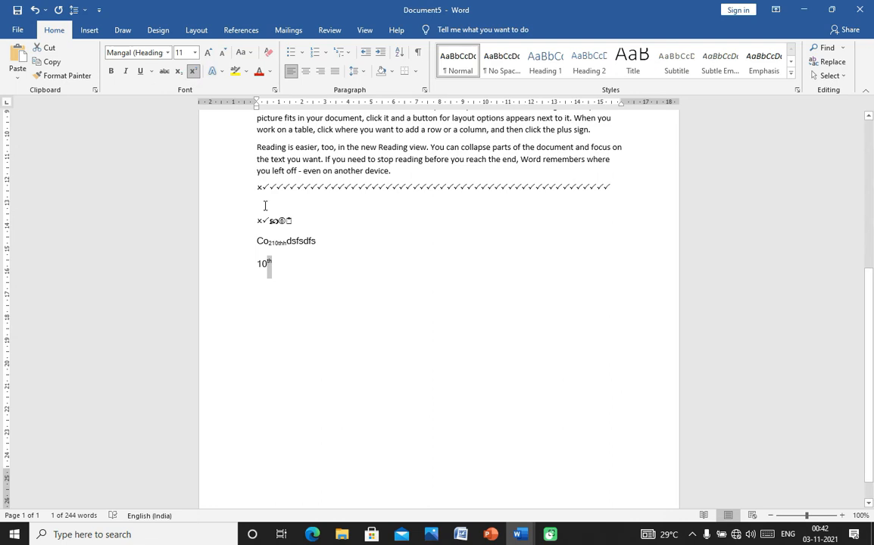
pyautogui.click(178, 72)
pyautogui.click(193, 71)
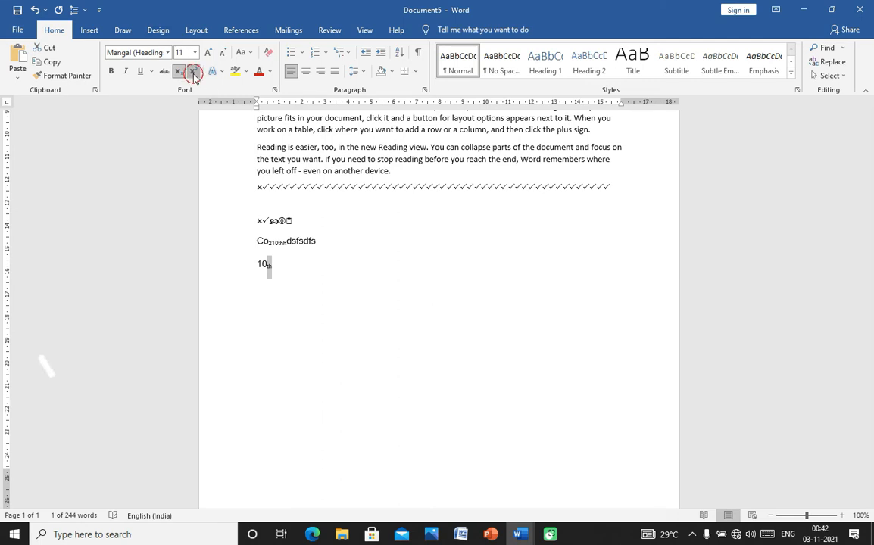
pyautogui.click(323, 313)
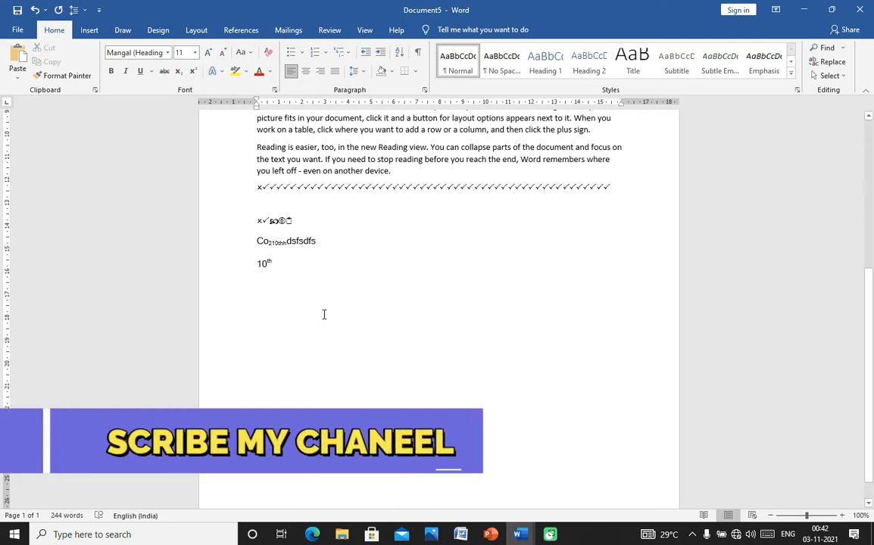
# - Scroll to the top and set the RESUME title to 26 pt
pyautogui.click(222, 72)
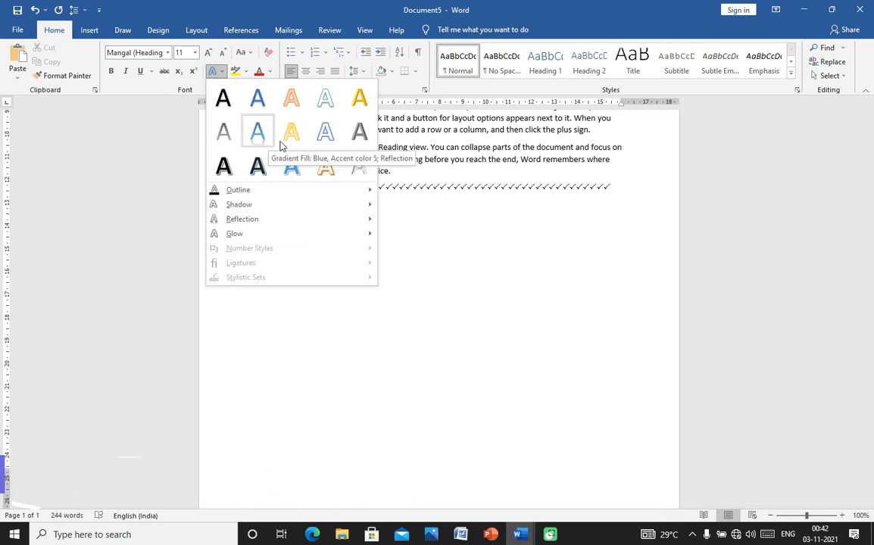
pyautogui.moveTo(265, 204)
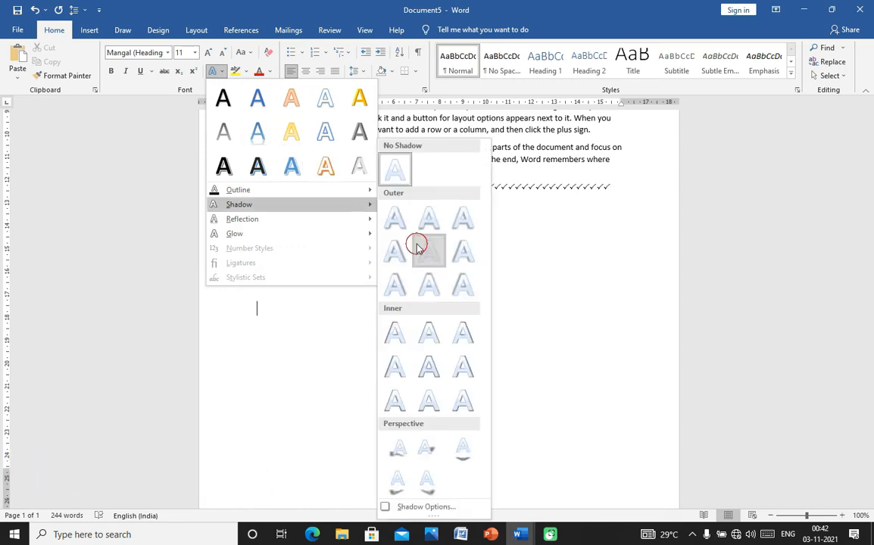
pyautogui.click(542, 265)
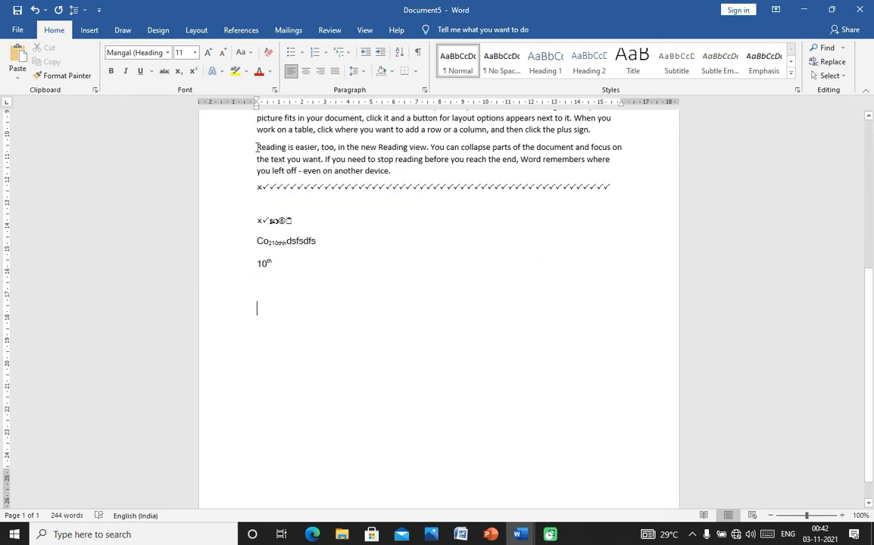
pyautogui.click(872, 306)
pyautogui.moveTo(872, 307); pyautogui.dragTo(782, 170)
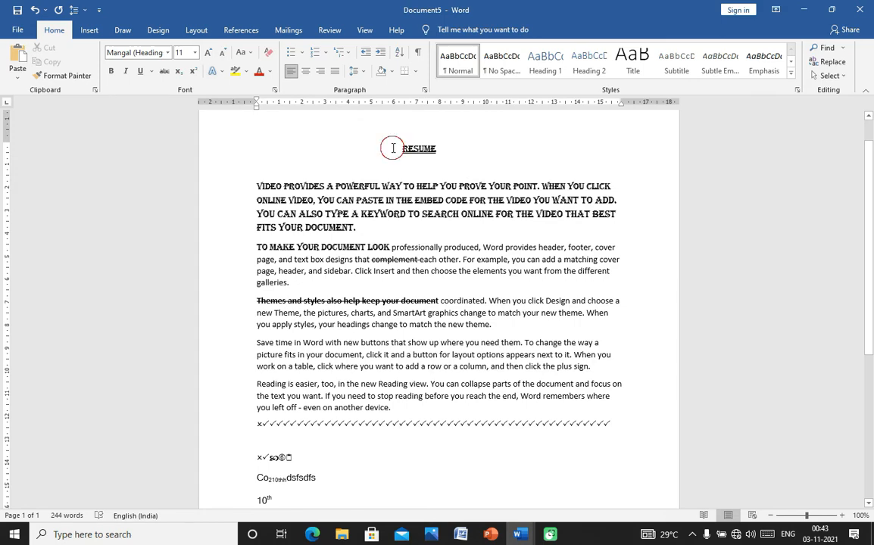
pyautogui.moveTo(392, 146); pyautogui.dragTo(447, 151)
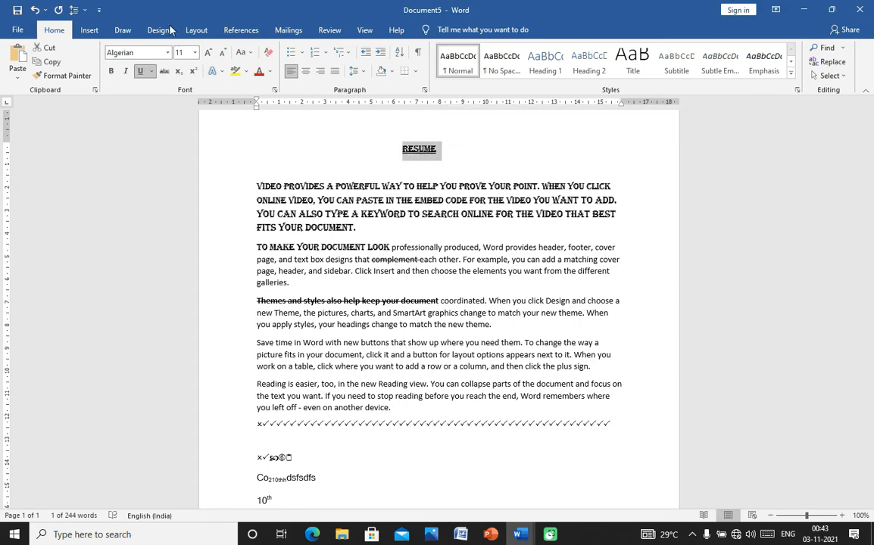
pyautogui.click(195, 53)
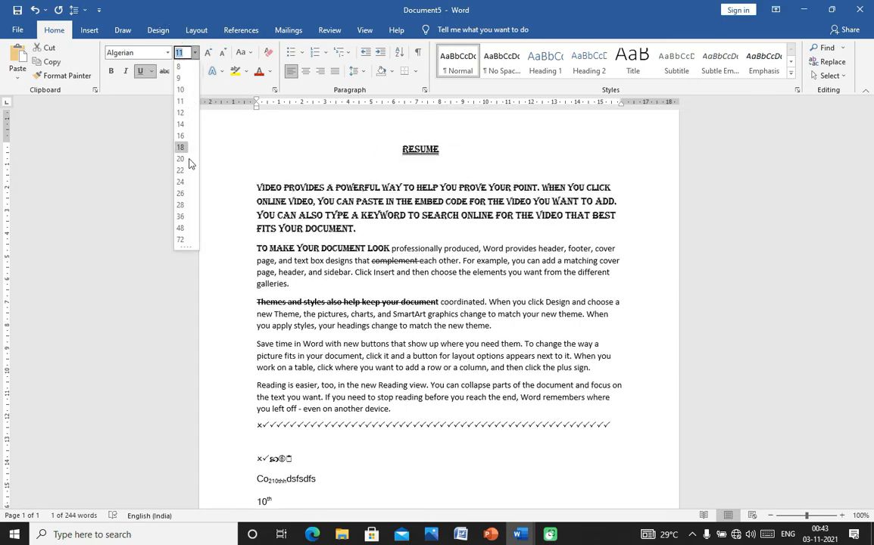
pyautogui.click(182, 195)
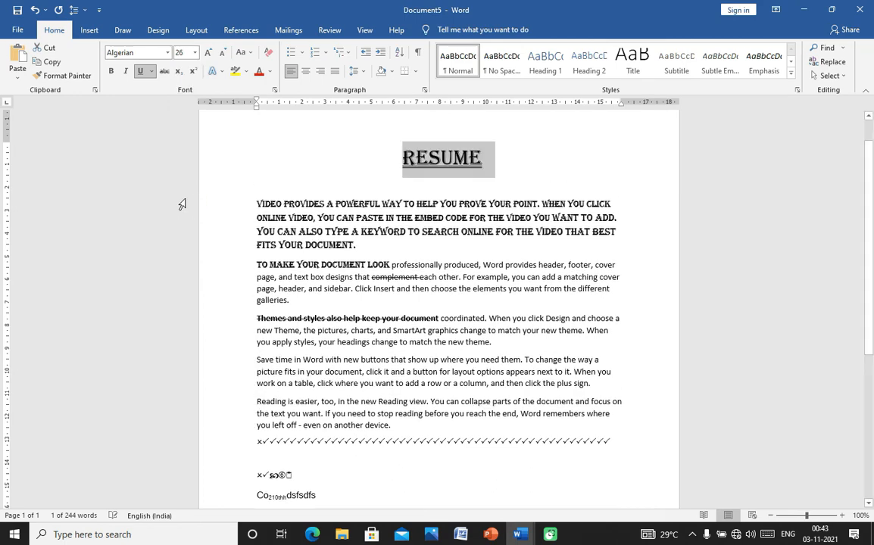
pyautogui.click(288, 183)
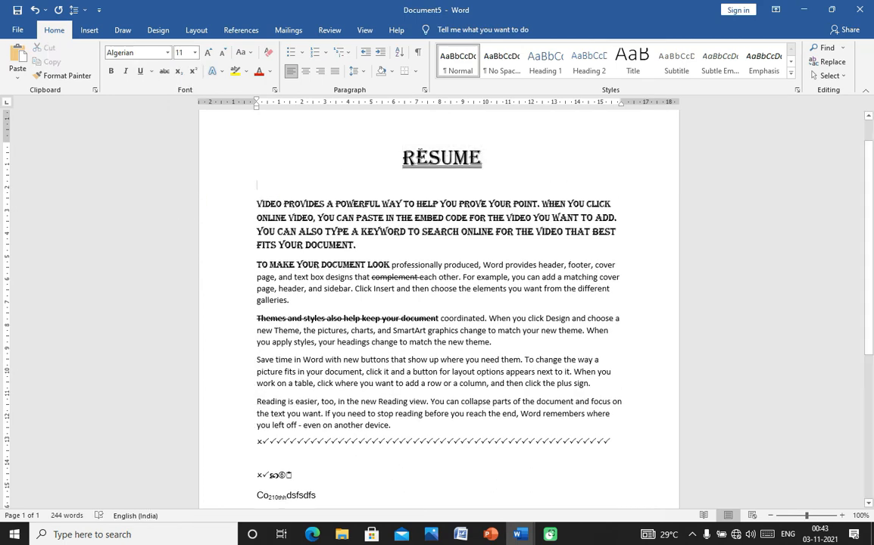
# - Give RESUME the blue outline glow text effect
pyautogui.moveTo(364, 159); pyautogui.dragTo(447, 159)
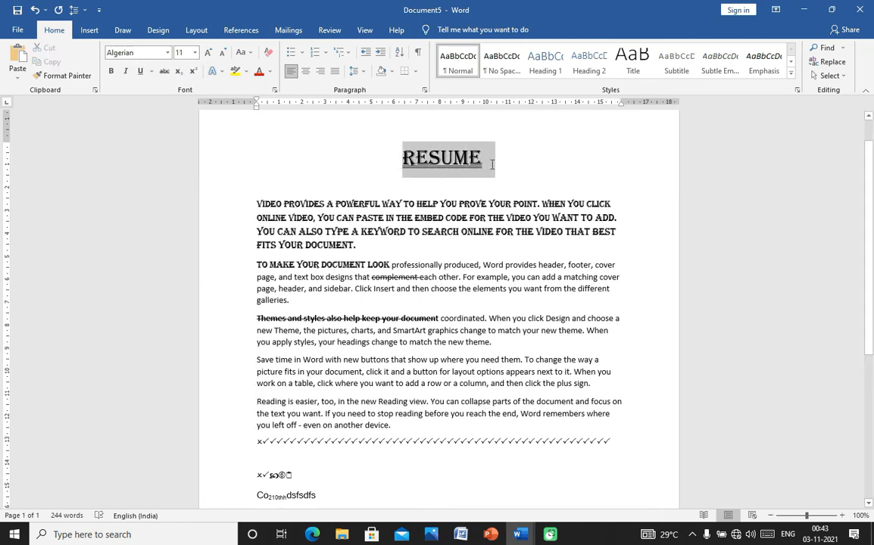
pyautogui.click(219, 71)
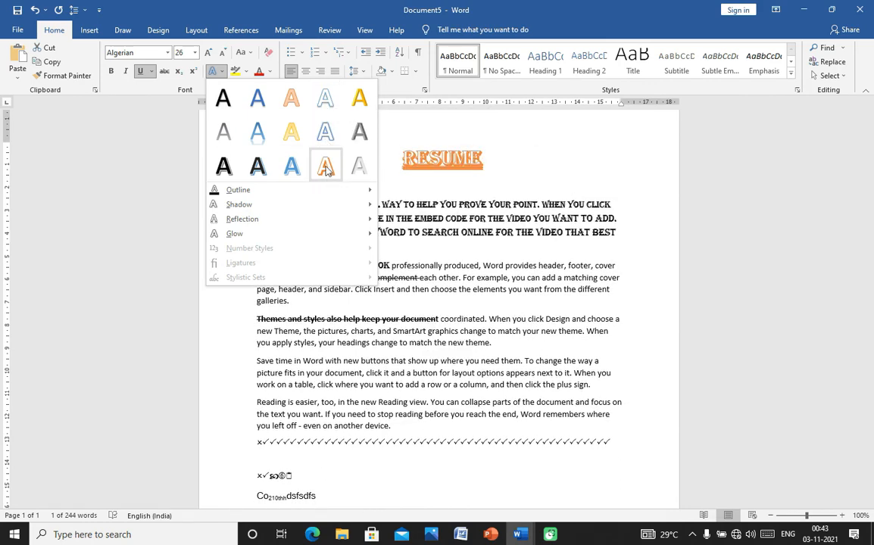
pyautogui.click(325, 133)
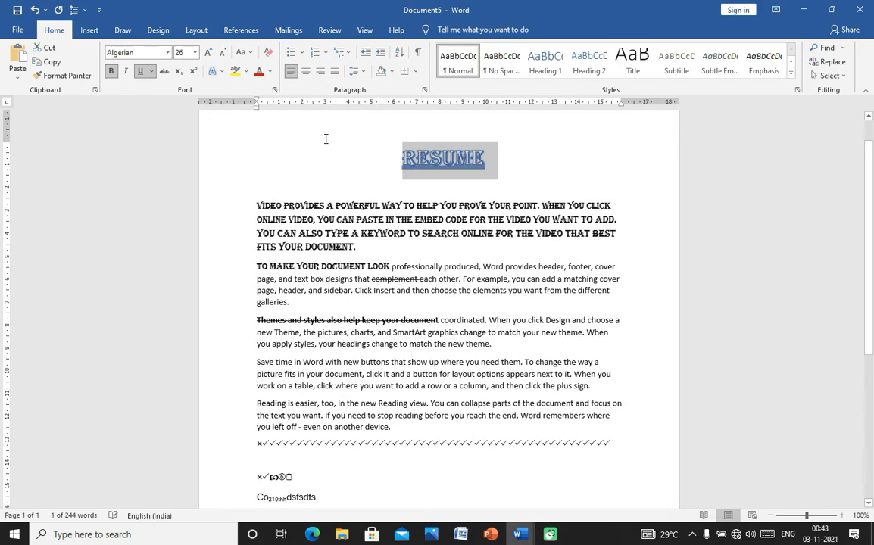
pyautogui.click(402, 156)
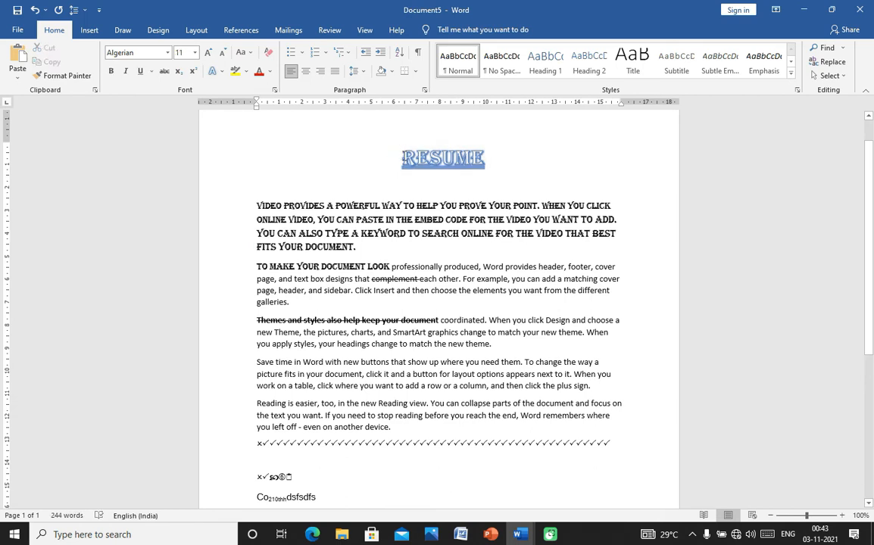
pyautogui.moveTo(401, 155); pyautogui.dragTo(484, 155)
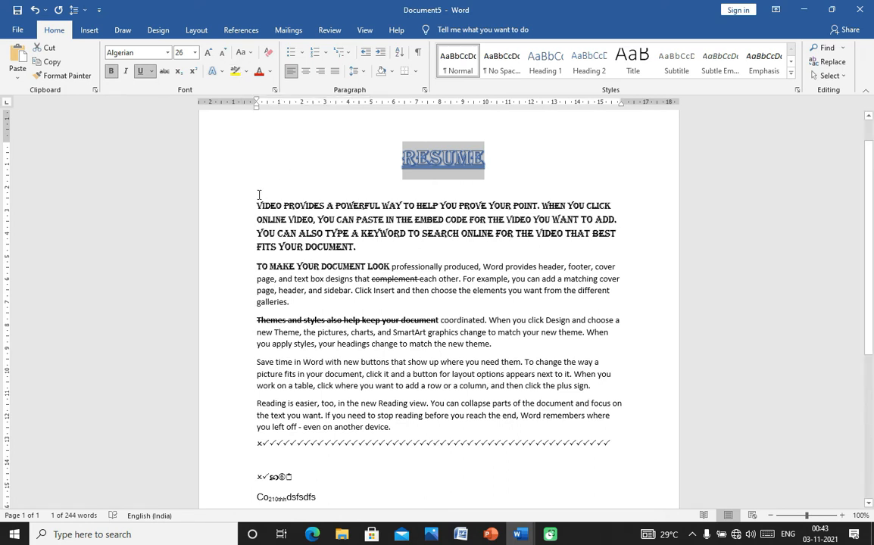
pyautogui.moveTo(254, 200); pyautogui.dragTo(539, 206)
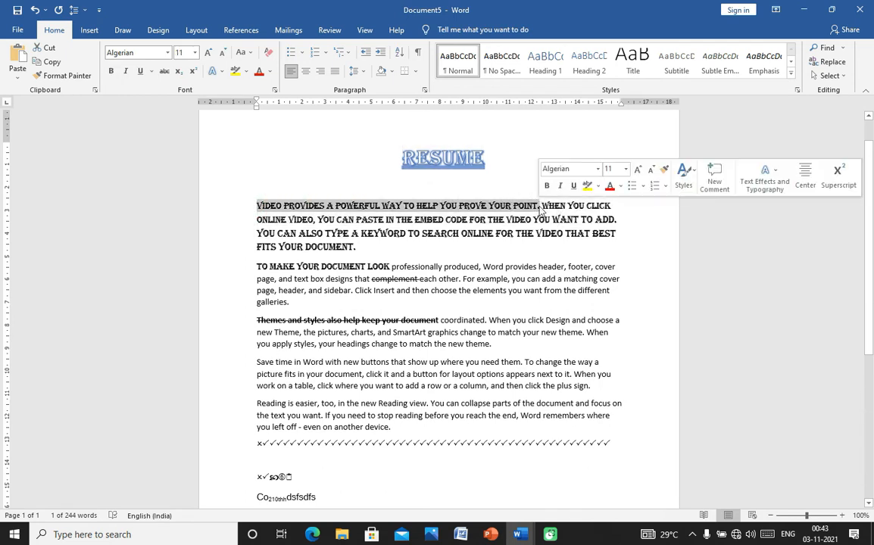
# - Highlight the opening sentence in yellow
pyautogui.click(245, 73)
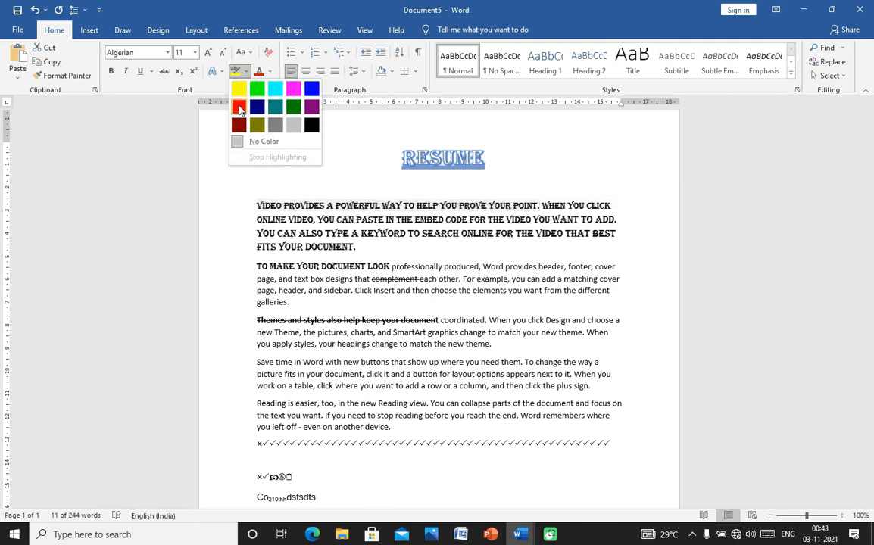
pyautogui.click(239, 90)
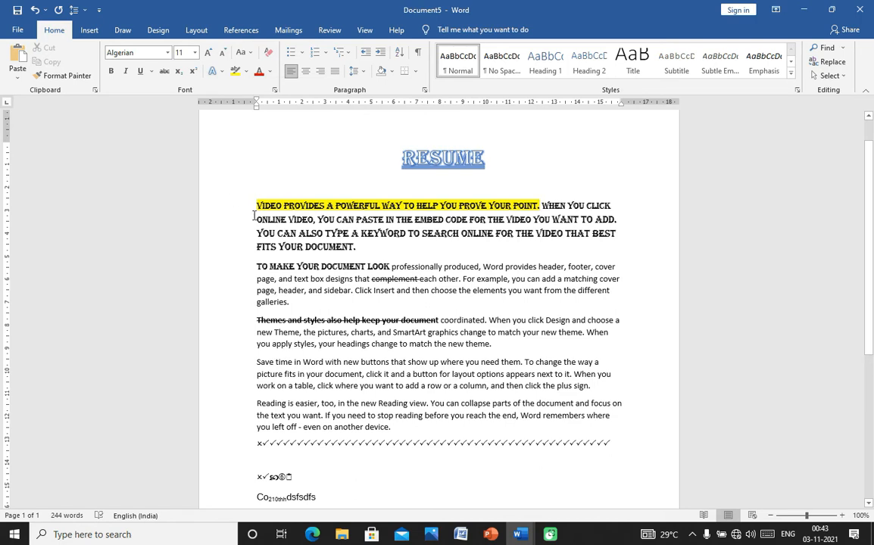
pyautogui.moveTo(252, 222); pyautogui.dragTo(349, 235)
pyautogui.click(315, 160)
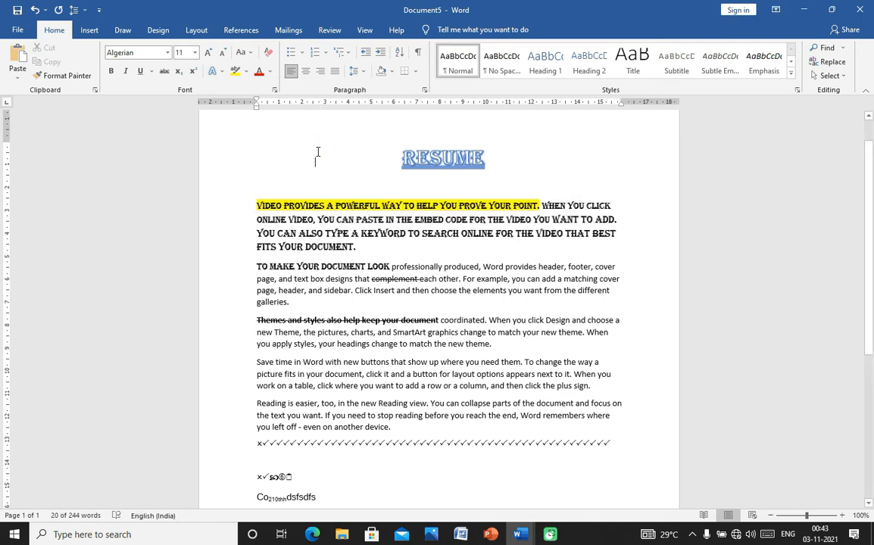
# - Highlight 'To make your document look' and the Themes passage green, then set No Color
pyautogui.click(245, 71)
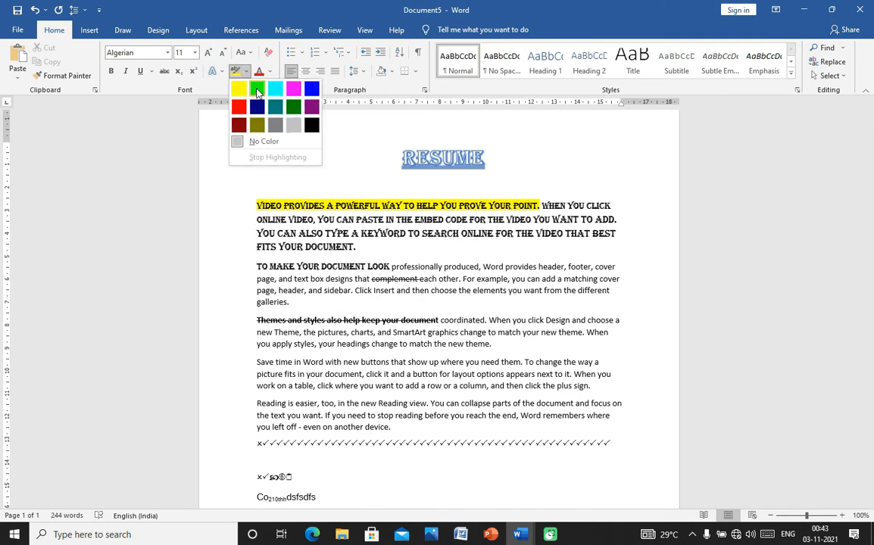
pyautogui.click(257, 89)
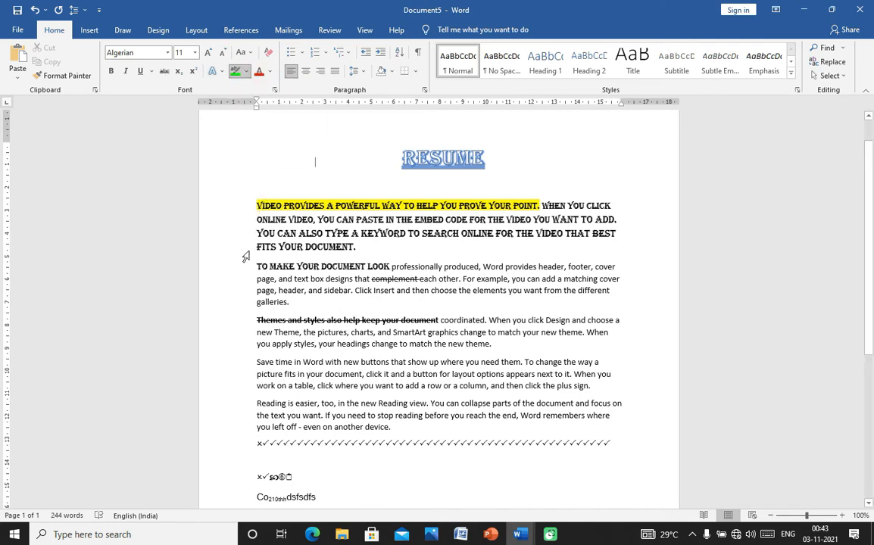
pyautogui.moveTo(253, 266); pyautogui.dragTo(389, 268)
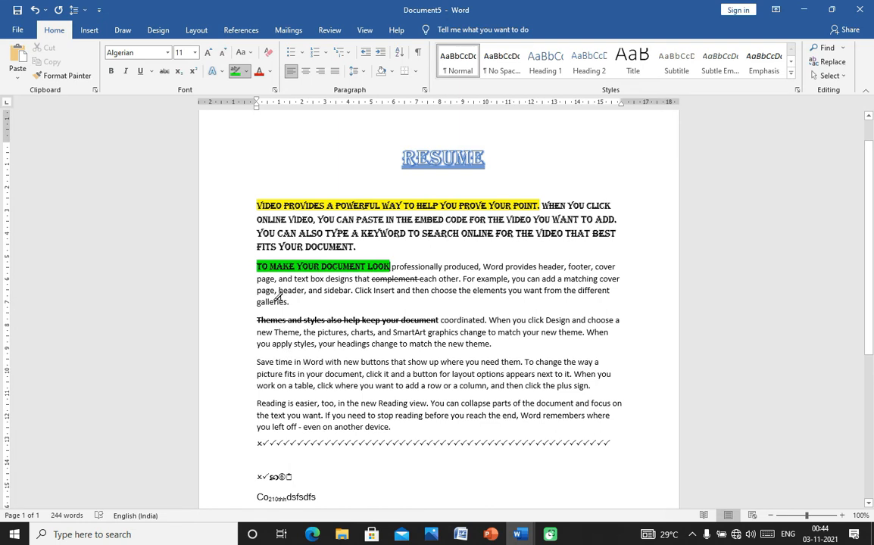
pyautogui.moveTo(249, 321)
pyautogui.mouseDown()
pyautogui.moveTo(348, 334)
pyautogui.moveTo(397, 324)
pyautogui.moveTo(390, 330)
pyautogui.moveTo(458, 333)
pyautogui.mouseUp()
pyautogui.click(433, 290)
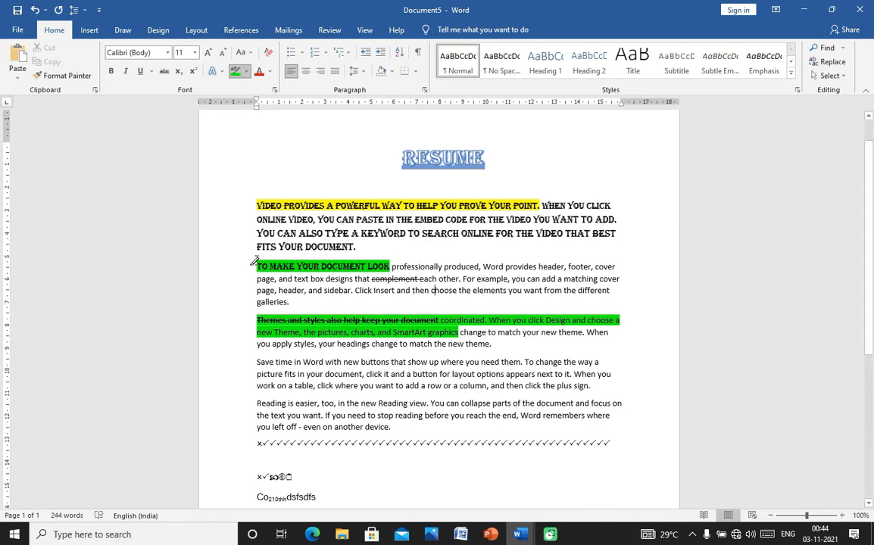
pyautogui.click(245, 73)
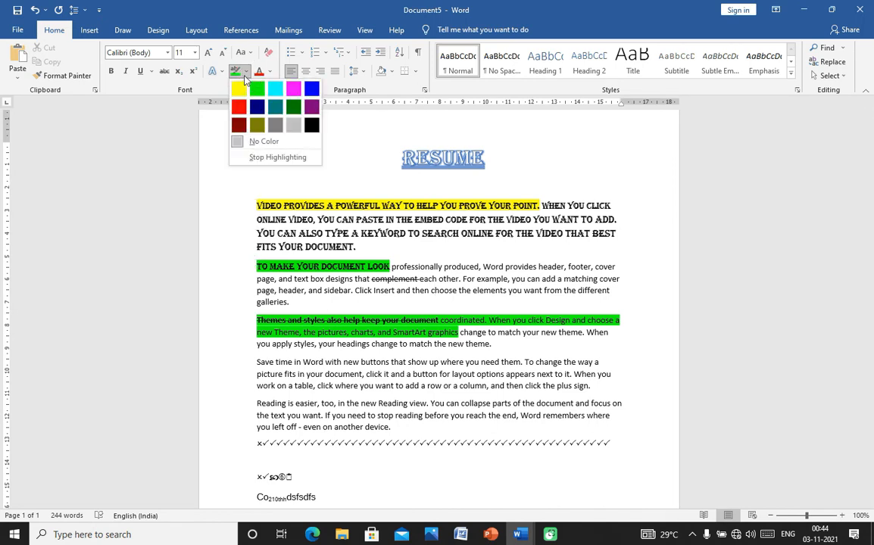
pyautogui.click(263, 140)
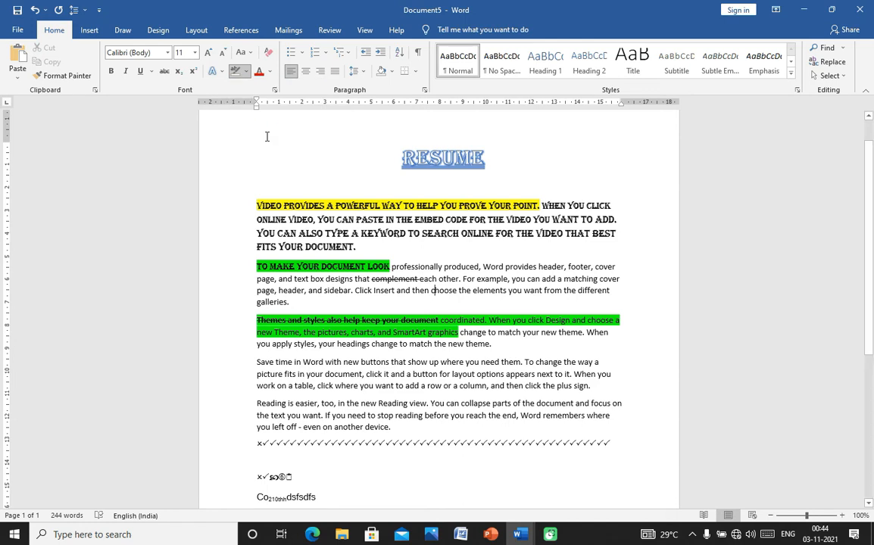
# - Erase the green highlight from 'To make your document look' and the Themes passage using No Color
pyautogui.moveTo(244, 265)
pyautogui.mouseDown()
pyautogui.moveTo(501, 318)
pyautogui.moveTo(492, 343)
pyautogui.mouseUp()
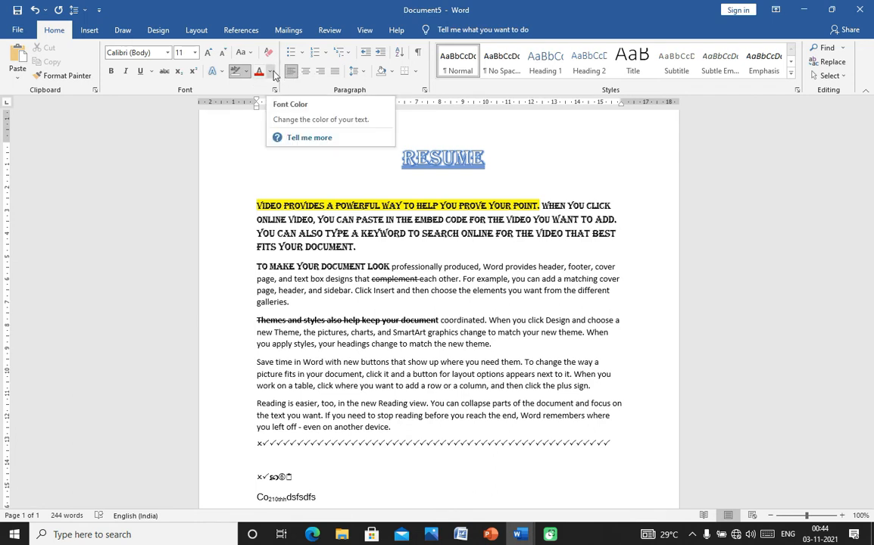
pyautogui.click(367, 161)
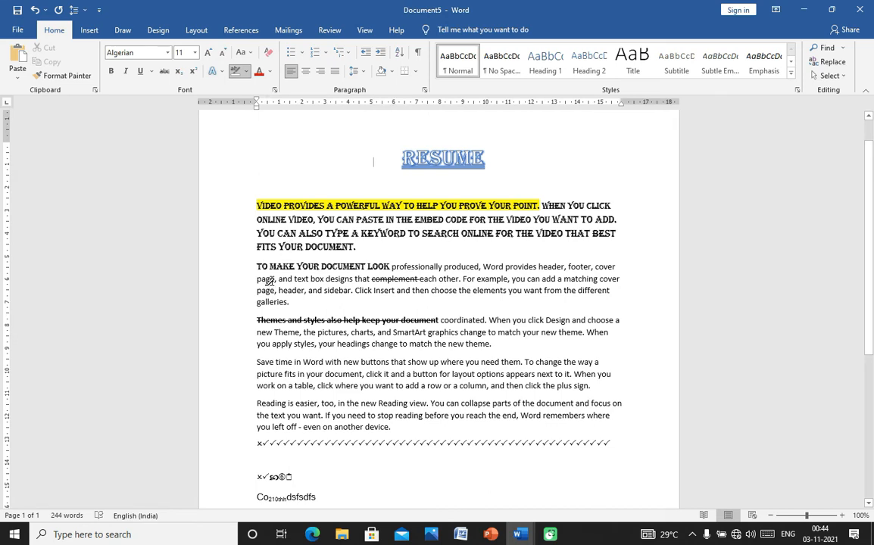
pyautogui.moveTo(259, 282); pyautogui.dragTo(351, 292)
pyautogui.click(240, 77)
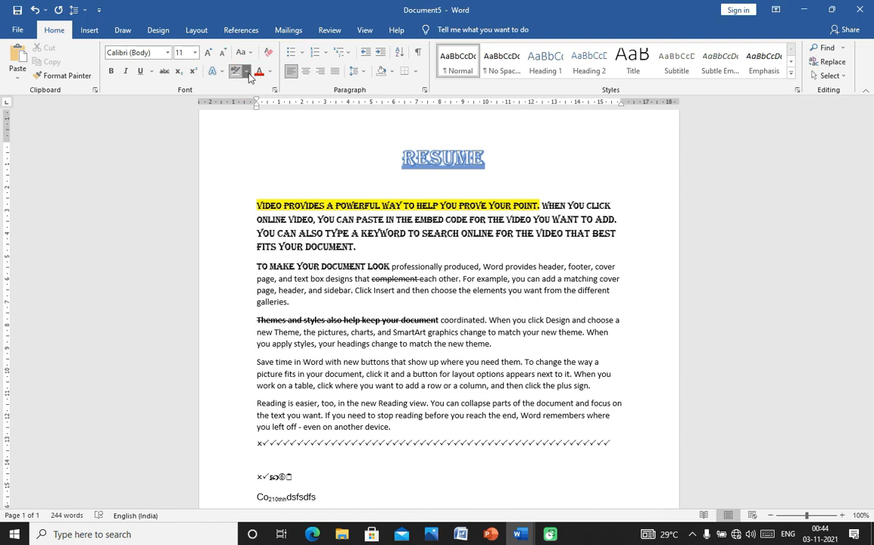
pyautogui.click(247, 72)
pyautogui.click(277, 147)
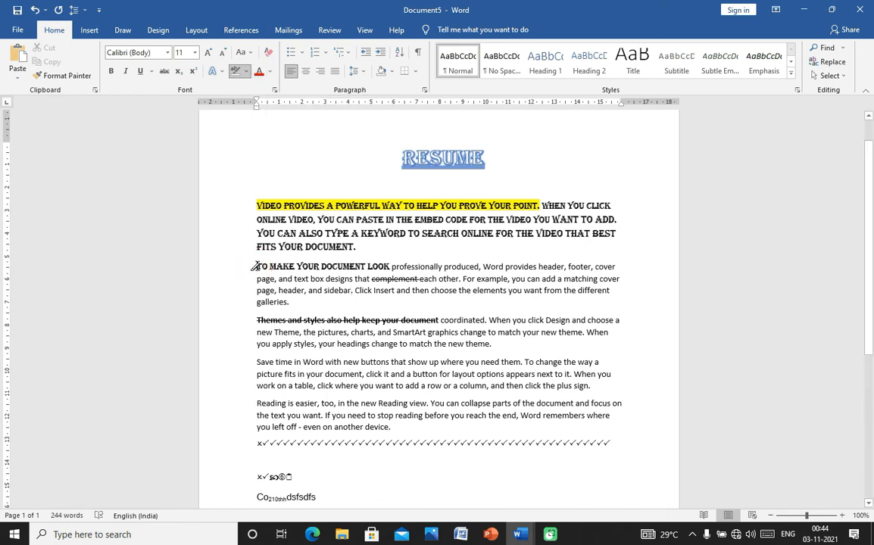
pyautogui.moveTo(257, 265); pyautogui.dragTo(375, 298)
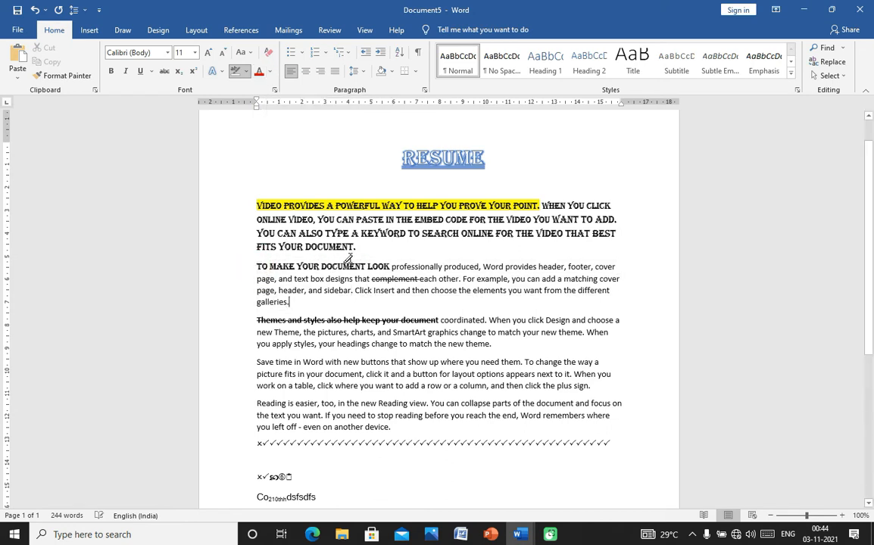
# - Change the 'To make your document look' paragraph's font colour from red to purple
pyautogui.click(269, 71)
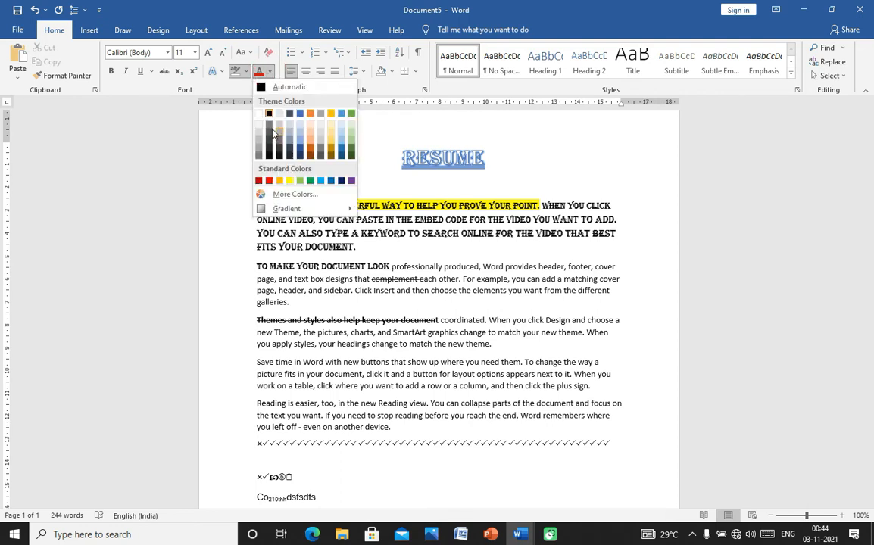
pyautogui.click(268, 181)
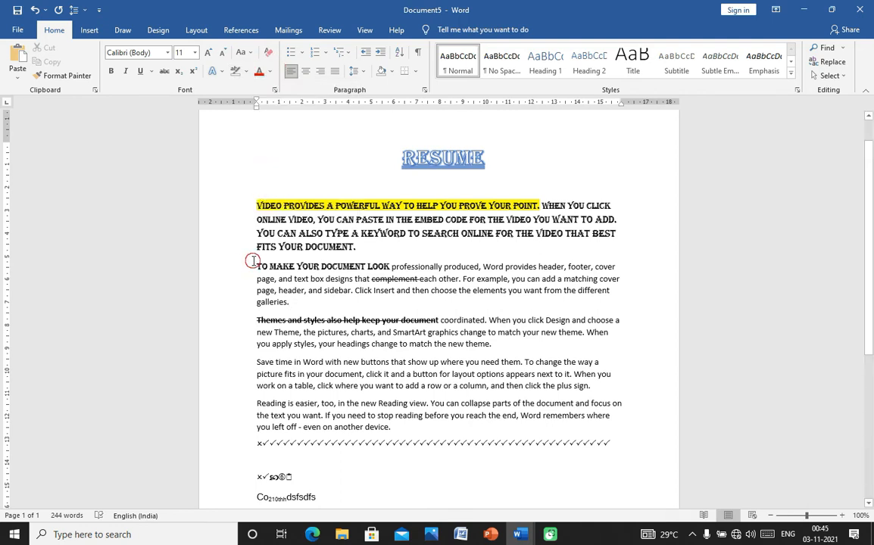
pyautogui.moveTo(256, 267); pyautogui.dragTo(290, 302)
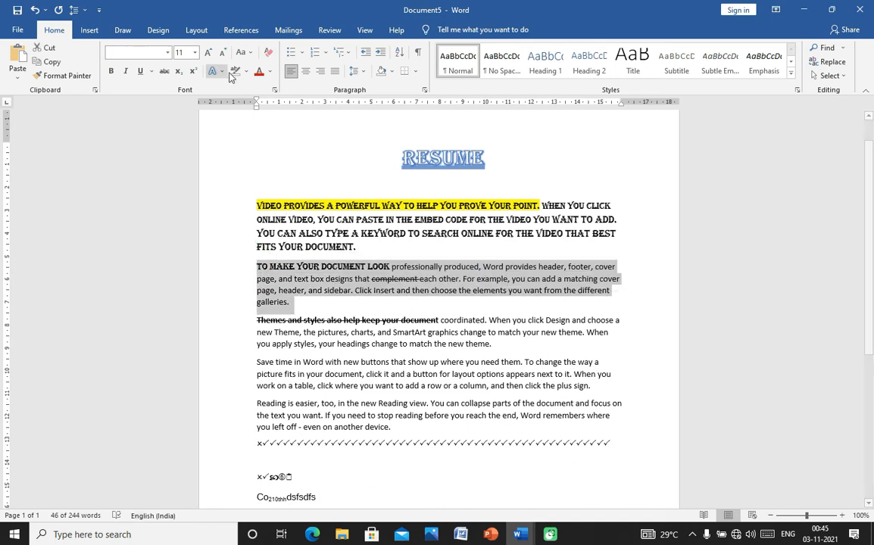
pyautogui.click(271, 75)
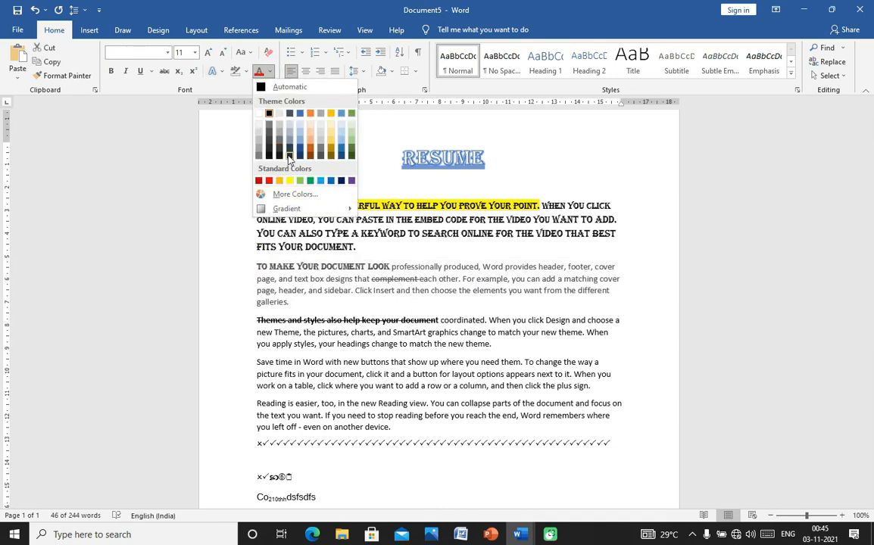
pyautogui.click(269, 181)
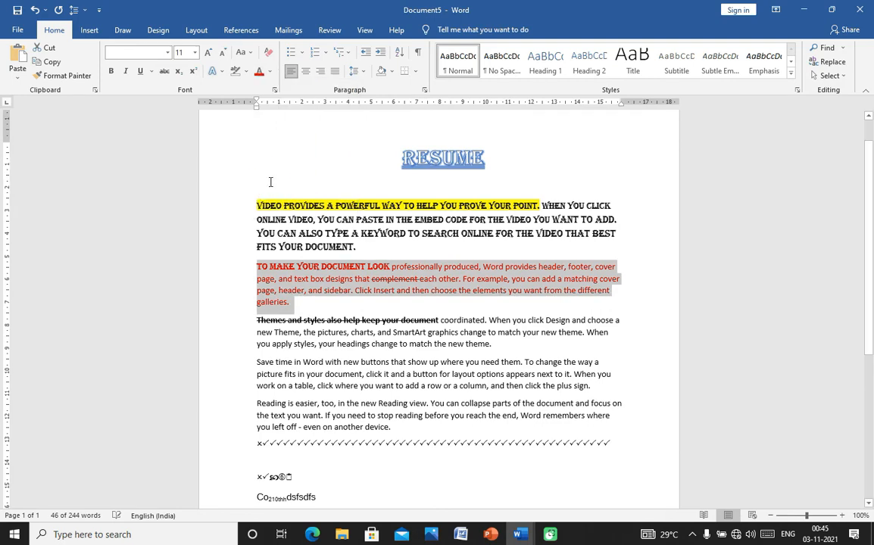
pyautogui.click(270, 72)
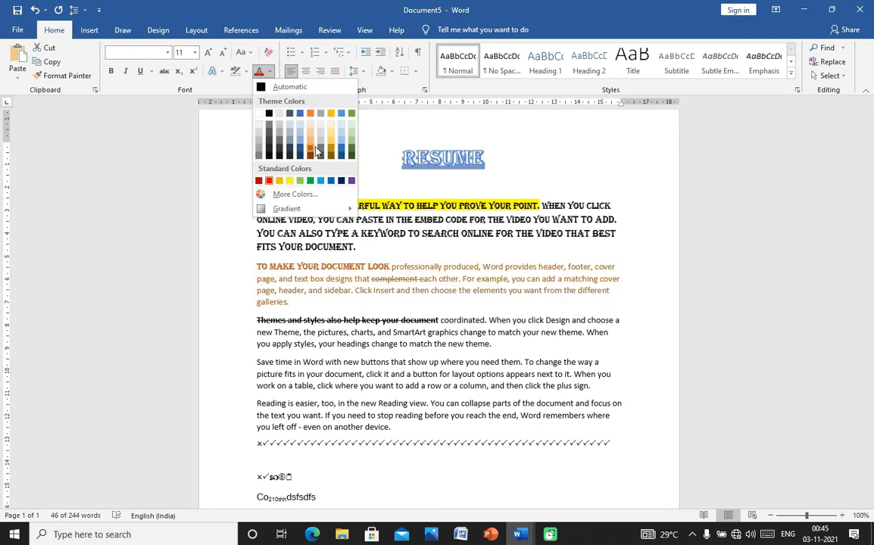
pyautogui.click(352, 180)
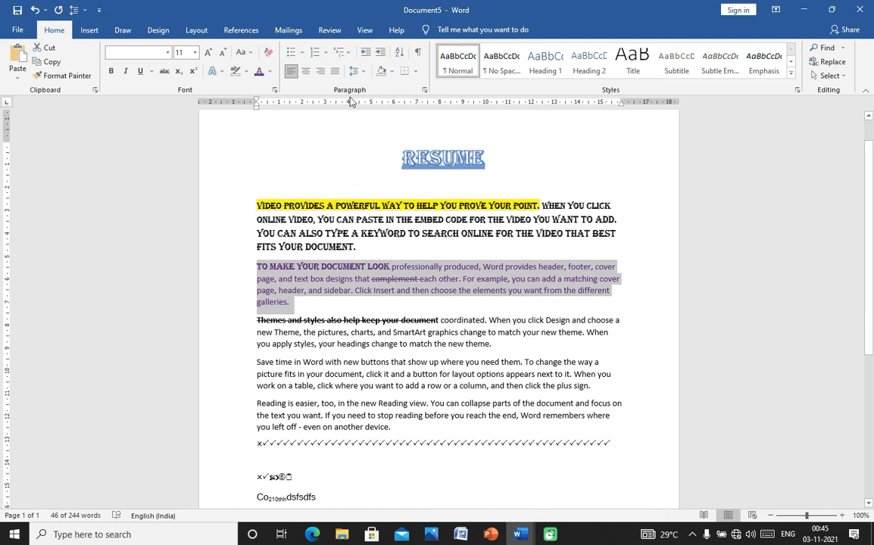
pyautogui.click(252, 53)
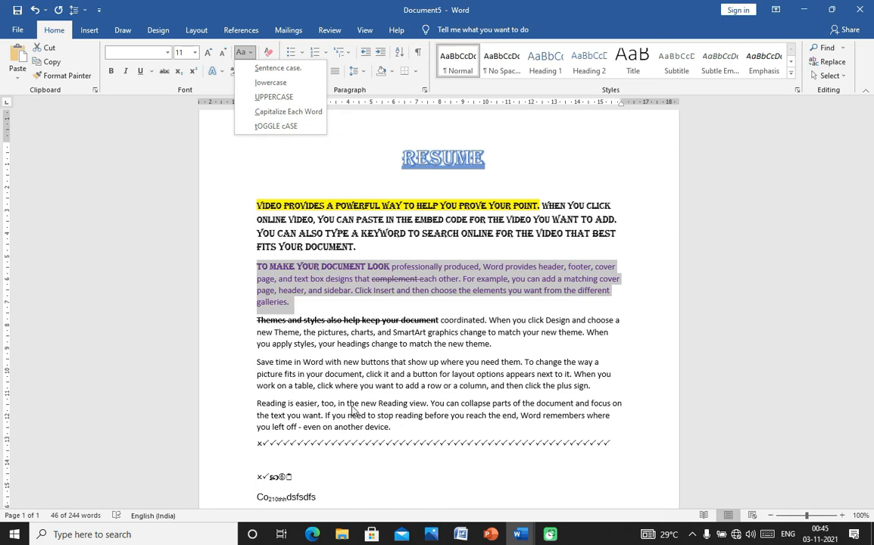
pyautogui.click(256, 358)
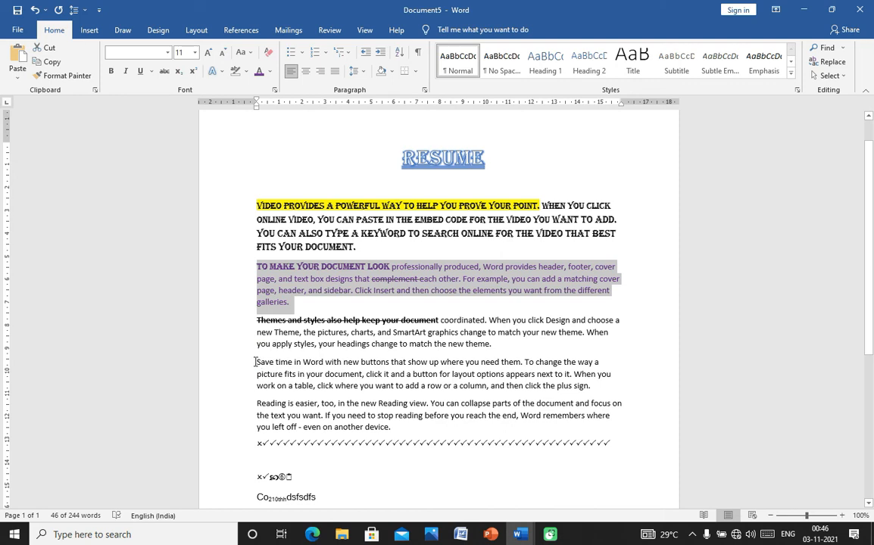
pyautogui.moveTo(256, 362); pyautogui.dragTo(605, 390)
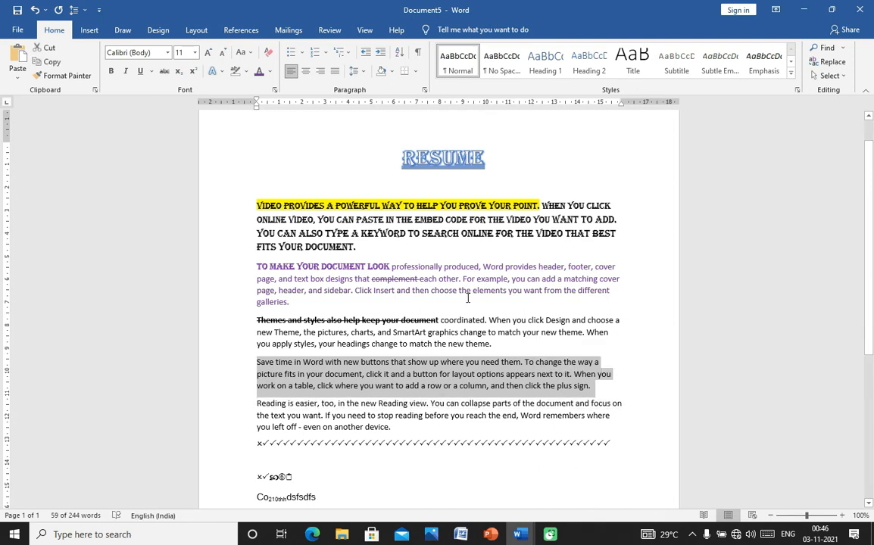
pyautogui.click(242, 52)
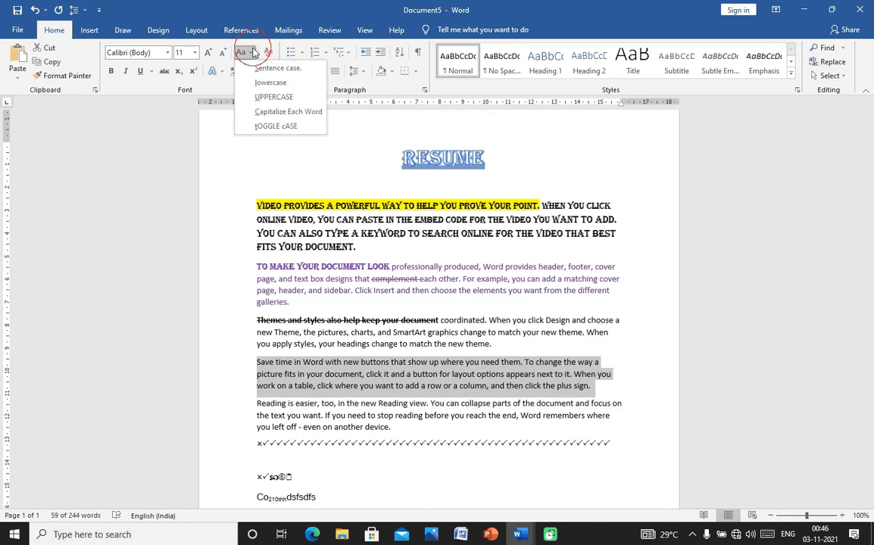
pyautogui.click(271, 70)
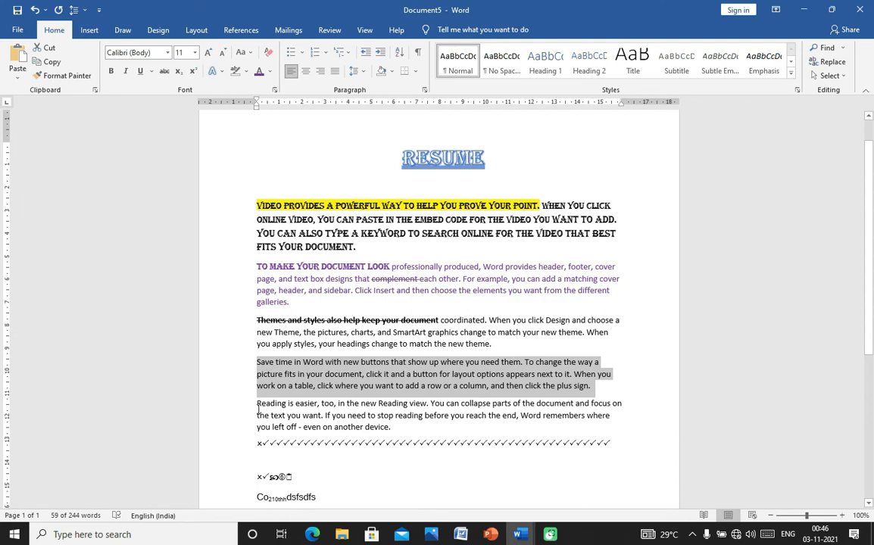
pyautogui.moveTo(257, 401); pyautogui.dragTo(396, 433)
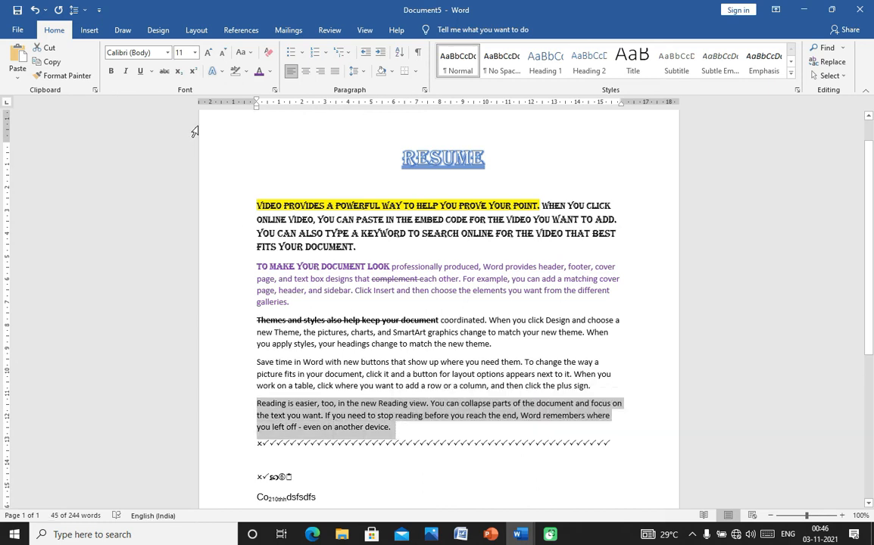
pyautogui.click(246, 53)
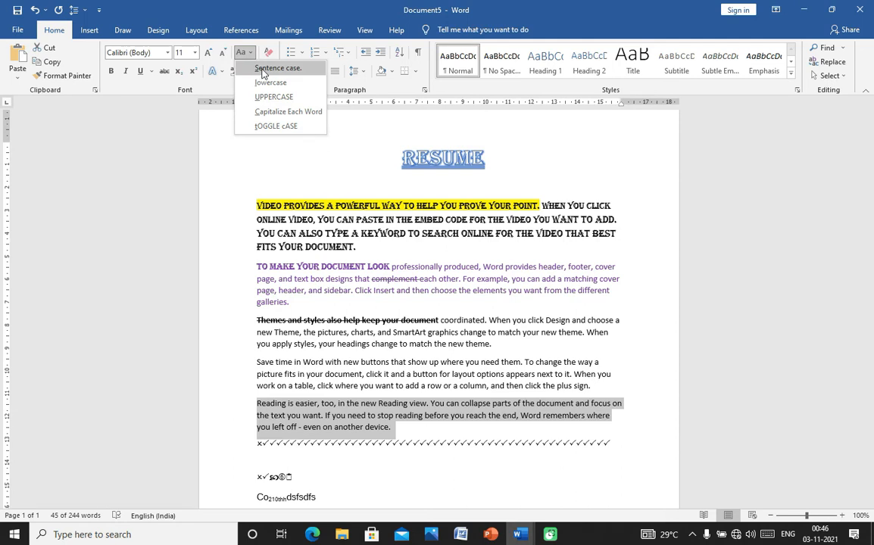
pyautogui.click(262, 70)
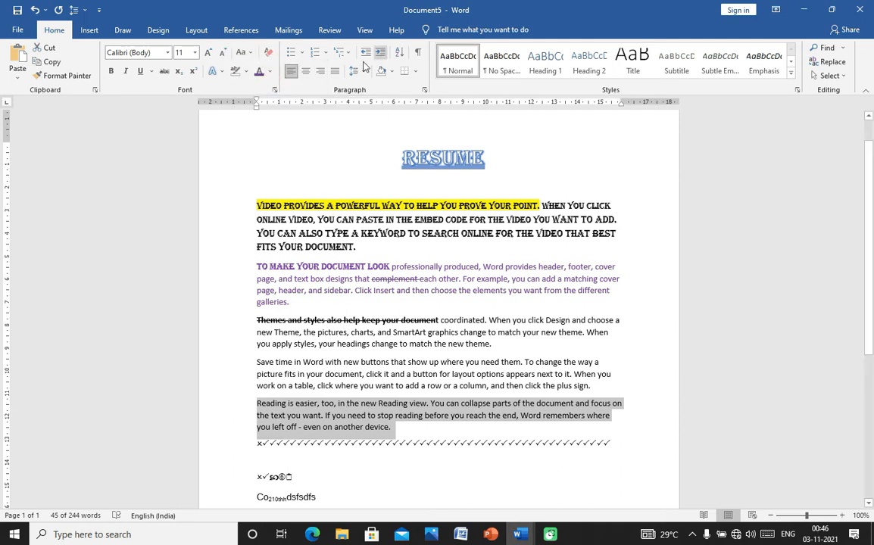
pyautogui.click(254, 54)
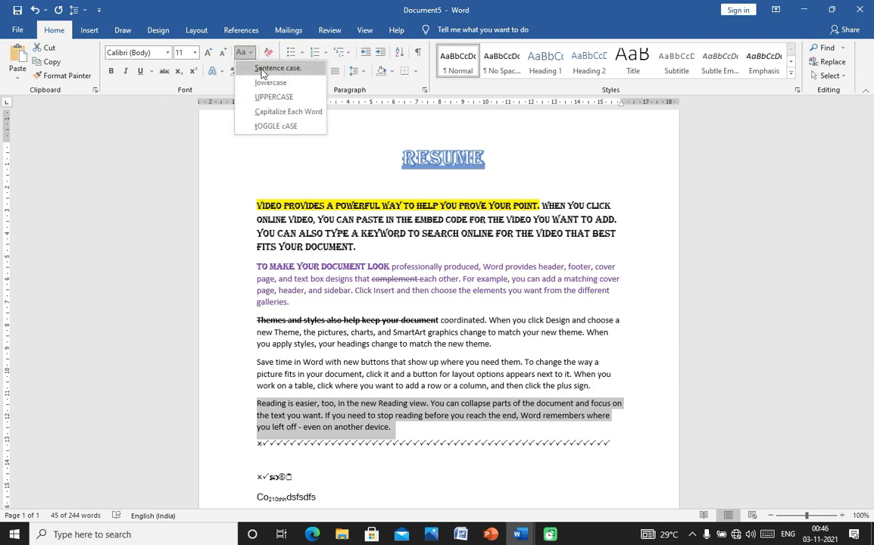
pyautogui.click(261, 70)
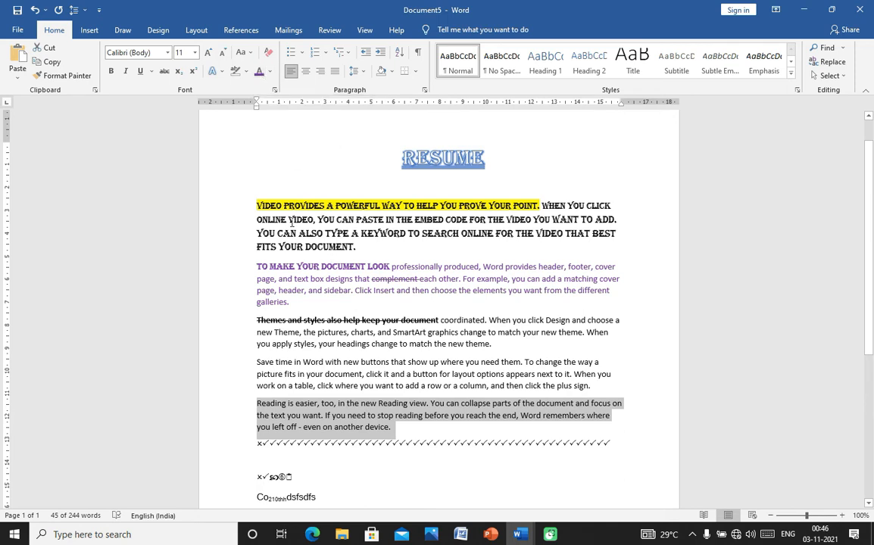
pyautogui.moveTo(253, 204); pyautogui.dragTo(339, 200)
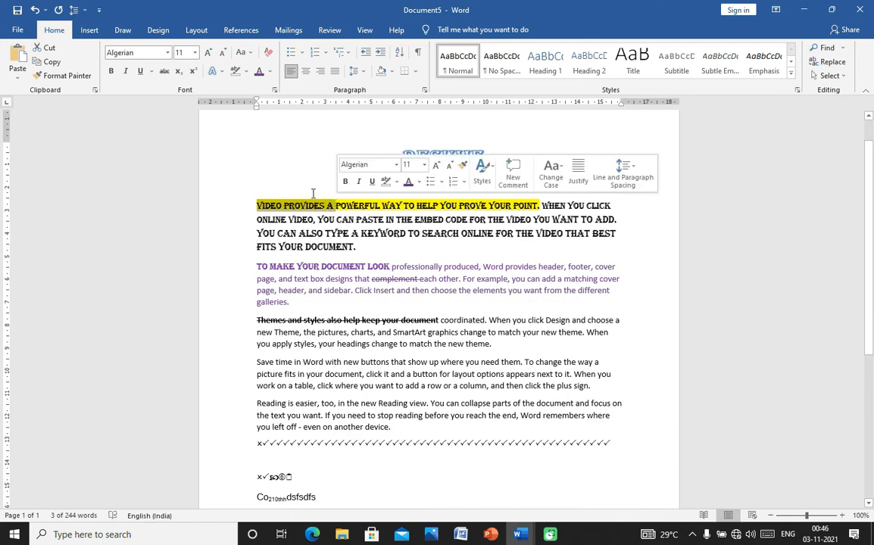
pyautogui.click(250, 53)
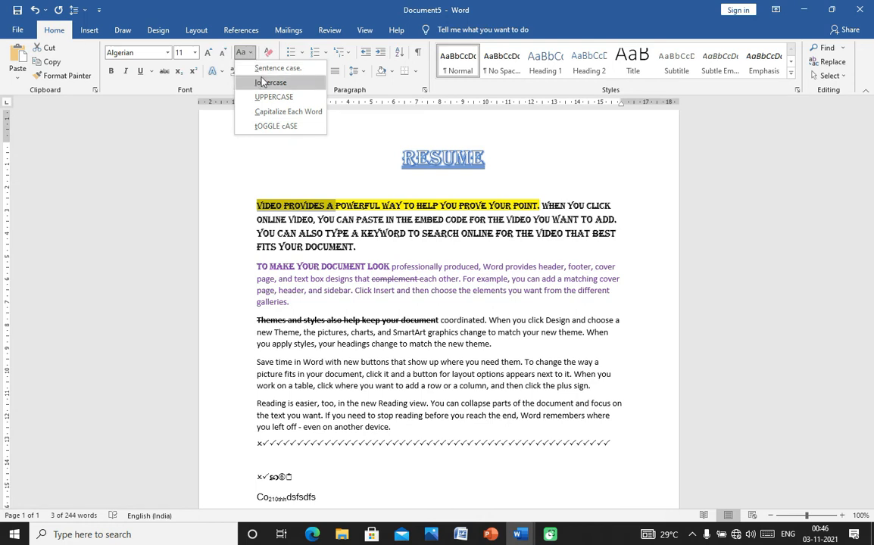
pyautogui.click(257, 69)
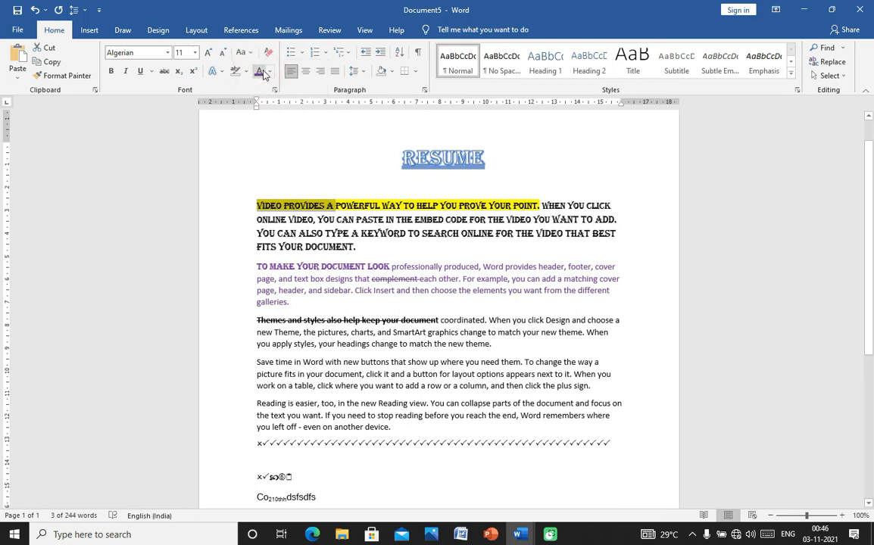
pyautogui.click(290, 209)
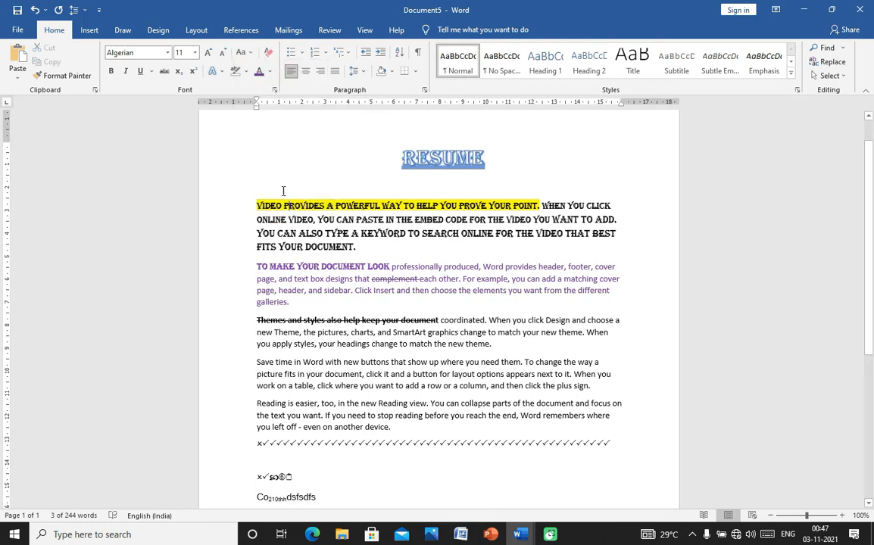
pyautogui.click(250, 53)
pyautogui.click(271, 69)
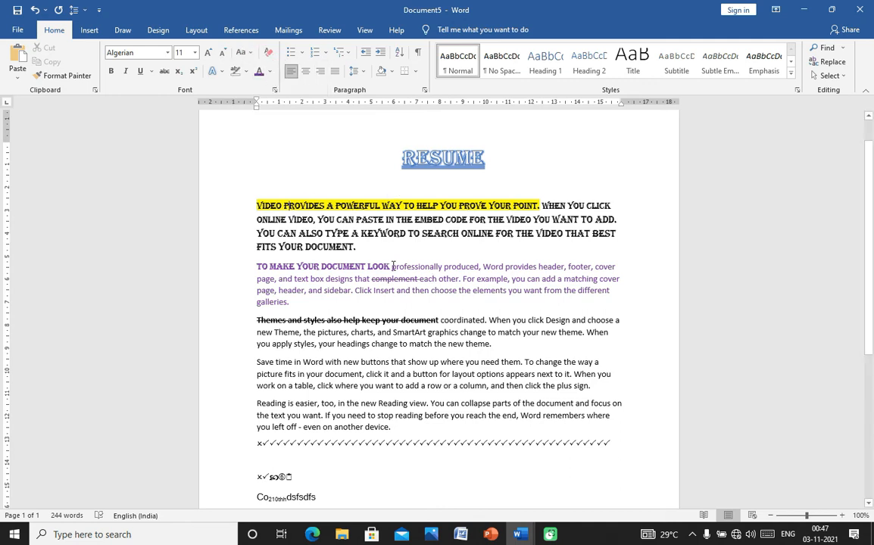
pyautogui.moveTo(391, 267); pyautogui.dragTo(506, 292)
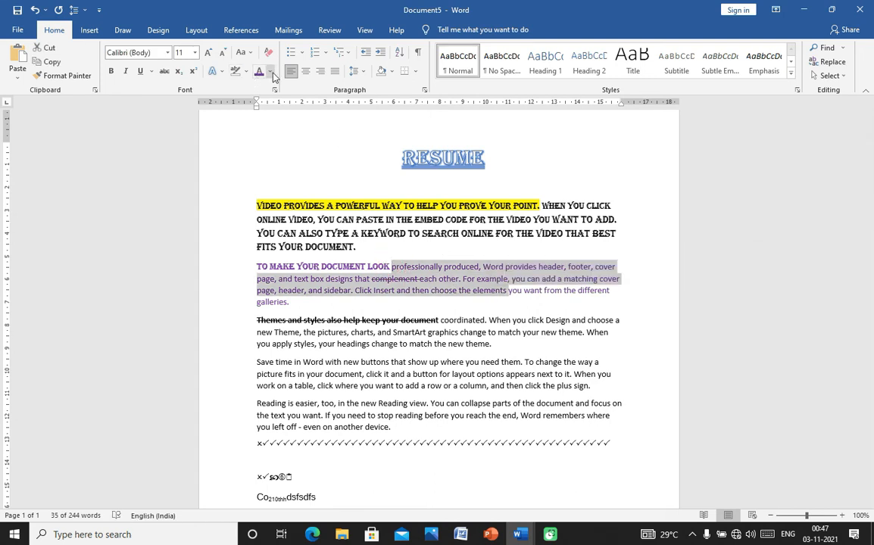
pyautogui.click(252, 54)
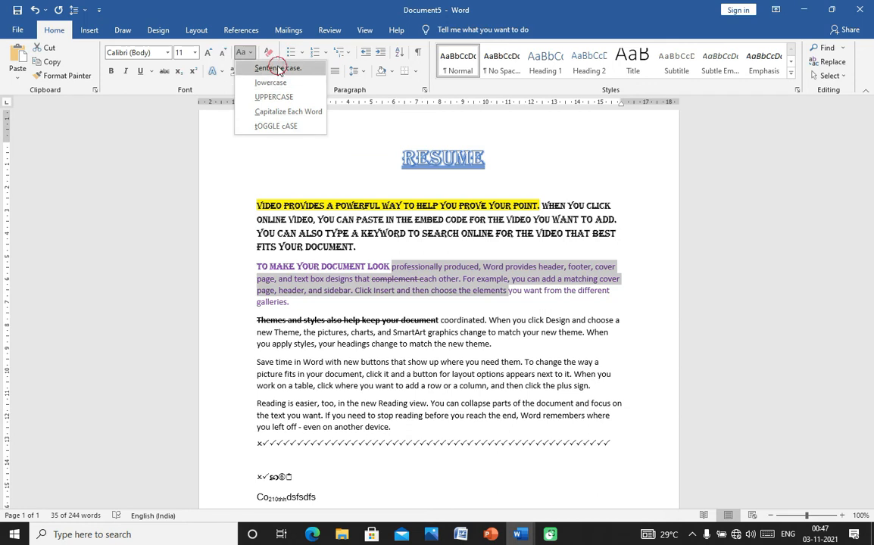
pyautogui.click(278, 68)
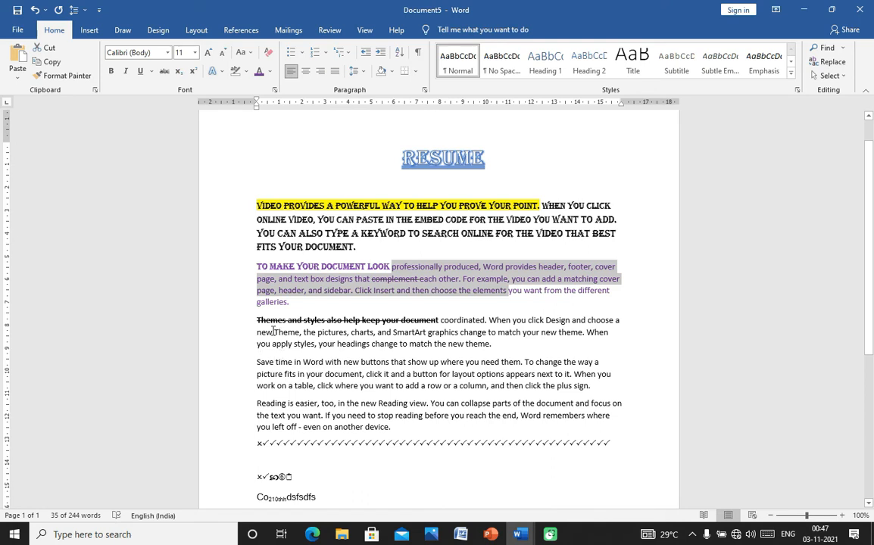
# - Apply Sentence case to the row-or-column phrase, then switch to the blank Document1 window
pyautogui.moveTo(273, 331); pyautogui.dragTo(297, 334)
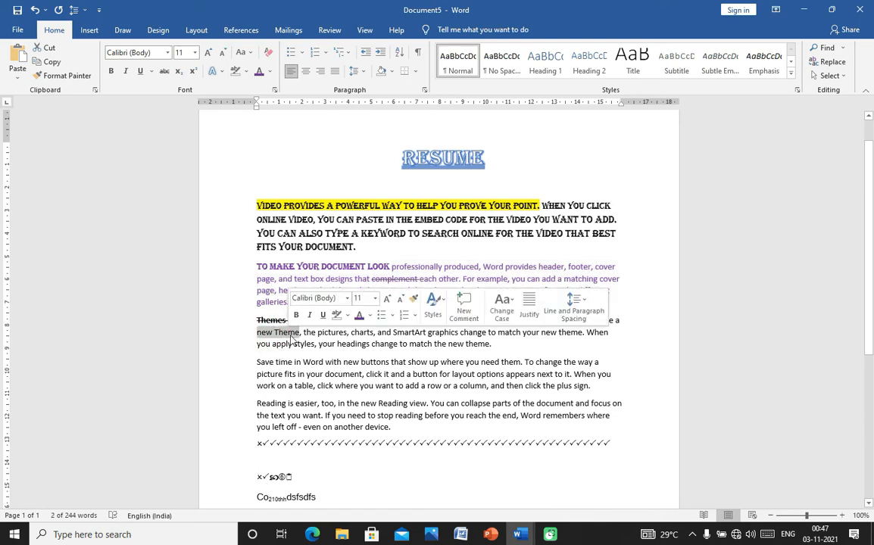
pyautogui.click(306, 332)
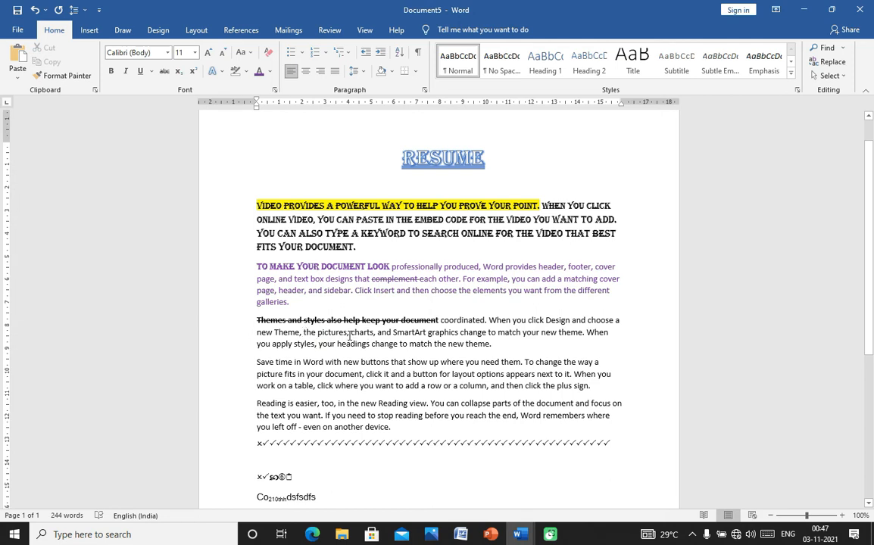
pyautogui.moveTo(350, 334); pyautogui.dragTo(379, 336)
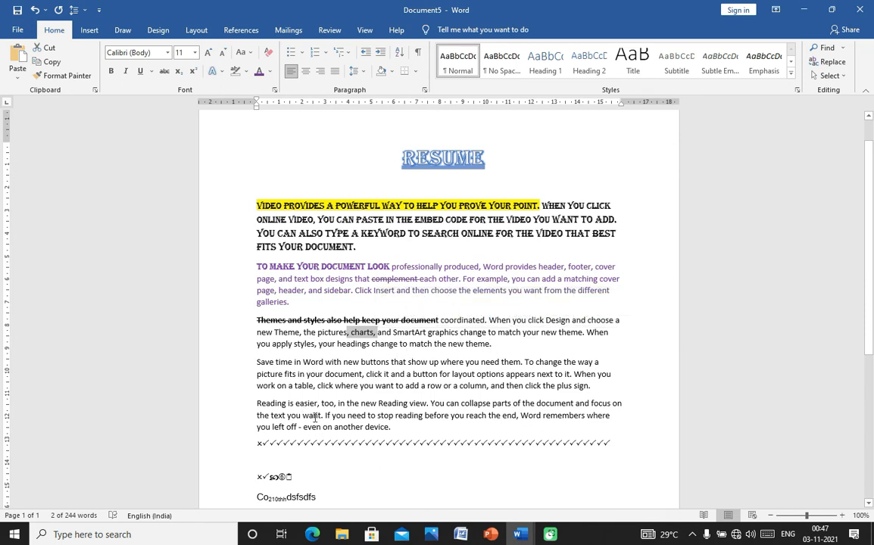
pyautogui.moveTo(318, 390); pyautogui.dragTo(477, 394)
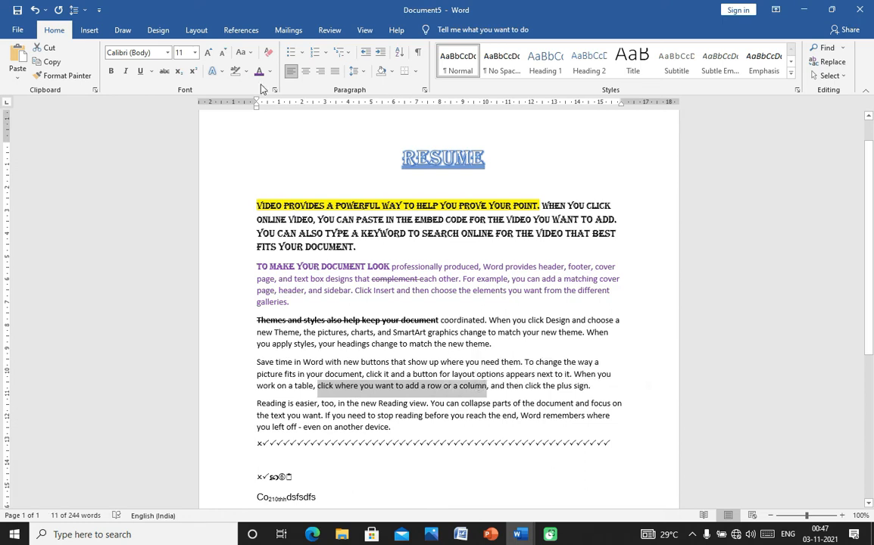
pyautogui.click(241, 52)
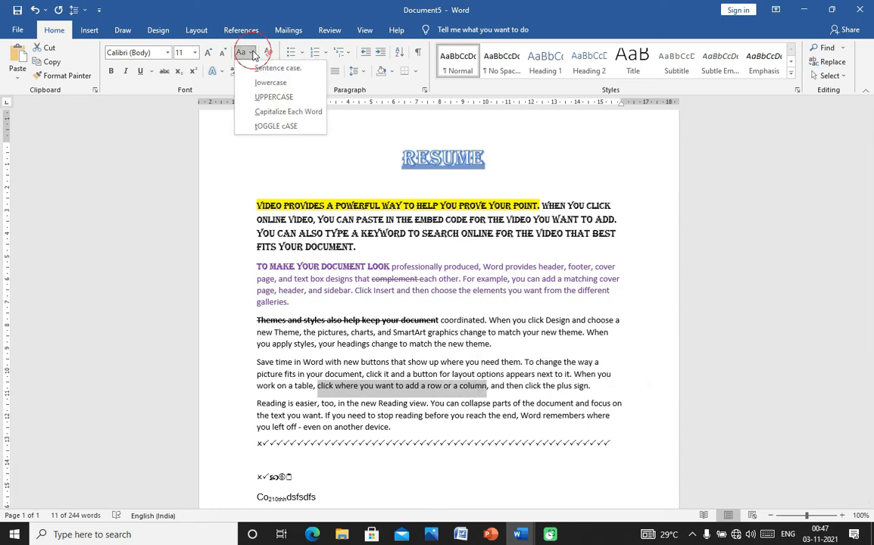
pyautogui.click(263, 69)
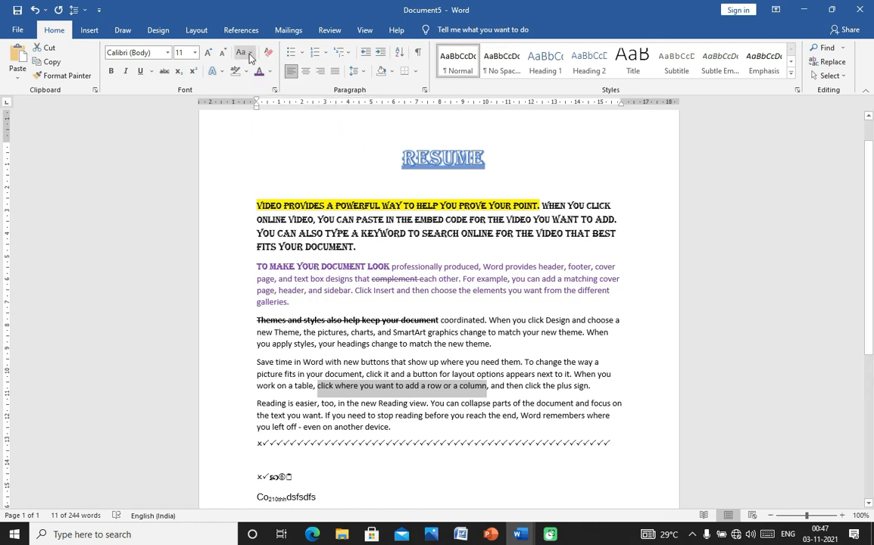
pyautogui.click(249, 54)
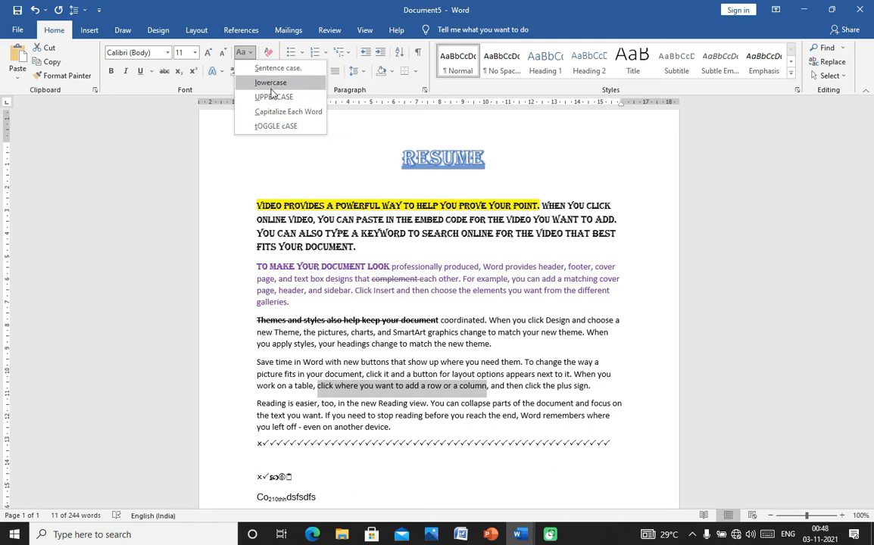
pyautogui.click(460, 535)
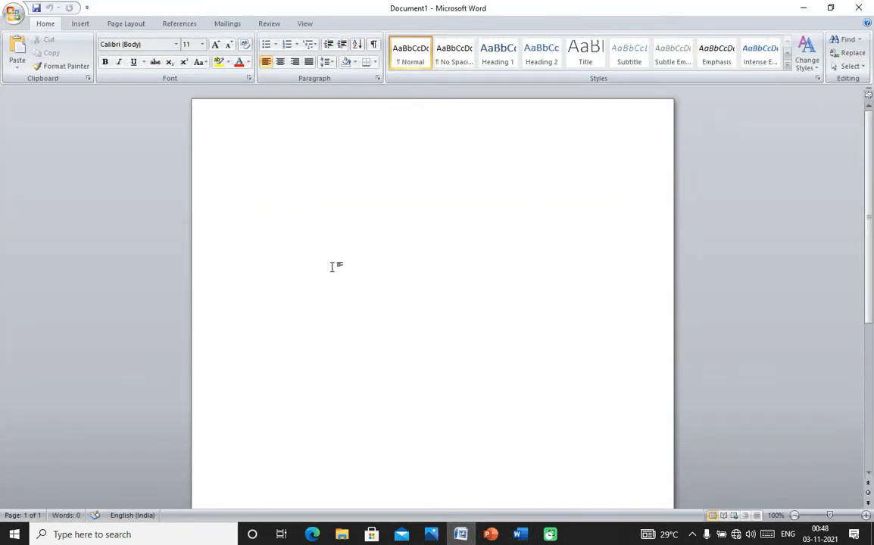
# - Generate three sample paragraphs with =rand()
pyautogui.write('=rand')
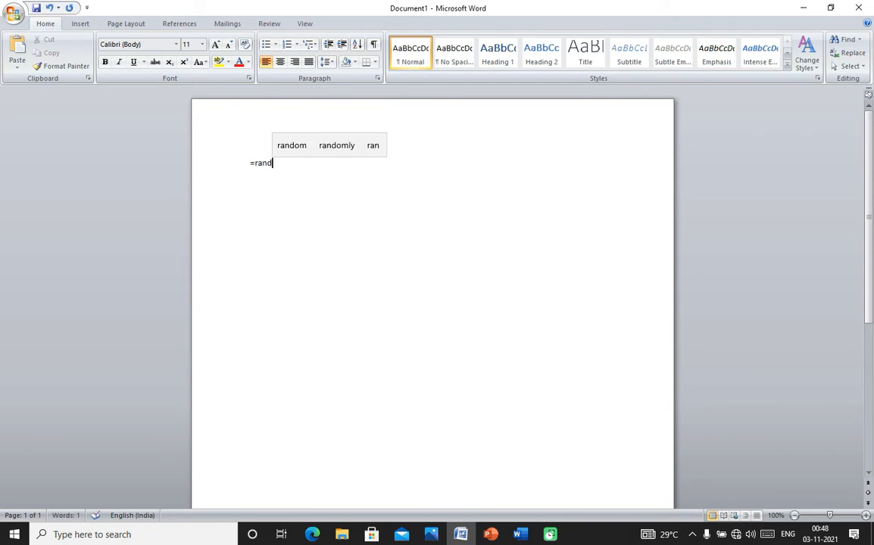
pyautogui.write('()')
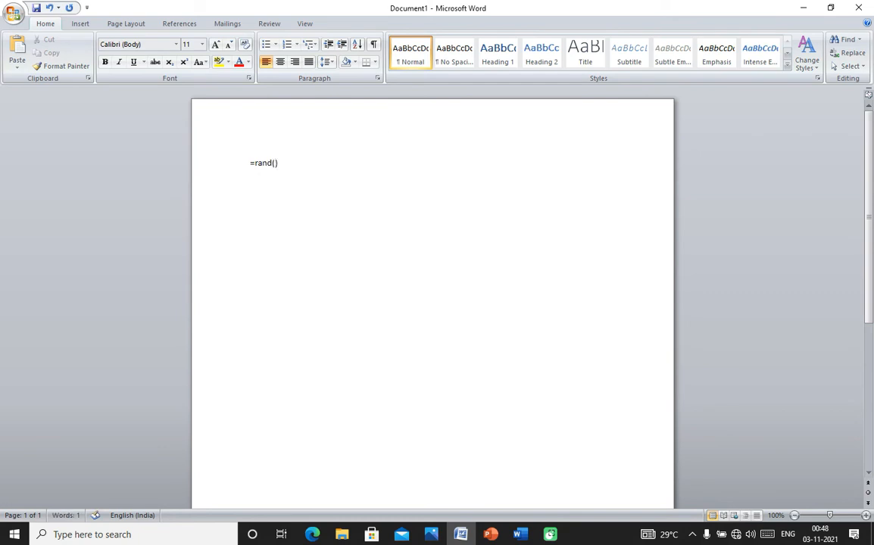
pyautogui.press('Return')
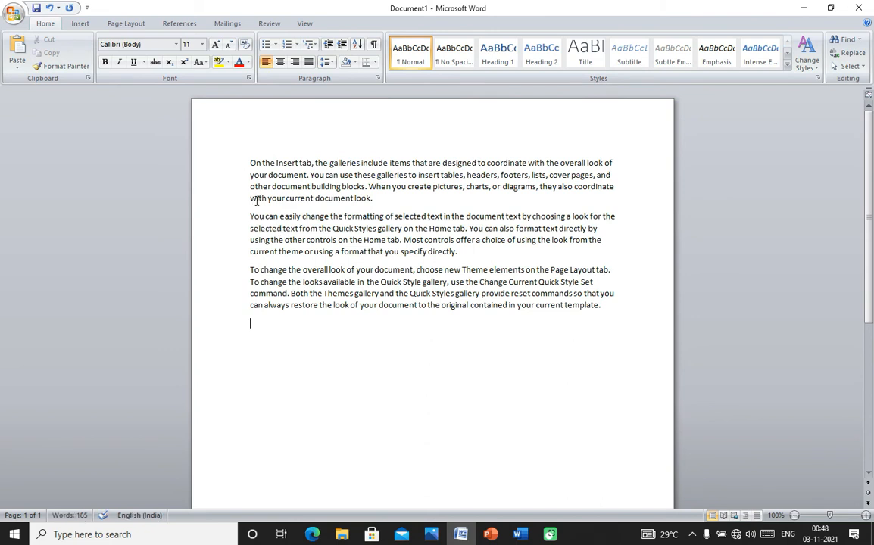
pyautogui.click(274, 336)
# - Type the author's name on a new line below the paragraphs and select it
pyautogui.press('Return')
pyautogui.press('Return')
pyautogui.write('sdf')
pyautogui.press('End')
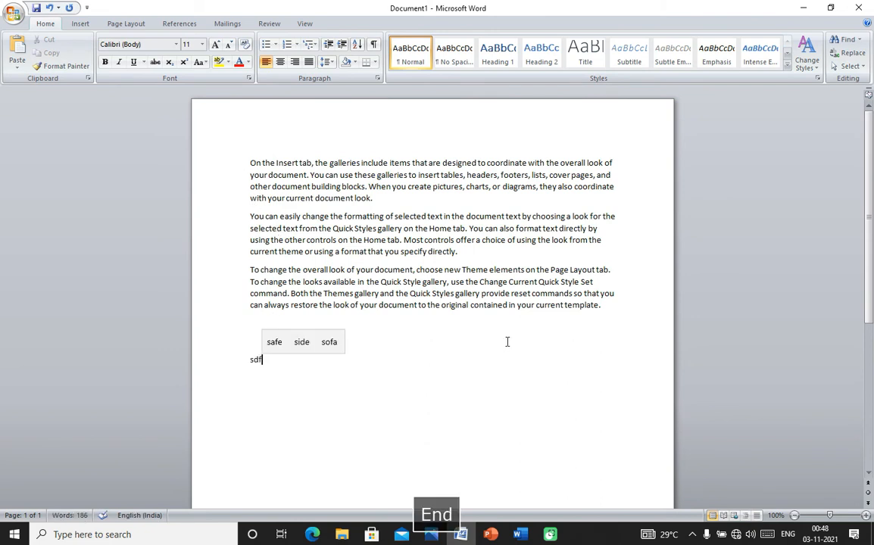
pyautogui.press('BackSpace')
pyautogui.press('BackSpace')
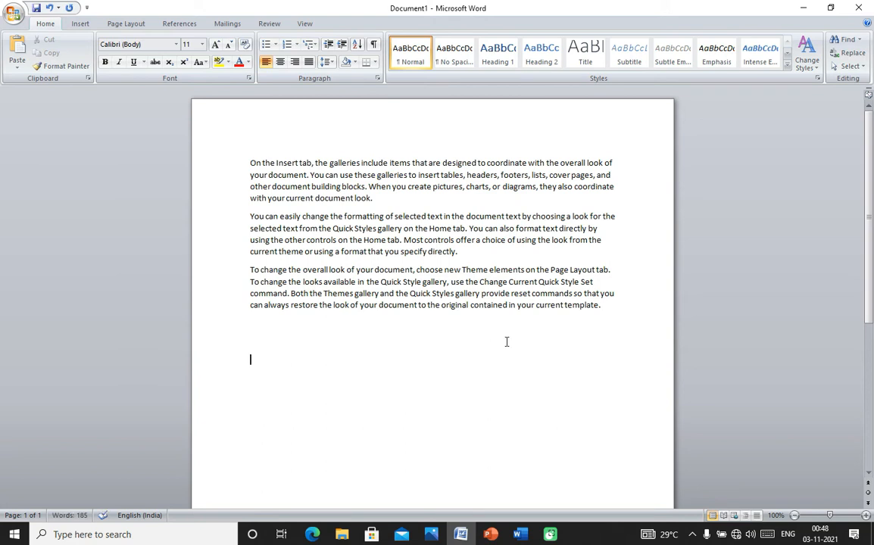
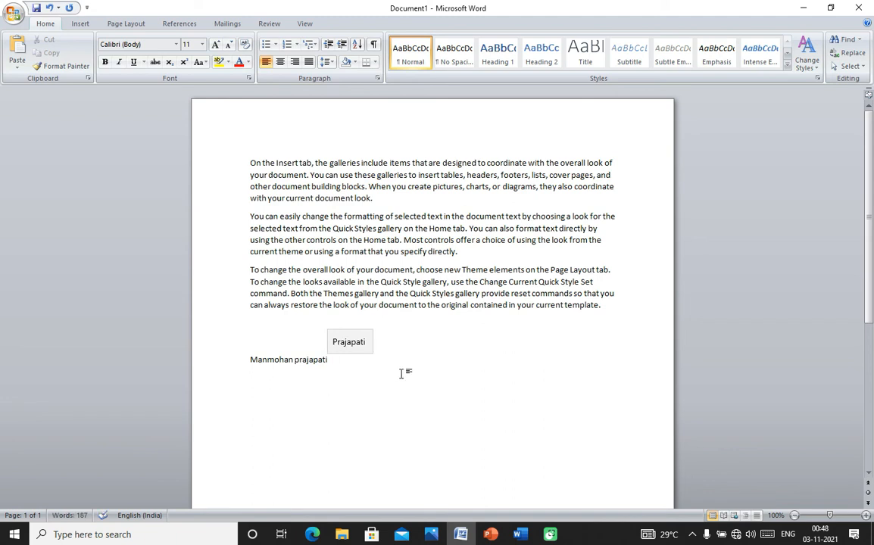
pyautogui.moveTo(259, 360)
pyautogui.moveTo(259, 360); pyautogui.dragTo(311, 360)
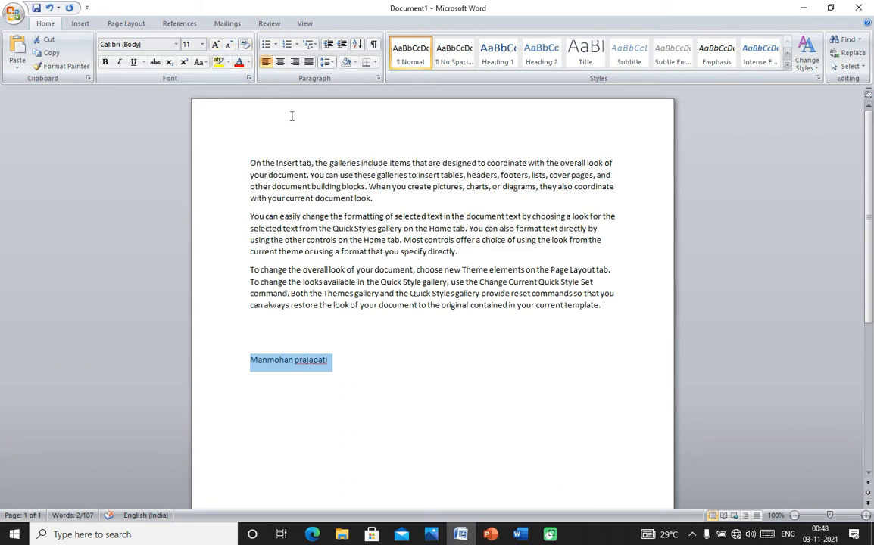
# - Return to the RESUME document, Document5, and place the cursor after the lower symbol line
pyautogui.click(520, 535)
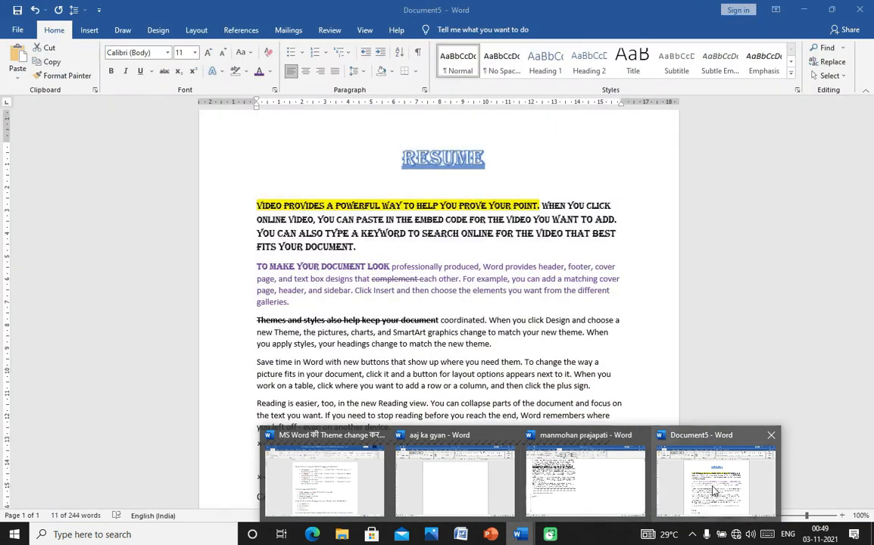
pyautogui.click(712, 490)
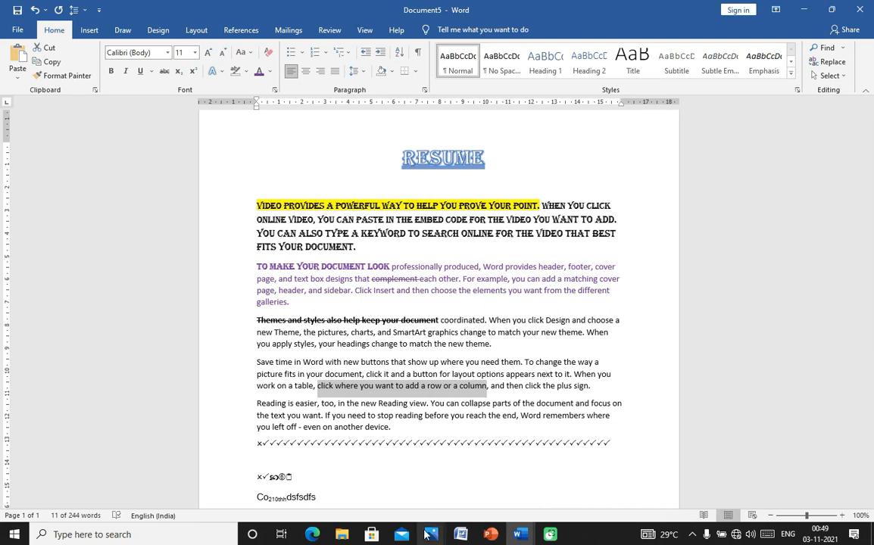
pyautogui.click(362, 489)
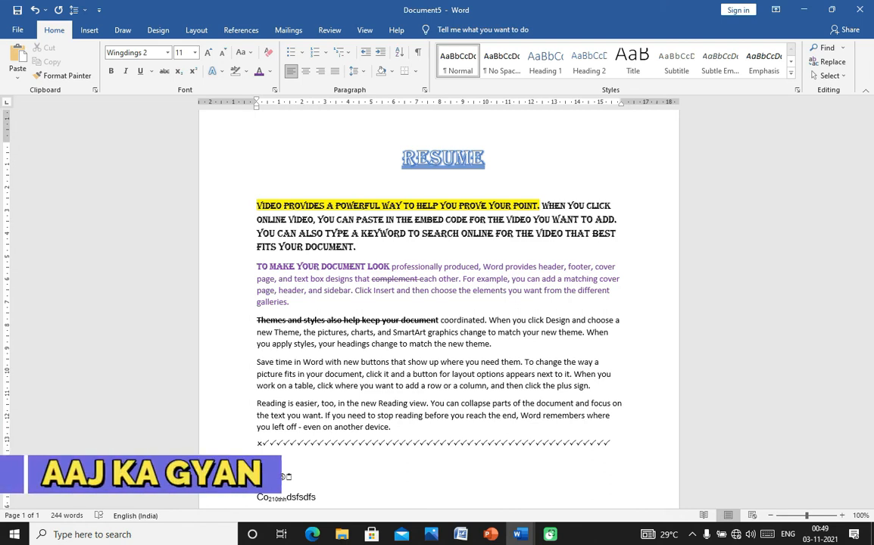
# - Switch the font to Arial, type the person's full name after the symbols, and select it
pyautogui.write('sdfs')
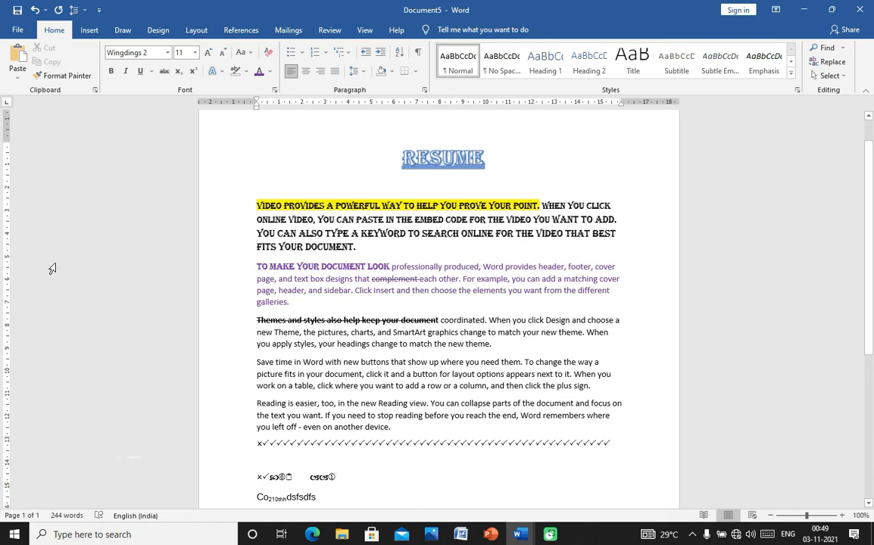
pyautogui.click(168, 53)
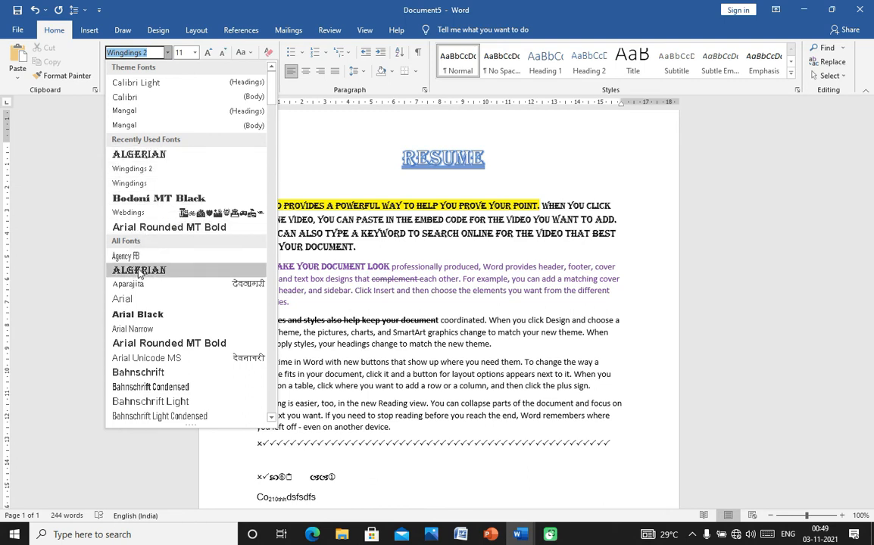
pyautogui.click(138, 298)
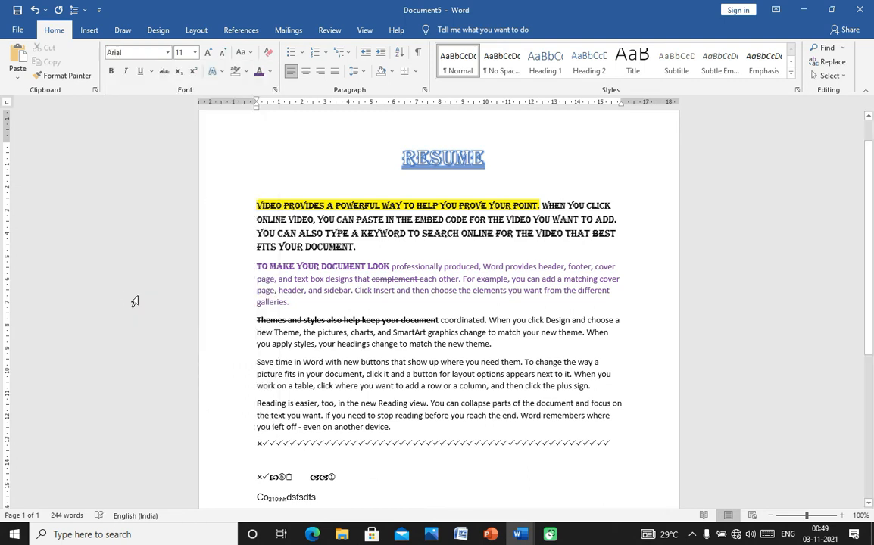
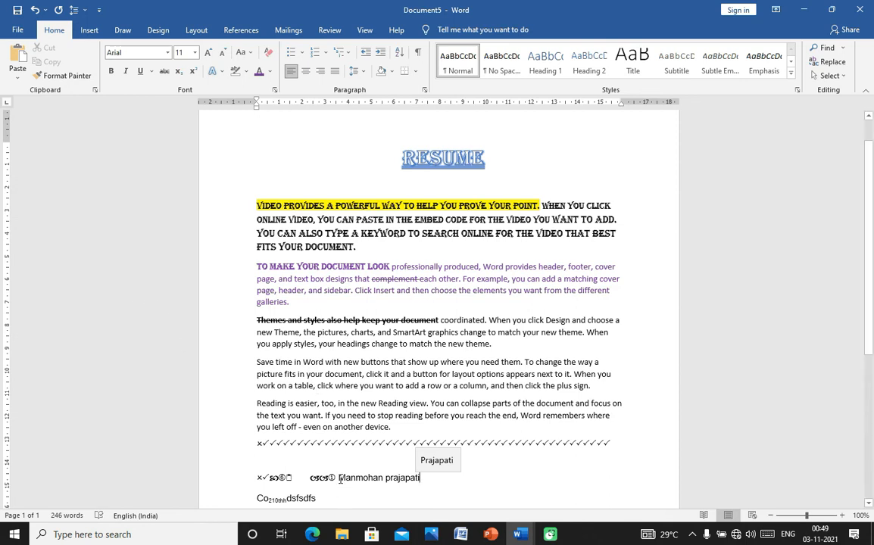
pyautogui.moveTo(337, 477); pyautogui.dragTo(433, 487)
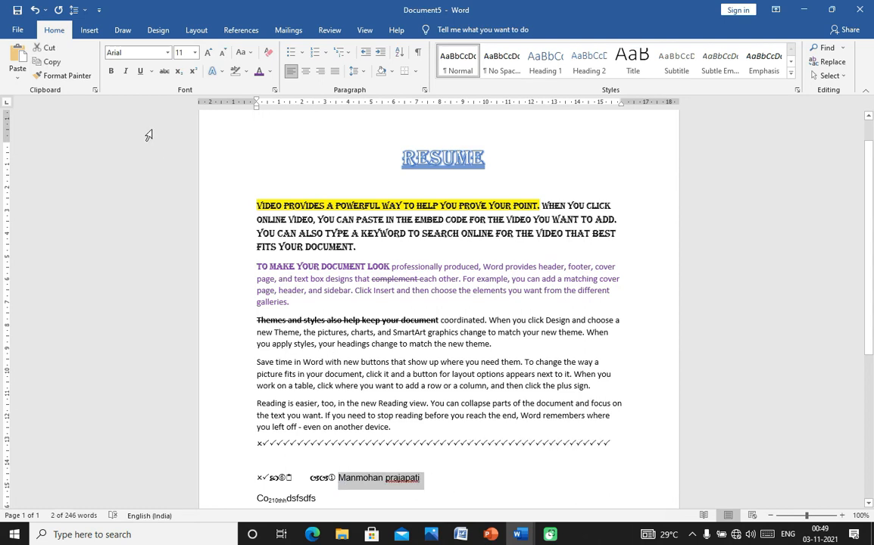
# - Select the entire document and change all of its text to lowercase
pyautogui.click(241, 52)
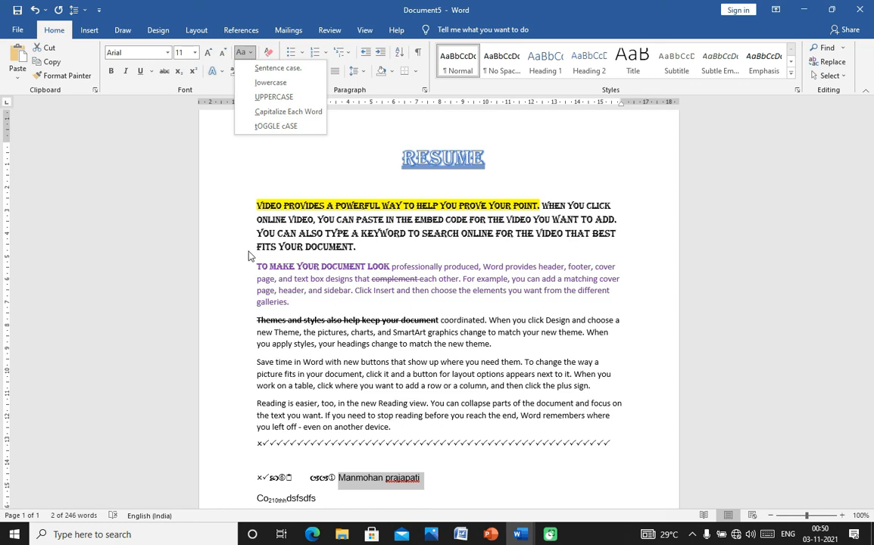
pyautogui.hotkey('ctrl', 'a')
pyautogui.click(300, 163)
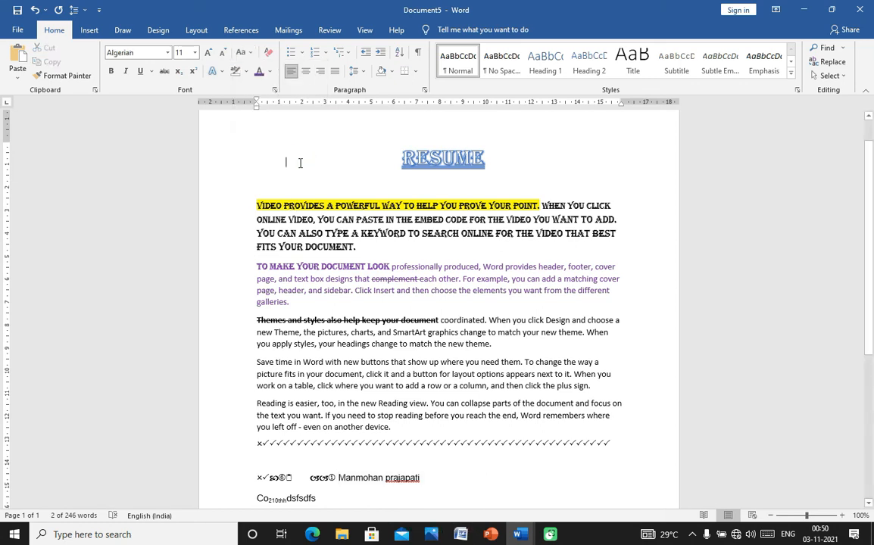
pyautogui.hotkey('ctrl', 'a')
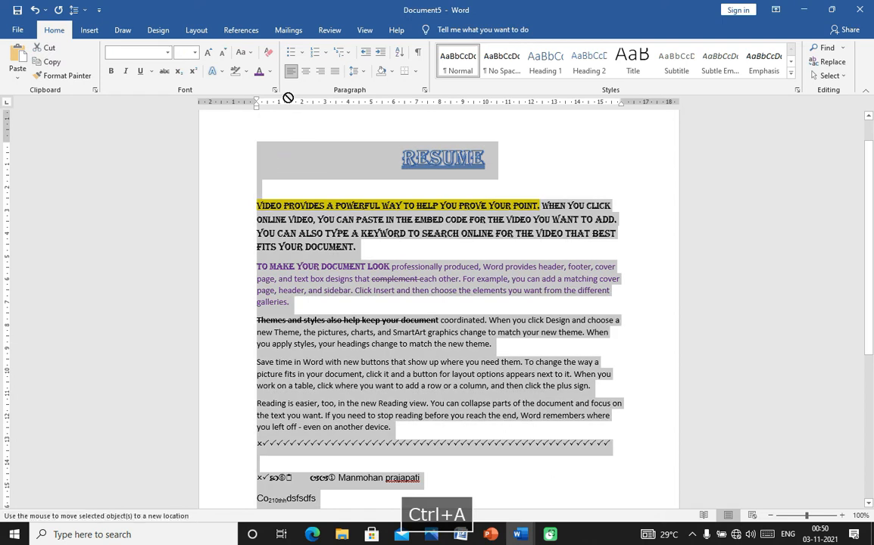
pyautogui.click(250, 57)
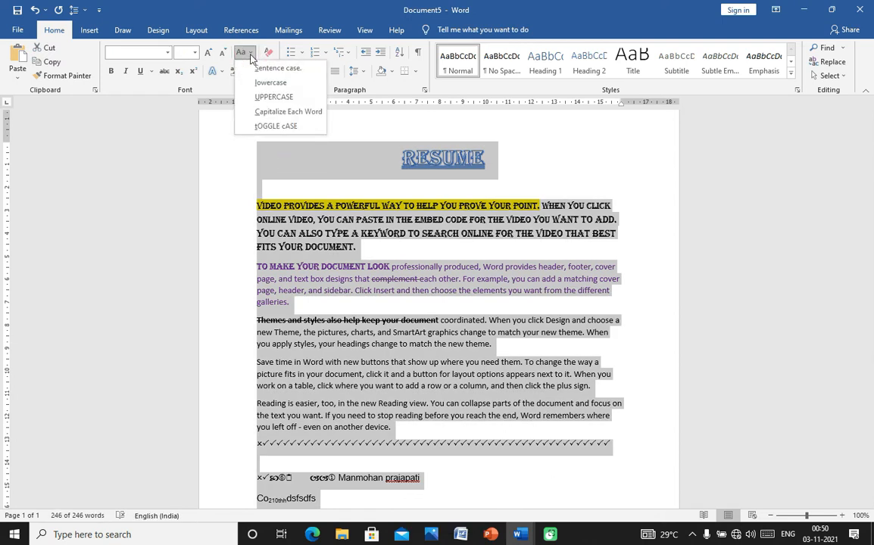
pyautogui.click(265, 85)
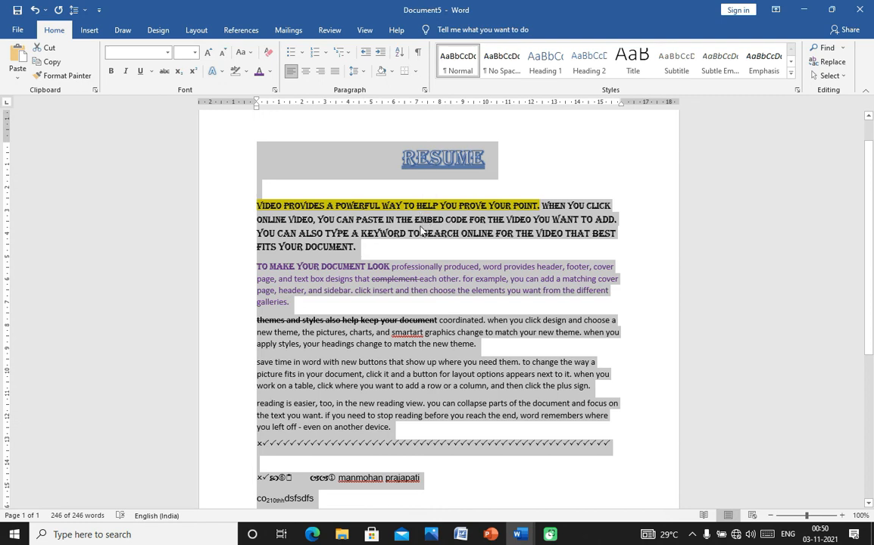
pyautogui.click(409, 197)
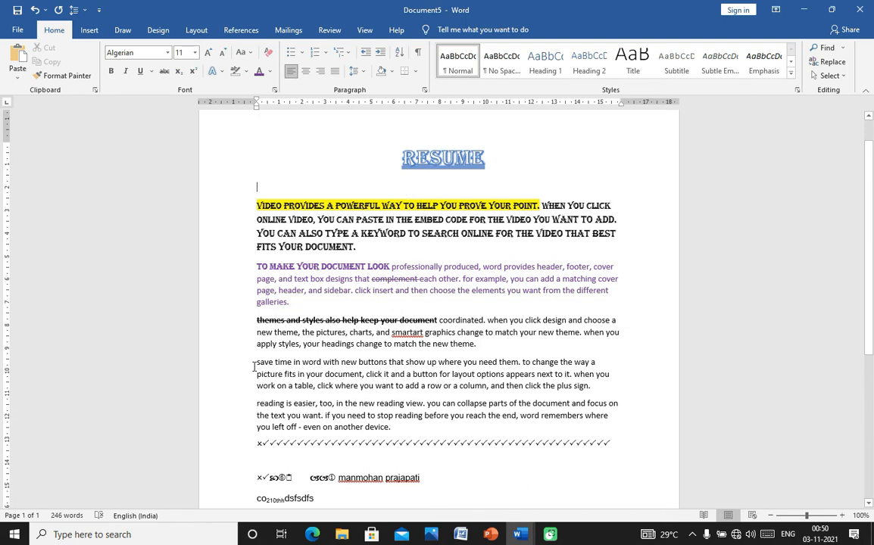
# - Retype the name's first letter as a capital, then select the whole name
pyautogui.moveTo(256, 365); pyautogui.dragTo(424, 454)
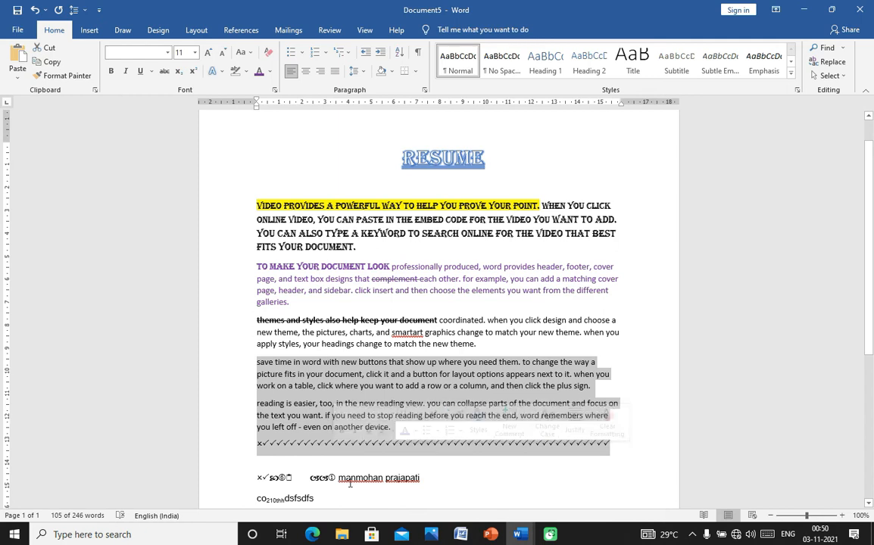
pyautogui.click(444, 480)
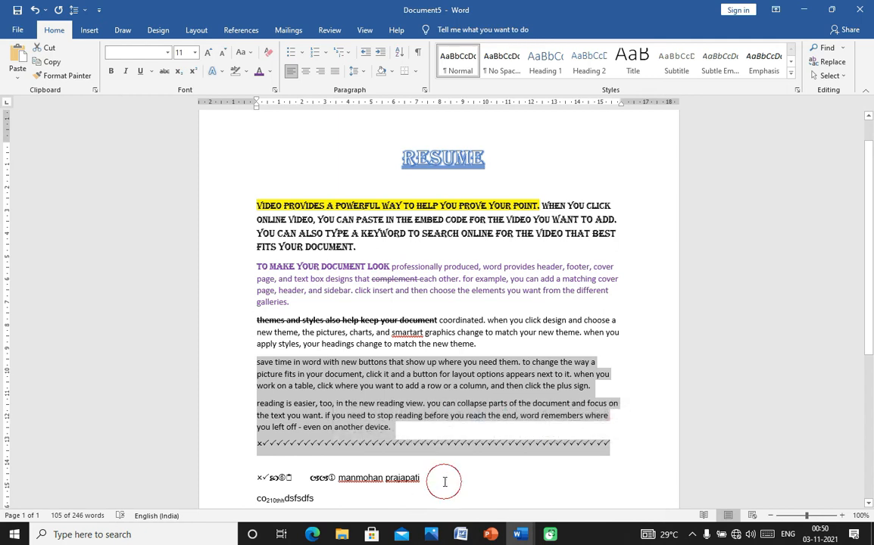
pyautogui.click(345, 479)
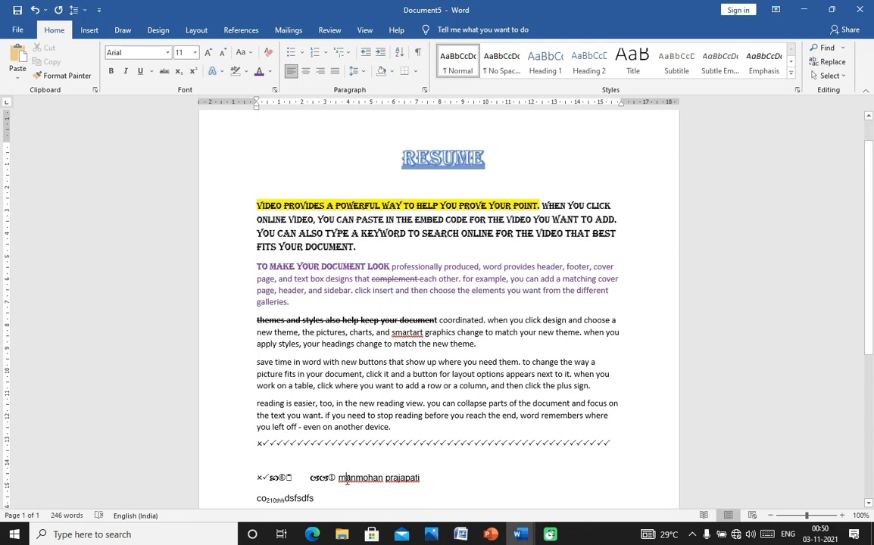
pyautogui.press('BackSpace')
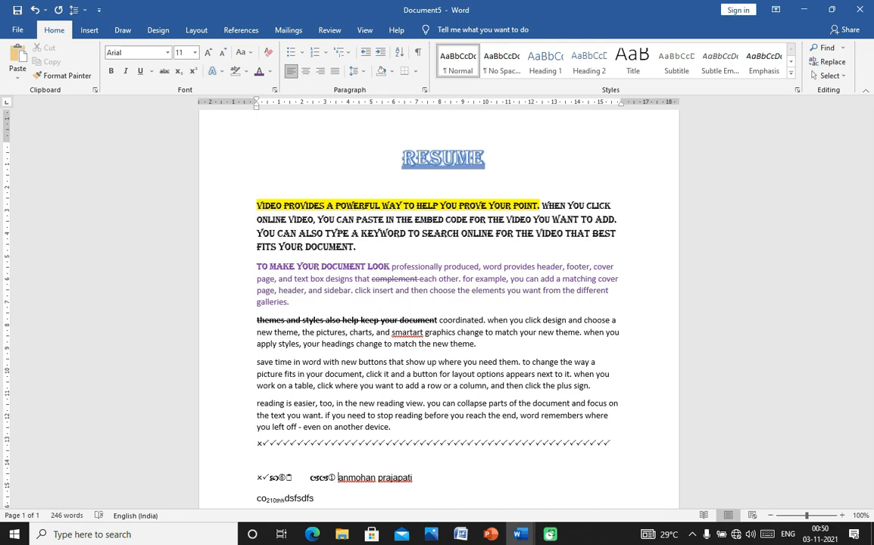
pyautogui.write('M')
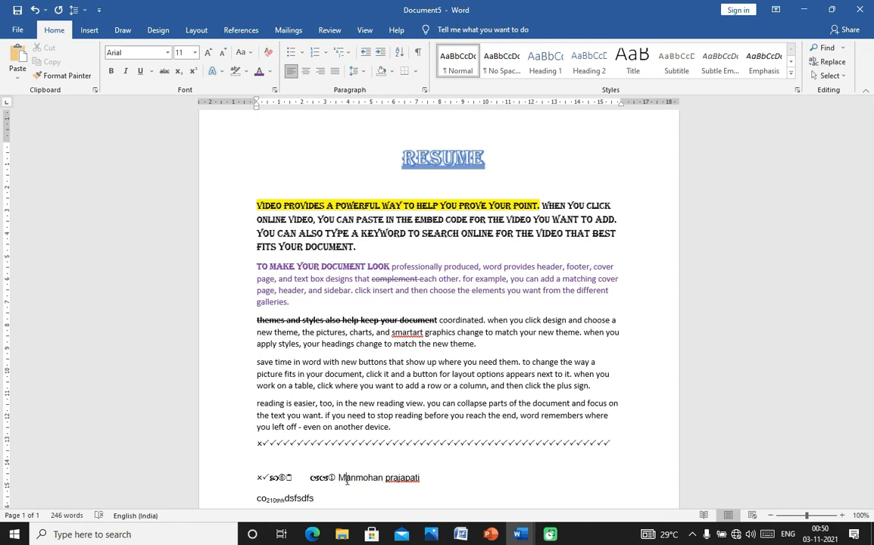
pyautogui.click(243, 52)
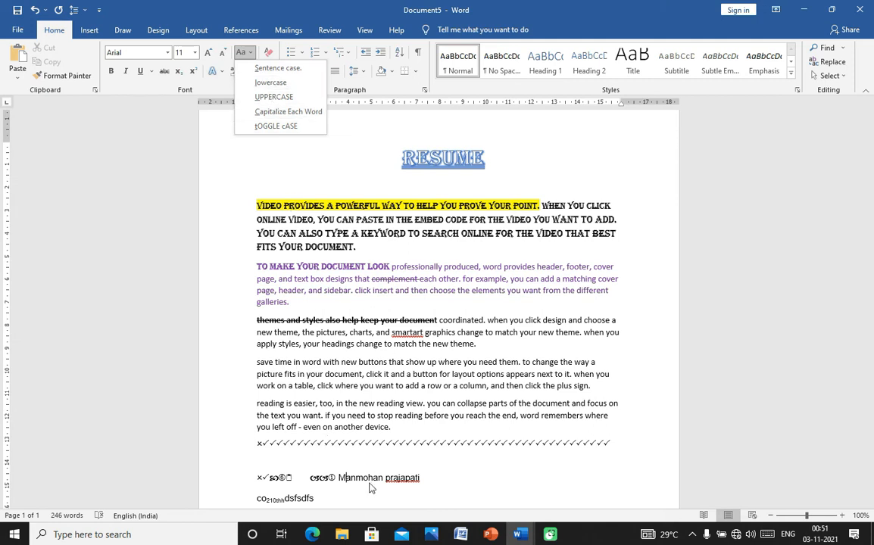
pyautogui.click(340, 478)
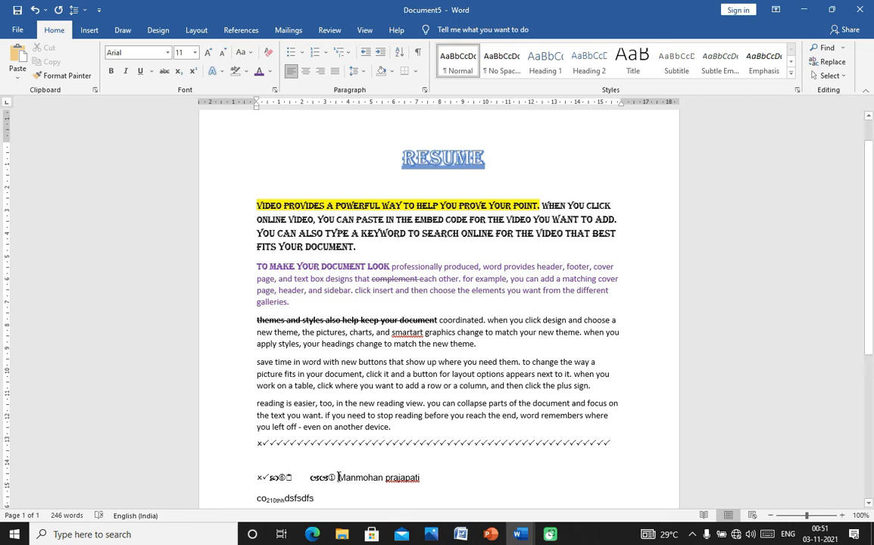
pyautogui.hotkey('shift', 'Right')
pyautogui.hotkey('shift', 'Right')
pyautogui.hotkey('shift', 'Right')
pyautogui.hotkey('shift', 'Right')
pyautogui.hotkey('shift', 'Right')
pyautogui.hotkey('shift', 'Right')
pyautogui.hotkey('shift', 'Right')
pyautogui.hotkey('shift', 'Right')
pyautogui.hotkey('shift', 'Right')
pyautogui.hotkey('shift', 'Right')
pyautogui.hotkey('shift', 'Right')
pyautogui.hotkey('shift', 'Right')
pyautogui.hotkey('shift', 'Right')
pyautogui.hotkey('shift', 'Right')
pyautogui.hotkey('shift', 'Right')
pyautogui.hotkey('shift', 'Right')
pyautogui.hotkey('shift', 'Right')
pyautogui.hotkey('shift', 'Right')
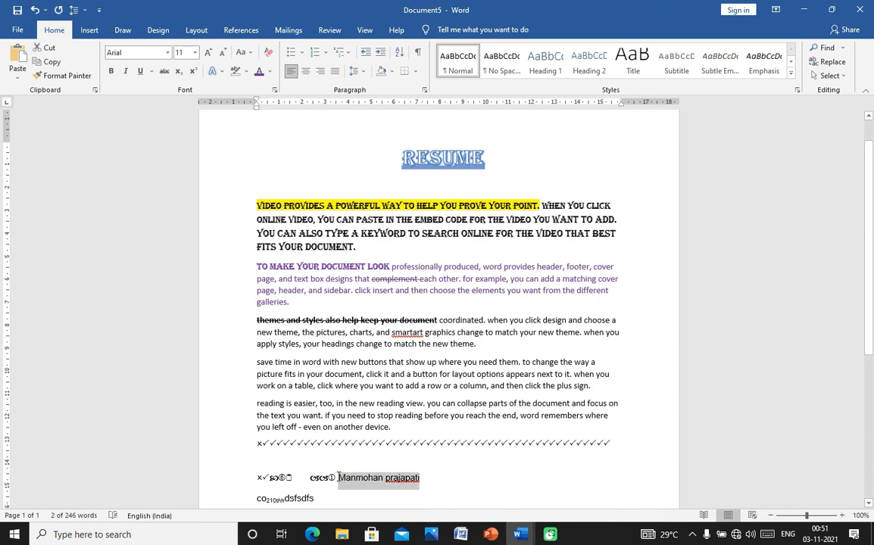
# - Change the selected name's case through lowercase and UPPERCASE, finishing with Capitalize Each Word
pyautogui.click(244, 52)
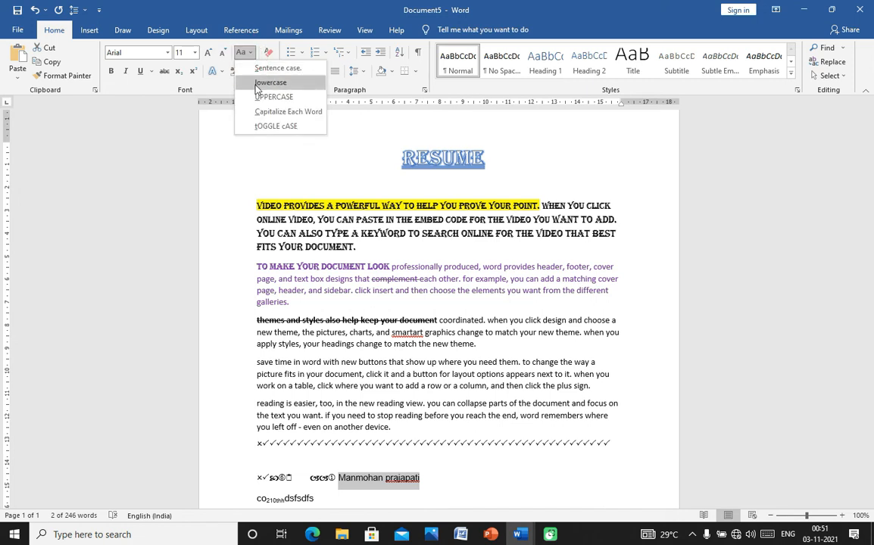
pyautogui.click(255, 85)
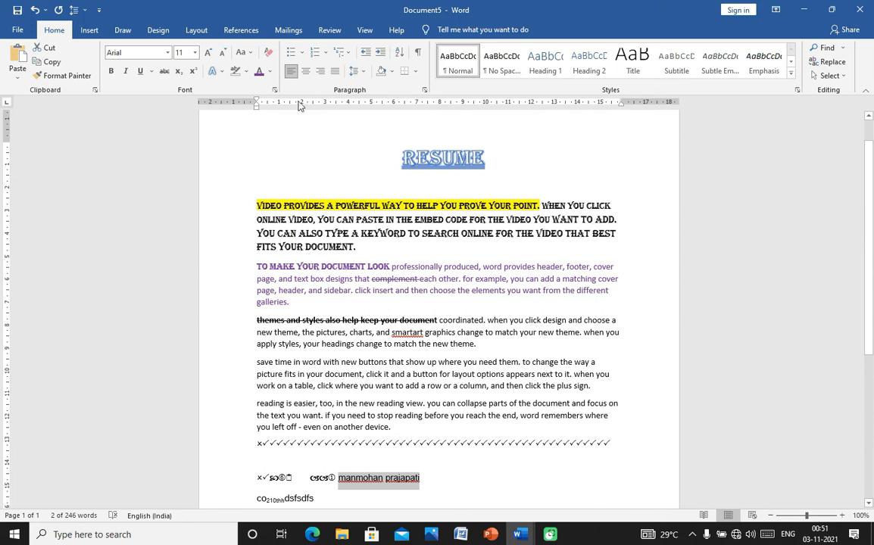
pyautogui.click(253, 52)
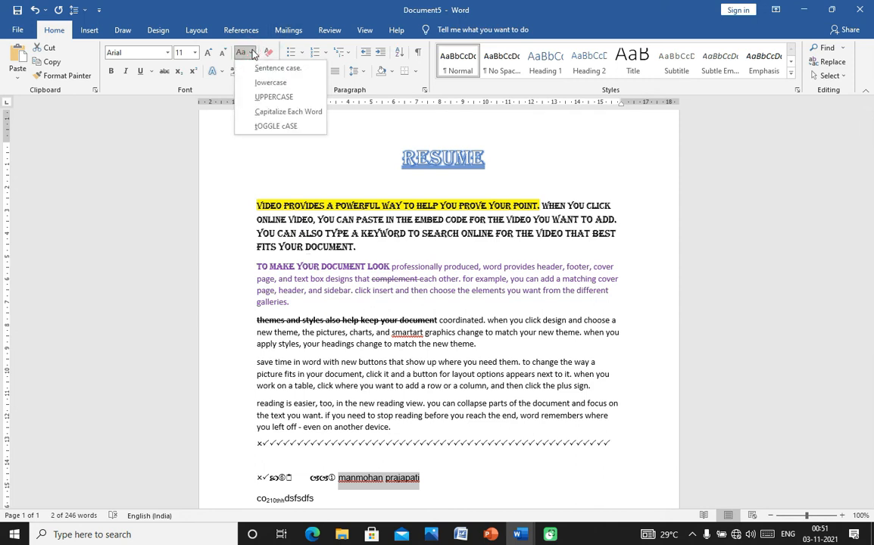
pyautogui.click(274, 97)
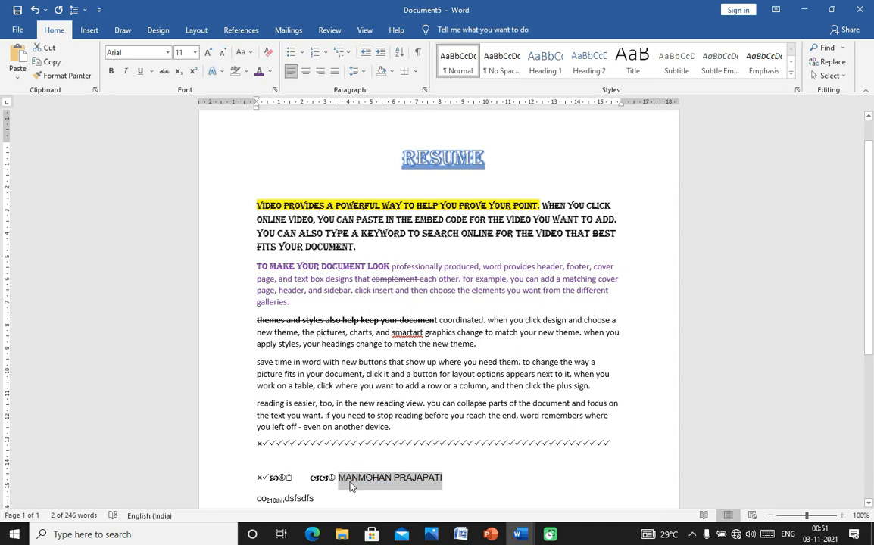
pyautogui.click(251, 53)
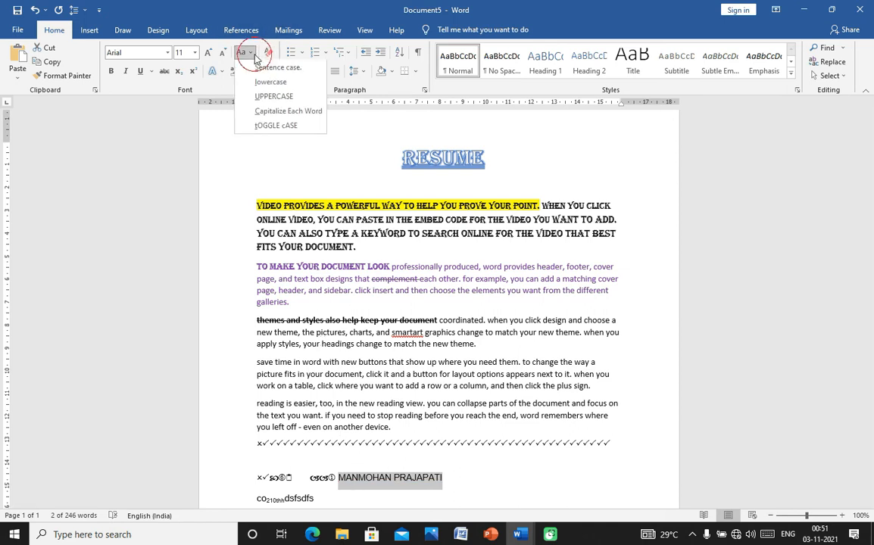
pyautogui.click(279, 113)
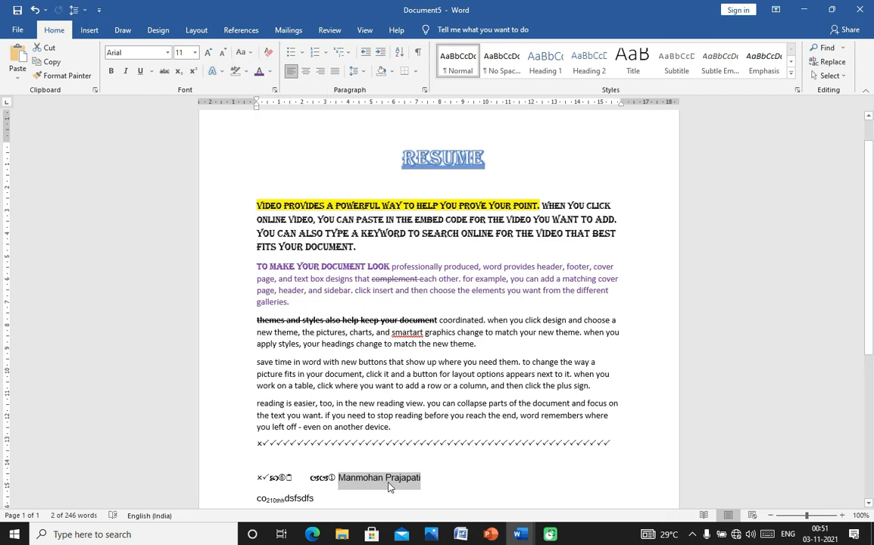
# - Add two more name words after the name and start a new empty line below it
pyautogui.click(428, 482)
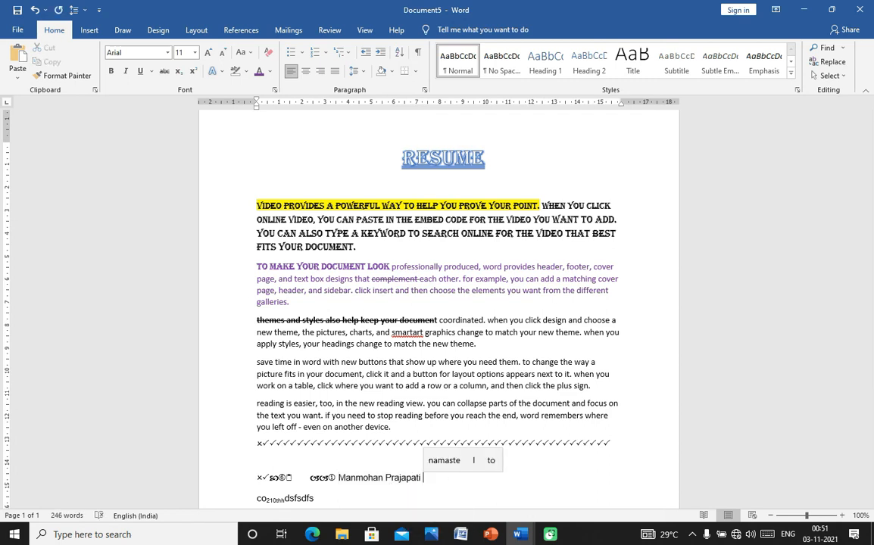
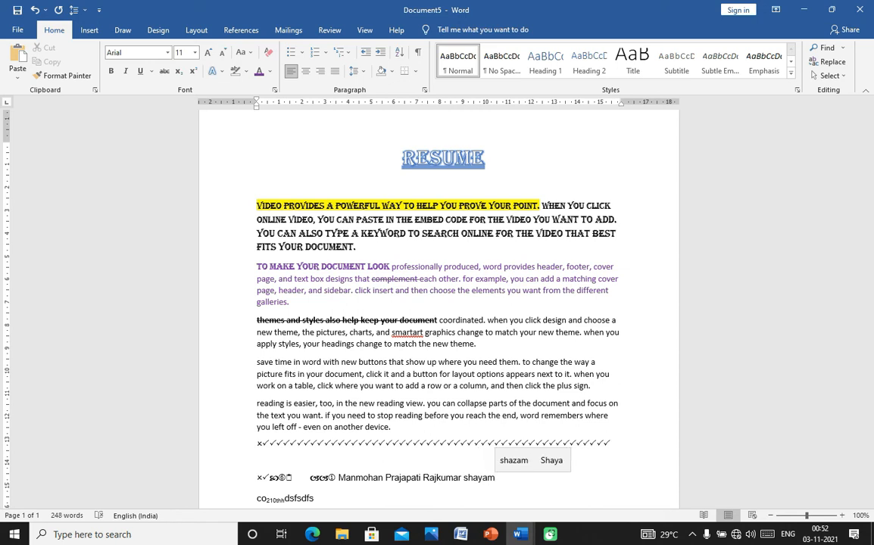
pyautogui.press('Return')
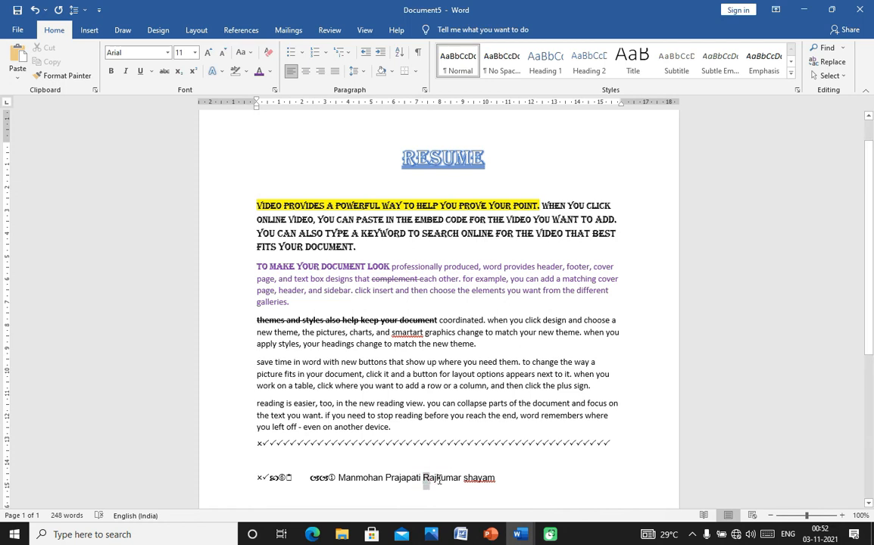
pyautogui.moveTo(425, 477); pyautogui.dragTo(462, 489)
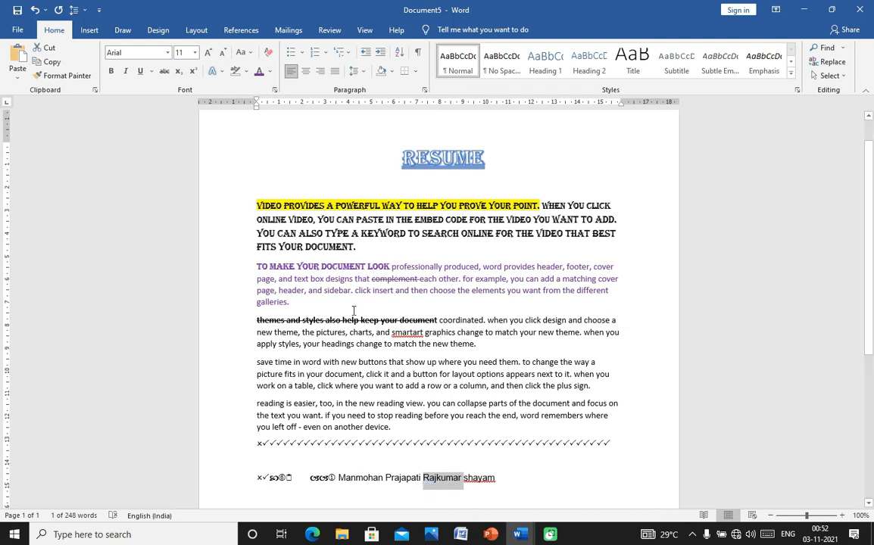
pyautogui.click(251, 54)
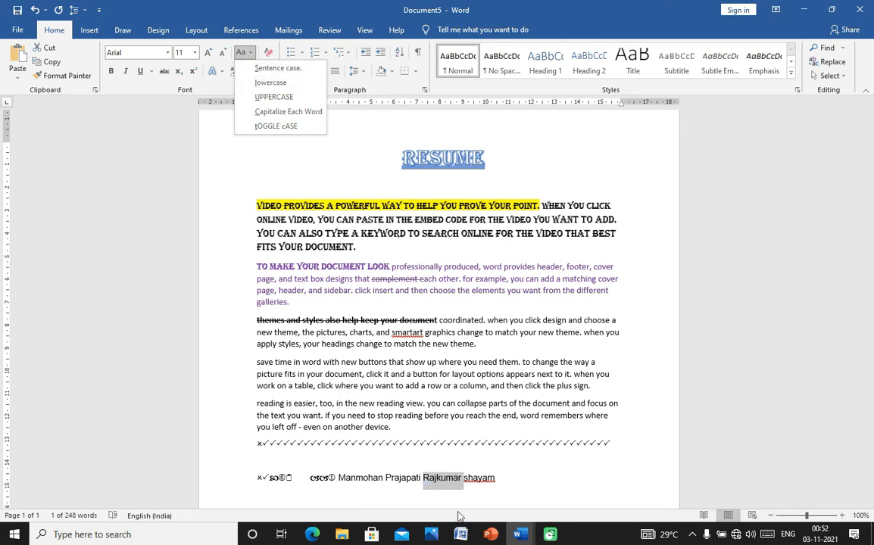
pyautogui.click(508, 478)
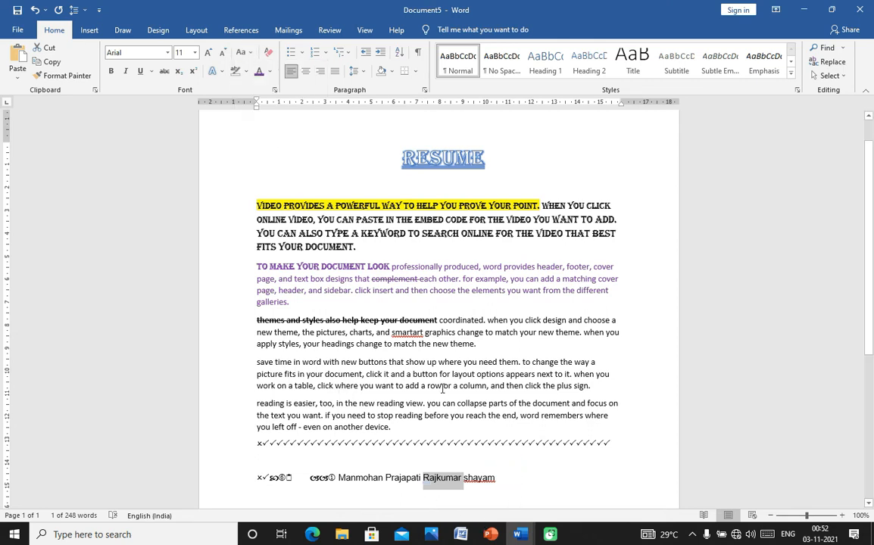
# - Change 'save time … click where' through UPPERCASE and Capitalize Each Word to tOGGLE cASE
pyautogui.click(258, 363)
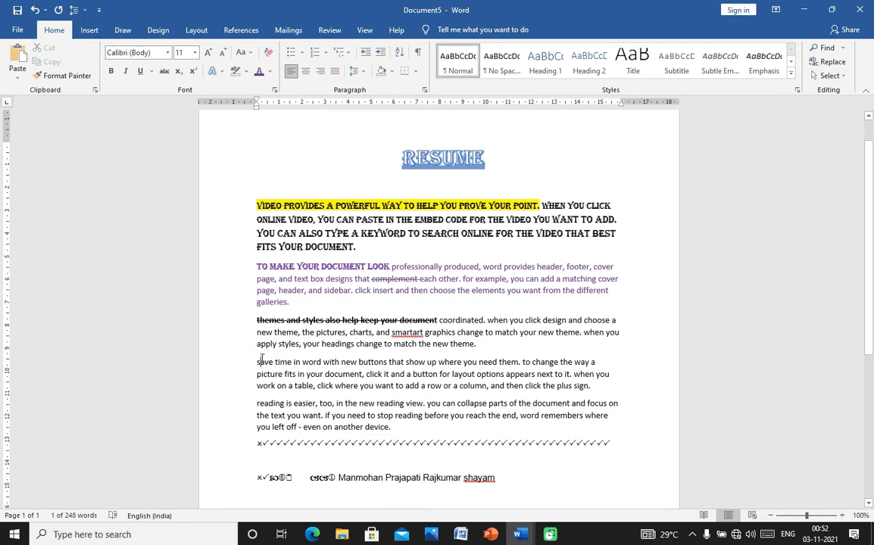
pyautogui.keyDown('shift'); pyautogui.click(358, 386); pyautogui.keyUp('shift')
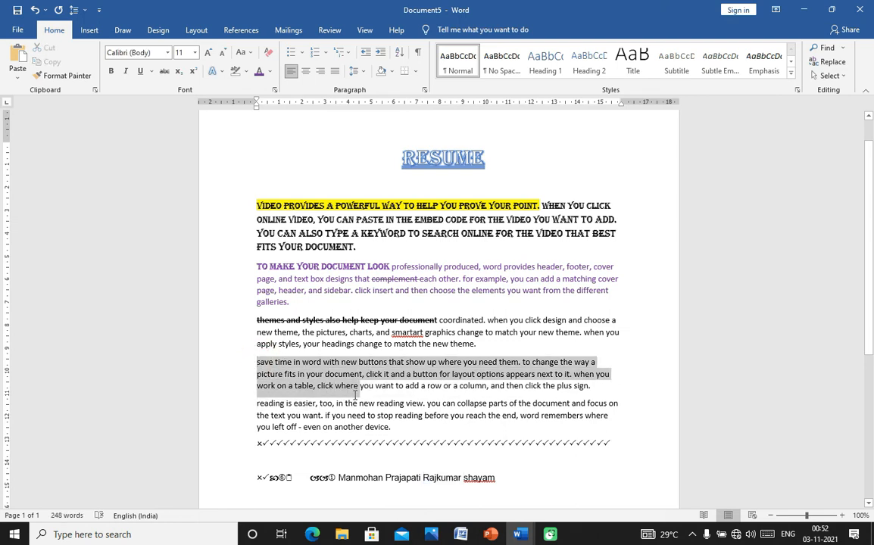
pyautogui.click(249, 54)
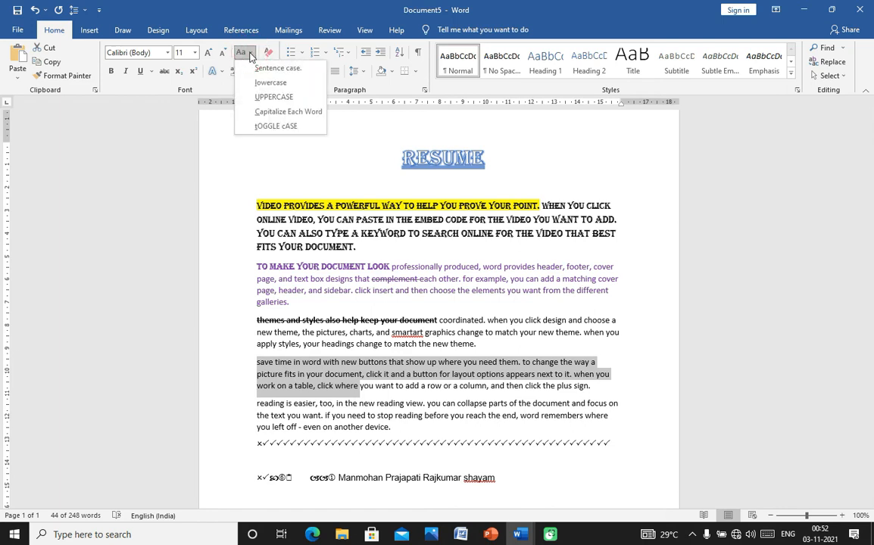
pyautogui.click(262, 98)
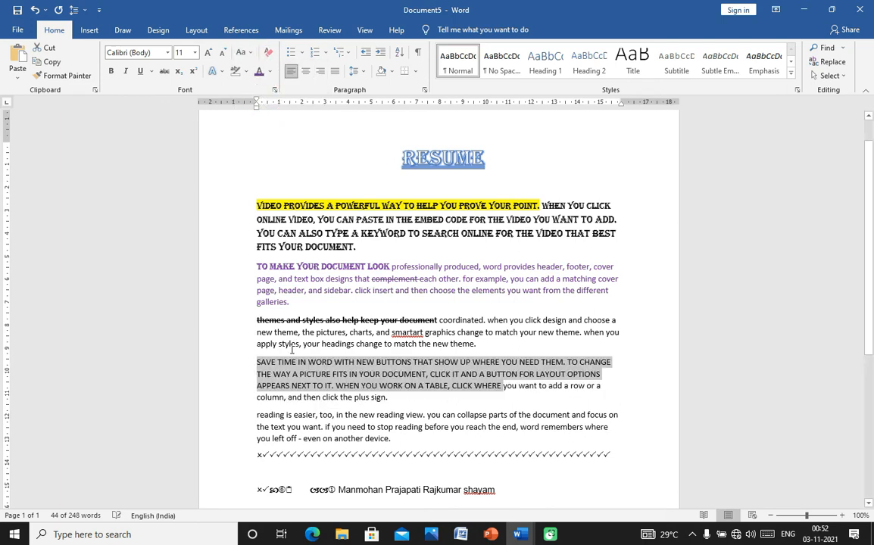
pyautogui.click(242, 53)
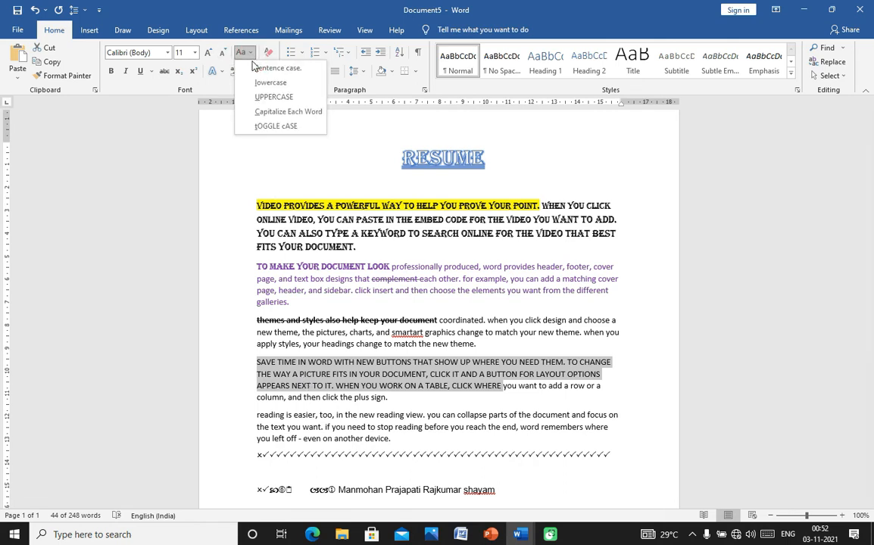
pyautogui.click(262, 114)
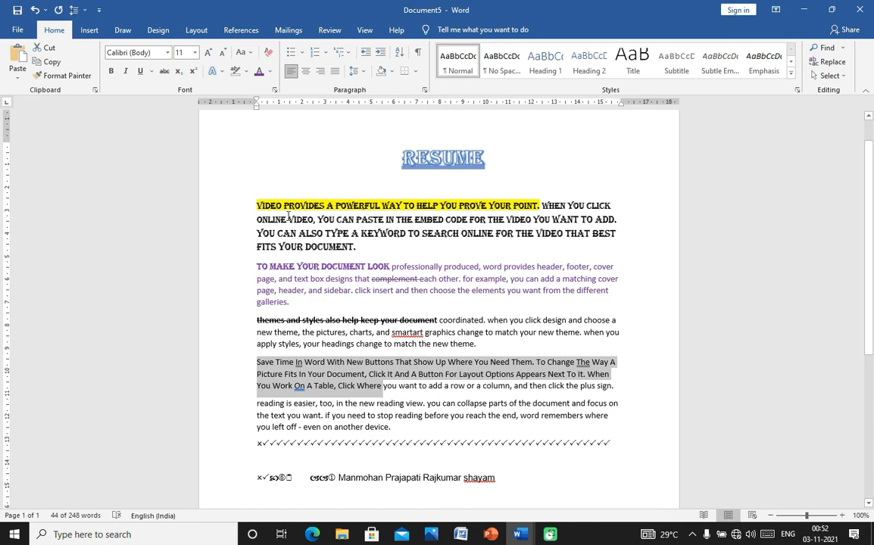
pyautogui.click(250, 53)
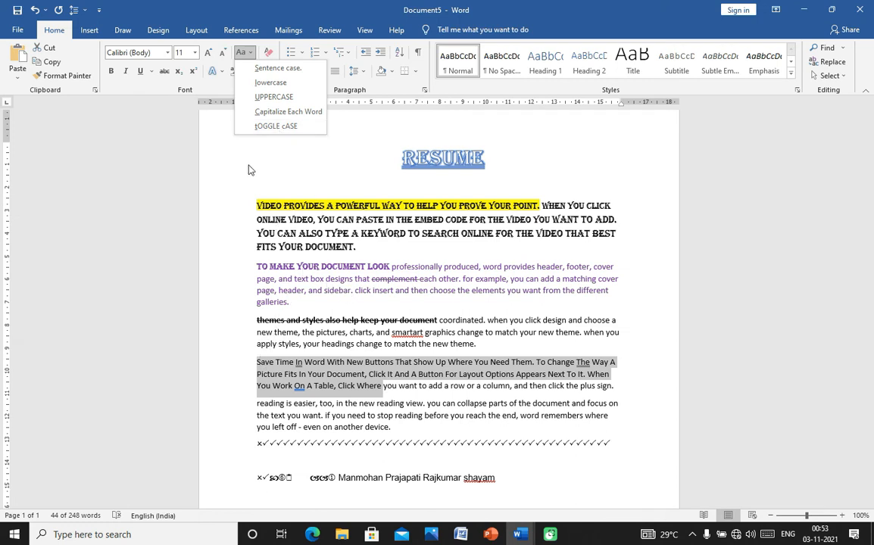
pyautogui.click(261, 127)
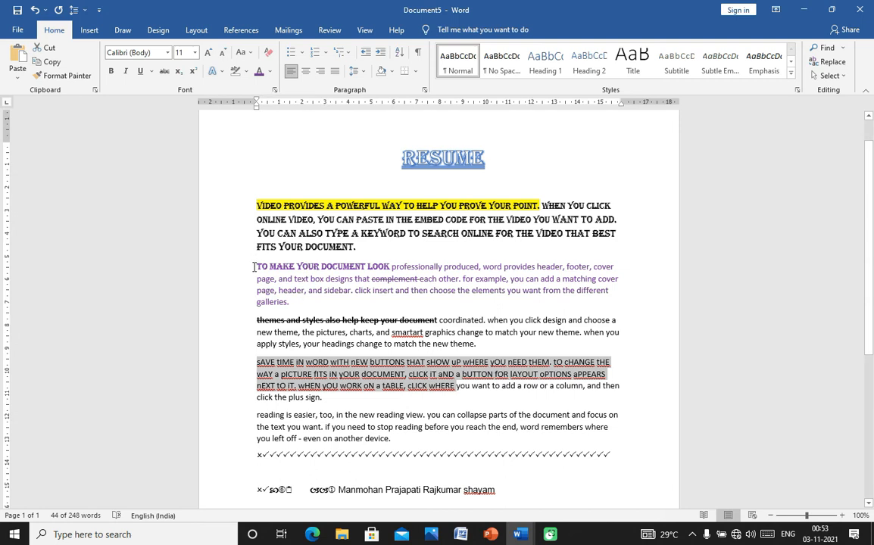
pyautogui.moveTo(224, 268); pyautogui.dragTo(391, 268)
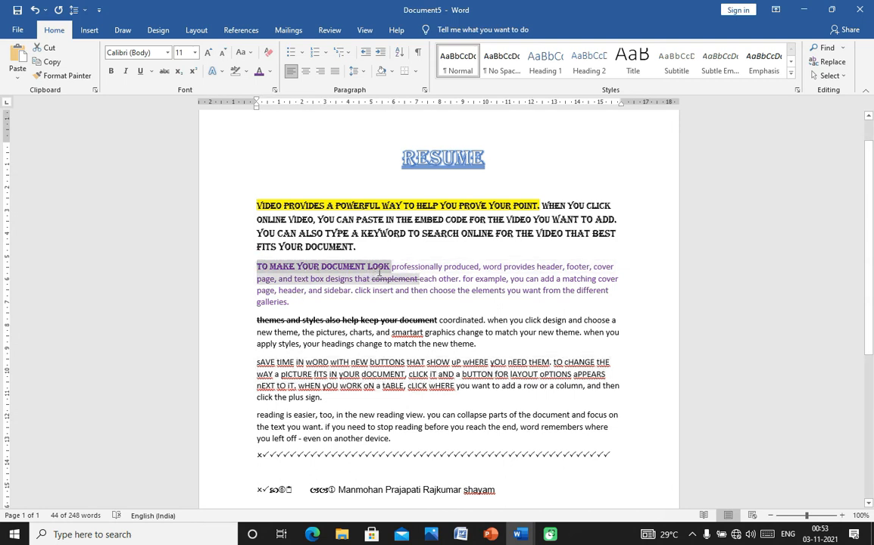
# - Make 'TO MAKE YOUR DOCUMENT LOOK' bold, underlined, italic and red
pyautogui.click(111, 71)
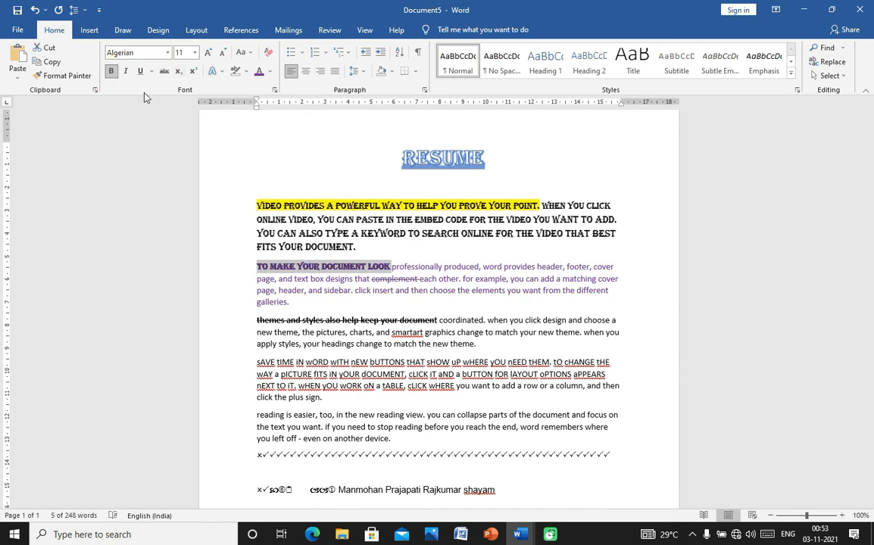
pyautogui.click(140, 75)
pyautogui.click(128, 72)
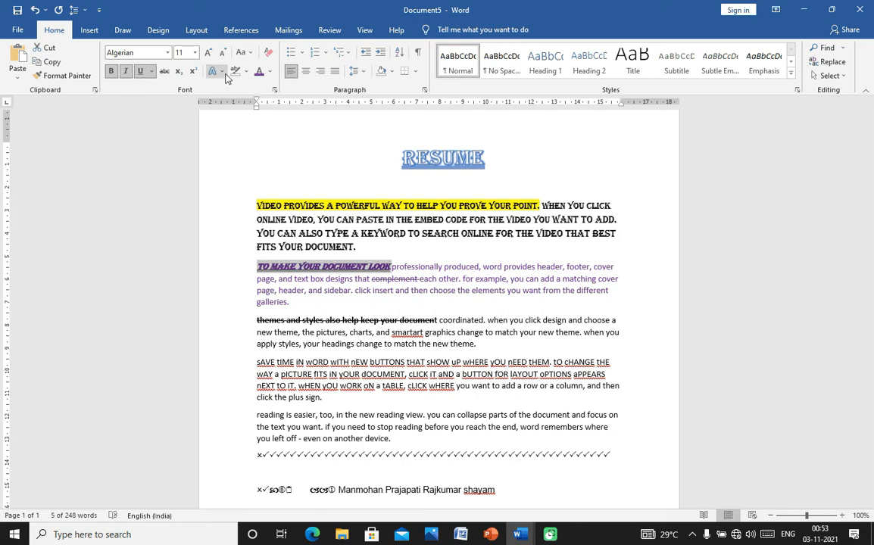
pyautogui.click(269, 72)
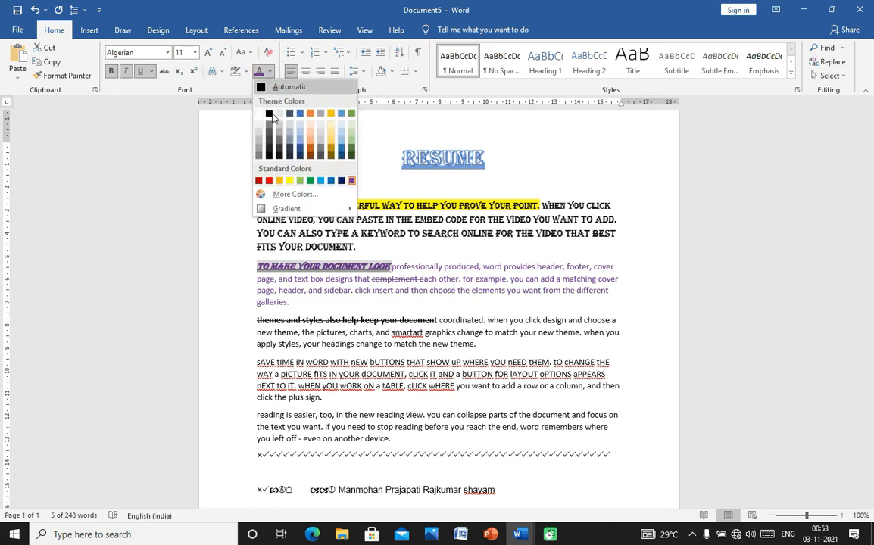
pyautogui.click(269, 180)
pyautogui.click(394, 260)
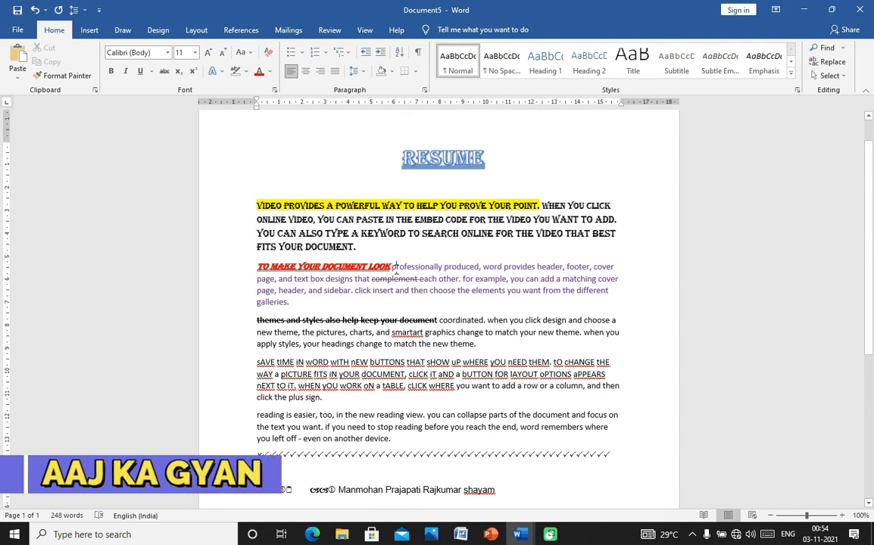
pyautogui.click(391, 267)
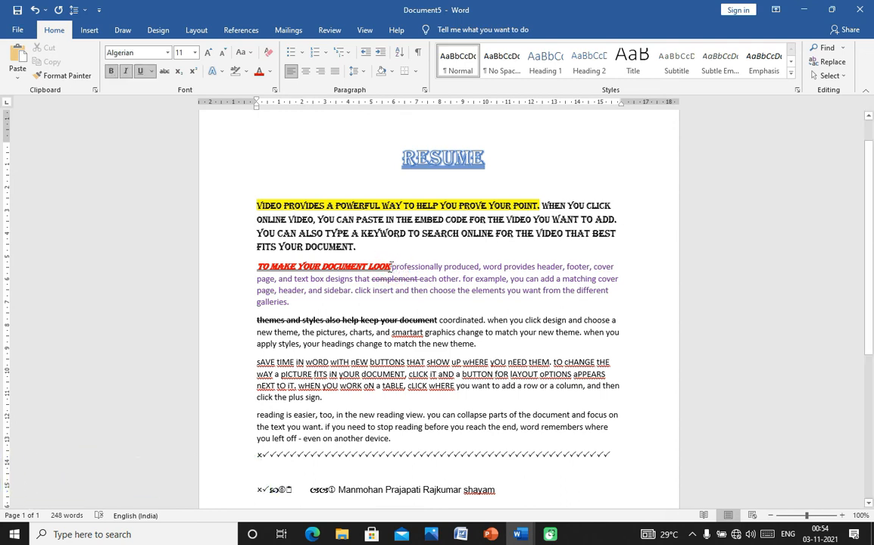
pyautogui.click(308, 222)
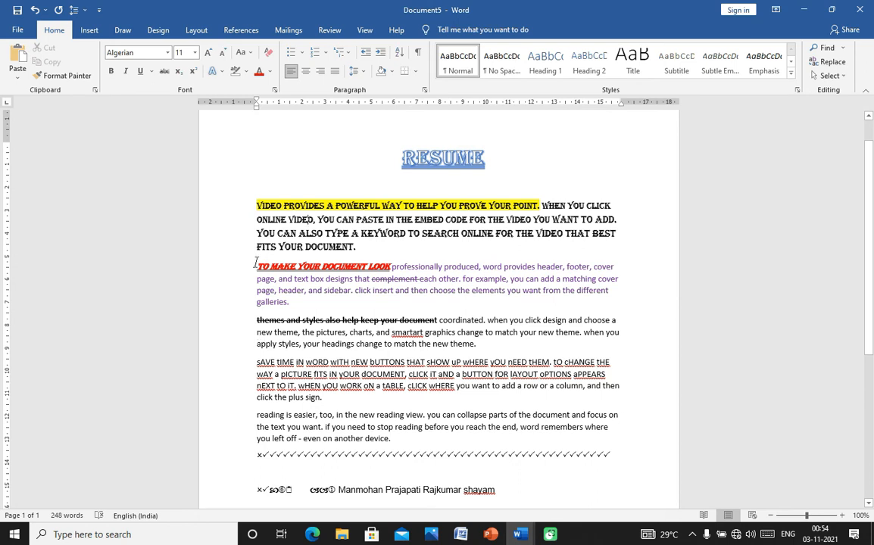
# - Reselect the styled phrase and apply Clear All Formatting to make it plain text
pyautogui.moveTo(255, 265); pyautogui.dragTo(391, 271)
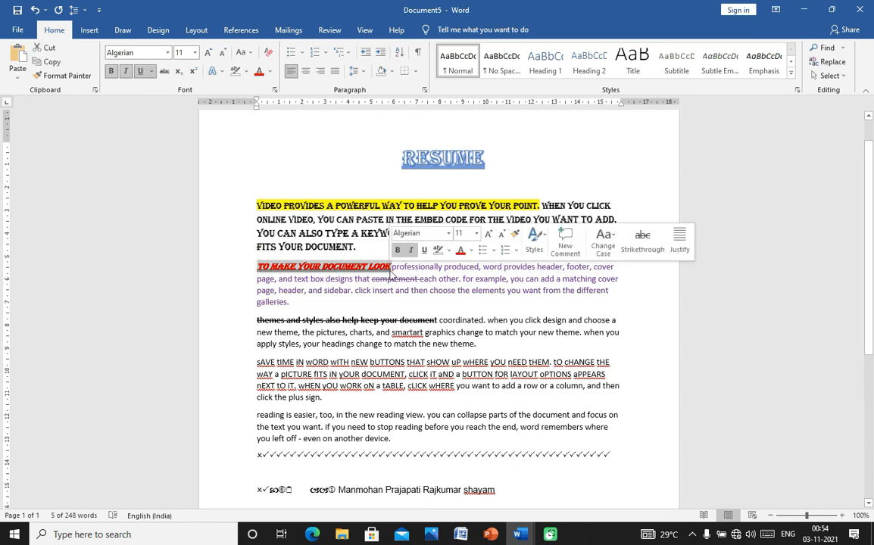
pyautogui.click(266, 53)
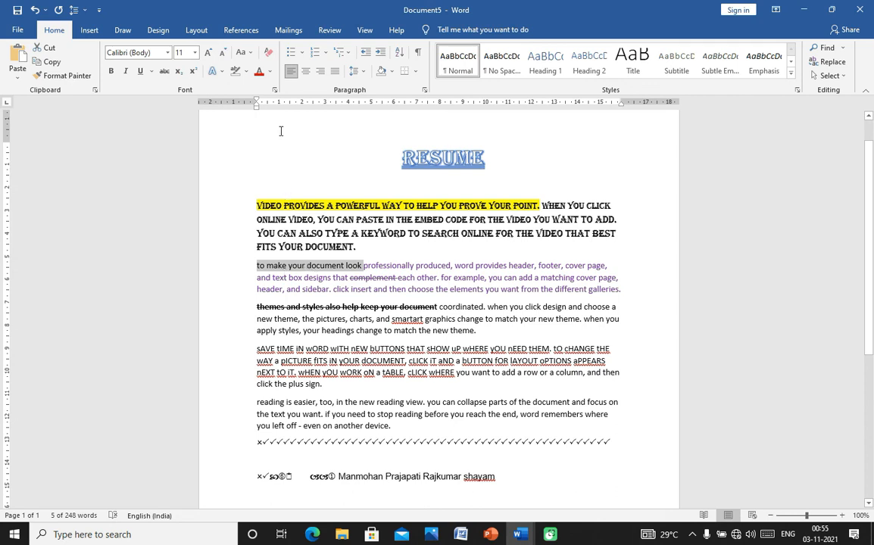
# - Colour 'to make your document look' red and set it to size 20
pyautogui.click(269, 71)
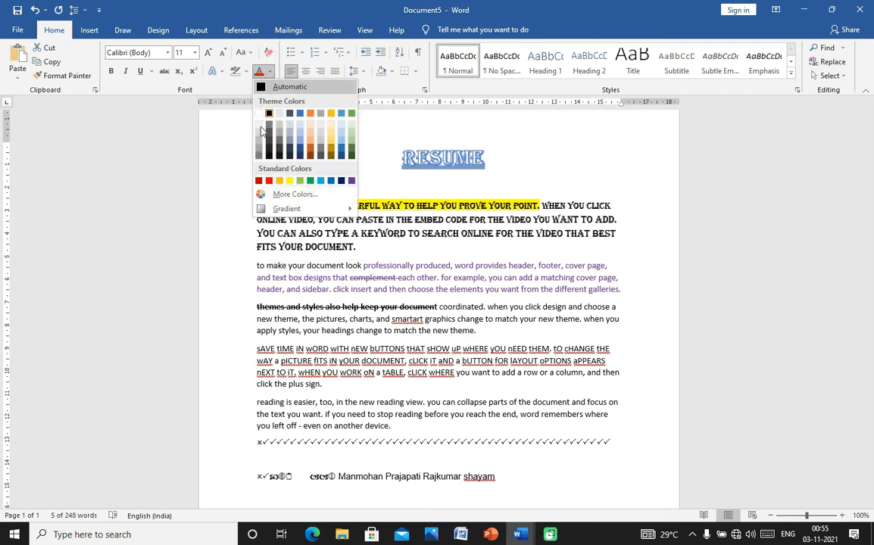
pyautogui.click(268, 181)
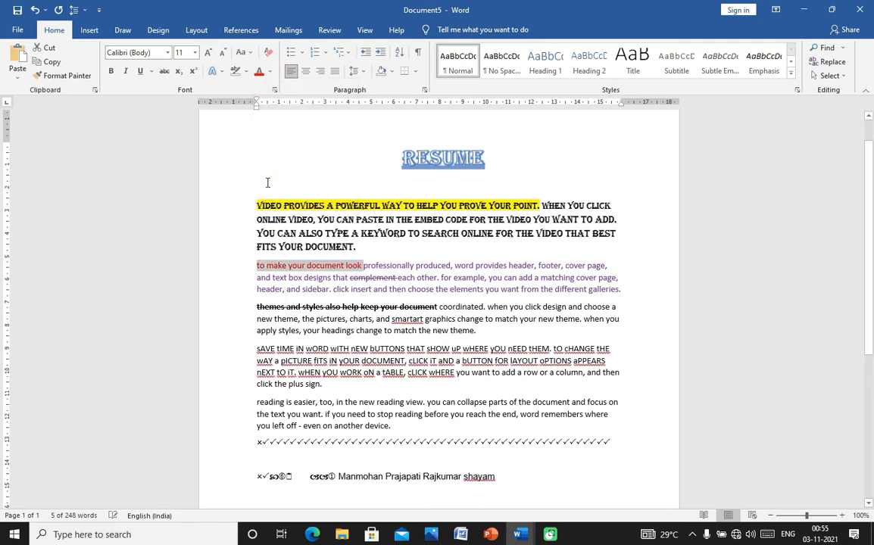
pyautogui.click(194, 53)
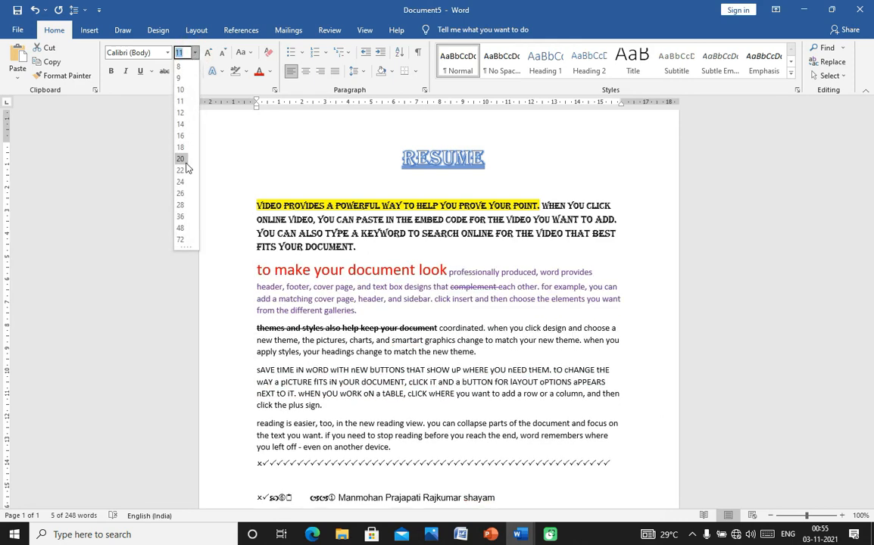
pyautogui.click(182, 168)
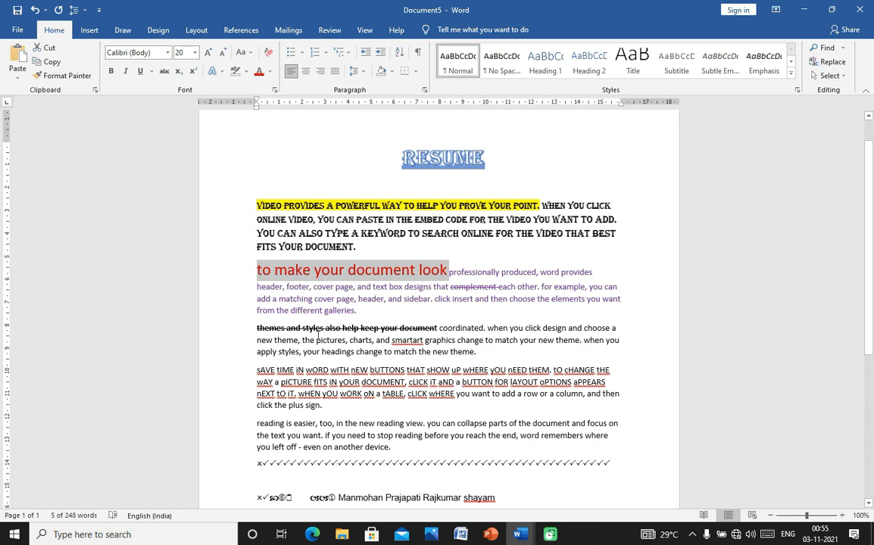
# - Drag the phrase into the first paragraph before 'FITS YOUR DOCUMENT.' and select 'to make'
pyautogui.moveTo(258, 270); pyautogui.dragTo(258, 248)
pyautogui.click(259, 253)
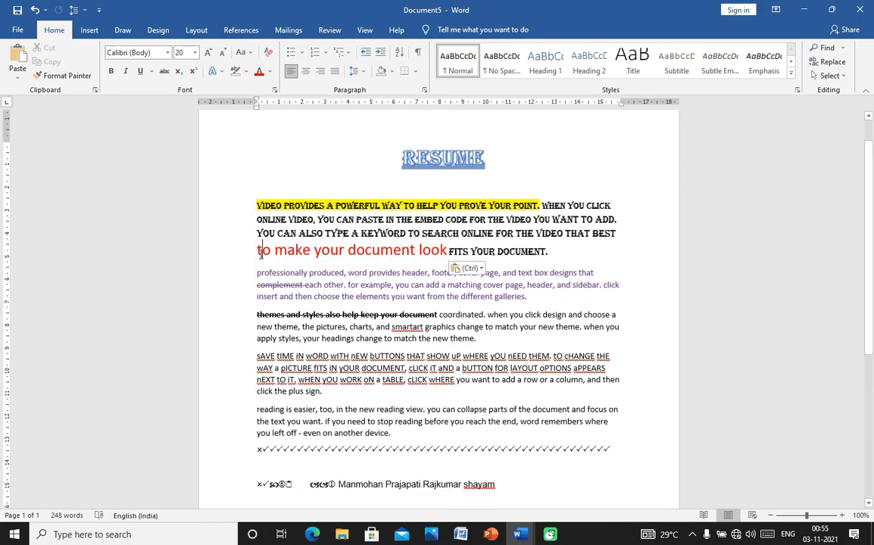
pyautogui.moveTo(258, 251); pyautogui.dragTo(311, 252)
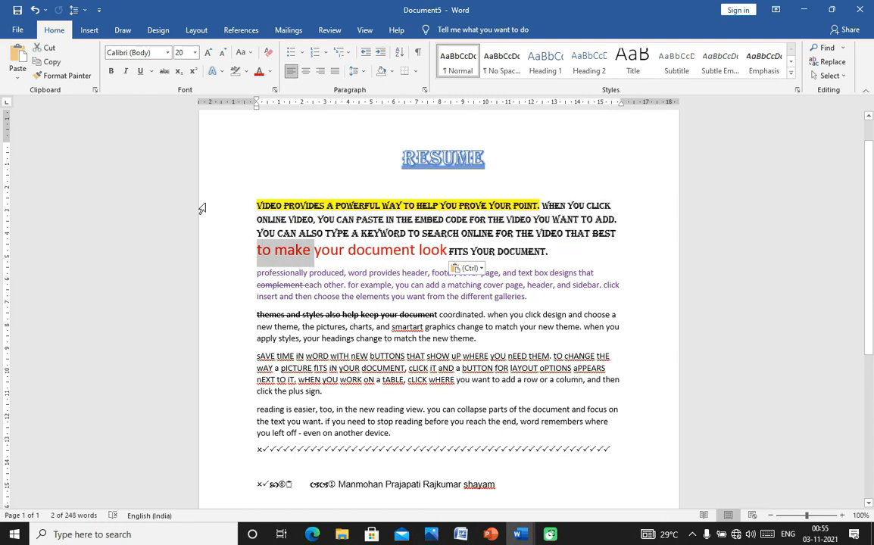
# - Paint the large red 20 pt formatting onto the 'sAVE tIME' opening and the reading paragraph
pyautogui.click(66, 76)
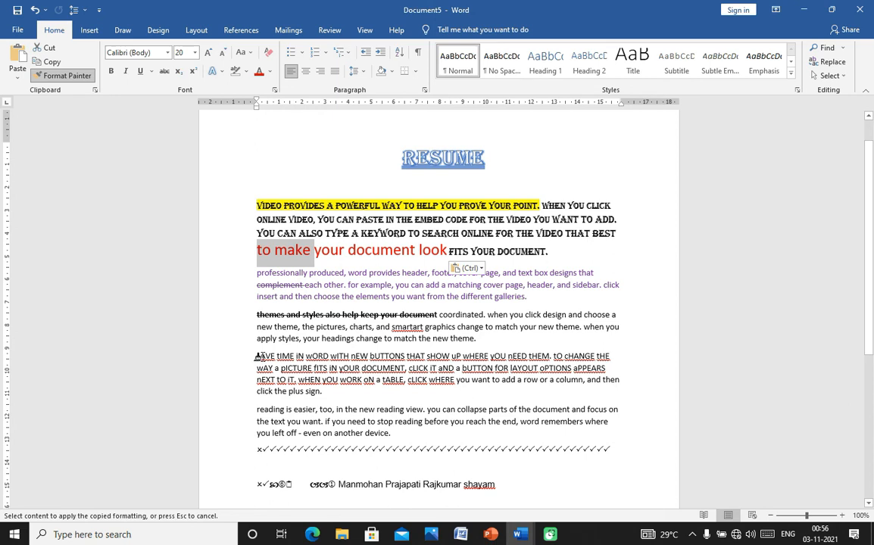
pyautogui.moveTo(260, 356)
pyautogui.mouseDown()
pyautogui.moveTo(284, 372)
pyautogui.moveTo(393, 368)
pyautogui.moveTo(406, 356)
pyautogui.mouseUp()
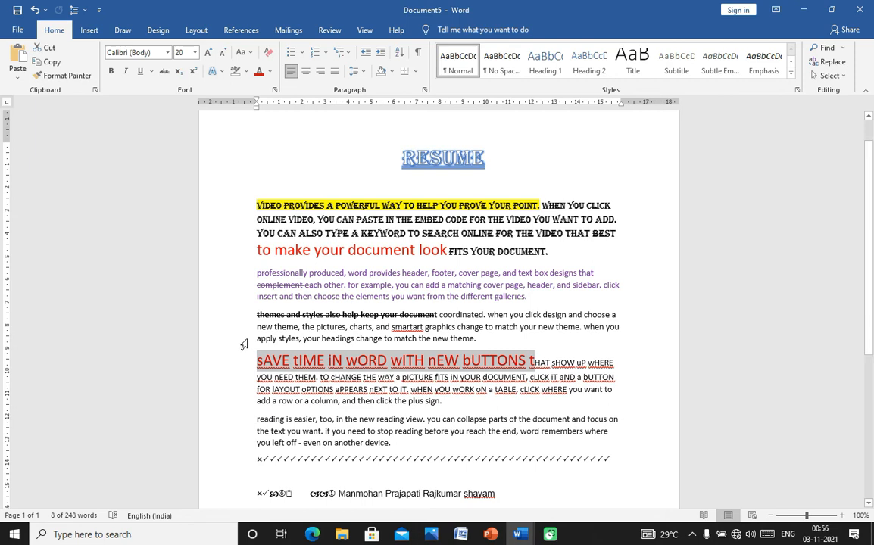
pyautogui.click(76, 77)
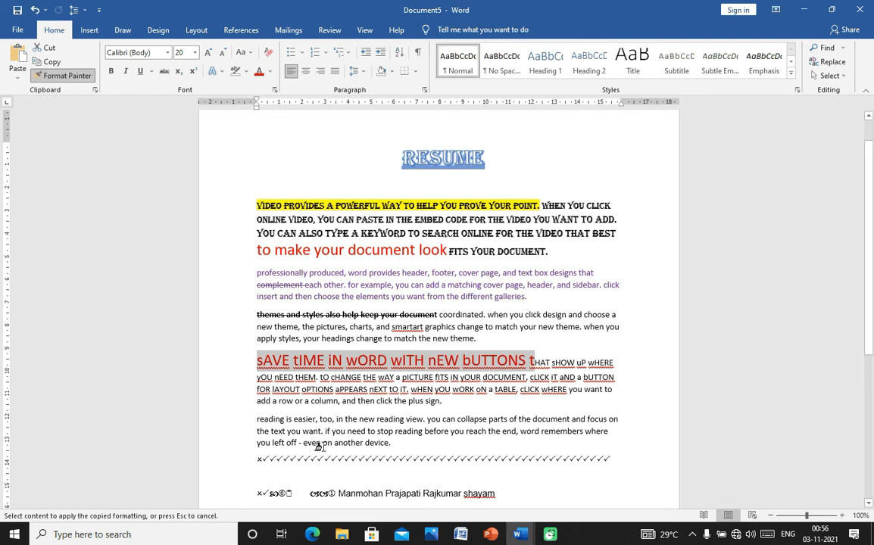
pyautogui.moveTo(258, 418)
pyautogui.mouseDown()
pyautogui.moveTo(302, 421)
pyautogui.moveTo(302, 428)
pyautogui.moveTo(313, 421)
pyautogui.mouseUp()
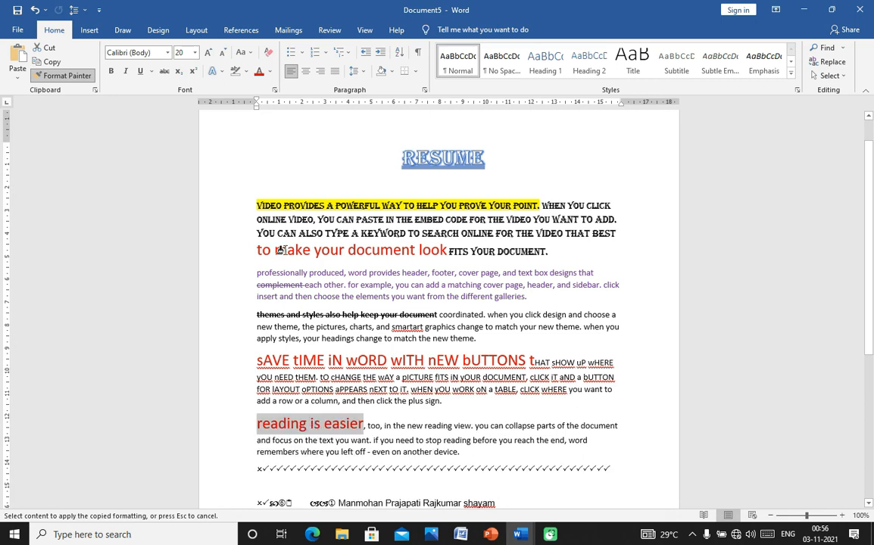
# - Paint the red 20 pt formatting onto 'rofessionally' and 'click insert and then choose', then turn Format Painter off
pyautogui.moveTo(261, 272)
pyautogui.mouseDown()
pyautogui.moveTo(321, 275)
pyautogui.moveTo(306, 274)
pyautogui.mouseUp()
pyautogui.click(286, 323)
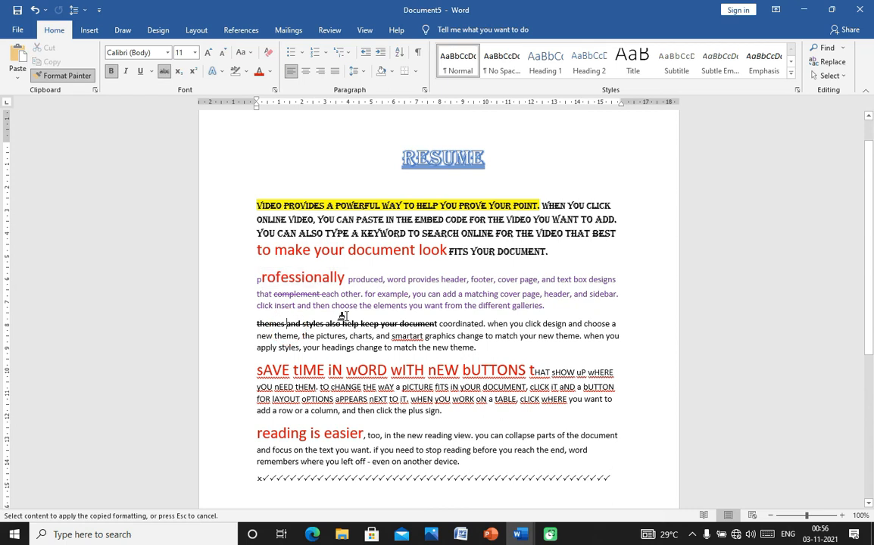
pyautogui.moveTo(257, 306); pyautogui.dragTo(335, 317)
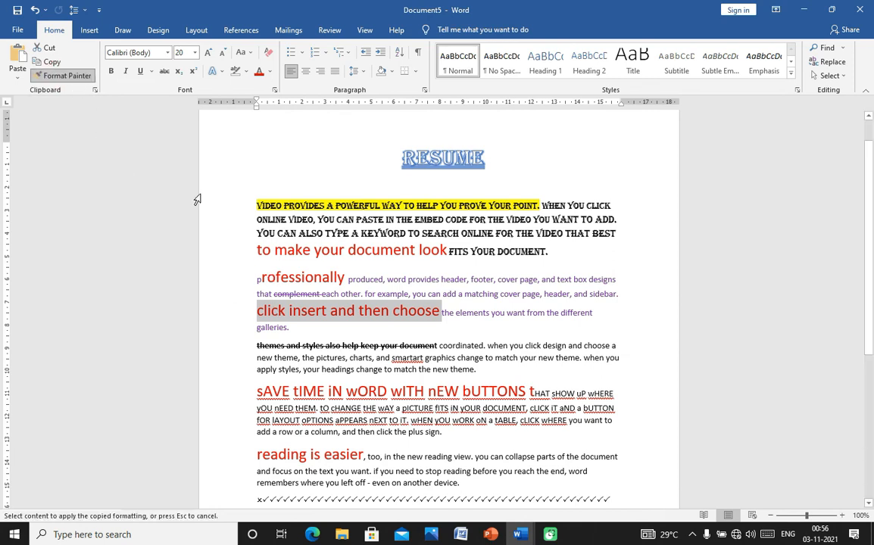
pyautogui.click(85, 77)
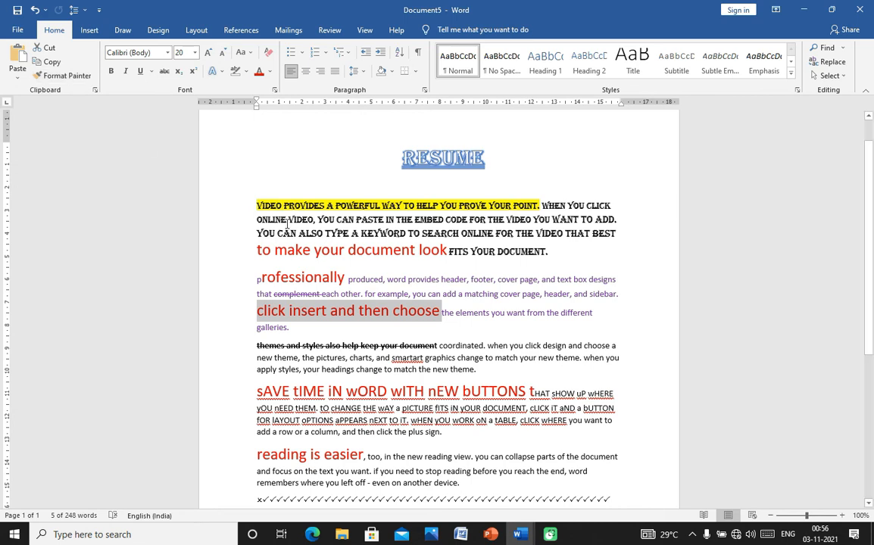
# - Copy the Algerian formatting from 'ONLINE VIDEO, YOU' onto 'to make your document look'
pyautogui.click(255, 250)
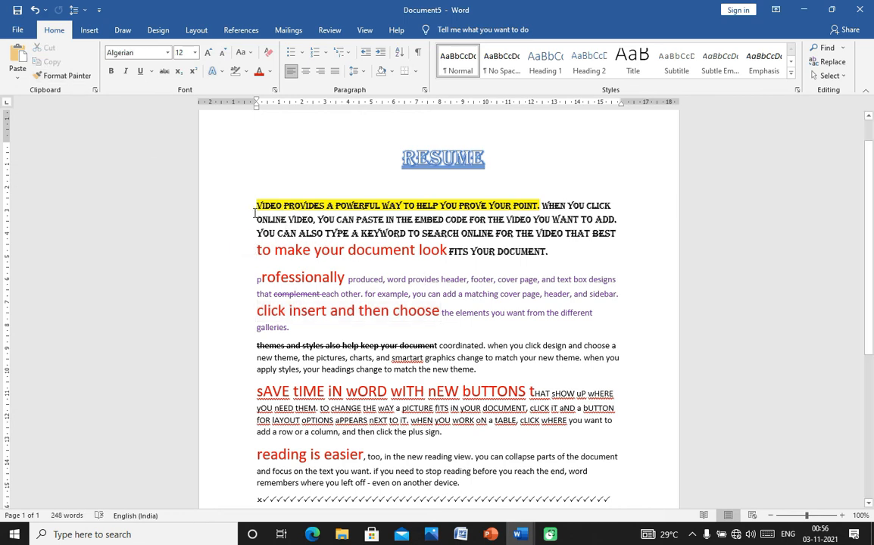
pyautogui.moveTo(253, 220); pyautogui.dragTo(318, 219)
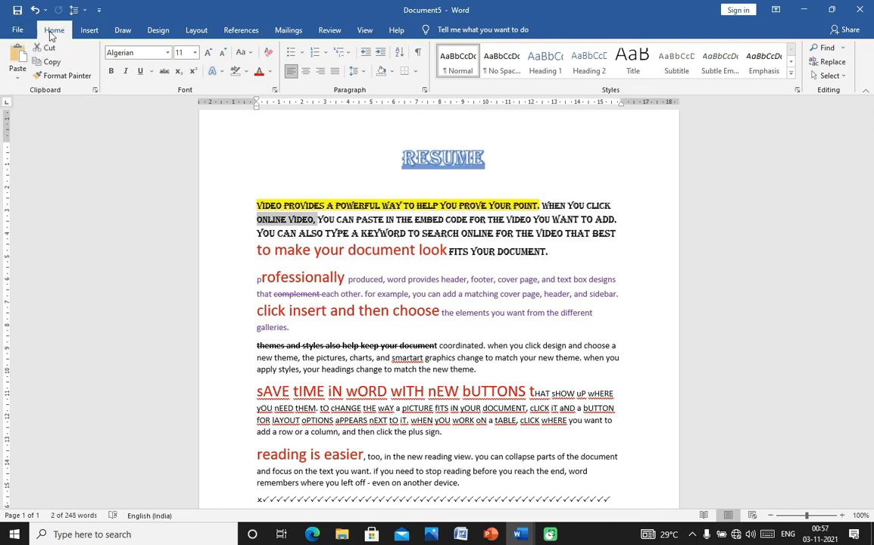
pyautogui.click(67, 75)
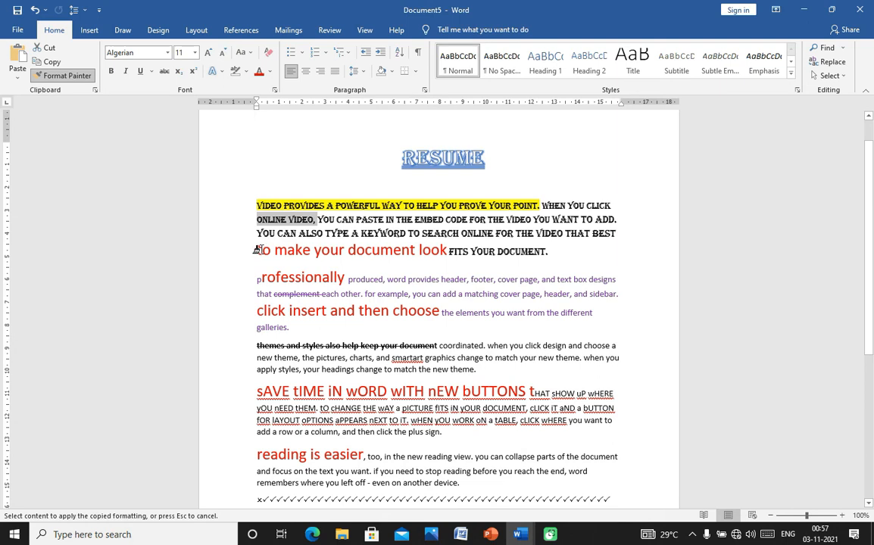
pyautogui.moveTo(254, 250); pyautogui.dragTo(390, 244)
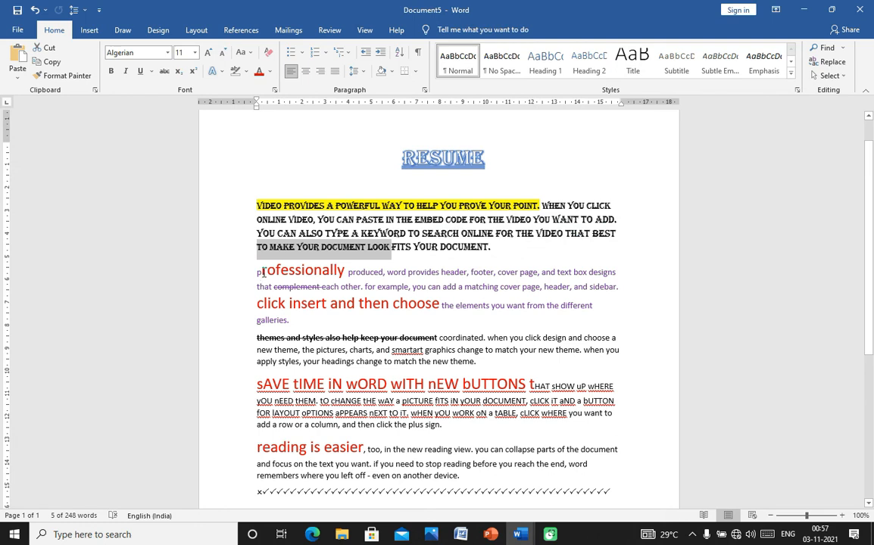
# - Paint Algerian over the 'professionally' paragraph and all following body paragraphs
pyautogui.click(64, 77)
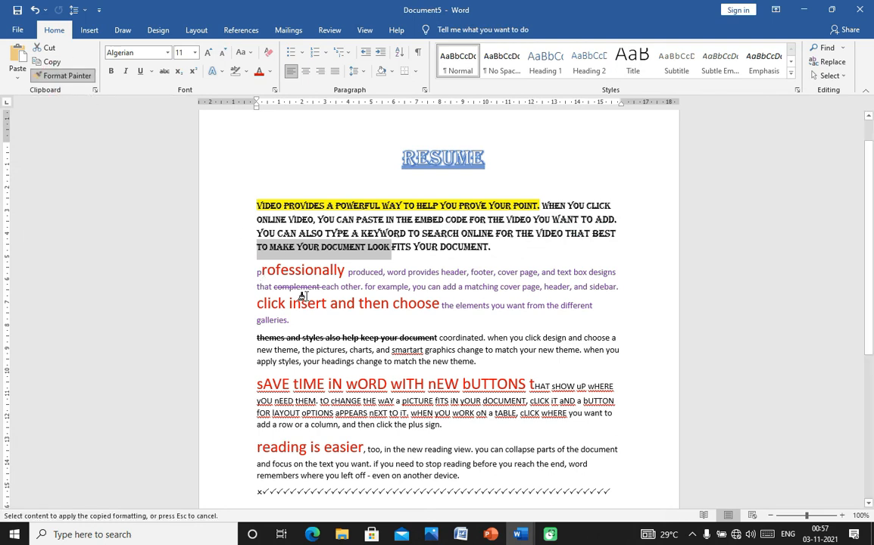
pyautogui.moveTo(258, 271); pyautogui.dragTo(356, 288)
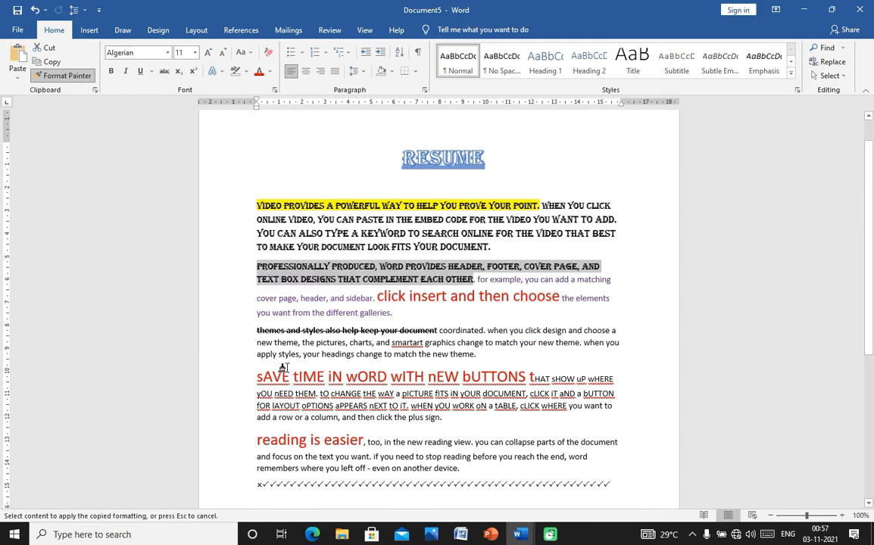
pyautogui.moveTo(256, 298)
pyautogui.mouseDown()
pyautogui.moveTo(346, 341)
pyautogui.moveTo(437, 471)
pyautogui.moveTo(494, 468)
pyautogui.mouseUp()
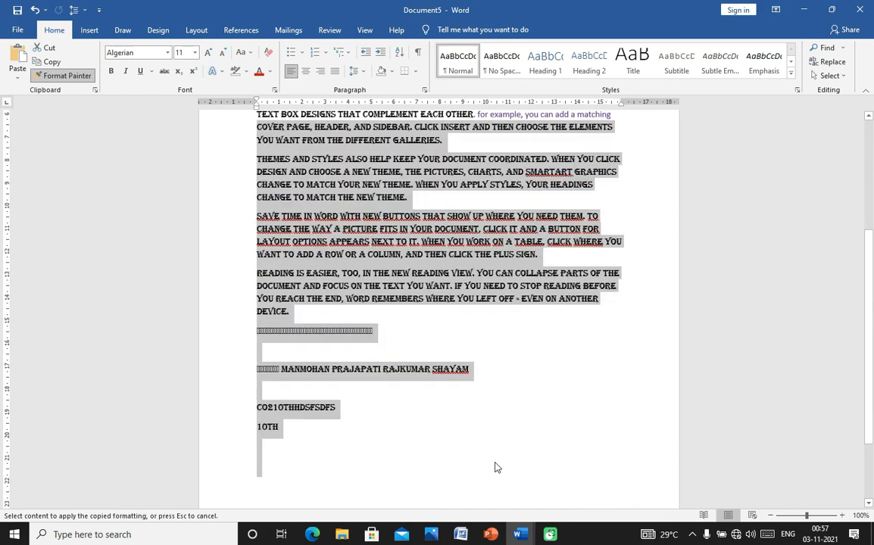
pyautogui.click(458, 282)
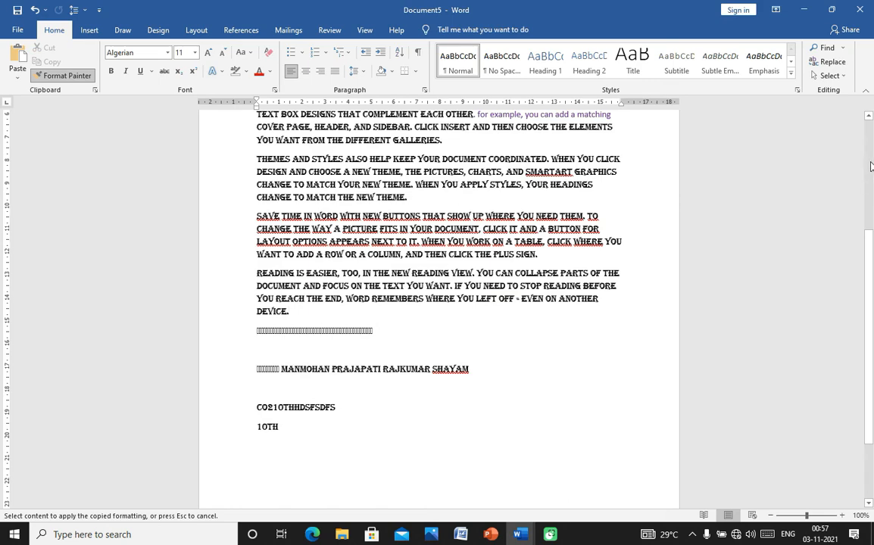
pyautogui.hotkey('ctrl', 'z')
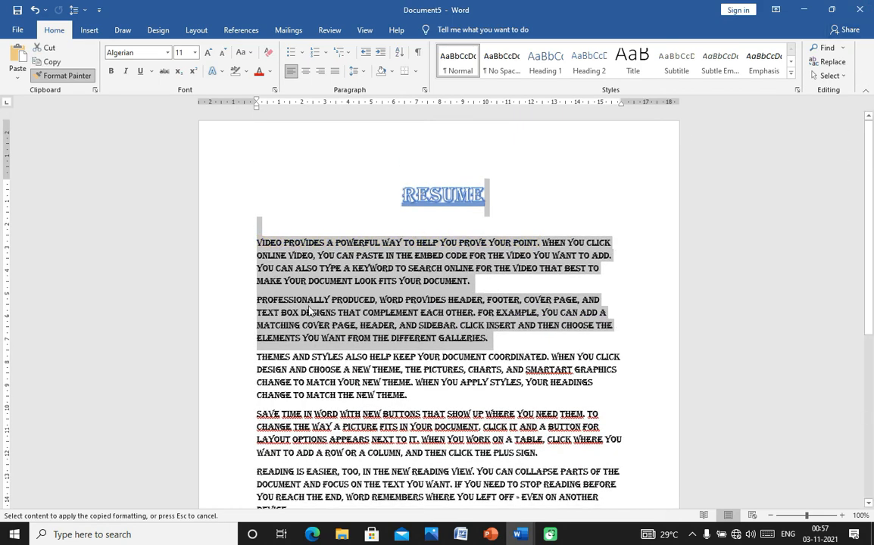
# - Colour the opening word 'VIDEO' green
pyautogui.click(257, 244)
pyautogui.moveTo(256, 242); pyautogui.dragTo(282, 243)
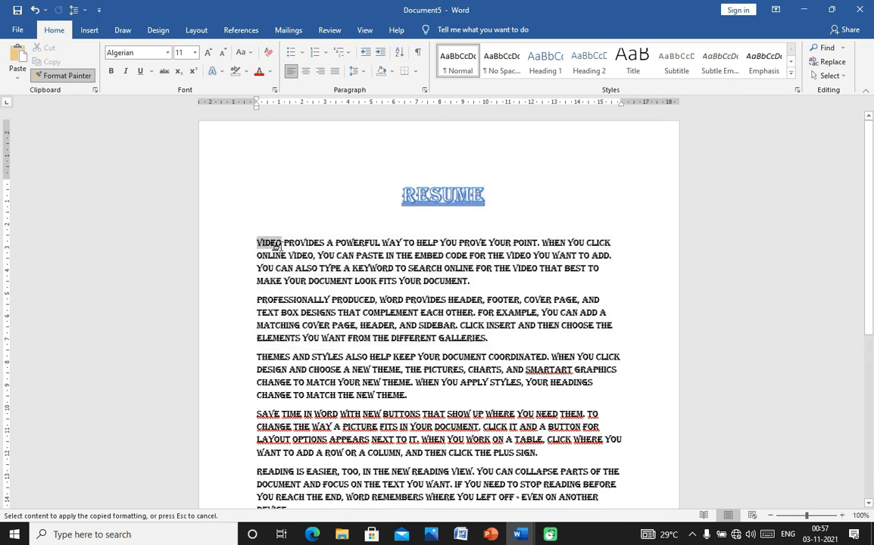
pyautogui.click(270, 71)
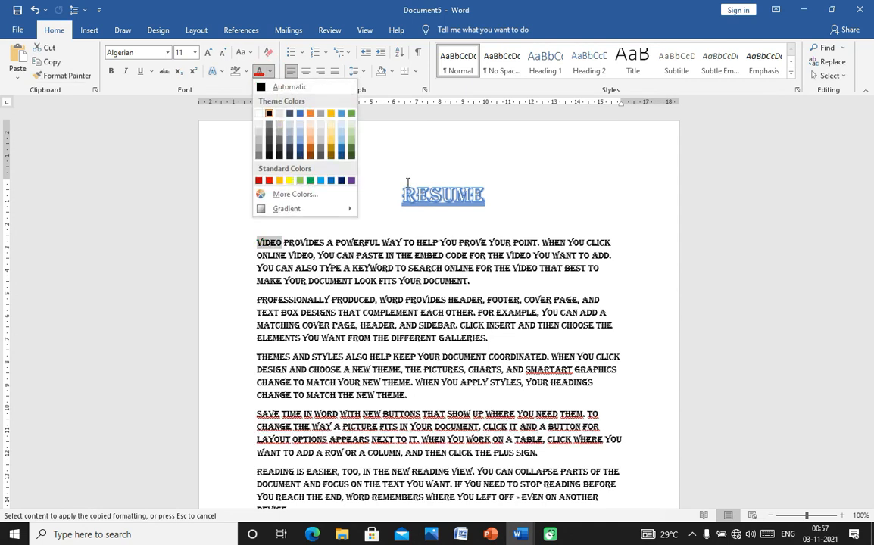
pyautogui.click(311, 181)
pyautogui.click(316, 198)
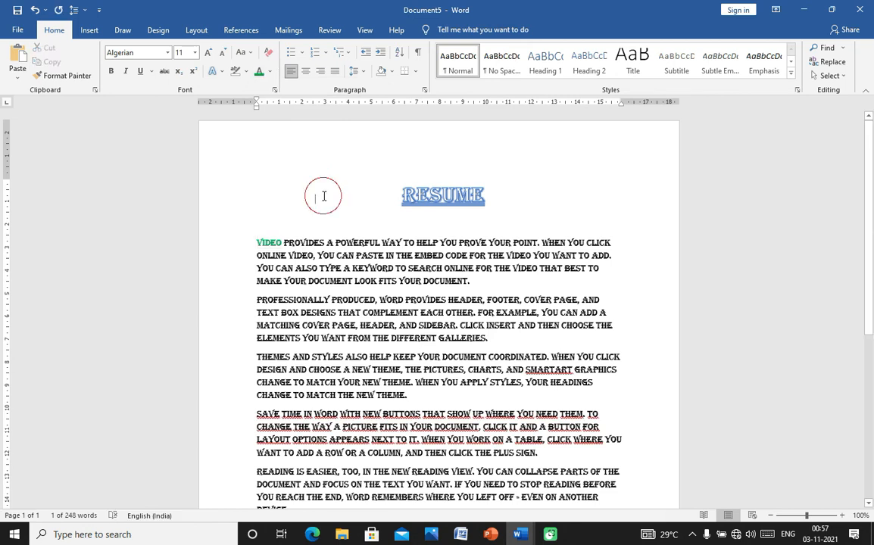
# - Copy VIDEO's green onto 'MAKE YOUR DOCUMENT LOOK FITS YOUR DOCUMENT' and start the 'professionally produced' sentence
pyautogui.doubleClick(269, 243)
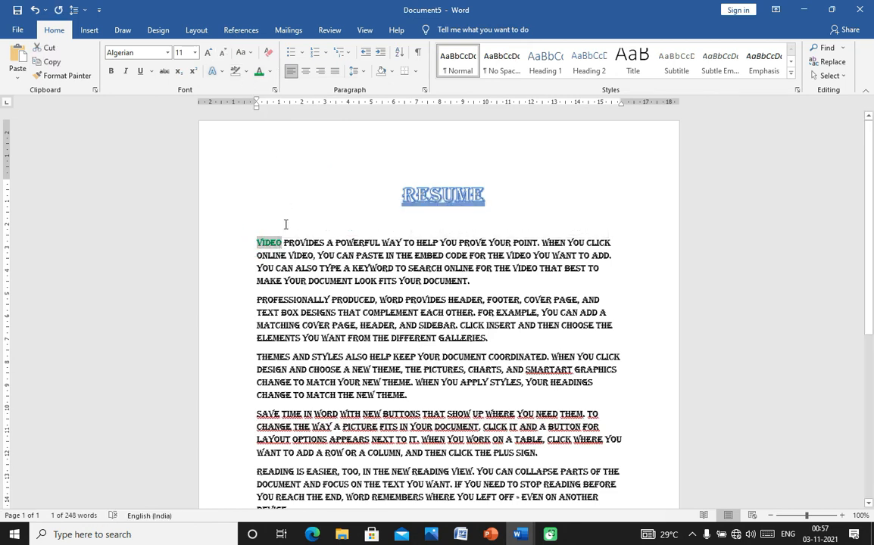
pyautogui.click(277, 231)
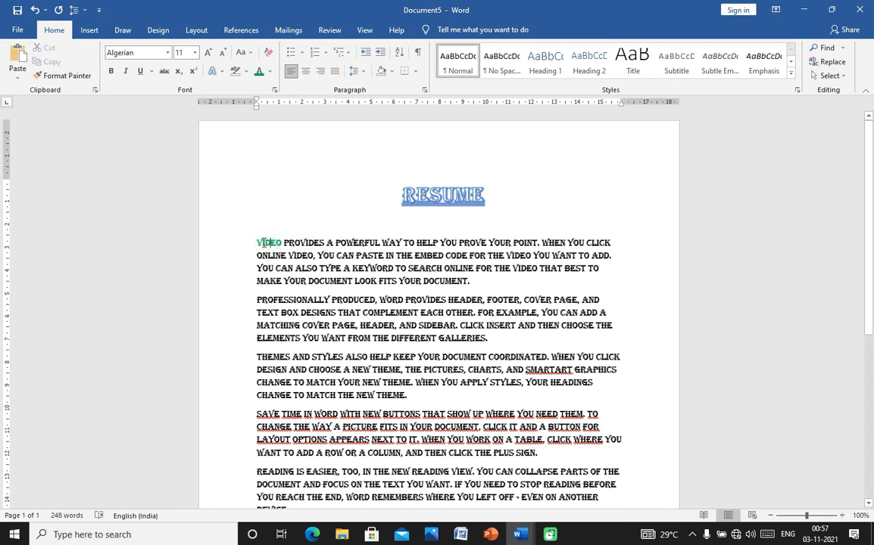
pyautogui.moveTo(256, 242); pyautogui.dragTo(281, 243)
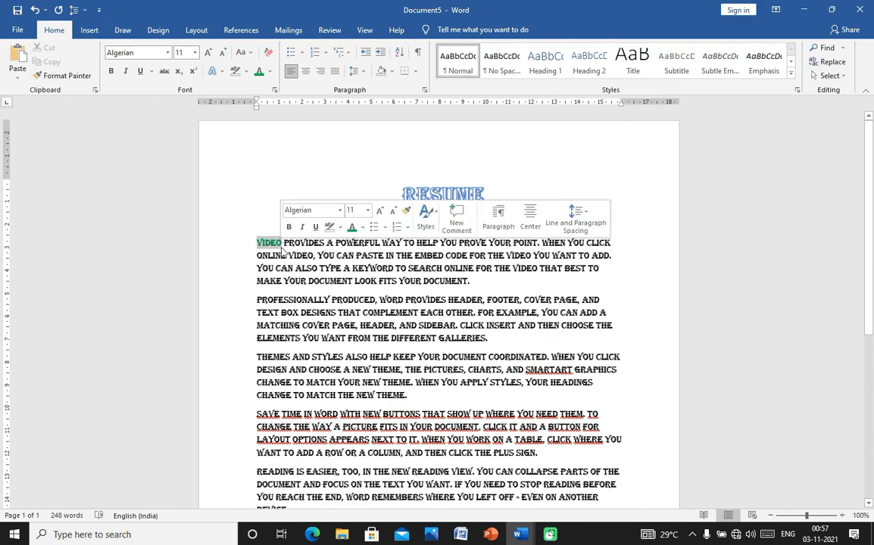
pyautogui.rightClick(269, 246)
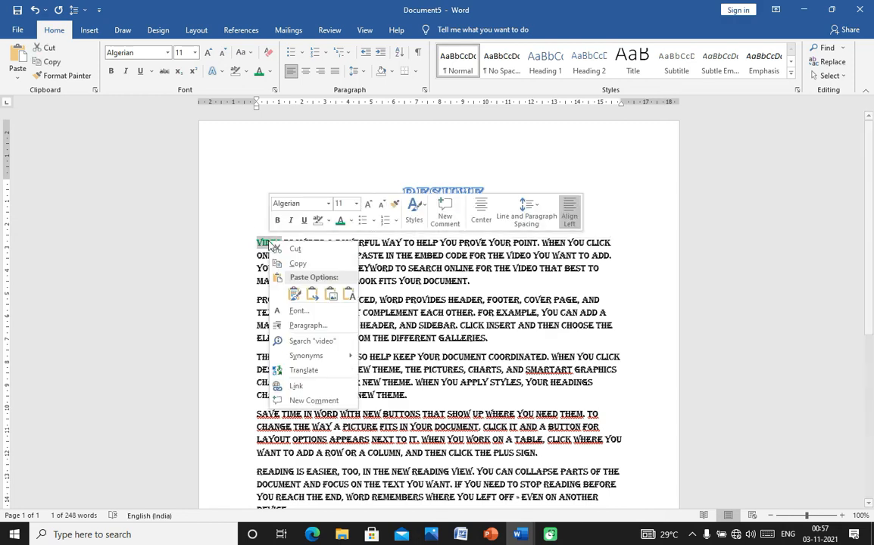
pyautogui.rightClick(270, 246)
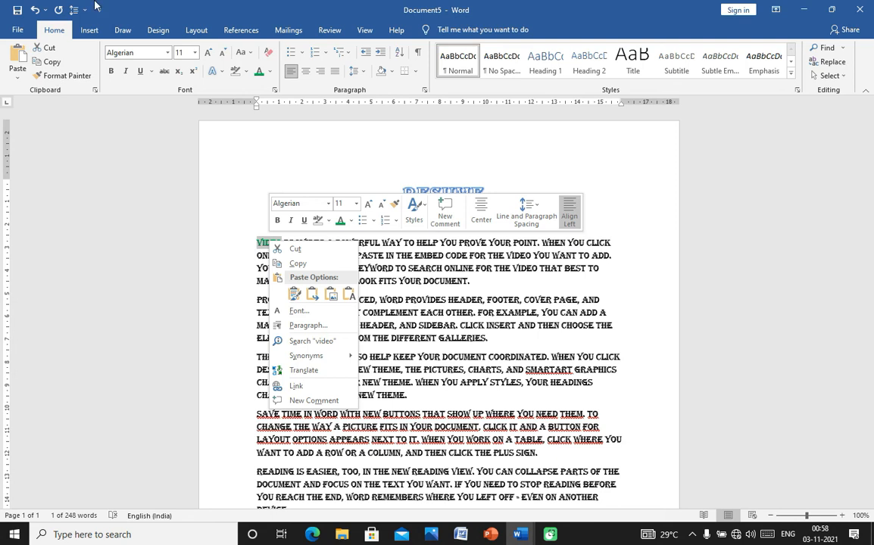
pyautogui.click(72, 73)
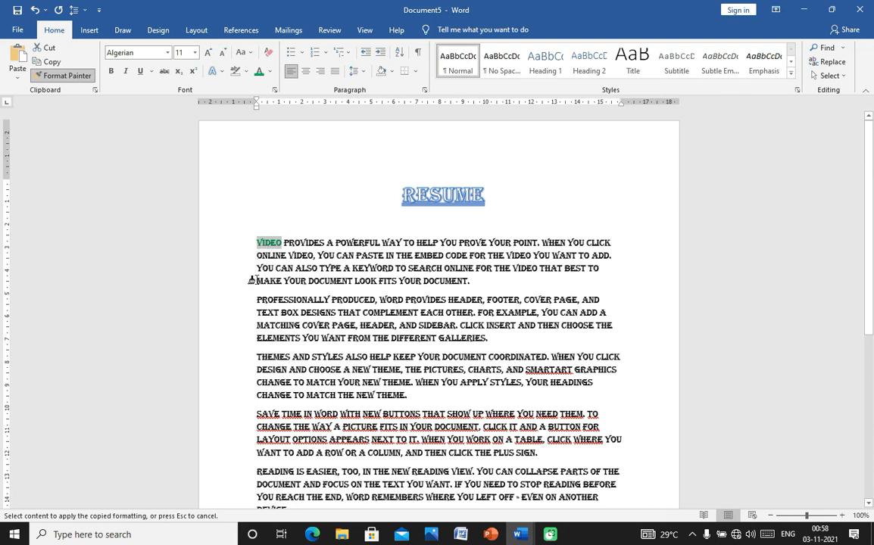
pyautogui.moveTo(255, 277)
pyautogui.mouseDown()
pyautogui.moveTo(342, 294)
pyautogui.moveTo(345, 282)
pyautogui.moveTo(439, 288)
pyautogui.mouseUp()
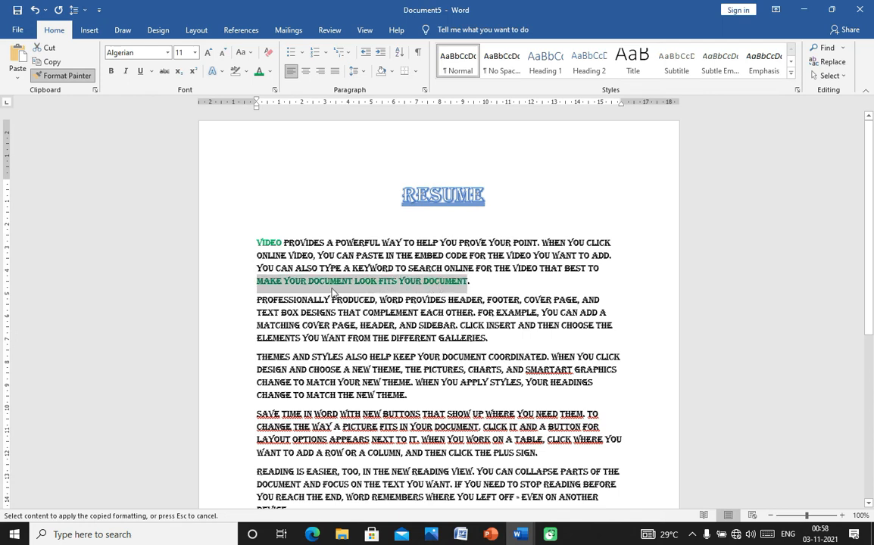
pyautogui.moveTo(257, 302)
pyautogui.mouseDown()
pyautogui.moveTo(446, 301)
pyautogui.moveTo(473, 313)
pyautogui.mouseUp()
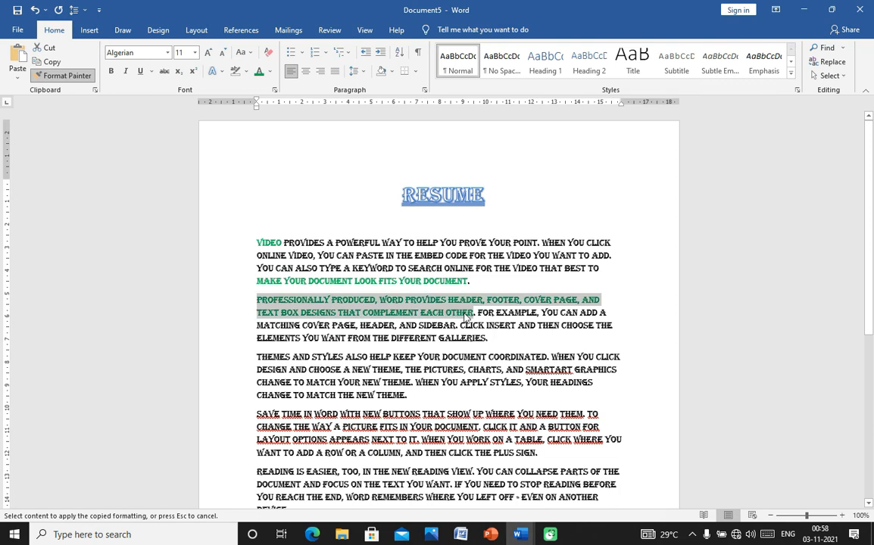
# - Finish painting green over 'PROFESSIONALLY PRODUCED… COMPLEMENT EACH OTHER' and switch Format Painter off
pyautogui.click(500, 293)
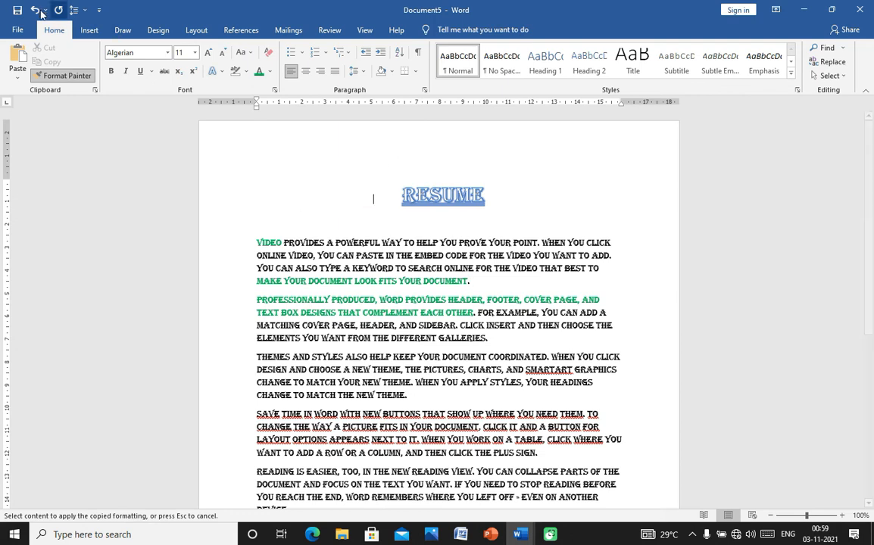
pyautogui.click(46, 75)
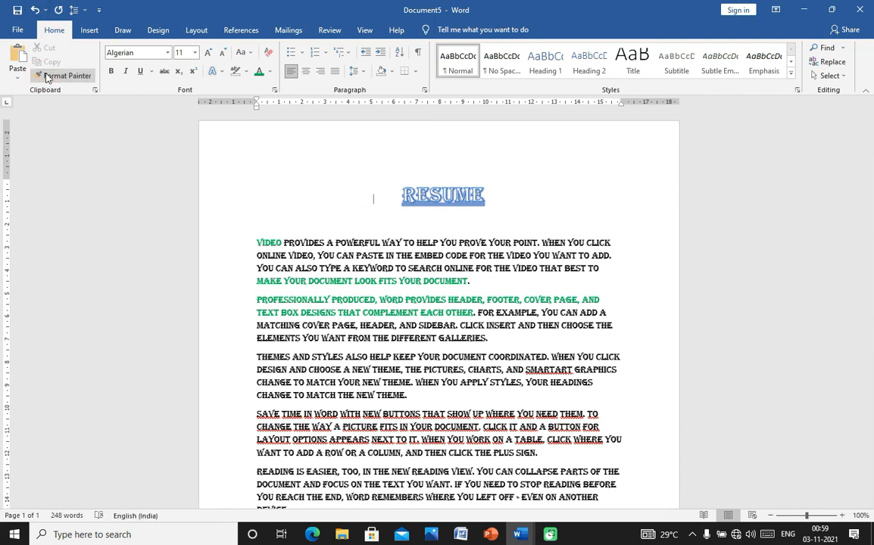